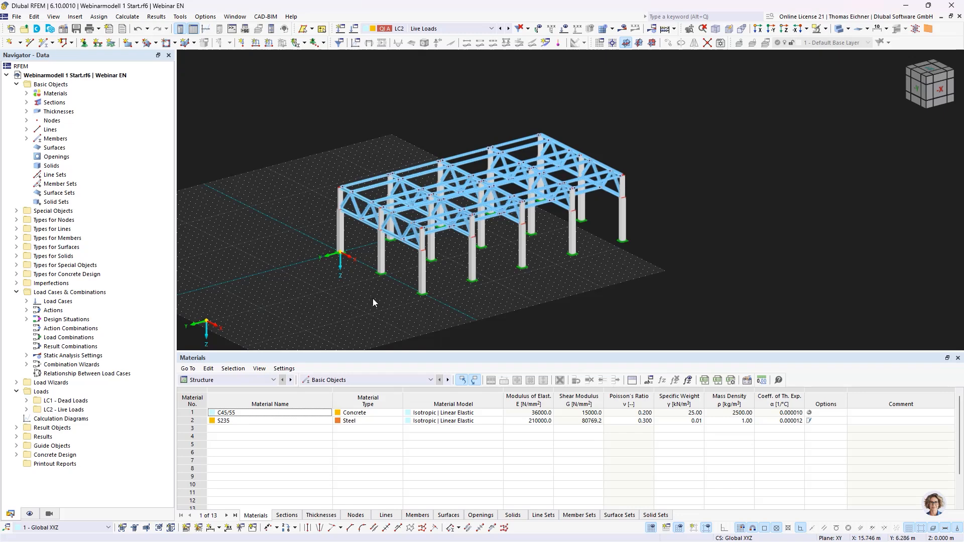
# Inspect the member properties of the lower concrete column at the hall's front corner.
pyautogui.scroll(5, 372, 298)
pyautogui.moveTo(384, 282); pyautogui.dragTo(348, 278, button='middle')
pyautogui.scroll(-2, 322, 262)
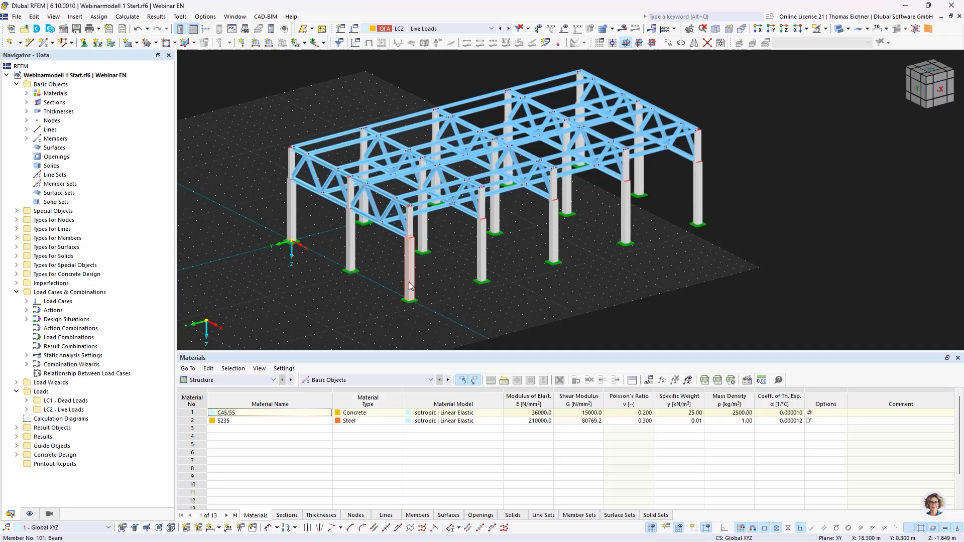
pyautogui.doubleClick(407, 244)
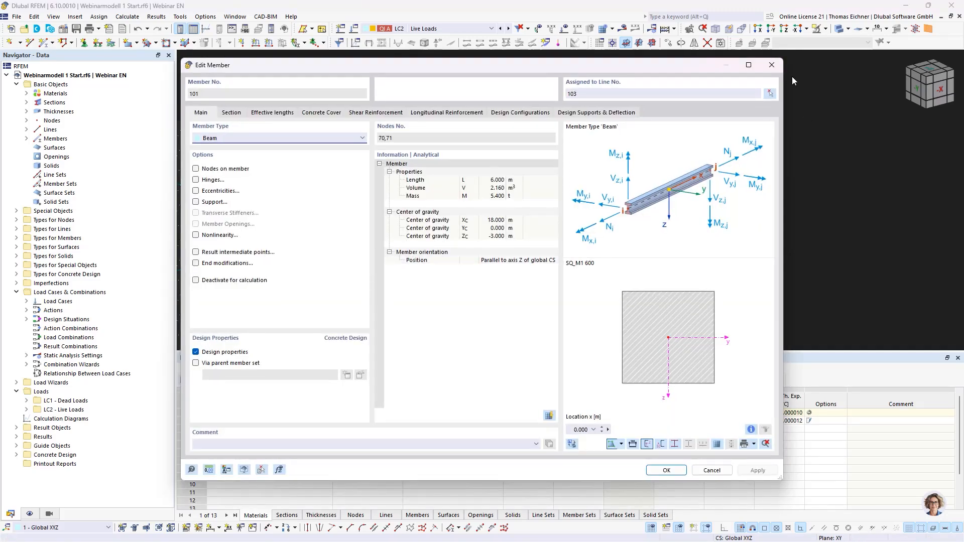
pyautogui.click(776, 66)
# View the frame from the front and inspect the member properties of the truss's upper chord.
pyautogui.scroll(1, 424, 256)
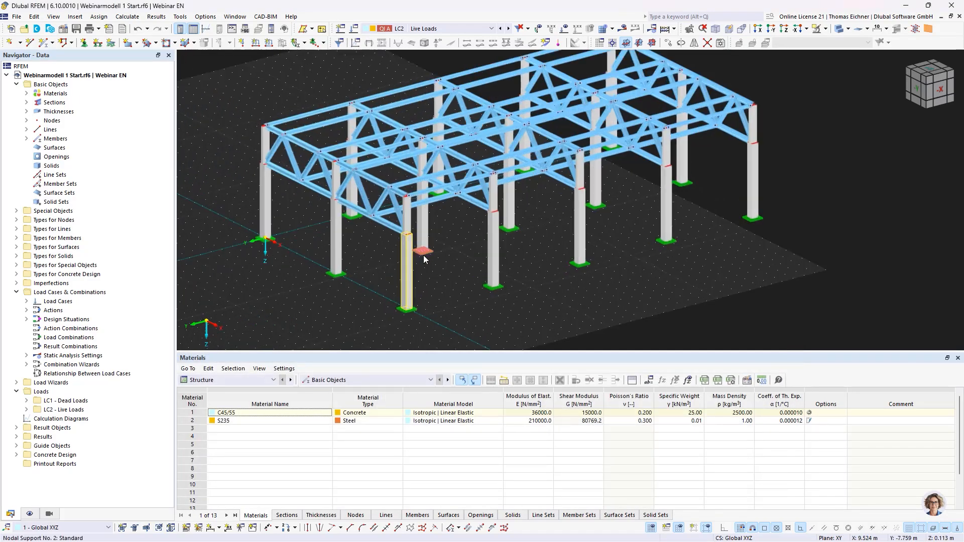
pyautogui.keyDown('ctrl'); pyautogui.moveTo(434, 268); pyautogui.dragTo(563, 266, button='middle'); pyautogui.keyUp('ctrl')
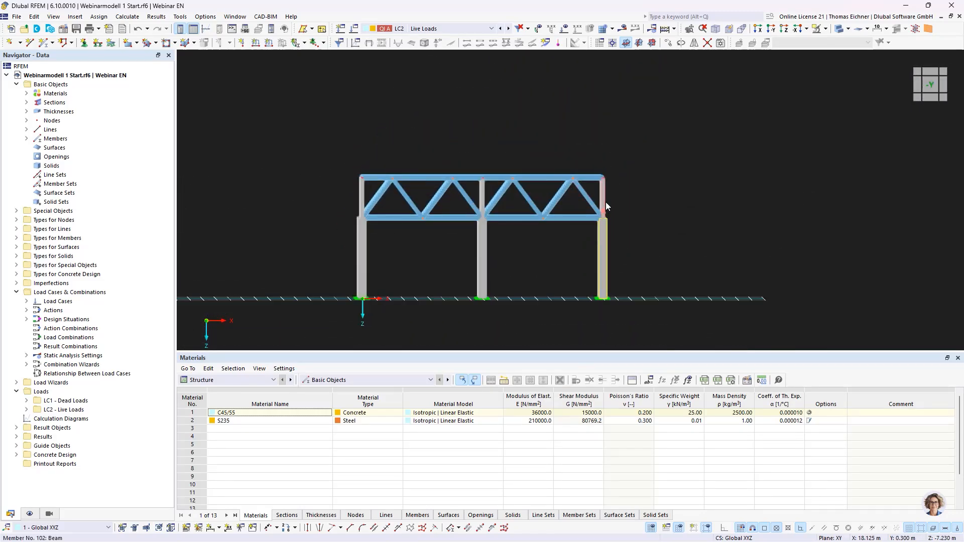
pyautogui.keyDown('ctrl'); pyautogui.moveTo(606, 206); pyautogui.dragTo(605, 202, button='middle'); pyautogui.keyUp('ctrl')
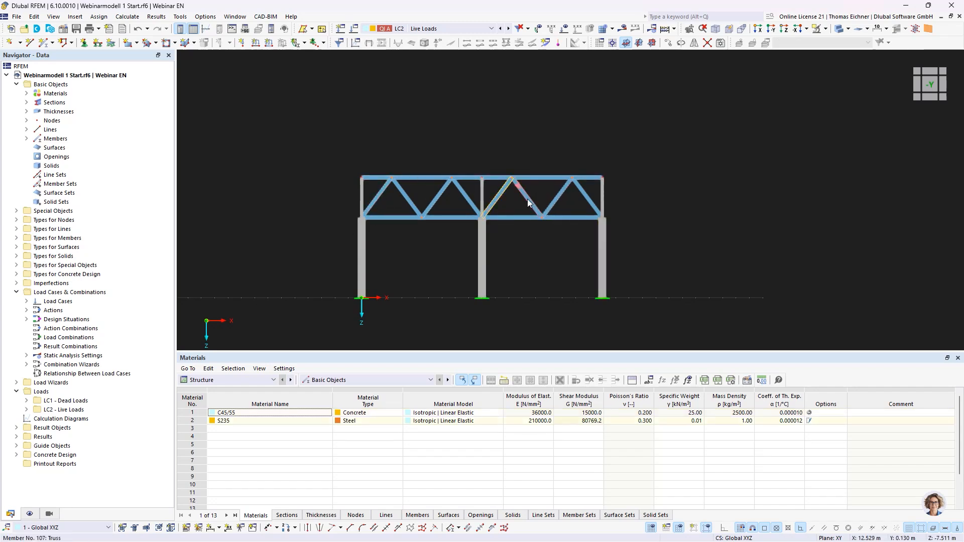
pyautogui.doubleClick(538, 177)
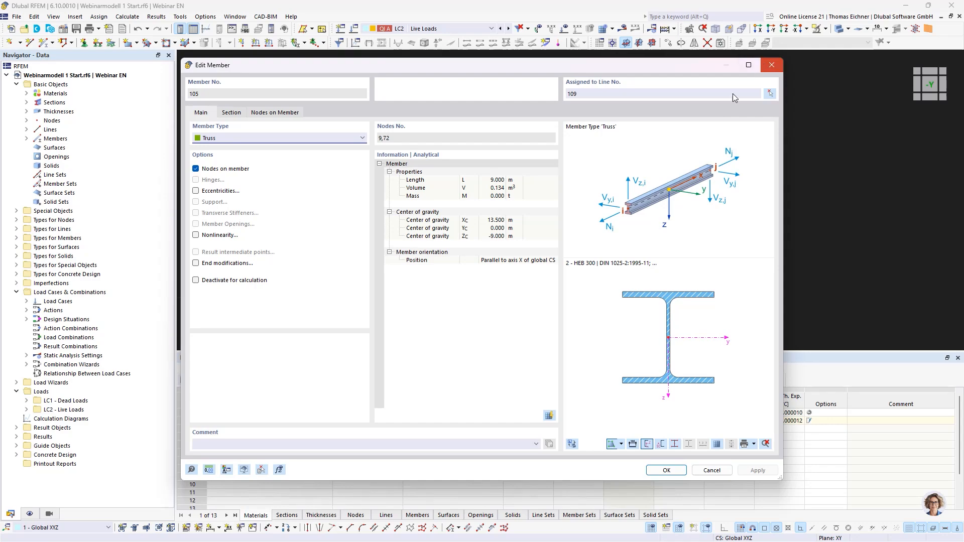
pyautogui.click(771, 65)
# View the hall from the side and inspect the hinge assignments of an upper longitudinal beam in the second bay.
pyautogui.keyDown('ctrl'); pyautogui.moveTo(677, 201); pyautogui.dragTo(502, 204, button='middle'); pyautogui.keyUp('ctrl')
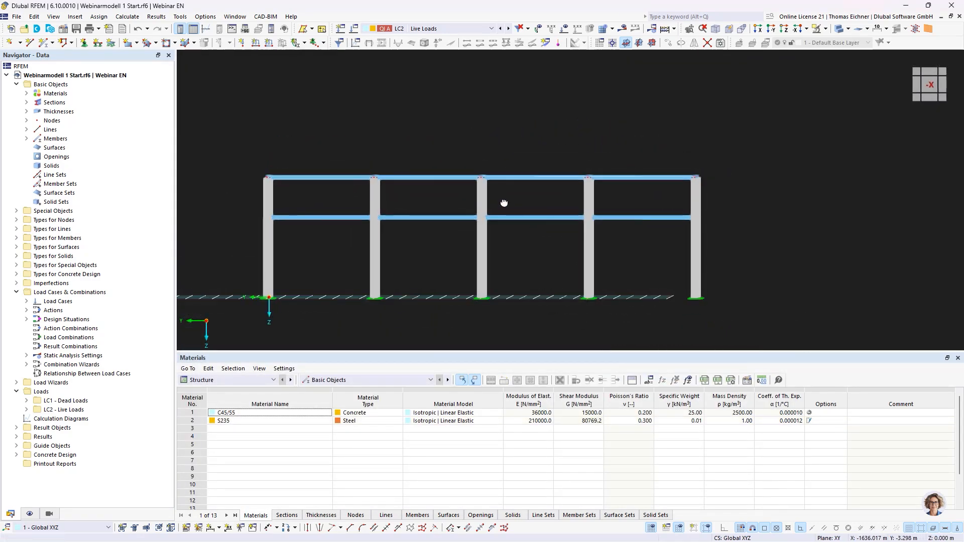
pyautogui.moveTo(378, 143); pyautogui.dragTo(398, 160, button='middle')
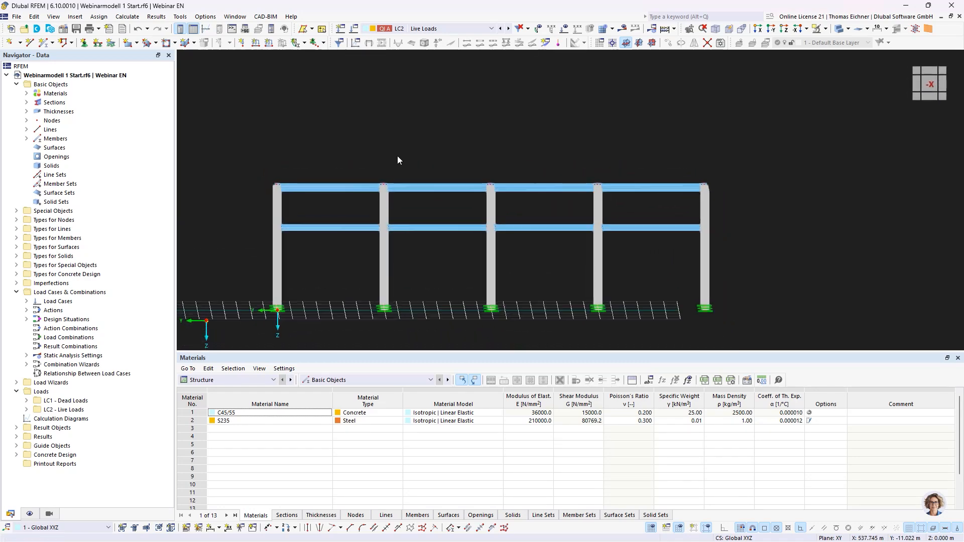
pyautogui.doubleClick(441, 188)
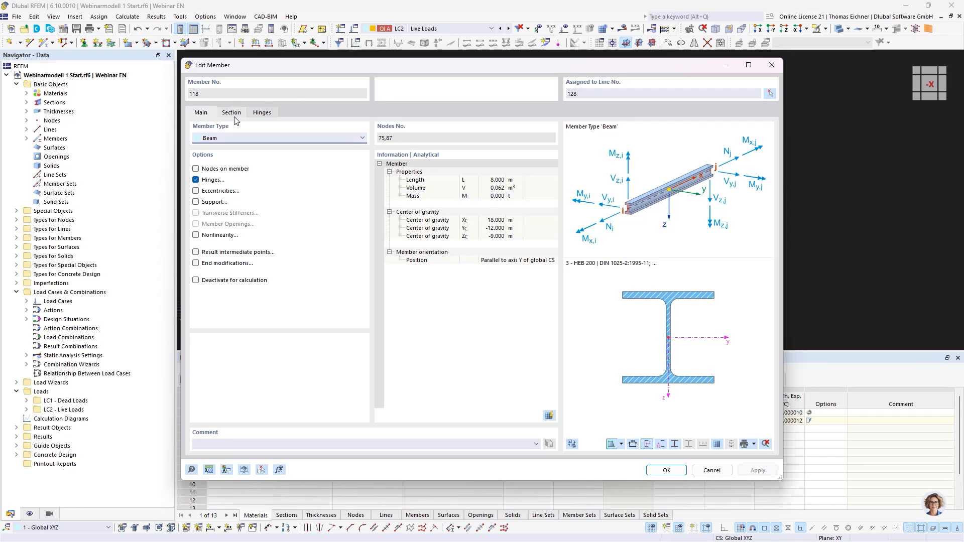
pyautogui.click(261, 113)
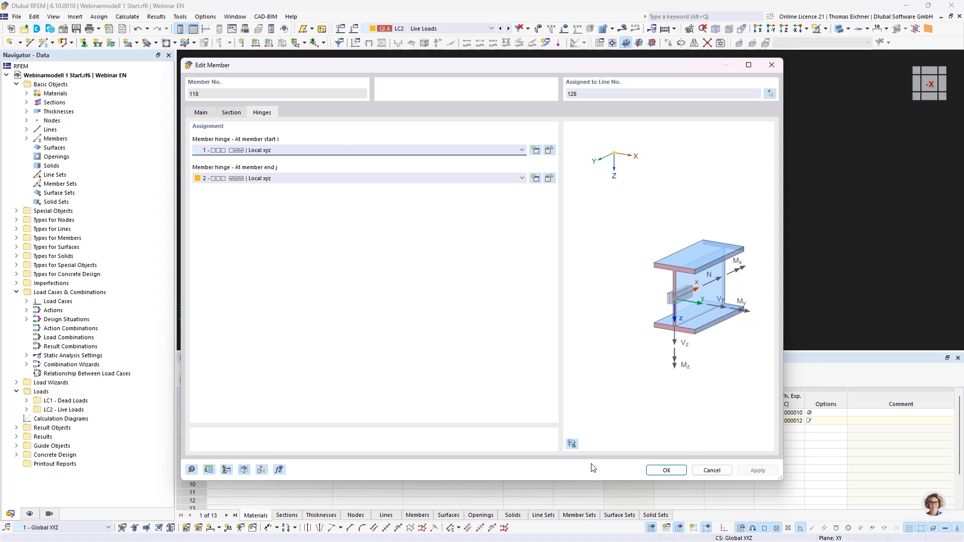
pyautogui.click(668, 470)
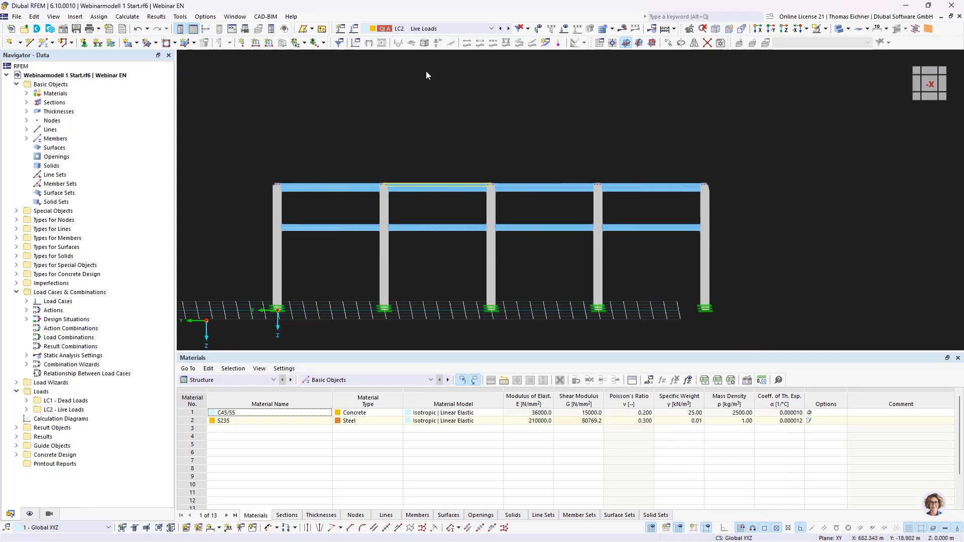
# Make LC1 - Dead Loads the active load case and show its loads on the model.
pyautogui.keyDown('ctrl'); pyautogui.moveTo(444, 175); pyautogui.dragTo(465, 150, button='middle'); pyautogui.keyUp('ctrl')
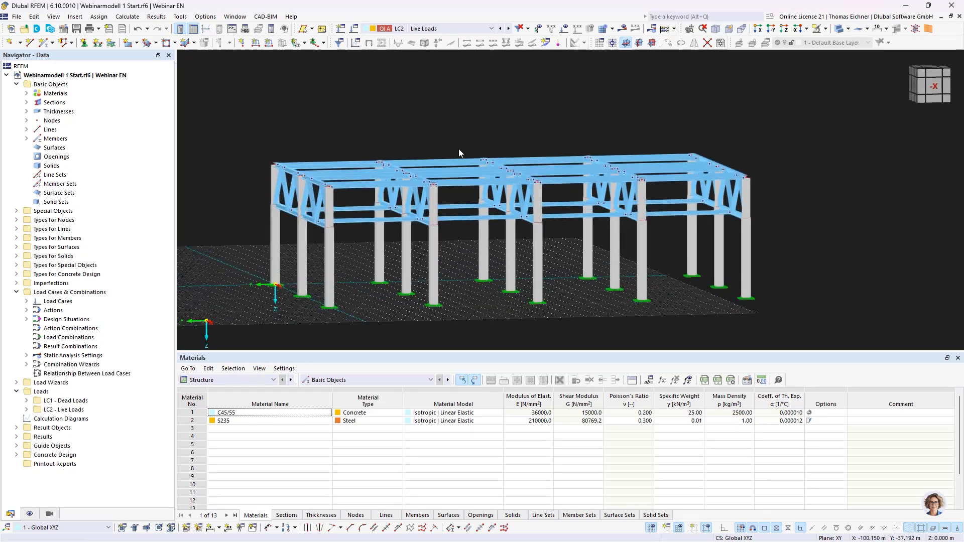
pyautogui.click(427, 28)
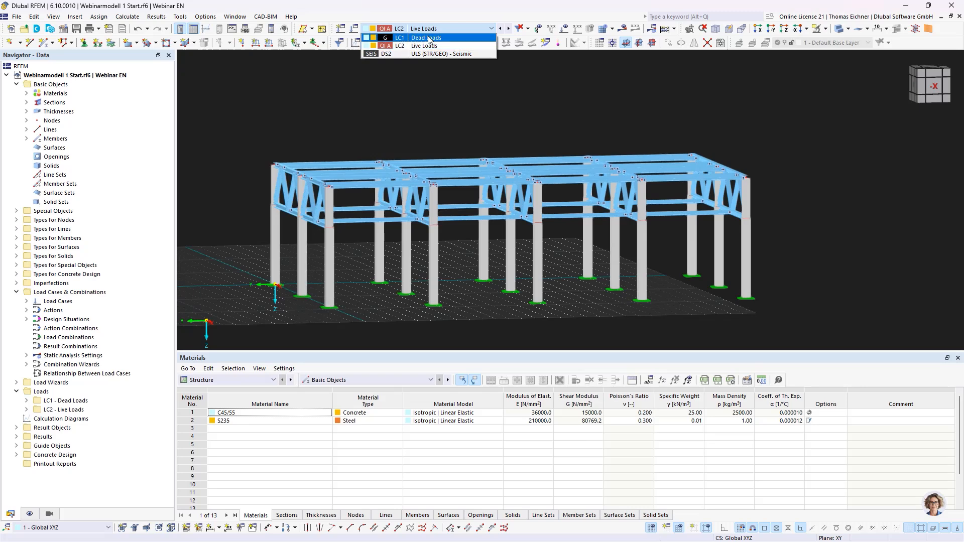
pyautogui.click(427, 35)
pyautogui.click(564, 28)
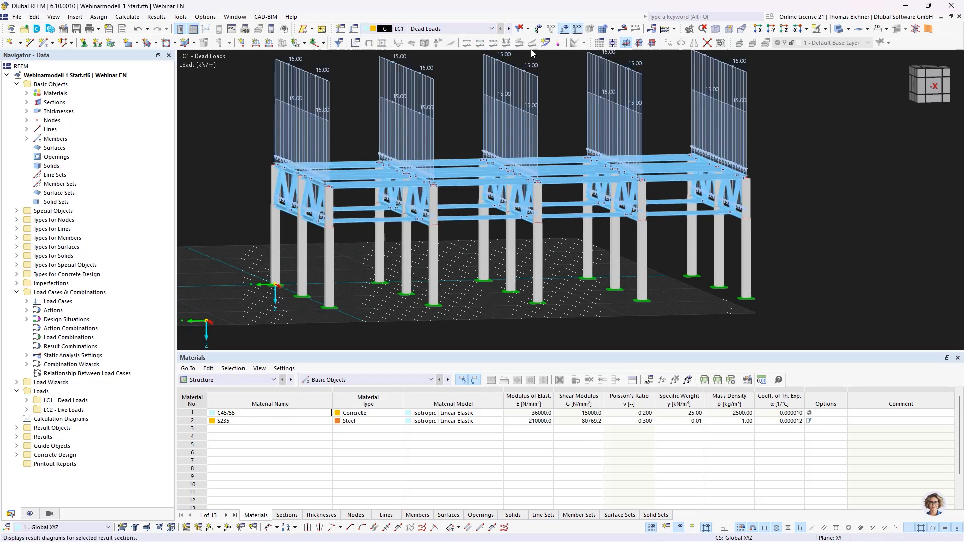
# Reduce the display size of the member loads and shrink the Materials table to enlarge the model view.
pyautogui.rightClick(633, 71)
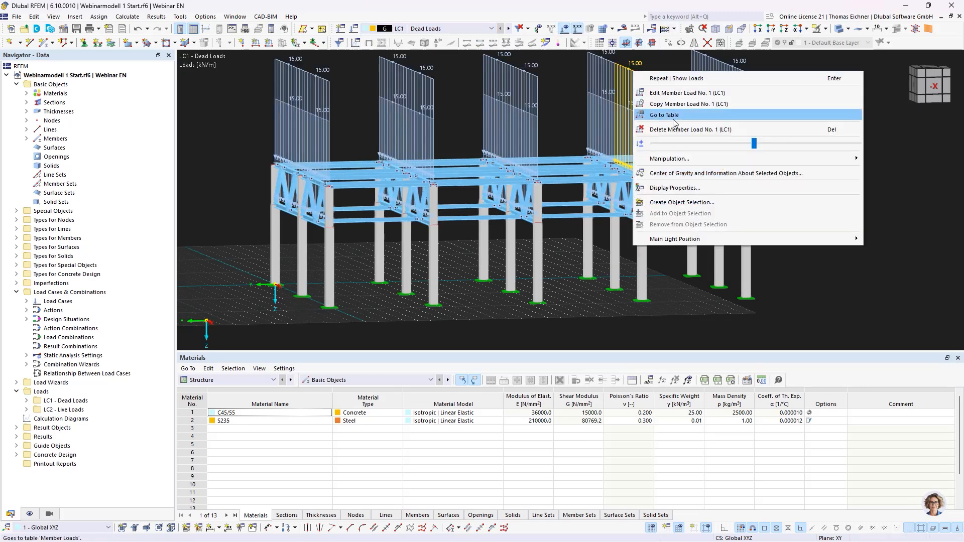
pyautogui.moveTo(813, 143); pyautogui.dragTo(727, 141)
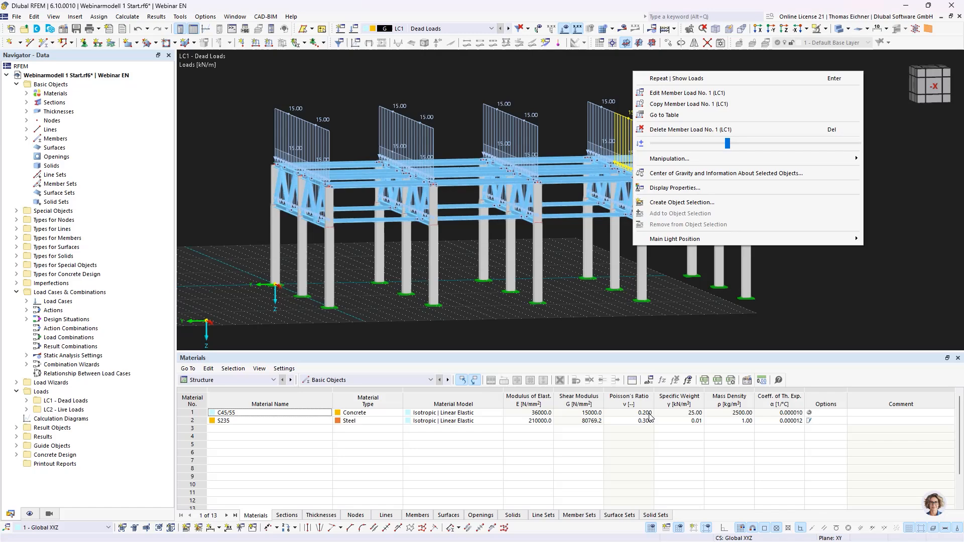
pyautogui.click(662, 354)
pyautogui.moveTo(662, 354); pyautogui.dragTo(661, 408)
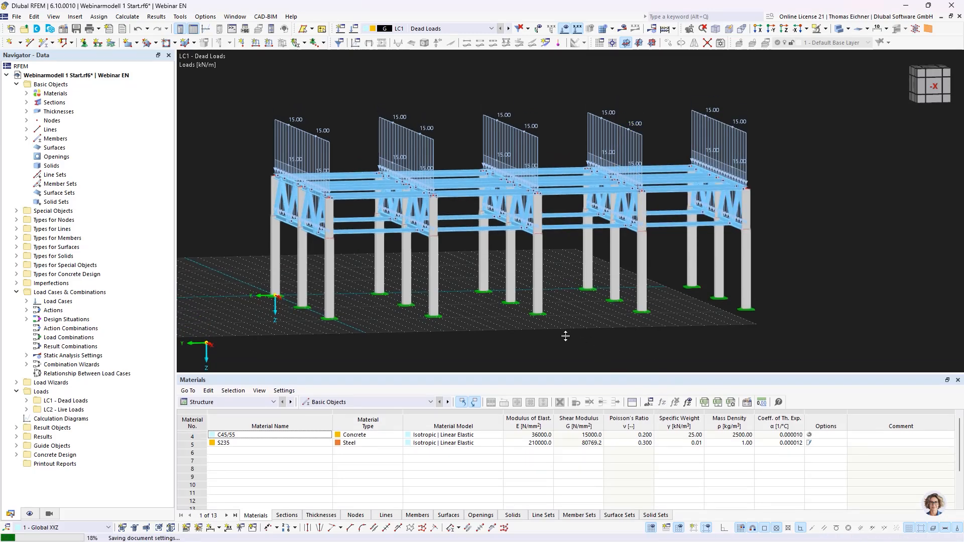
# Examine the dead loads on the trusses from several angles and switch to LC2 - Live Loads to view its loads.
pyautogui.keyDown('ctrl'); pyautogui.moveTo(565, 336); pyautogui.dragTo(592, 357, button='middle'); pyautogui.keyUp('ctrl')
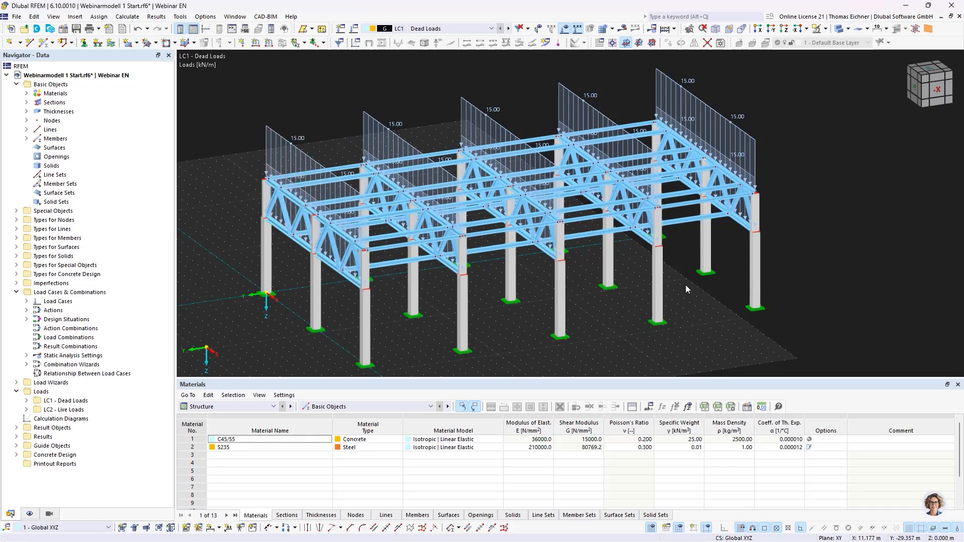
pyautogui.keyDown('ctrl'); pyautogui.moveTo(723, 253); pyautogui.dragTo(722, 158, button='middle'); pyautogui.keyUp('ctrl')
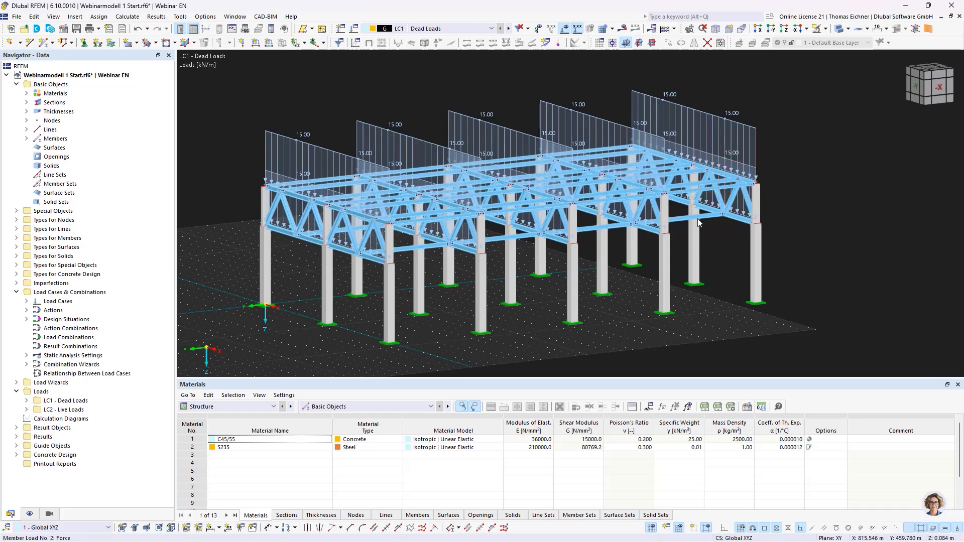
pyautogui.keyDown('ctrl'); pyautogui.moveTo(749, 183); pyautogui.dragTo(763, 242, button='middle'); pyautogui.keyUp('ctrl')
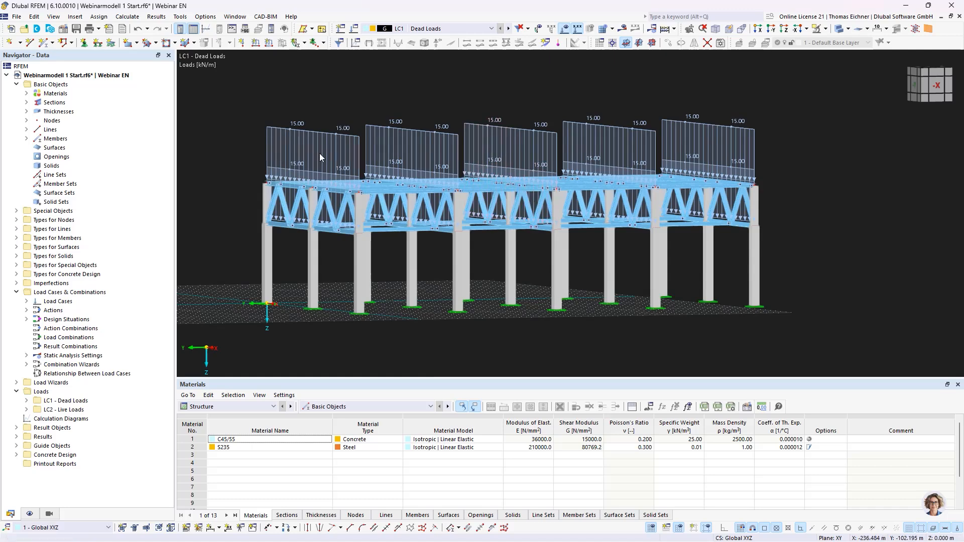
pyautogui.keyDown('ctrl'); pyautogui.moveTo(504, 227); pyautogui.dragTo(457, 223, button='middle'); pyautogui.keyUp('ctrl')
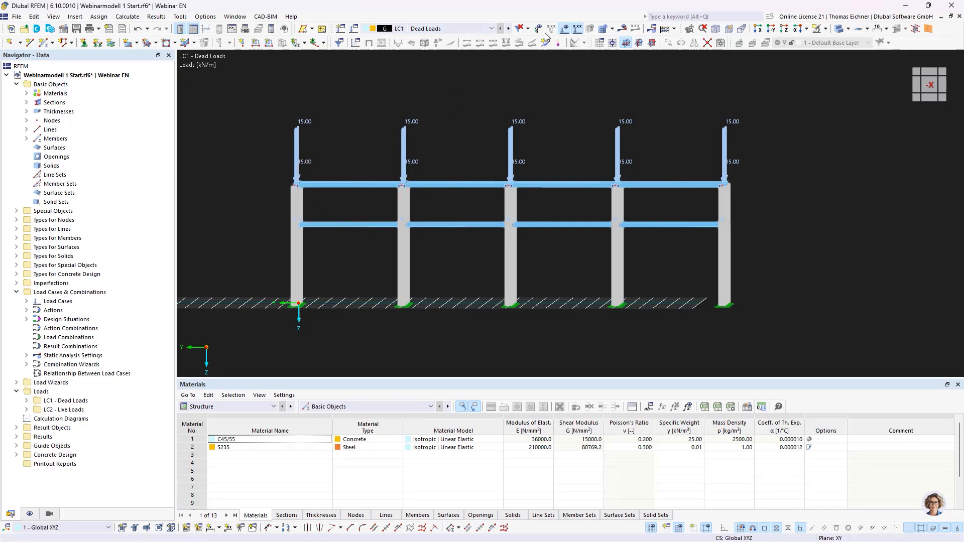
pyautogui.click(508, 30)
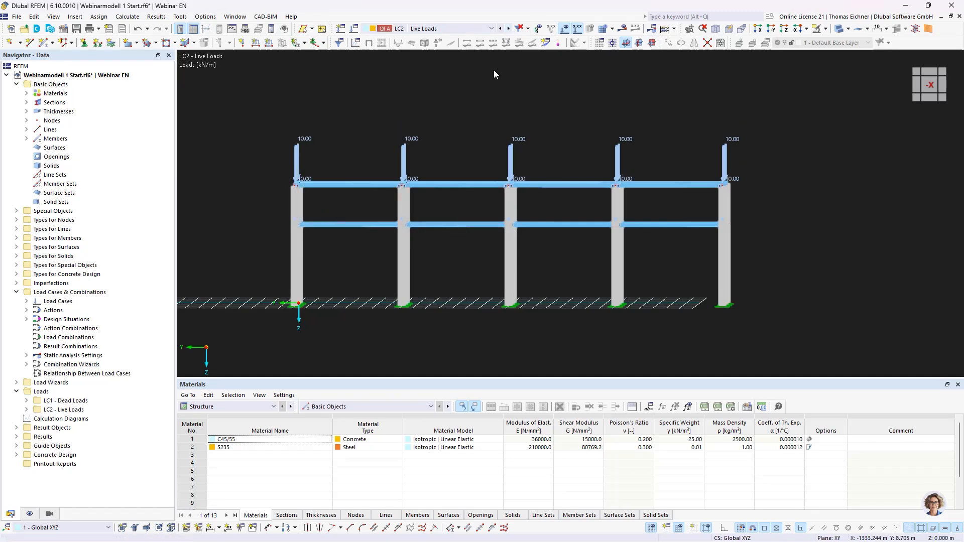
pyautogui.keyDown('ctrl'); pyautogui.moveTo(445, 123); pyautogui.dragTo(443, 121, button='middle'); pyautogui.keyUp('ctrl')
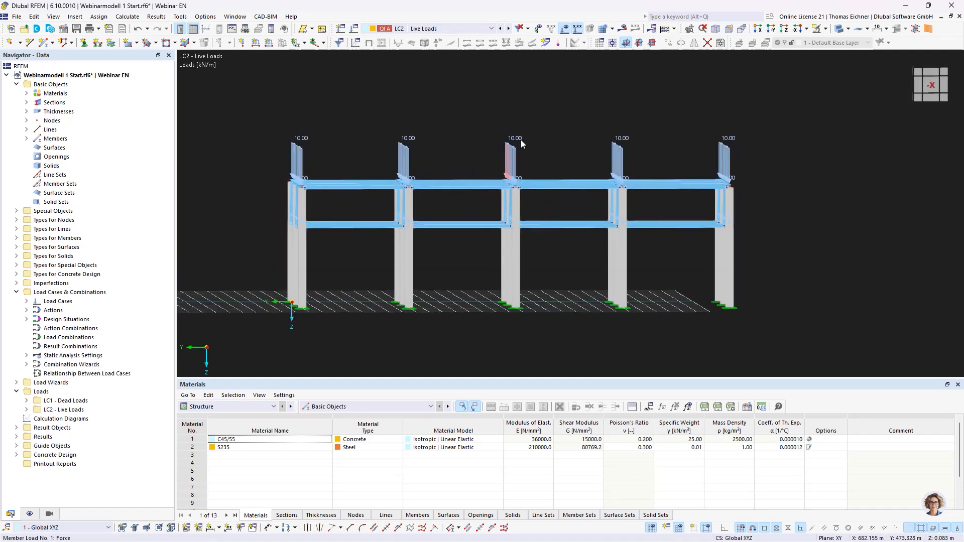
pyautogui.keyDown('ctrl'); pyautogui.moveTo(311, 154); pyautogui.dragTo(373, 161, button='middle'); pyautogui.keyUp('ctrl')
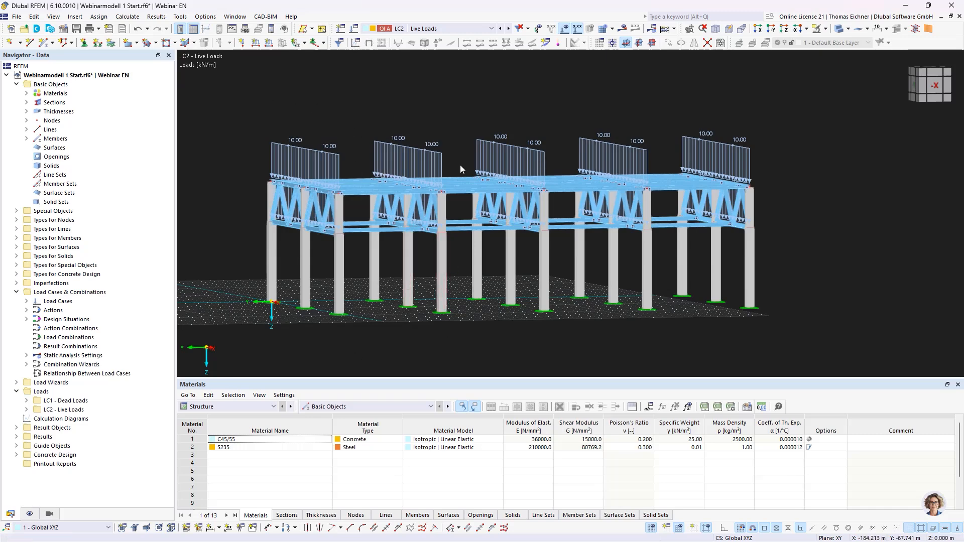
# Open the model's base data and activate the Response Spectrum Analysis add-on.
pyautogui.click(63, 28)
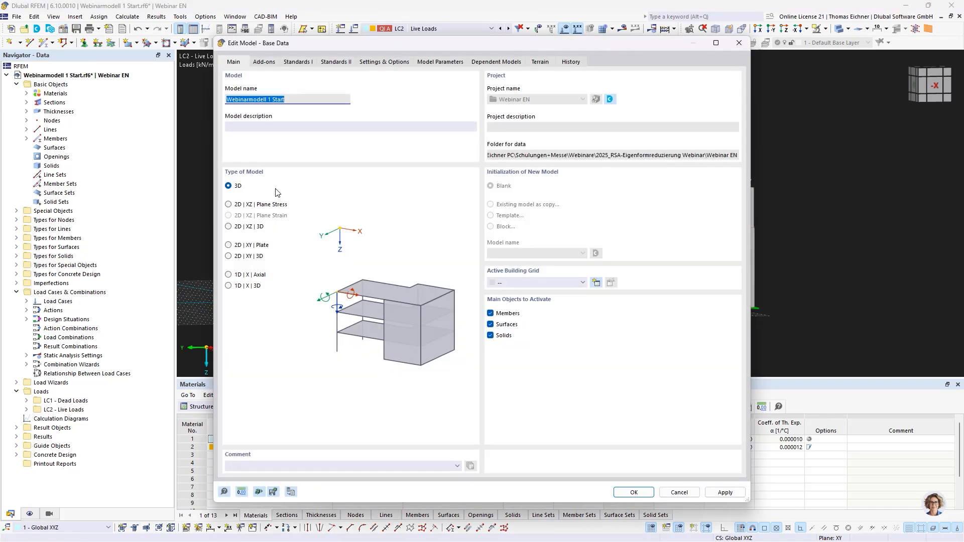
pyautogui.click(270, 64)
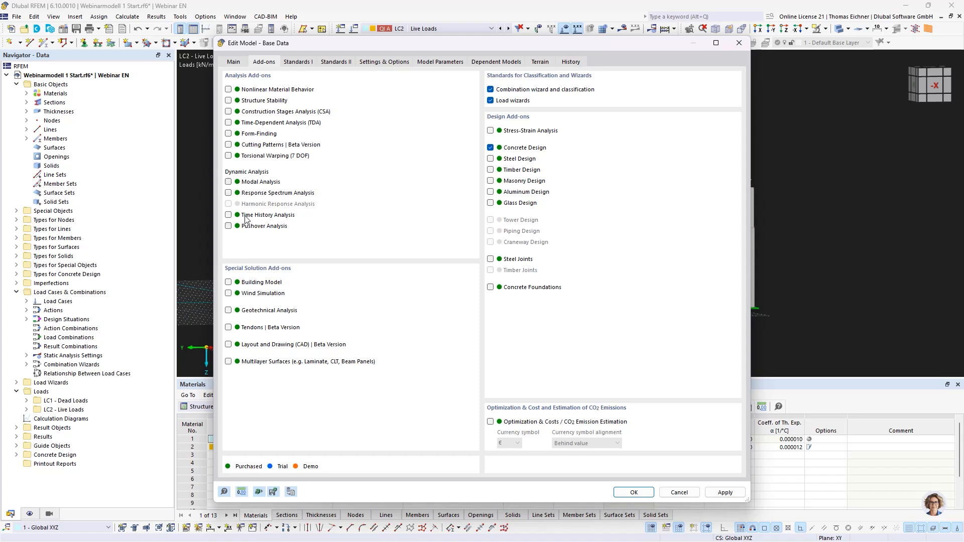
pyautogui.click(228, 193)
# Set the national annex for the EN 1998 dynamic analysis to DIN | 2023-11 and apply the base data.
pyautogui.click(298, 62)
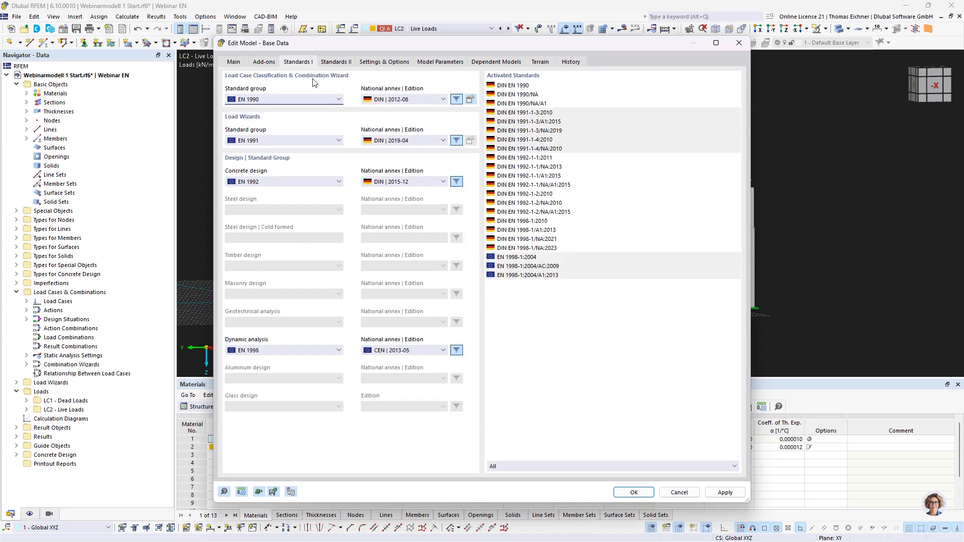
pyautogui.click(417, 350)
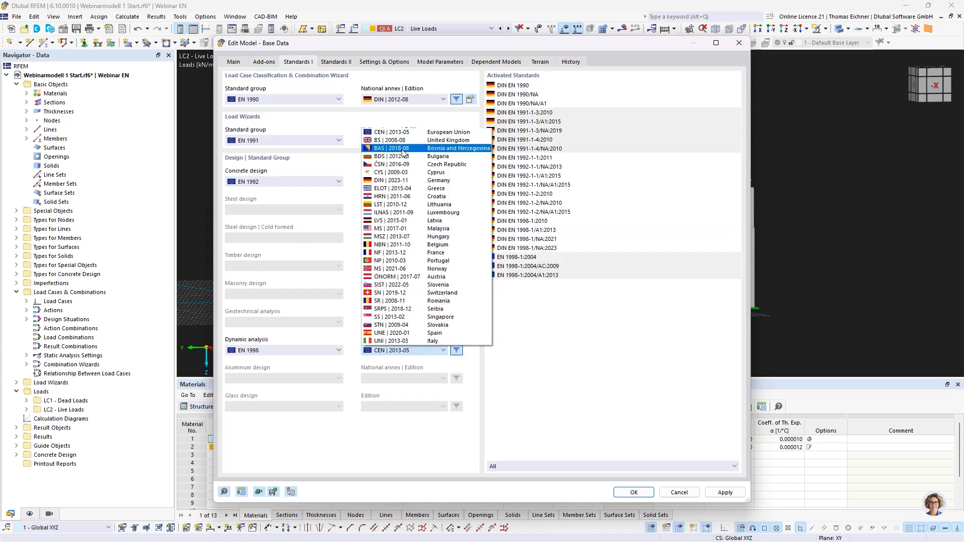
pyautogui.click(398, 180)
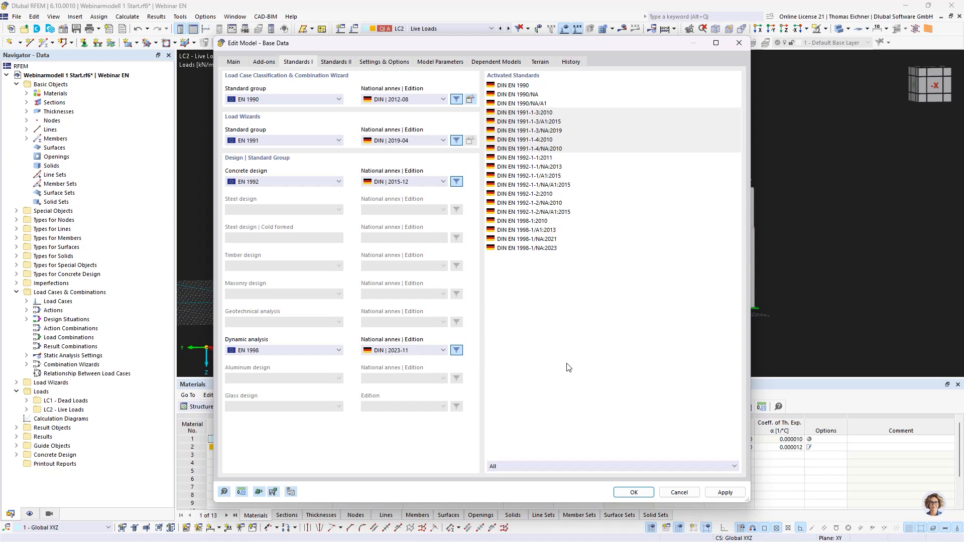
pyautogui.click(413, 351)
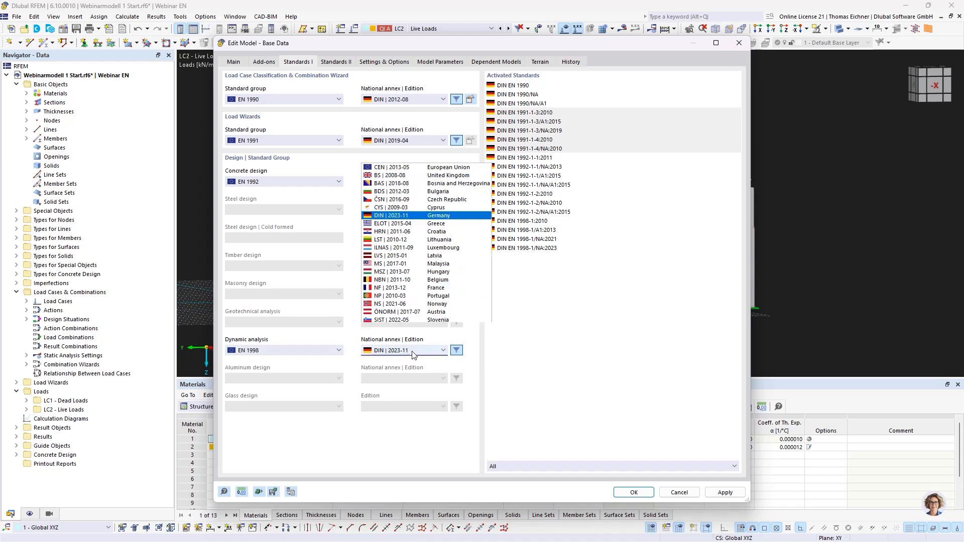
pyautogui.click(413, 351)
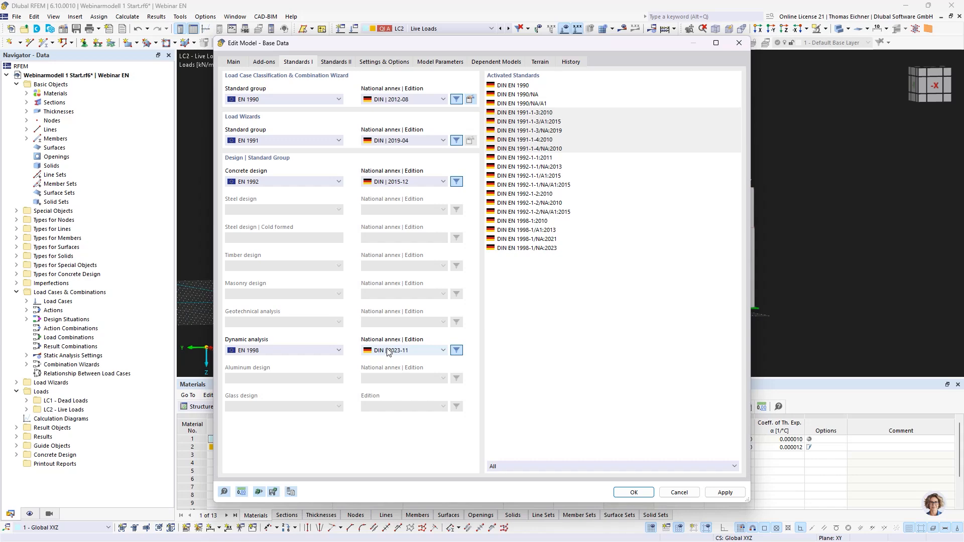
pyautogui.click(638, 495)
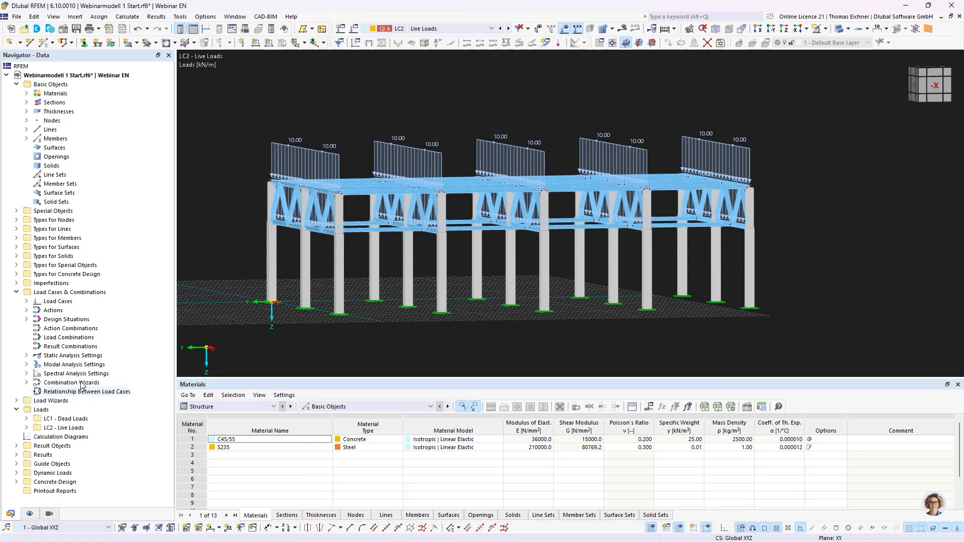
# Locate the Modal Analysis Settings and Spectral Analysis Settings in the navigator and expand Dynamic Loads.
pyautogui.click(46, 365)
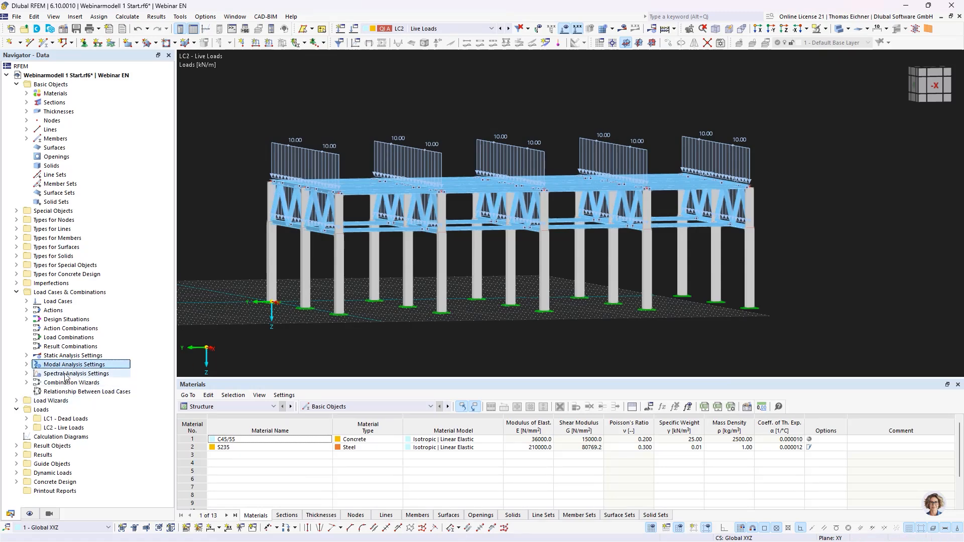
pyautogui.click(48, 375)
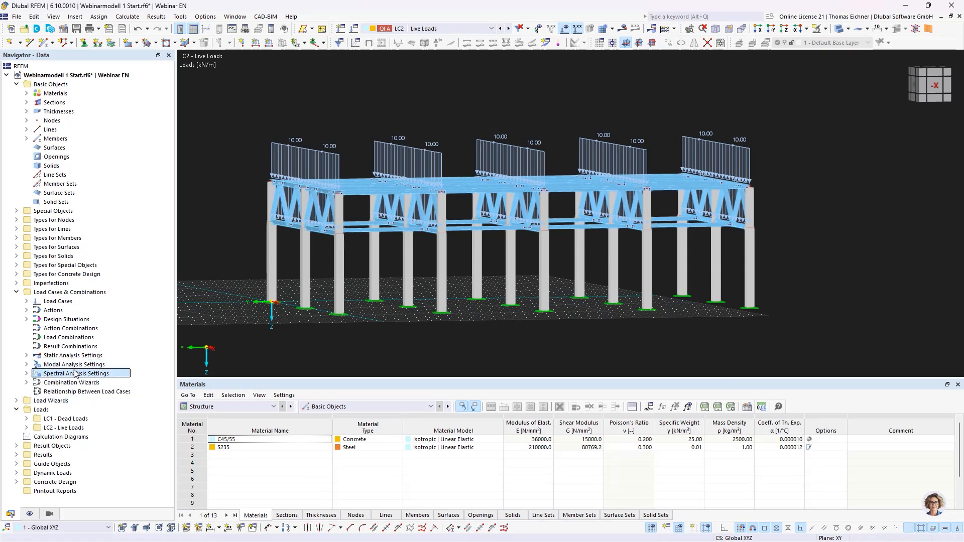
pyautogui.click(16, 473)
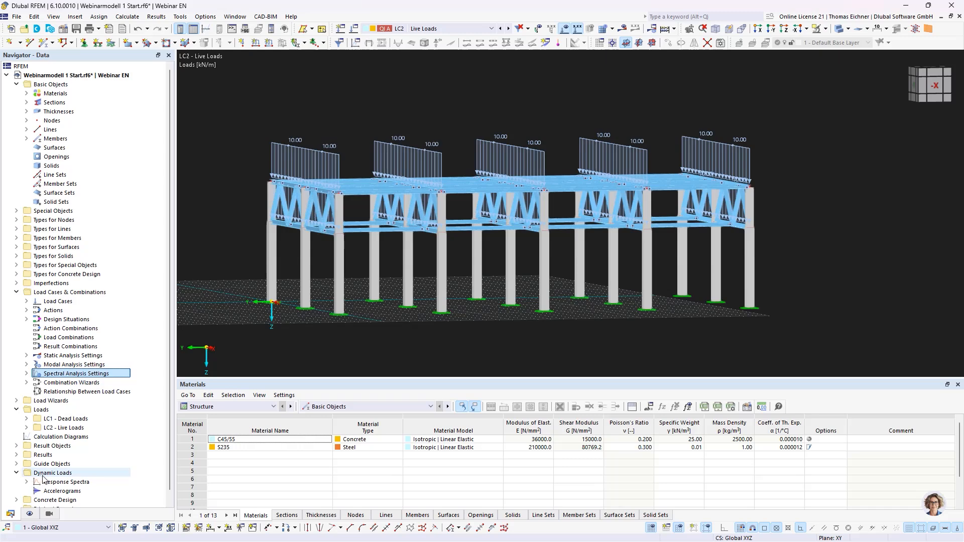
# In the load cases and combinations, set the type of design situation DS2 to Seismic/Mass Combination - psi-E,i.
pyautogui.click(45, 476)
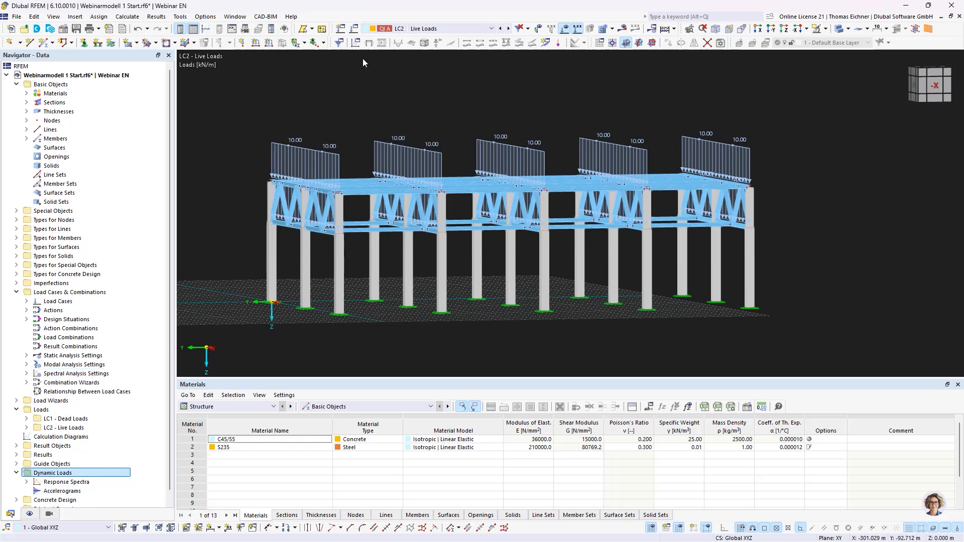
pyautogui.click(354, 32)
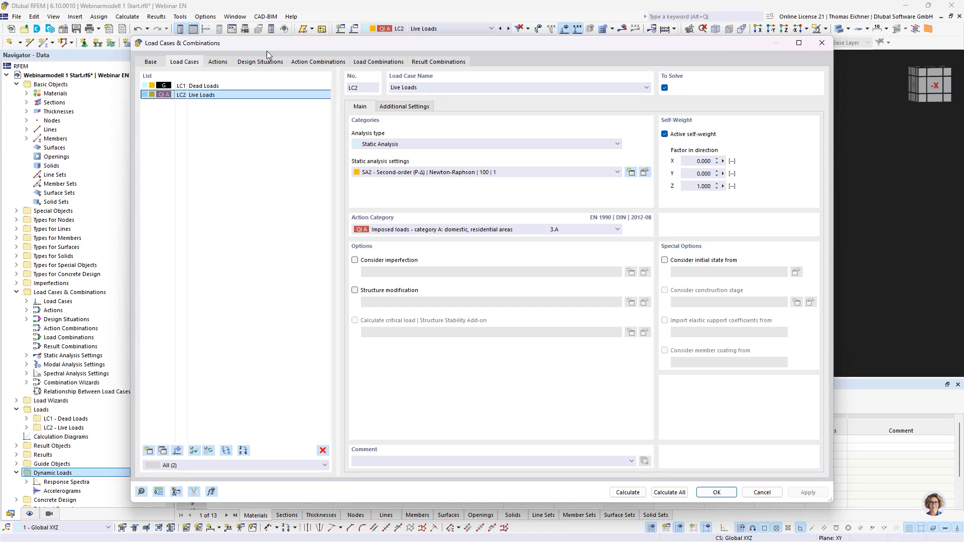
pyautogui.click(259, 62)
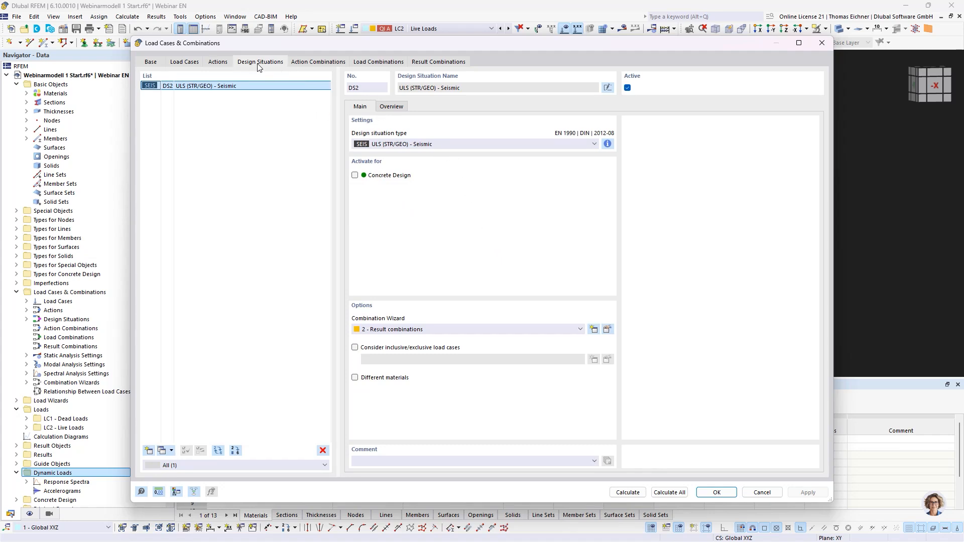
pyautogui.click(409, 147)
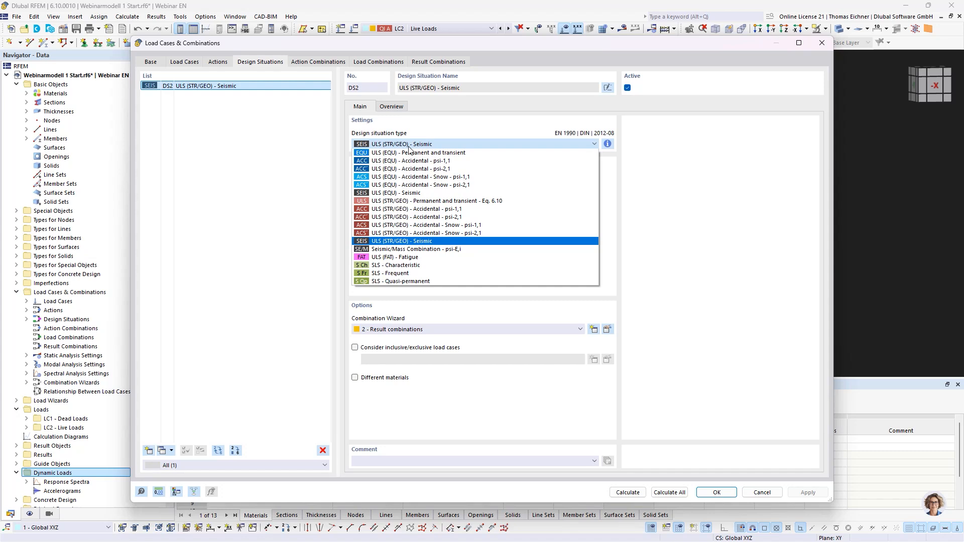
pyautogui.click(407, 250)
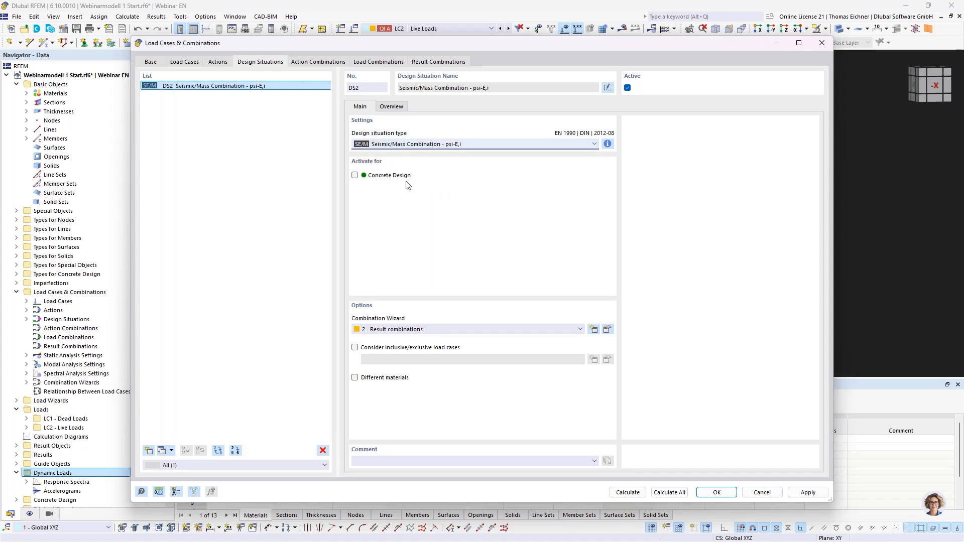
# Assign combination wizard 1 - Load combinations to design situation DS2 and view the load combinations.
pyautogui.click(392, 329)
pyautogui.click(382, 340)
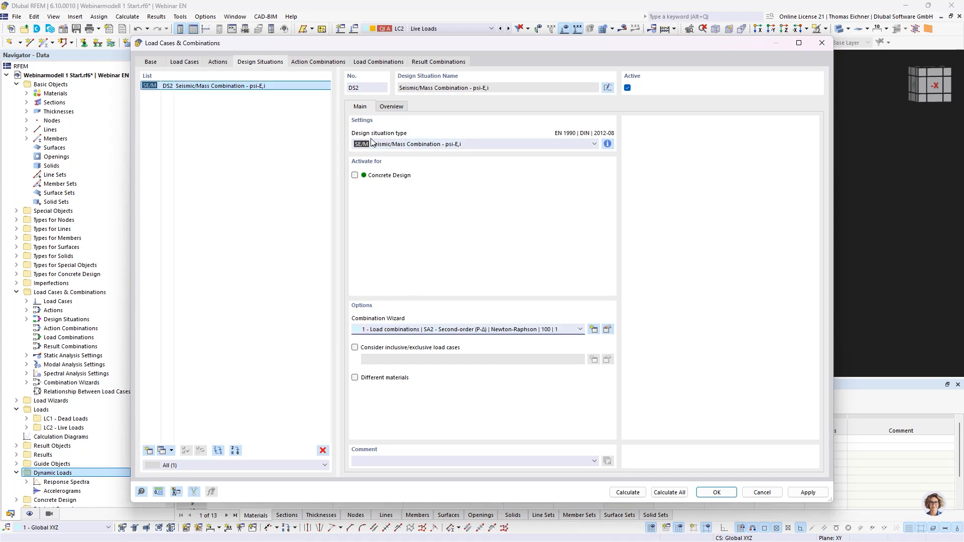
pyautogui.click(378, 61)
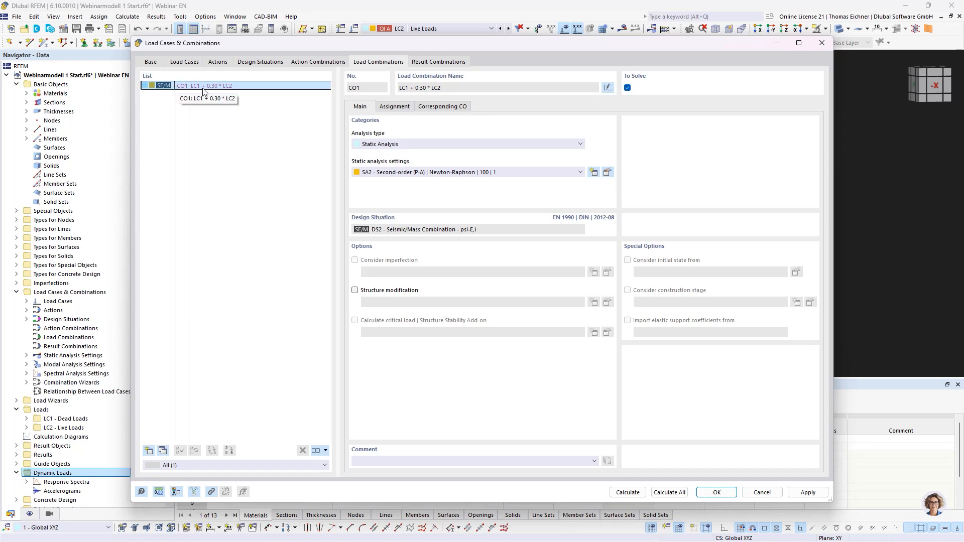
# Create load case LC3 of type Modal Analysis, name it Modal Analysis, and import its masses from load combination CO1.
pyautogui.click(194, 62)
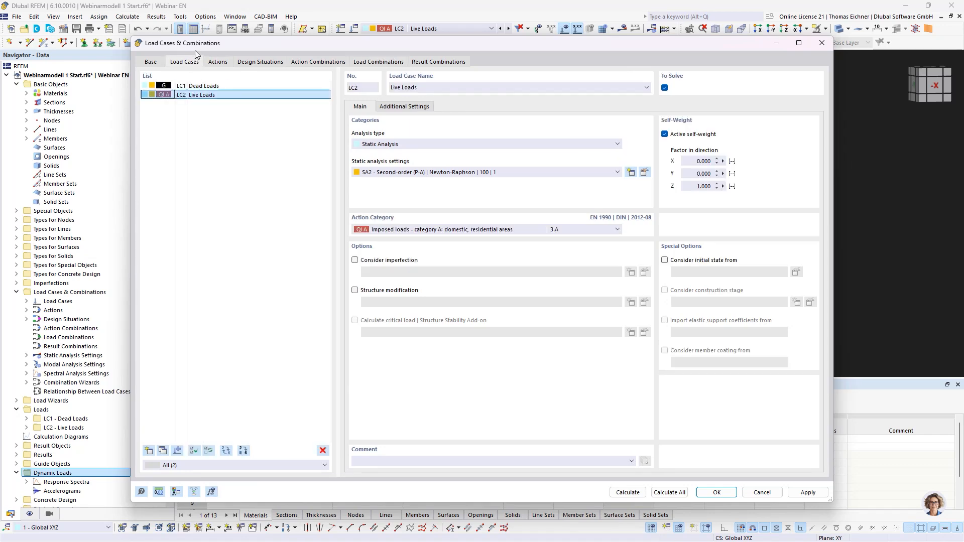
pyautogui.click(163, 450)
pyautogui.click(398, 146)
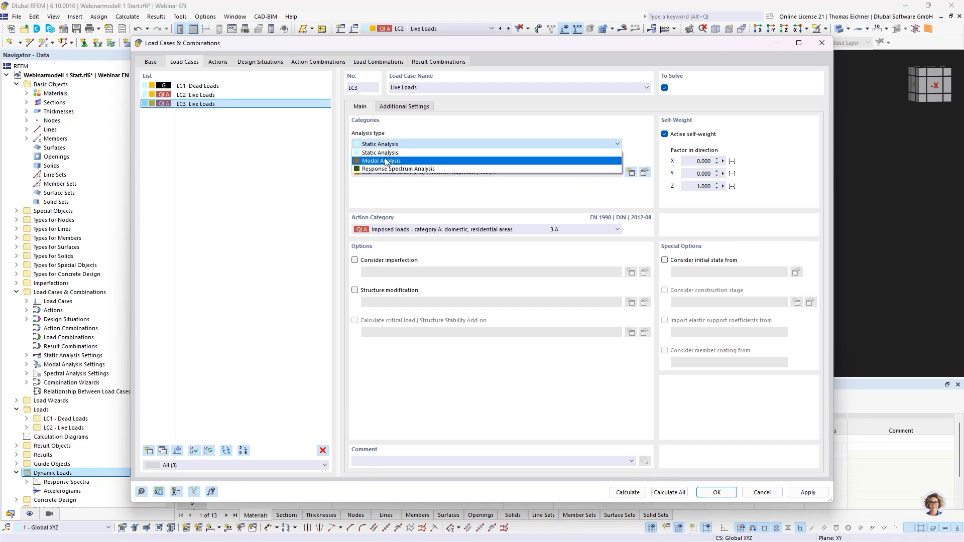
pyautogui.click(391, 158)
pyautogui.moveTo(433, 87); pyautogui.dragTo(346, 80)
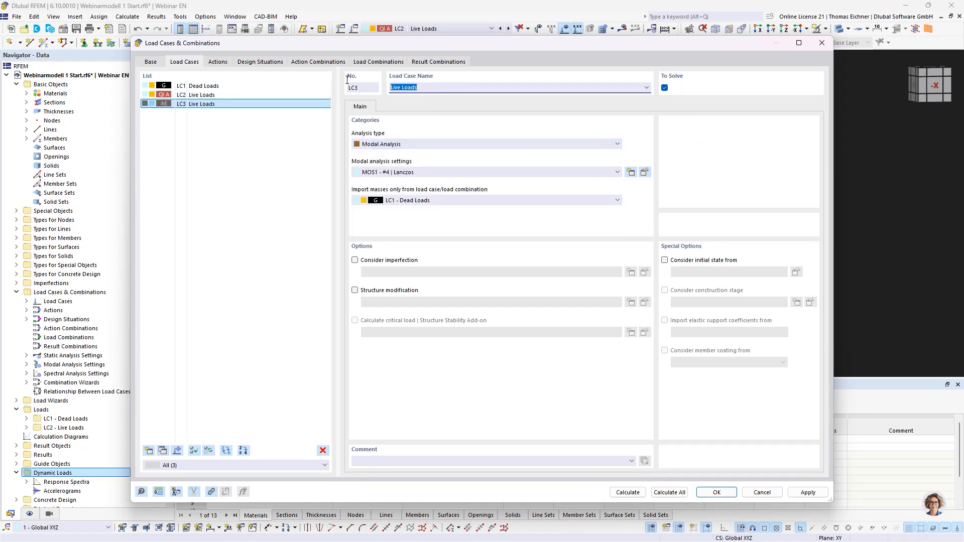
pyautogui.write('Modal Analysis')
pyautogui.click(529, 199)
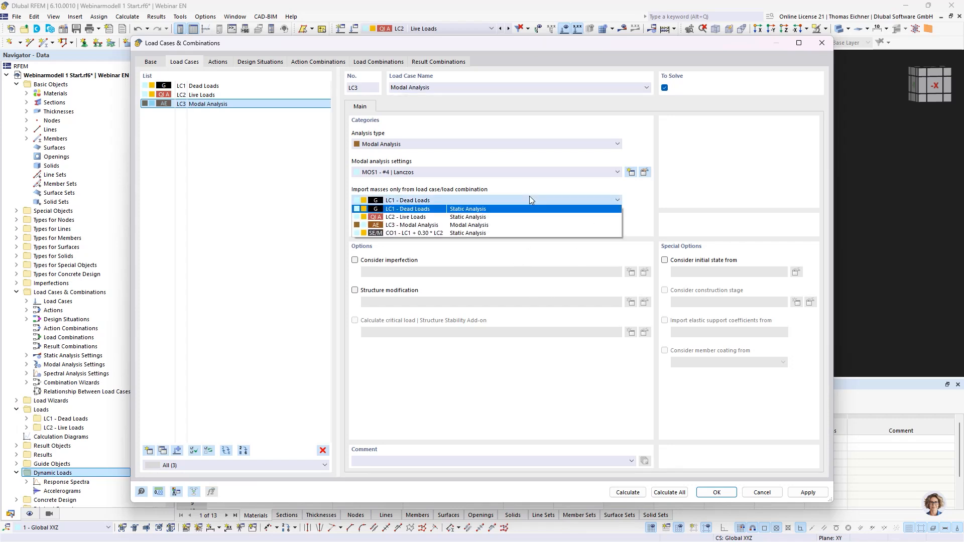
pyautogui.click(380, 233)
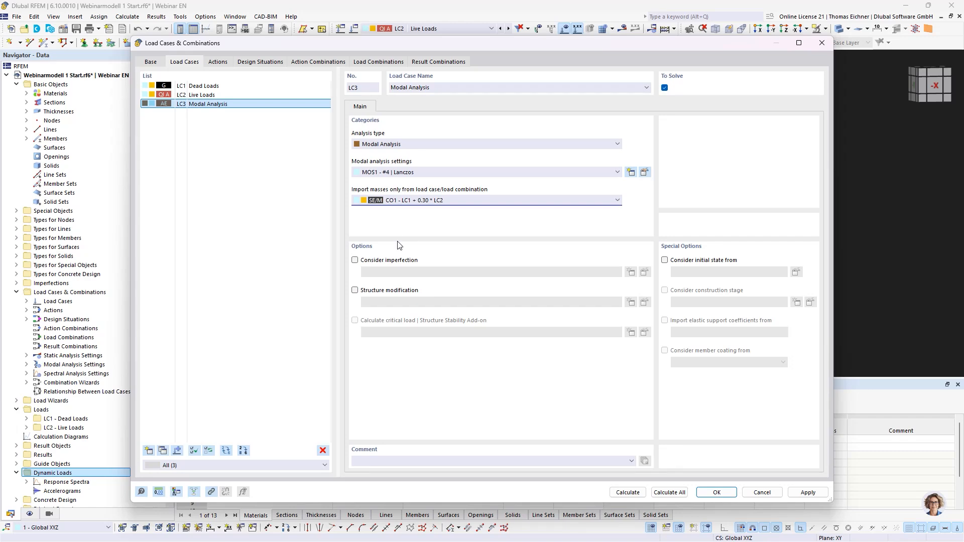
# Set the eigenvalue solving method of modal analysis settings MOS1 to Root of characteristic polynomial and accept the settings.
pyautogui.click(644, 171)
pyautogui.moveTo(532, 98); pyautogui.dragTo(530, 70)
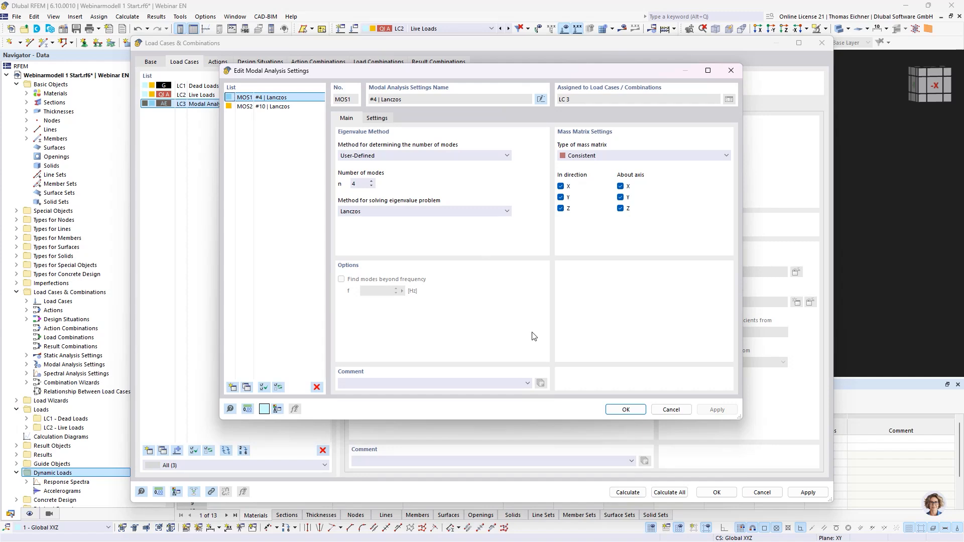
pyautogui.click(452, 212)
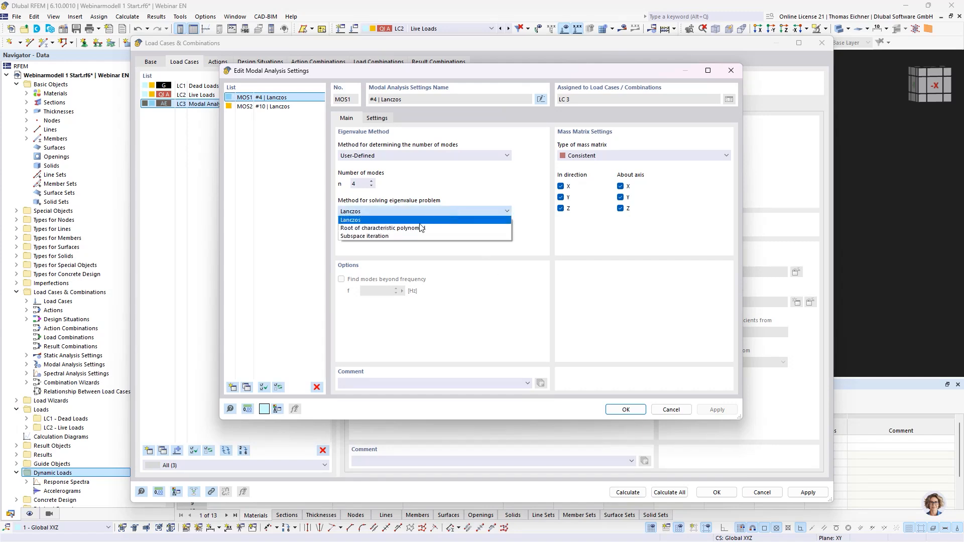
pyautogui.click(411, 229)
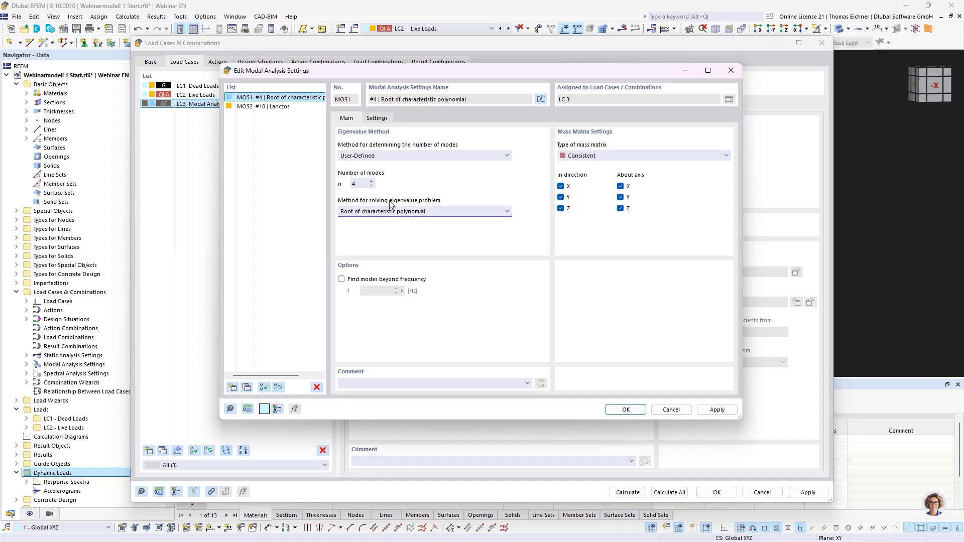
pyautogui.click(395, 216)
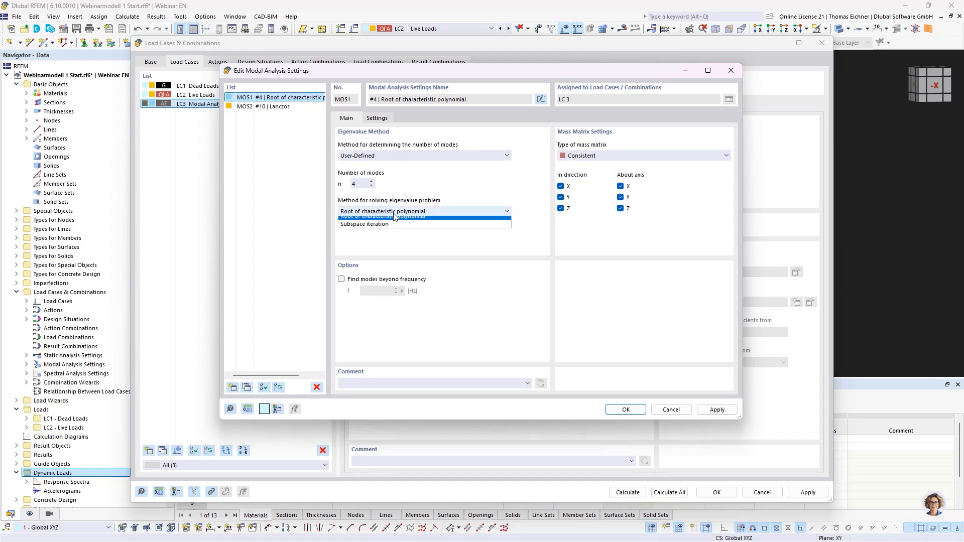
pyautogui.click(392, 217)
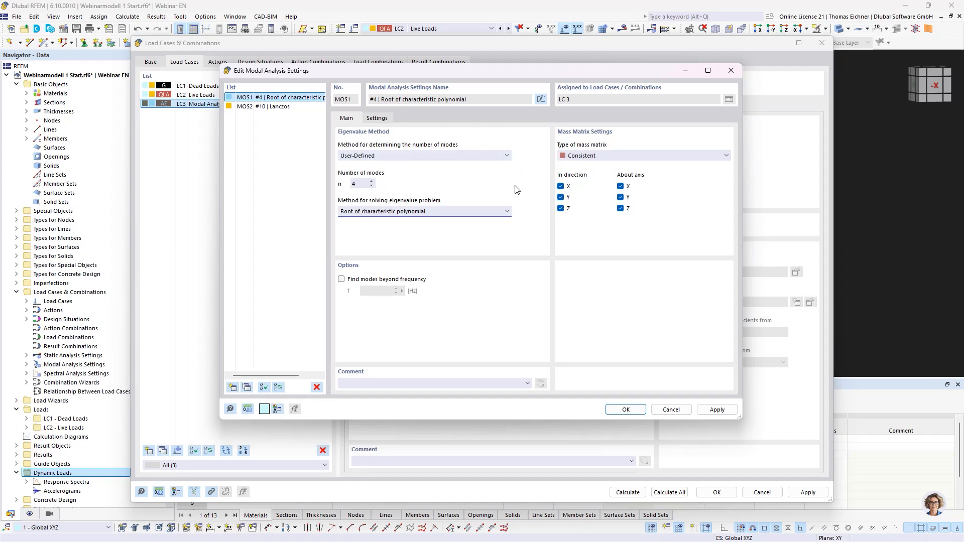
pyautogui.click(617, 410)
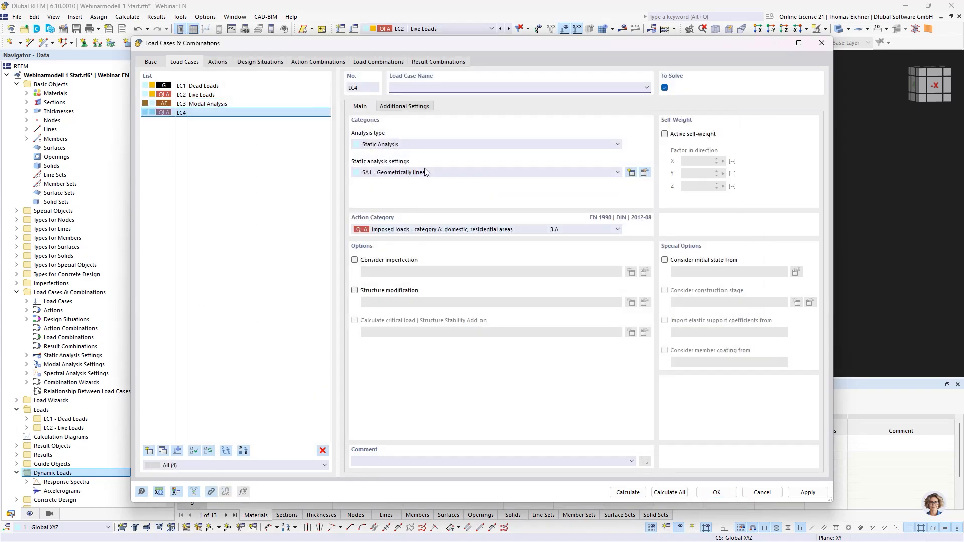
# Set up load case LC4 with the Response Spectrum Analysis type and name it Response Spectrum Analysis.
pyautogui.click(411, 144)
pyautogui.click(397, 171)
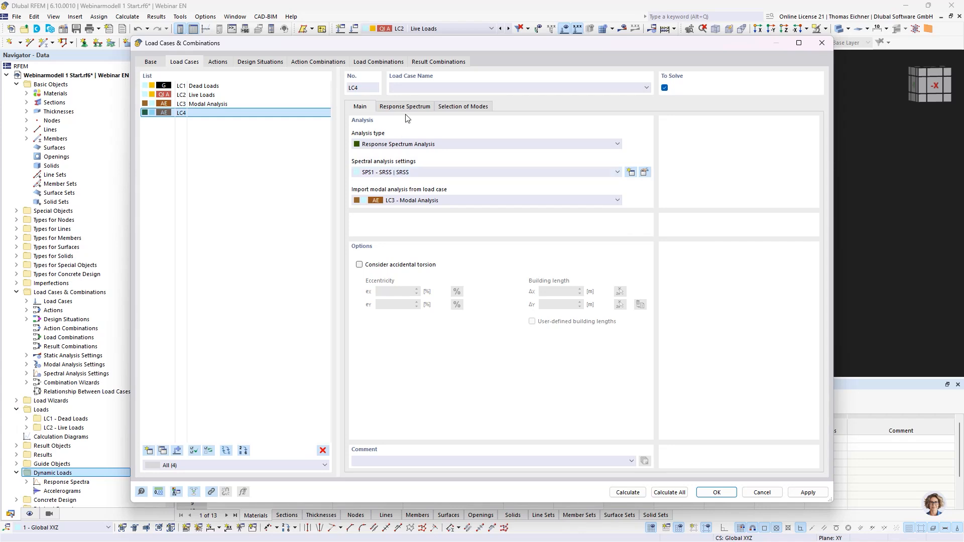
pyautogui.click(406, 87)
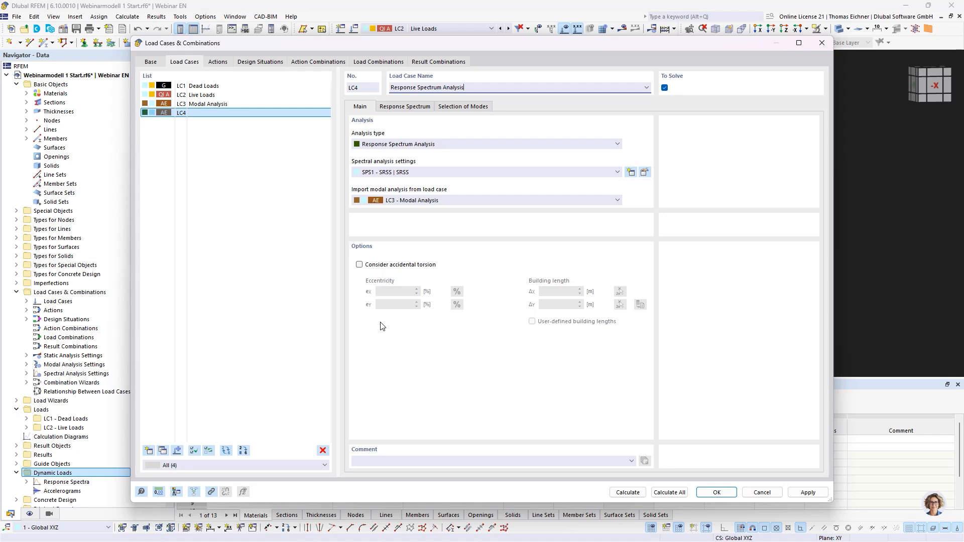
# Consider accidental torsion in LC4 with an eccentricity of 5.00 % in both horizontal directions.
pyautogui.click(360, 264)
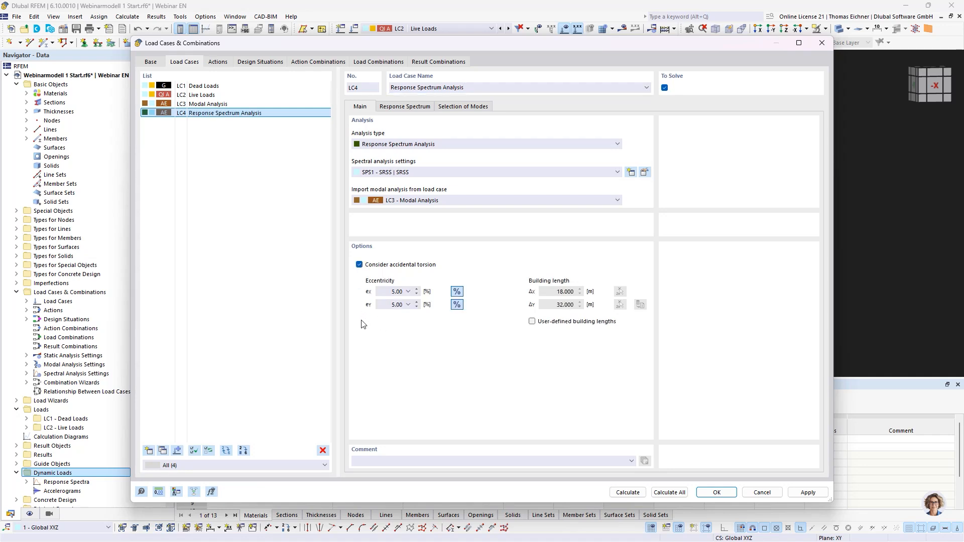
pyautogui.click(387, 291)
pyautogui.click(390, 304)
# Assign response spectrum RS1 according to EN 1998-1 | DIN | 2023-11 to LC4 in the X and Y directions.
pyautogui.click(416, 107)
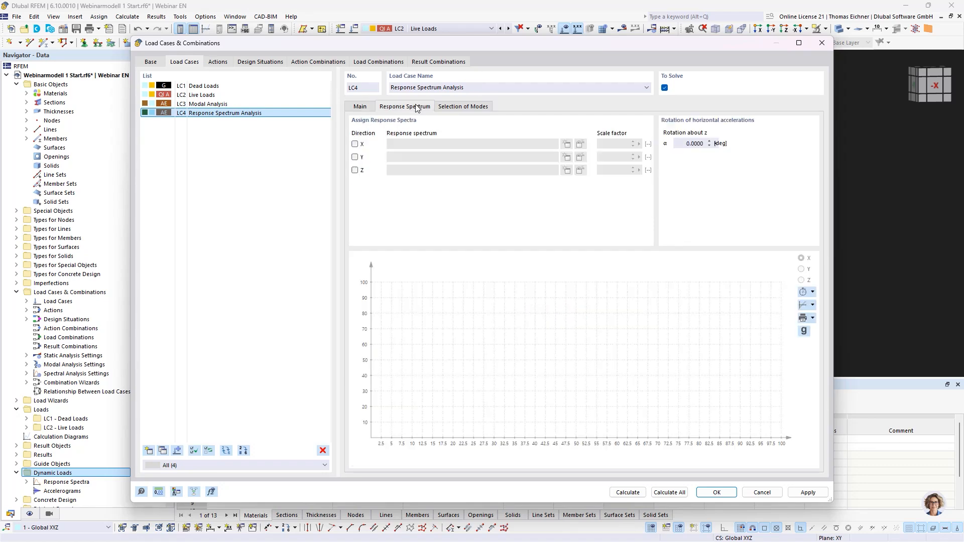
pyautogui.click(355, 144)
pyautogui.click(355, 157)
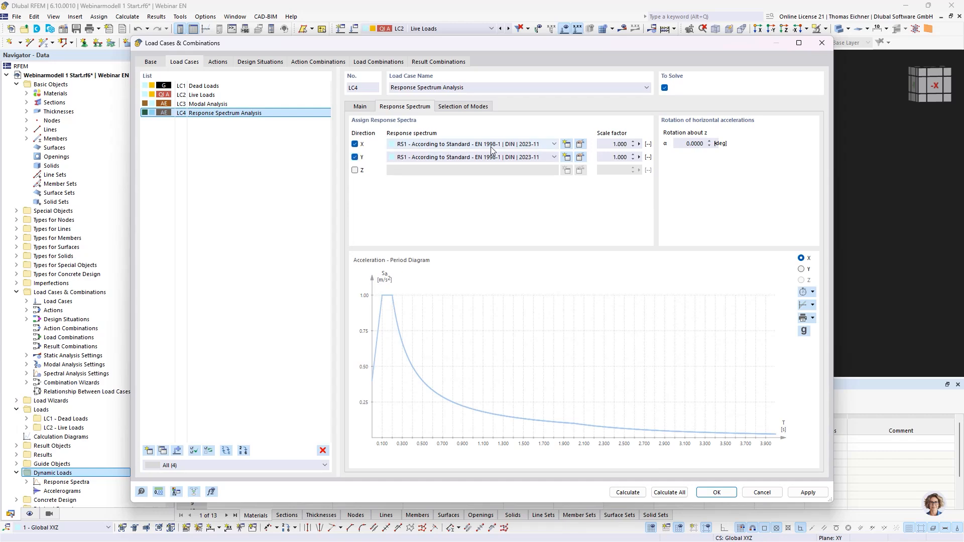
# Open response spectrum RS1 for editing and go to its reference peak ground acceleration.
pyautogui.click(580, 146)
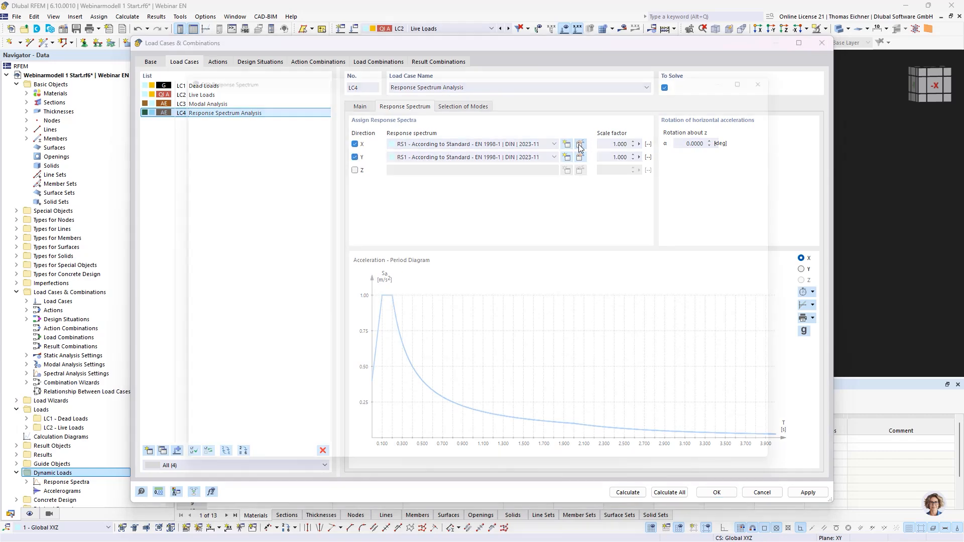
pyautogui.moveTo(458, 62); pyautogui.dragTo(384, 27)
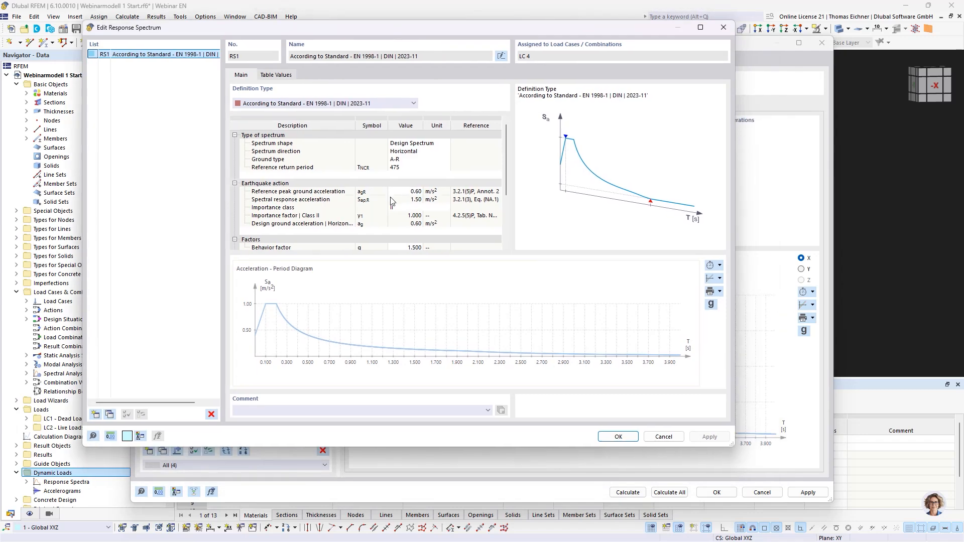
pyautogui.click(402, 191)
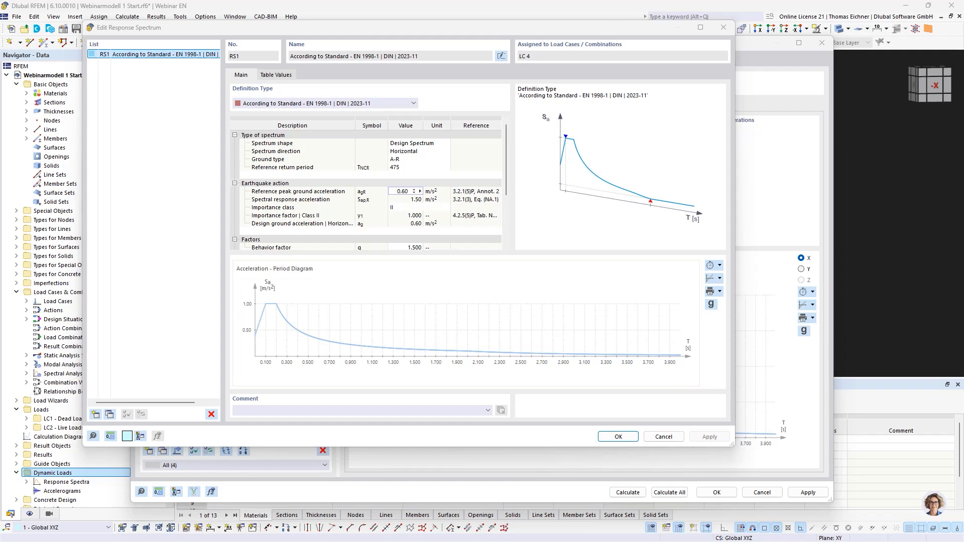
# Switch to the Dlubal seismic load map in the browser and look up the peak ground acceleration for a location in southwestern Germany.
pyautogui.moveTo(1, 379); pyautogui.dragTo(392, 2)
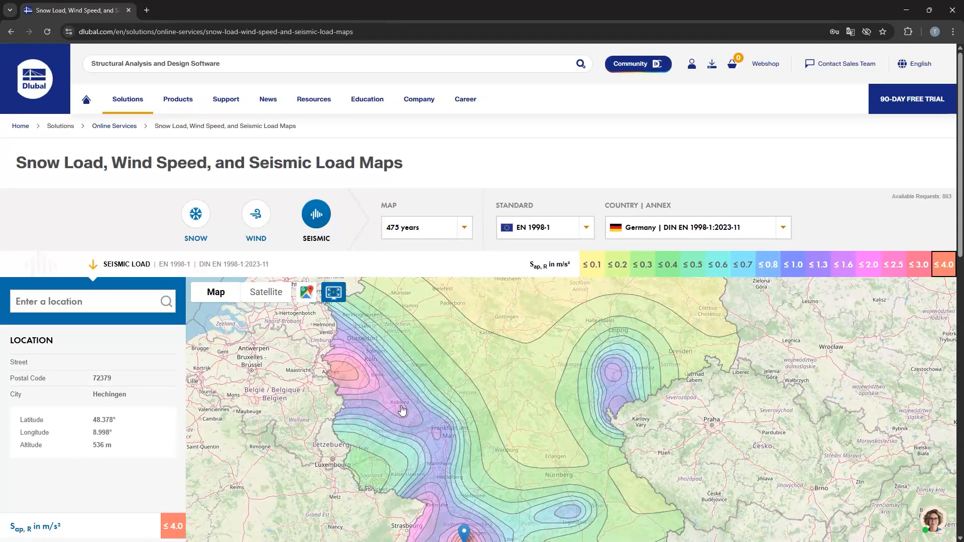
pyautogui.scroll(-1, 415, 408)
pyautogui.moveTo(467, 408); pyautogui.dragTo(460, 313)
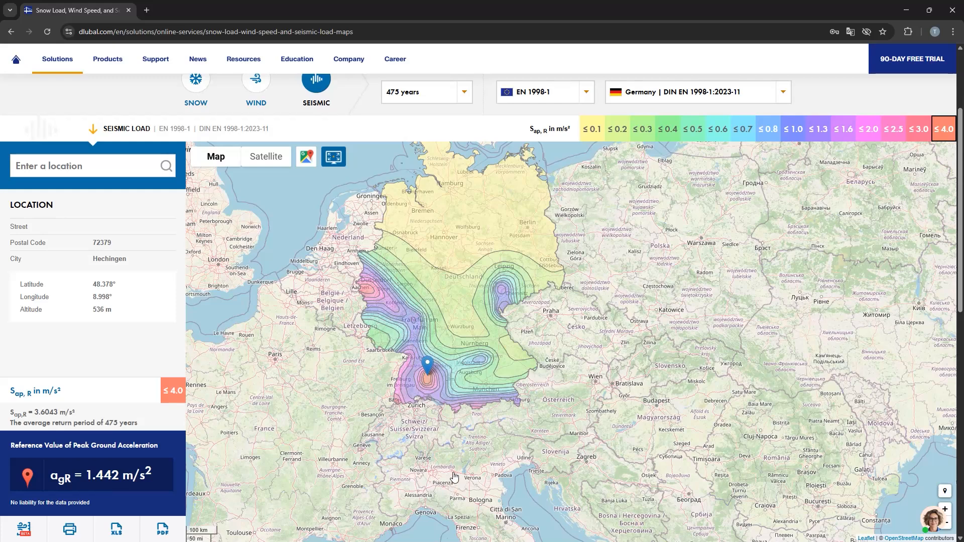
pyautogui.click(422, 376)
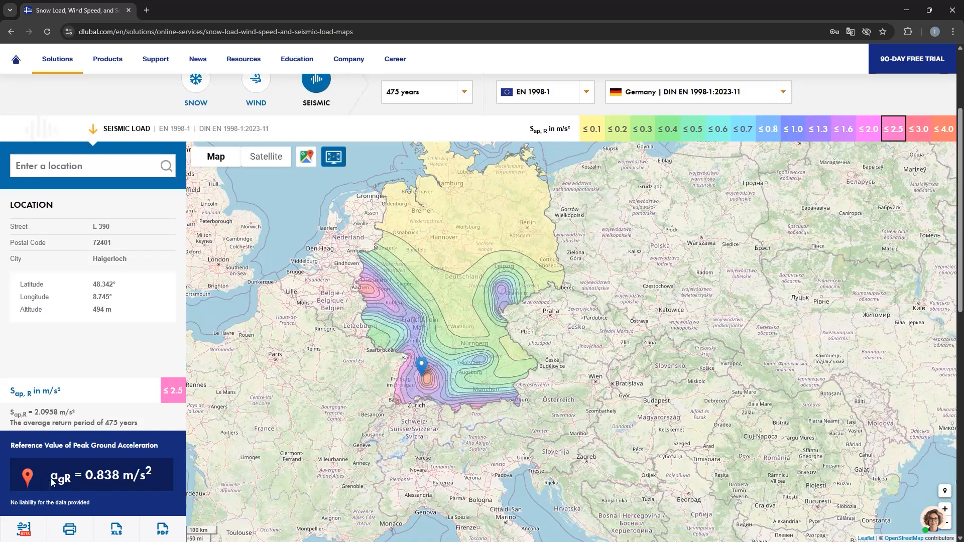
pyautogui.moveTo(52, 481); pyautogui.dragTo(165, 481)
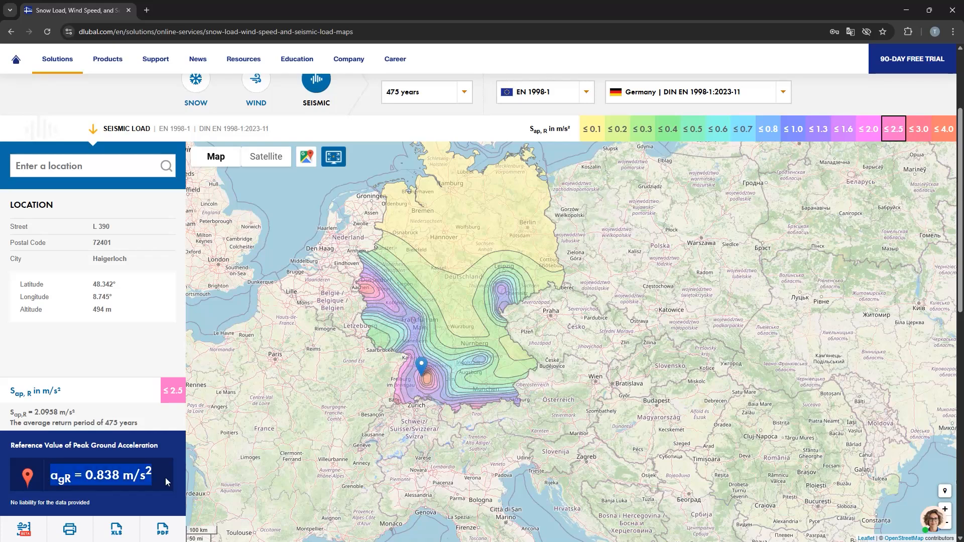
# Show the Subsoil Class map for the chosen location, and switch back to the response spectrum in RFEM.
pyautogui.click(462, 93)
pyautogui.click(463, 92)
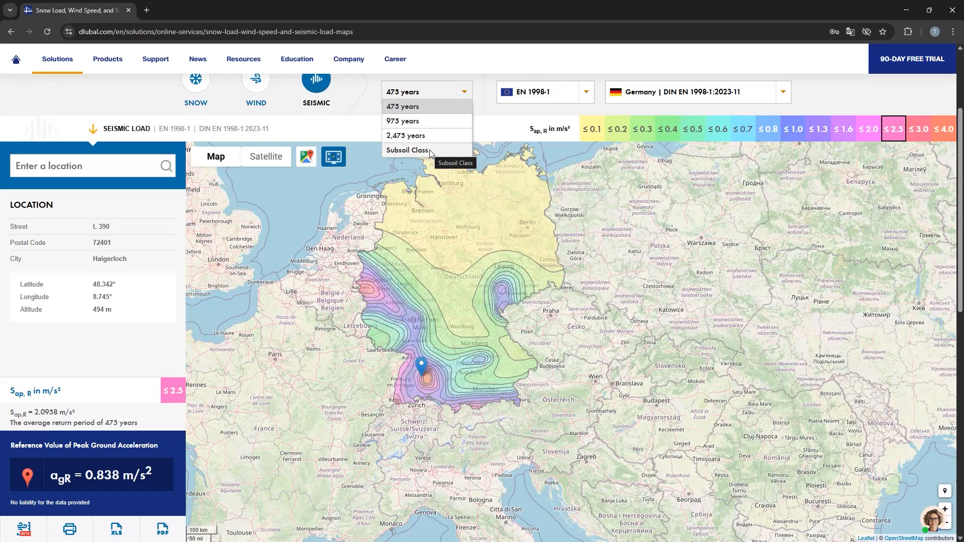
pyautogui.click(429, 150)
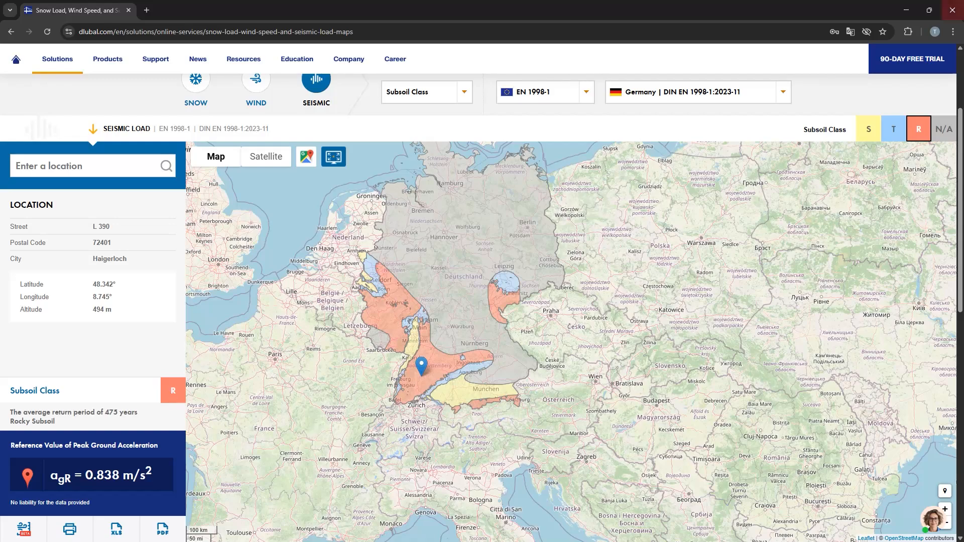
pyautogui.click(906, 10)
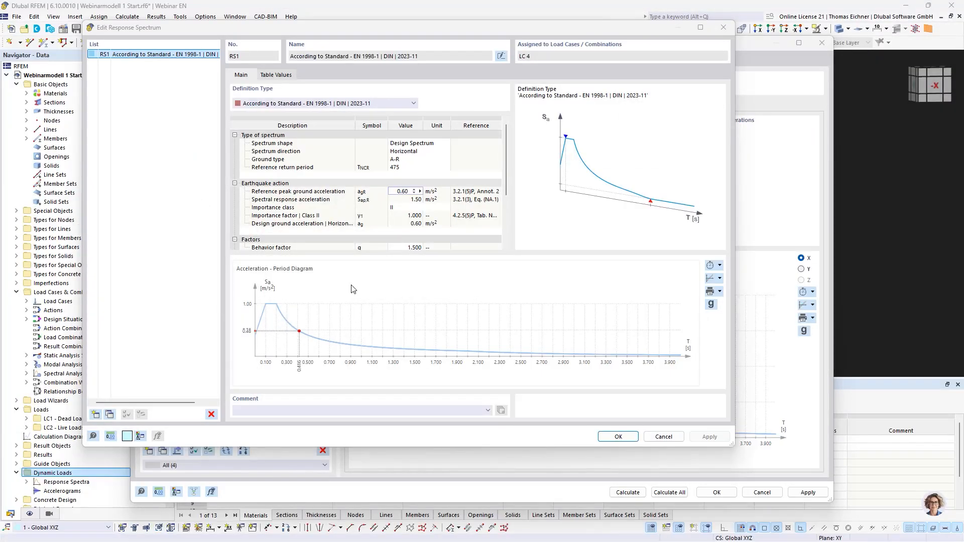
# Check the peak ground and spectral response accelerations of RS1 and display its acceleration-period diagram in units of g.
pyautogui.click(394, 193)
pyautogui.click(405, 199)
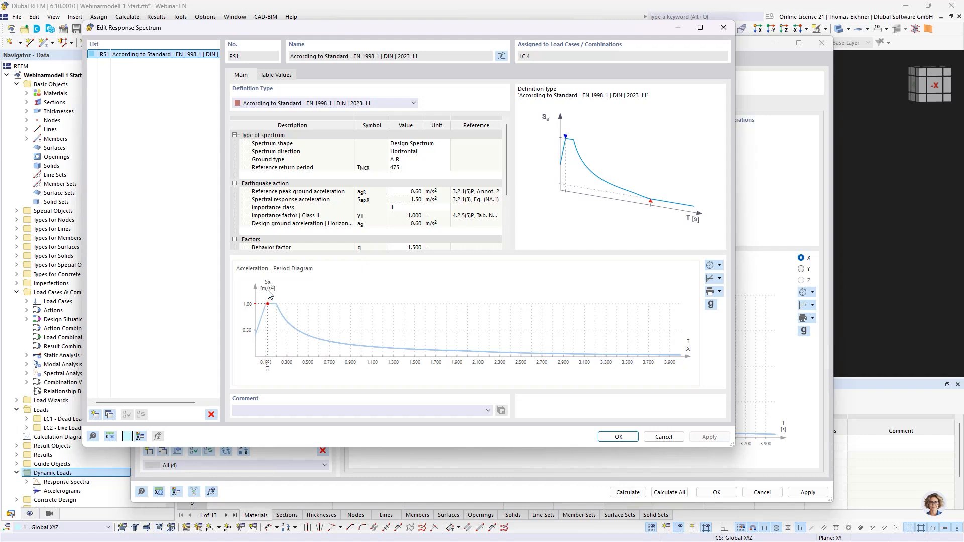
pyautogui.click(710, 305)
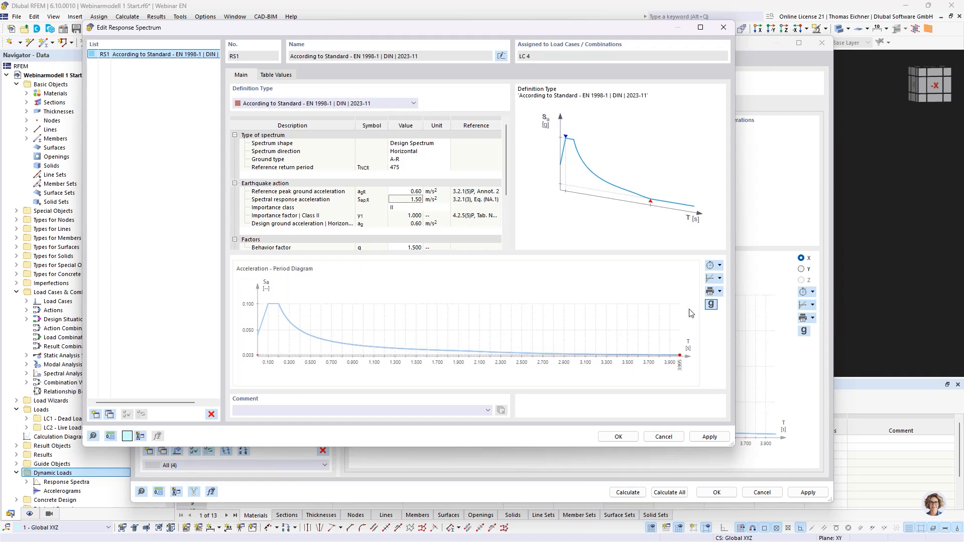
# Review the acceleration diagram and the period-acceleration table of RS1 in m/s² and in g, and close the response spectrum.
pyautogui.click(711, 305)
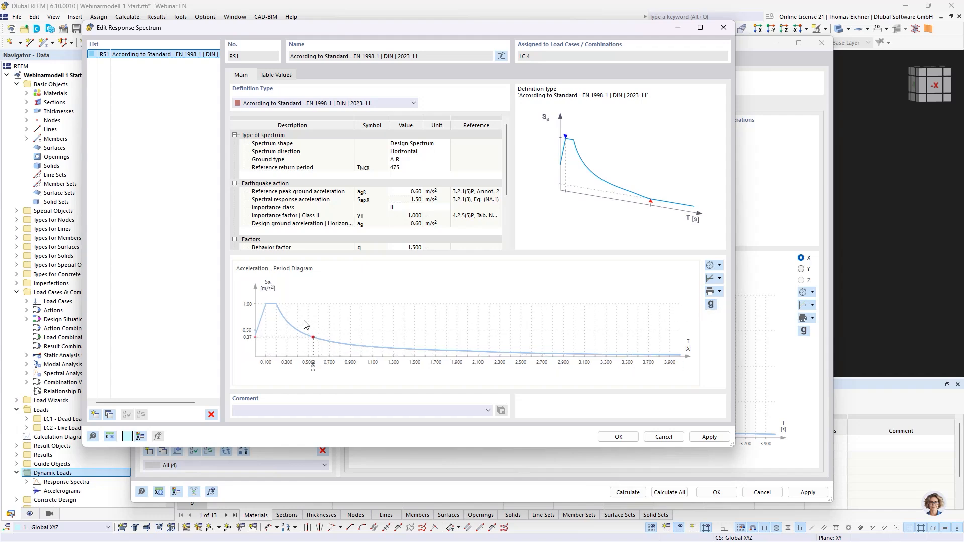
pyautogui.click(276, 75)
pyautogui.click(710, 305)
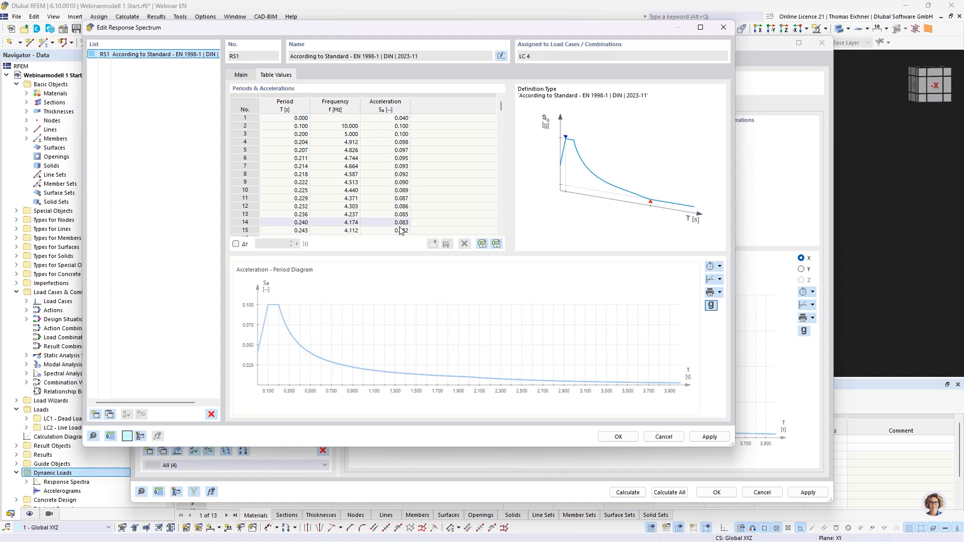
pyautogui.click(711, 305)
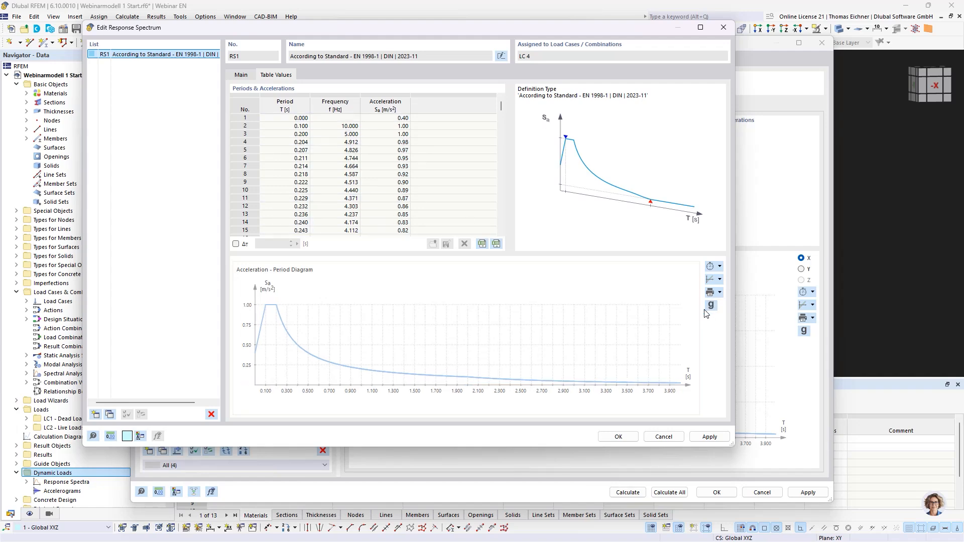
pyautogui.click(241, 74)
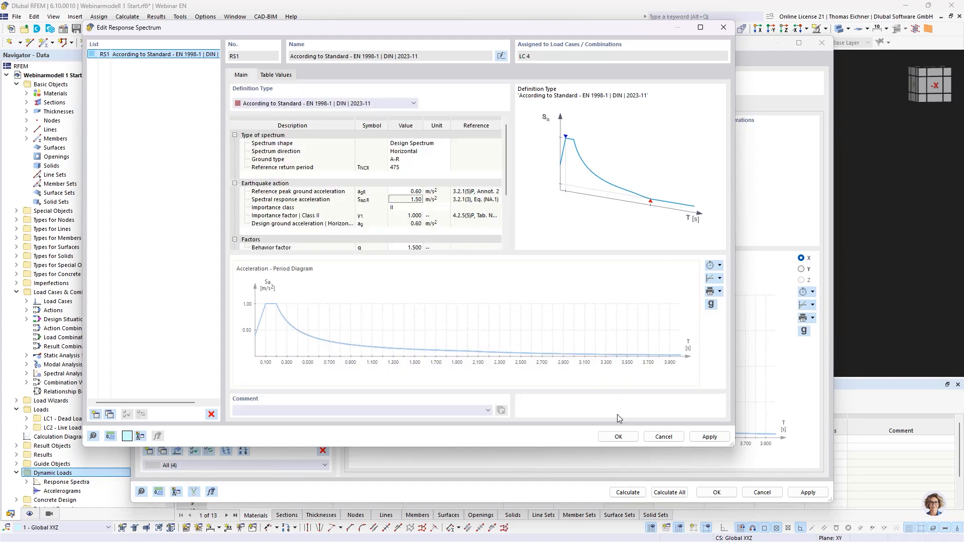
pyautogui.click(618, 436)
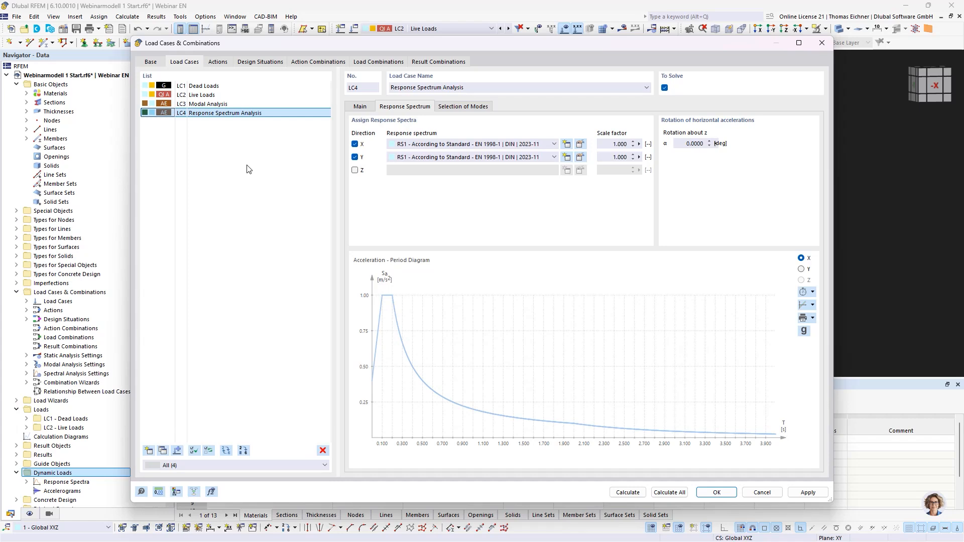
# Add a new design situation of type ULS (STR/GEO) - Seismic.
pyautogui.click(253, 64)
pyautogui.click(149, 450)
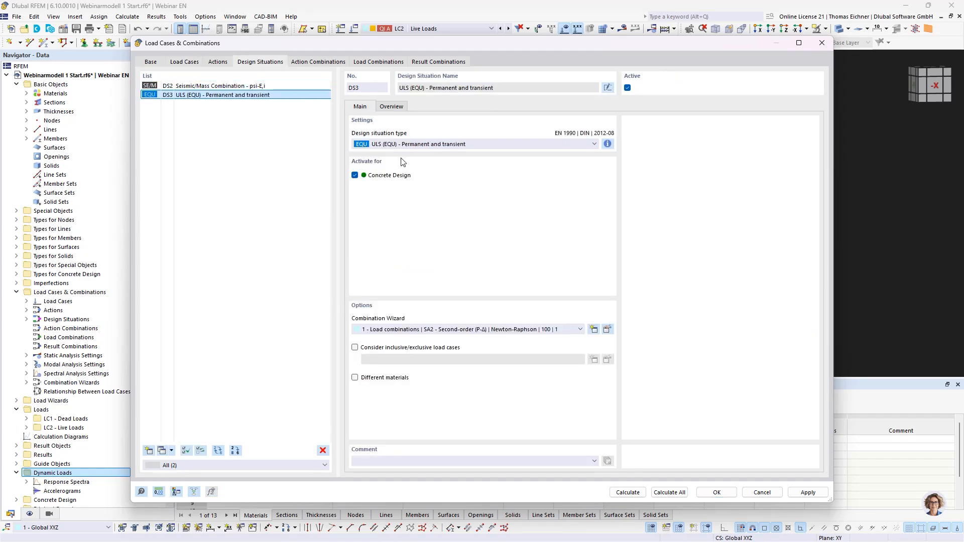
pyautogui.click(402, 145)
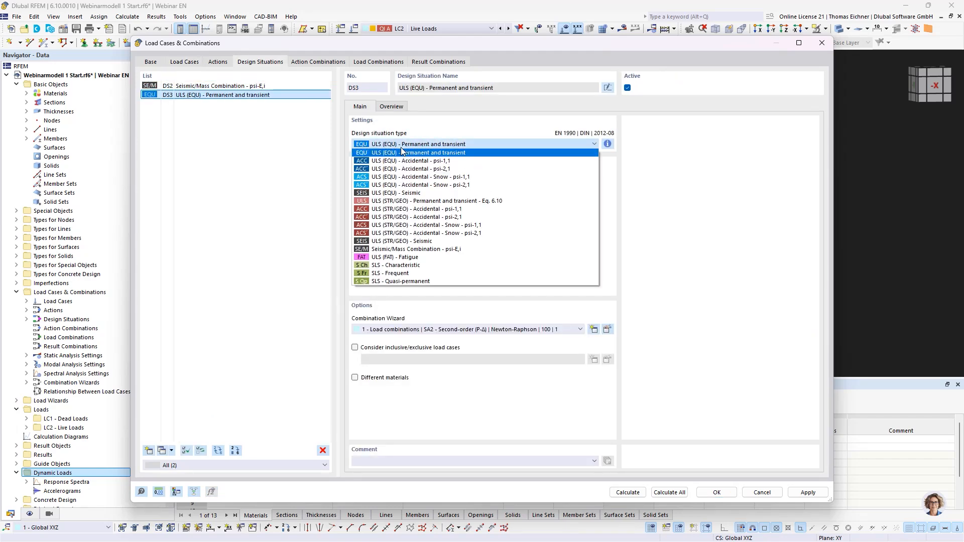
pyautogui.click(444, 242)
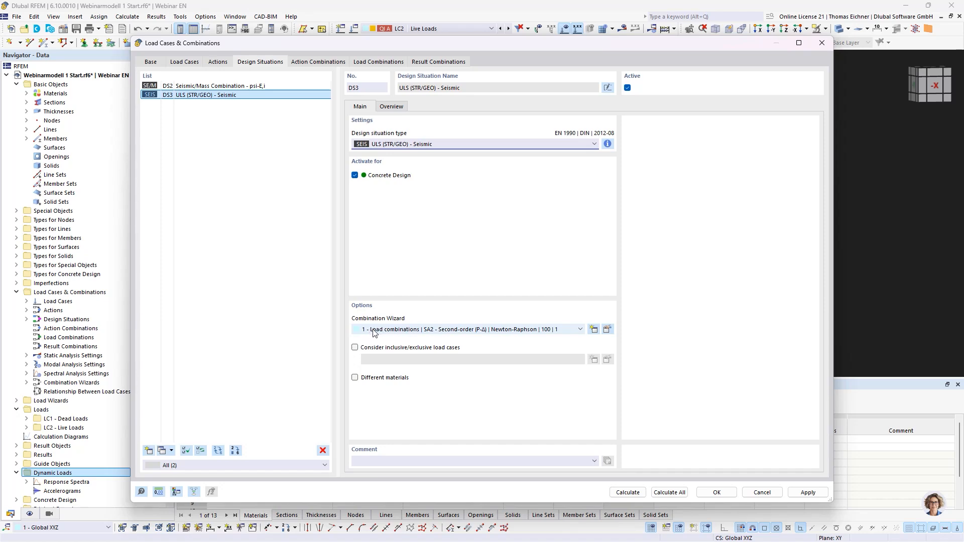
# Have combination wizard 2 generate result combinations (linear analysis), and assign it to the ULS (STR/GEO) - Seismic design situation.
pyautogui.click(607, 329)
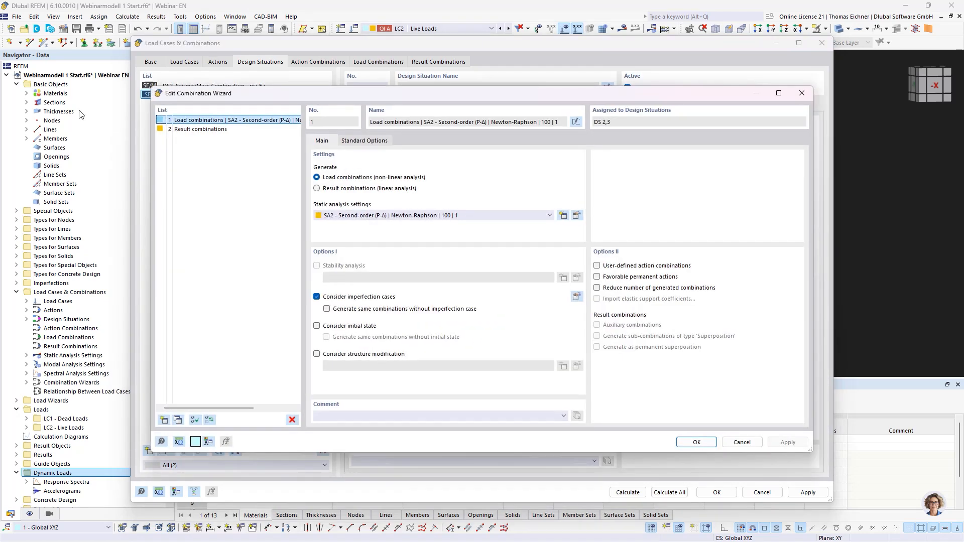
pyautogui.click(201, 129)
pyautogui.click(317, 177)
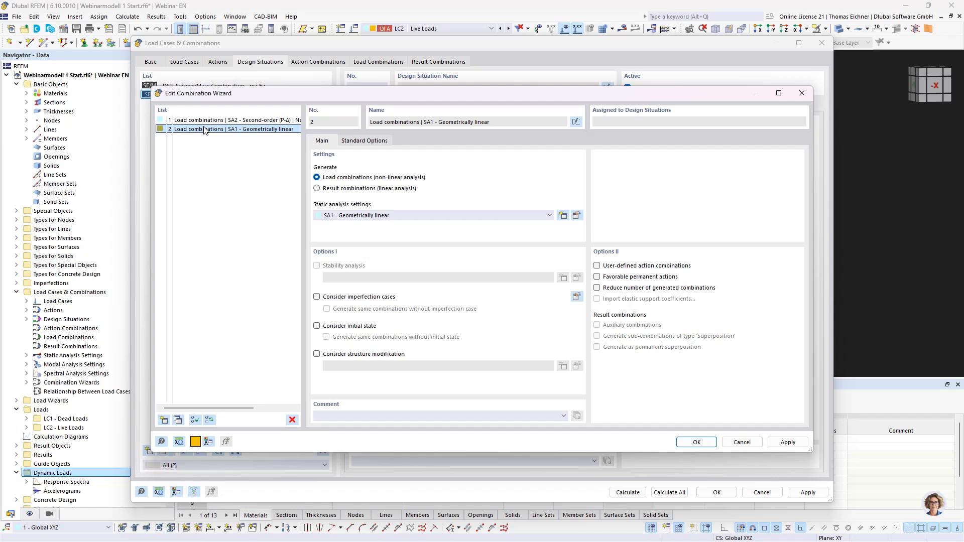
pyautogui.click(317, 190)
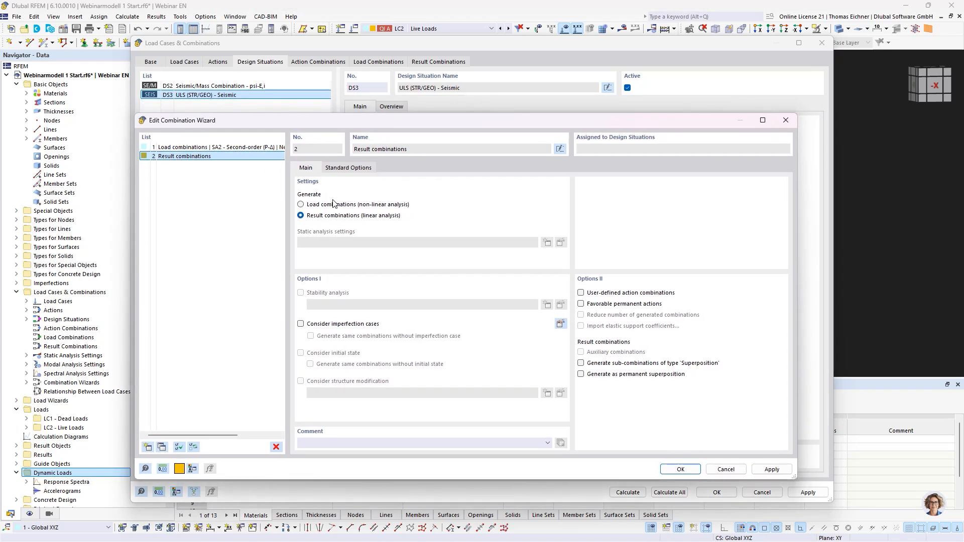
pyautogui.click(682, 470)
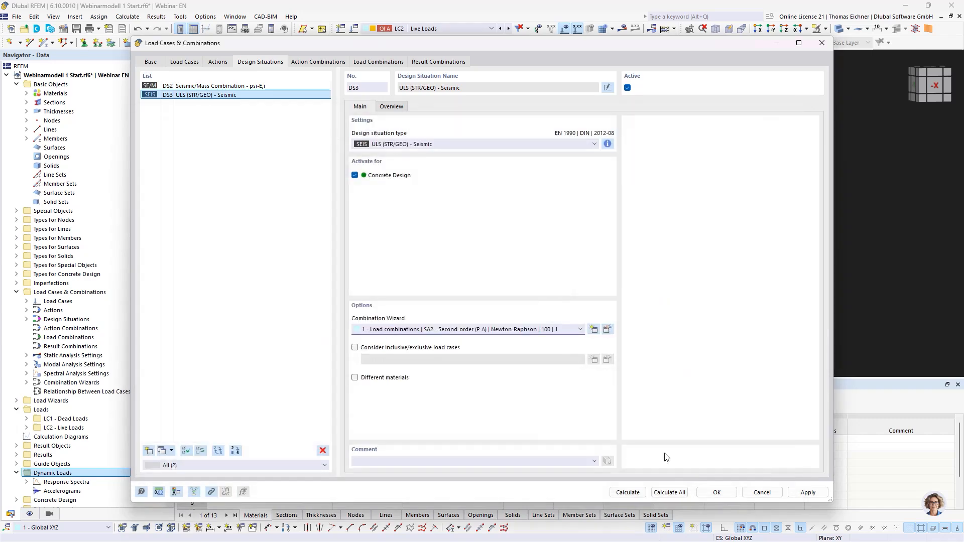
pyautogui.click(430, 330)
pyautogui.click(417, 353)
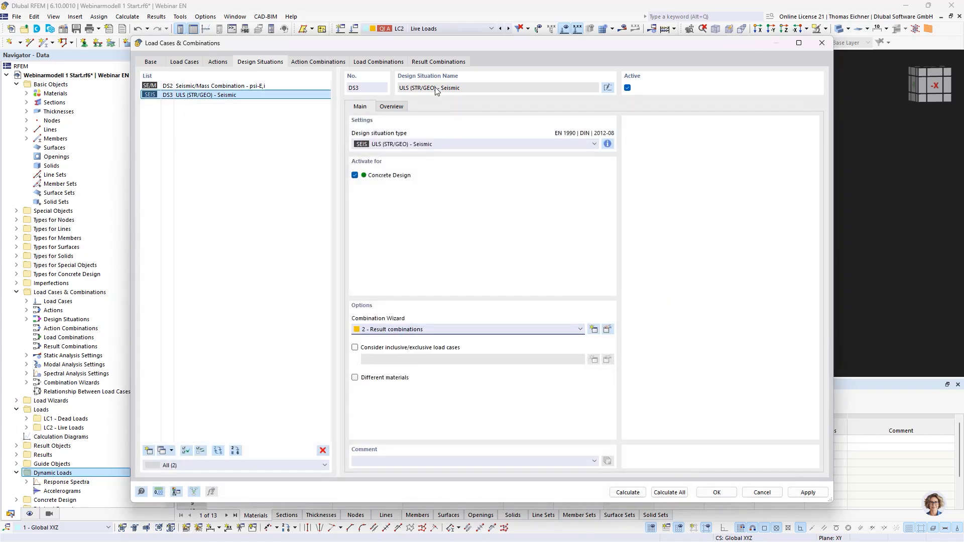
# Check the generated result combination RC1 and its assigned load cases with their factors.
pyautogui.click(438, 62)
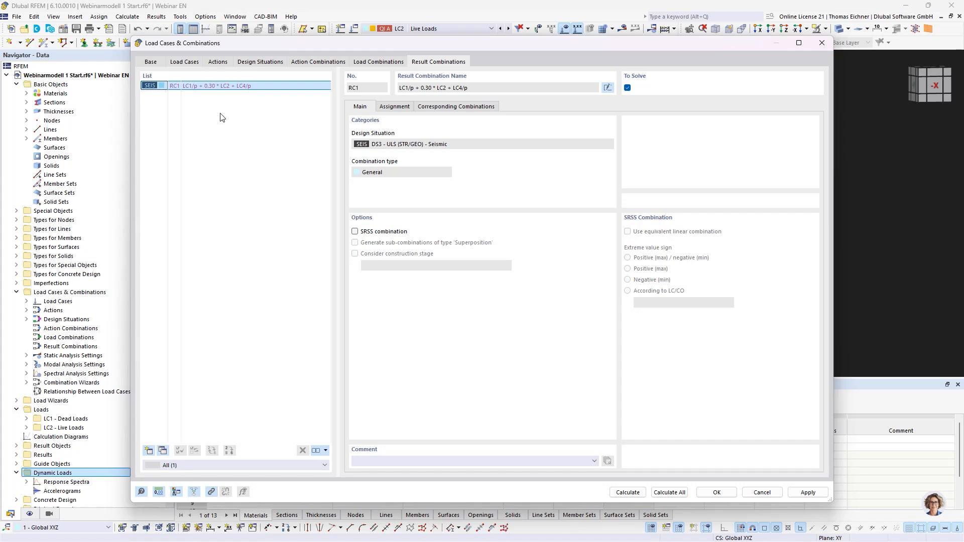
pyautogui.click(395, 107)
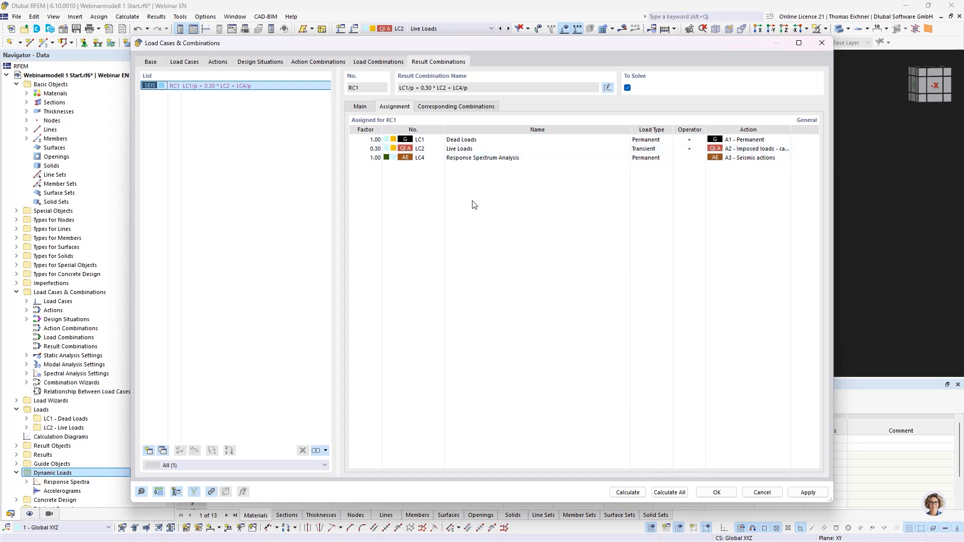
pyautogui.click(354, 107)
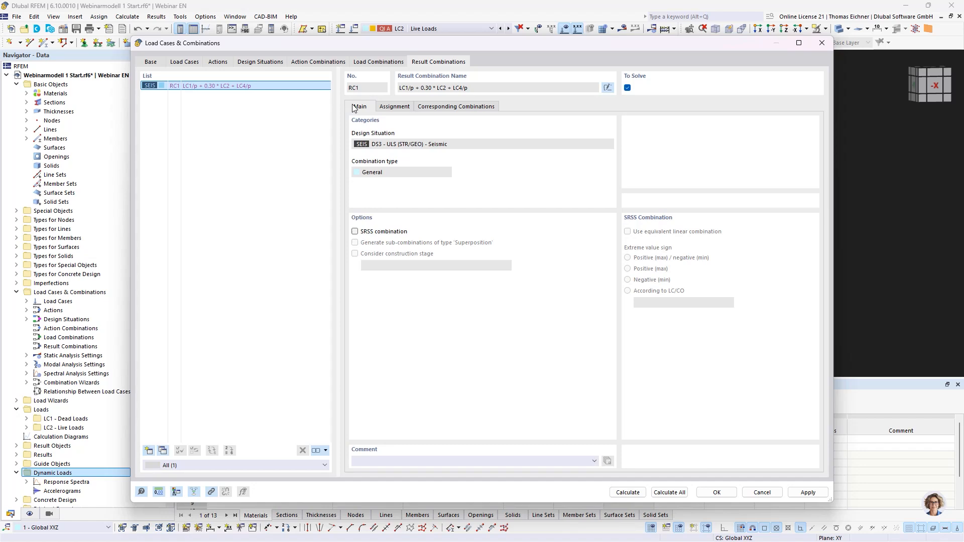
# Select the modal analysis load case LC3 and calculate all load cases and combinations.
pyautogui.click(261, 62)
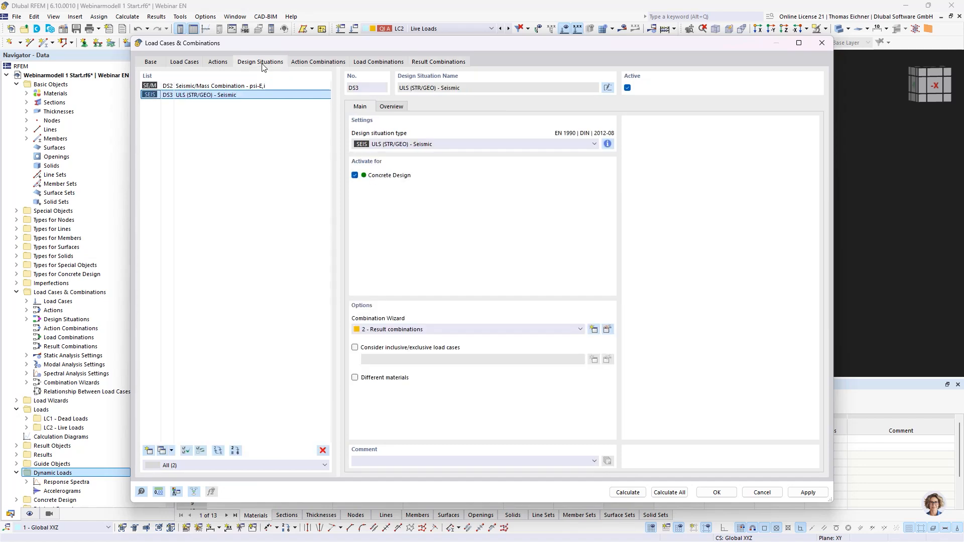
pyautogui.click(183, 62)
pyautogui.click(211, 105)
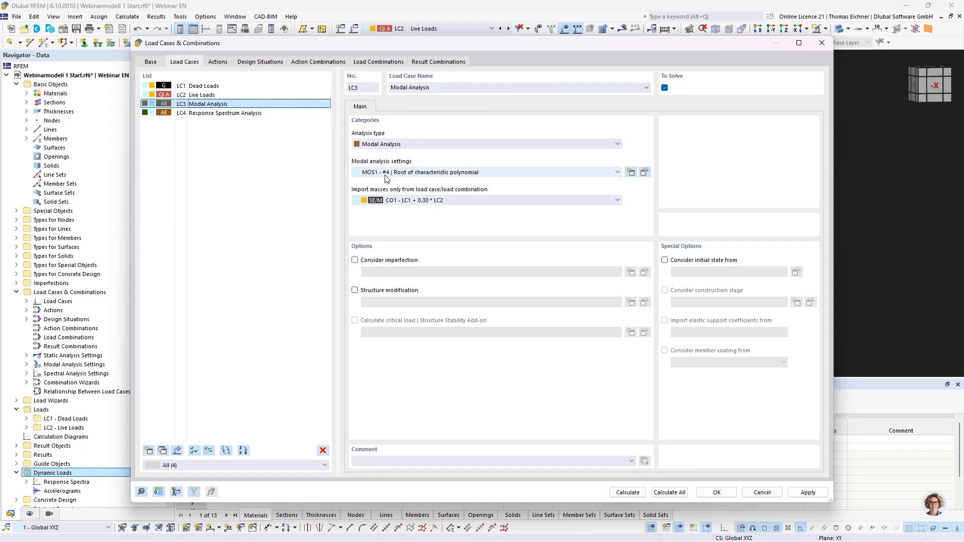
pyautogui.click(663, 493)
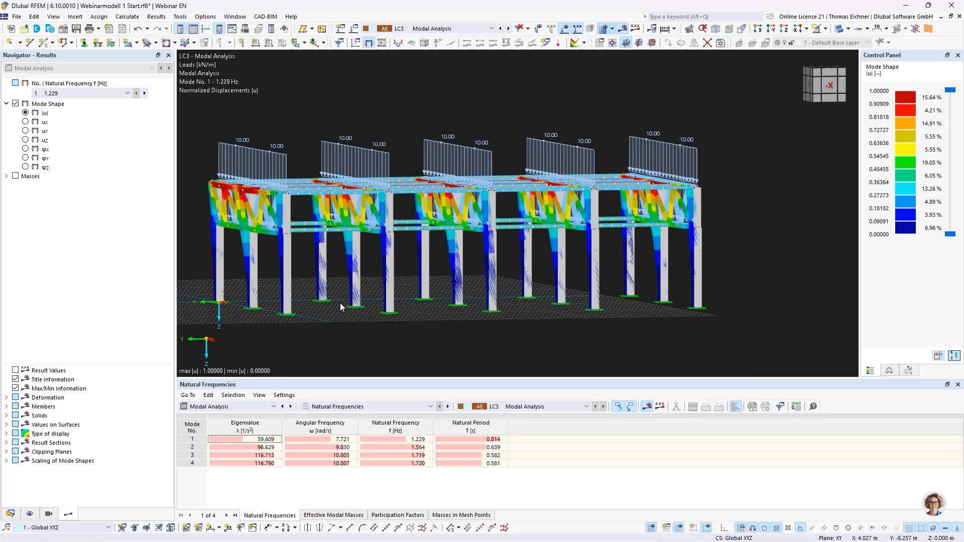
# Go through the natural frequencies of LC3 and view the mode shapes of modes 1, 3 and 4 on the model.
pyautogui.click(328, 440)
pyautogui.click(330, 455)
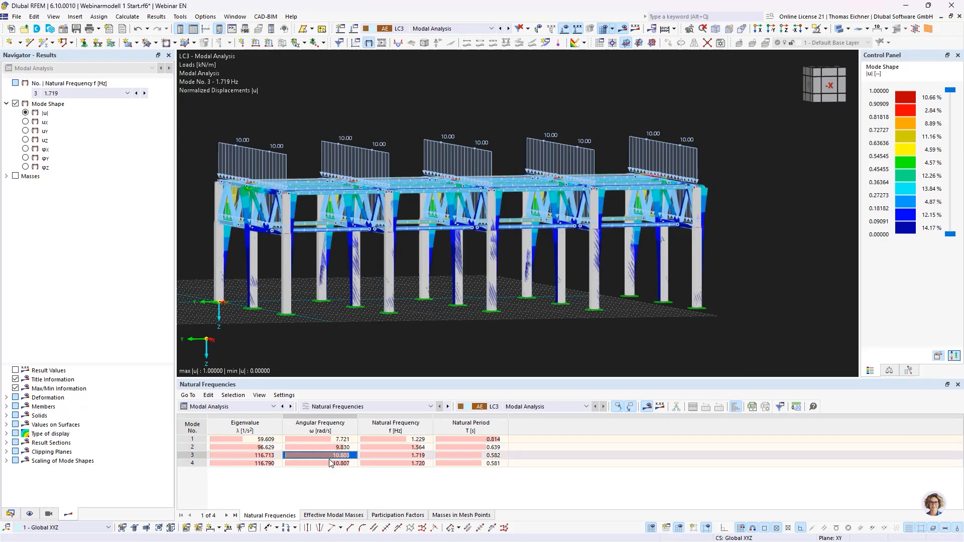
pyautogui.click(330, 463)
pyautogui.scroll(-3, 357, 324)
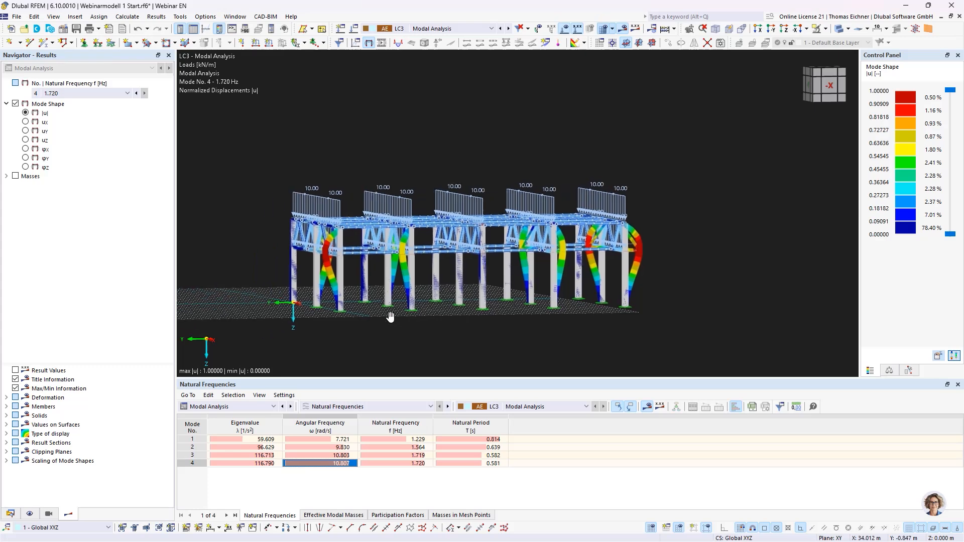
# Show the effective modal masses of LC3 and check the sum for the translational X direction.
pyautogui.click(340, 498)
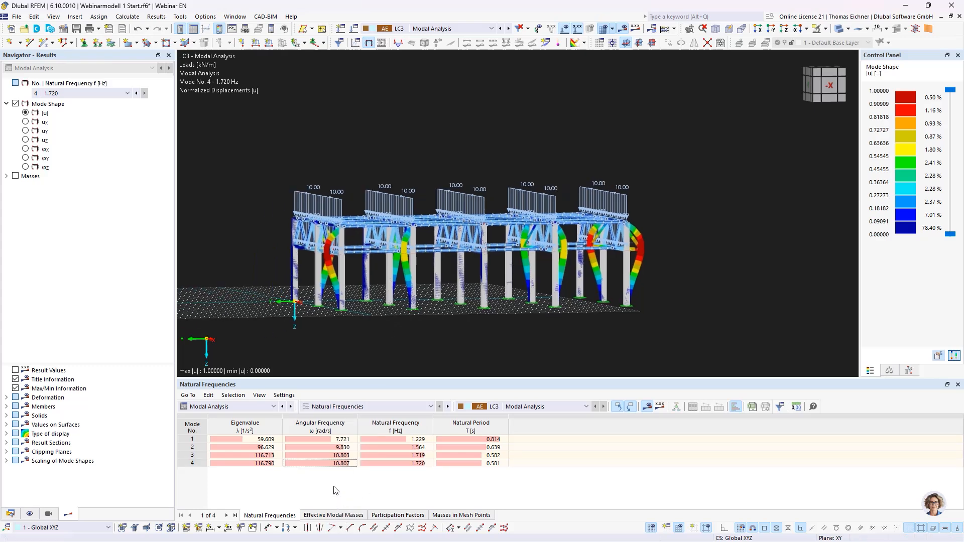
pyautogui.click(317, 515)
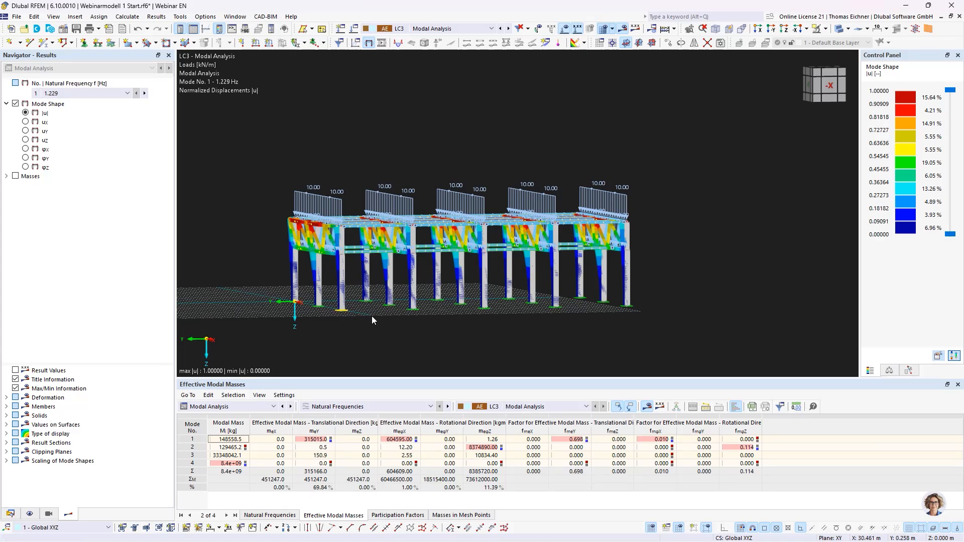
pyautogui.click(280, 472)
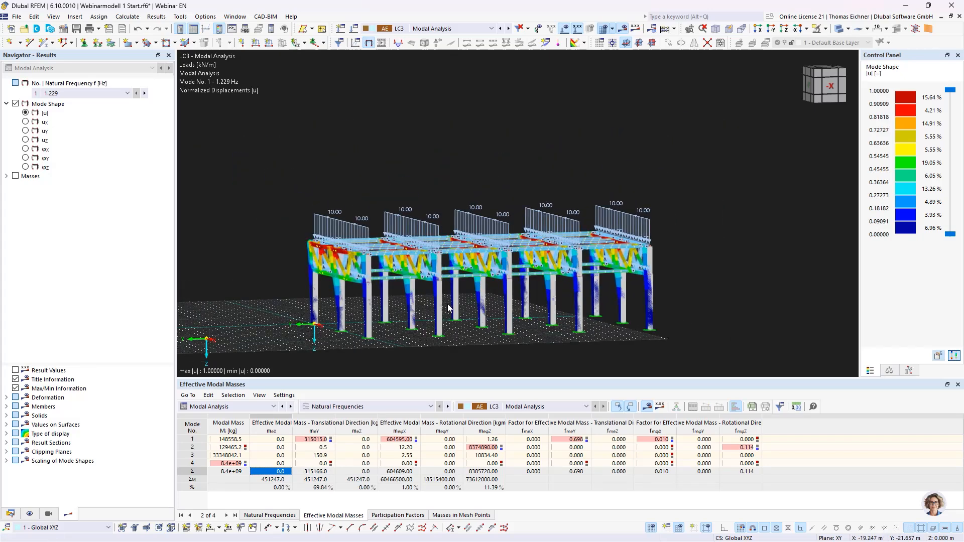
pyautogui.moveTo(253, 237); pyautogui.dragTo(251, 194, button='middle')
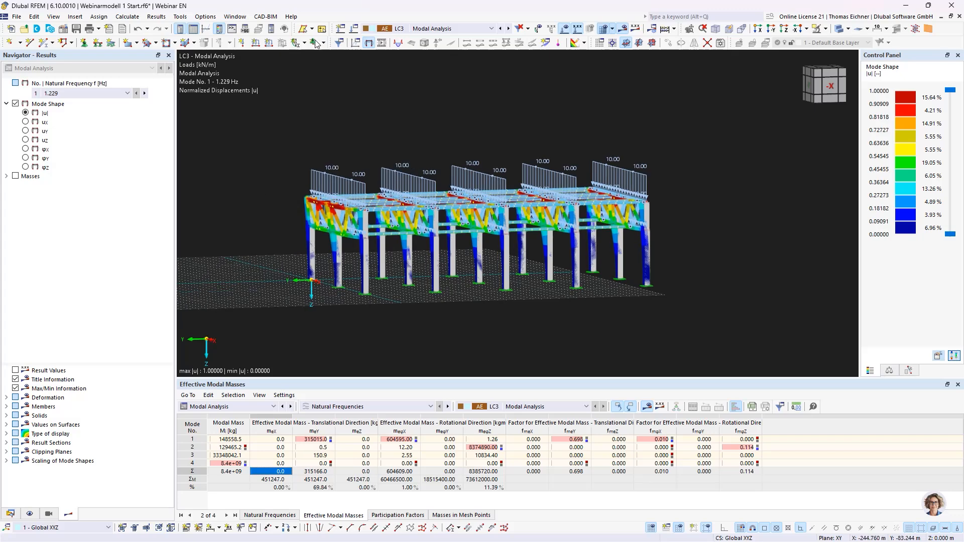
# Open the modal analysis settings of load case LC3 and delete the unused "#10 | Lanczos" settings MOS2.
pyautogui.click(351, 31)
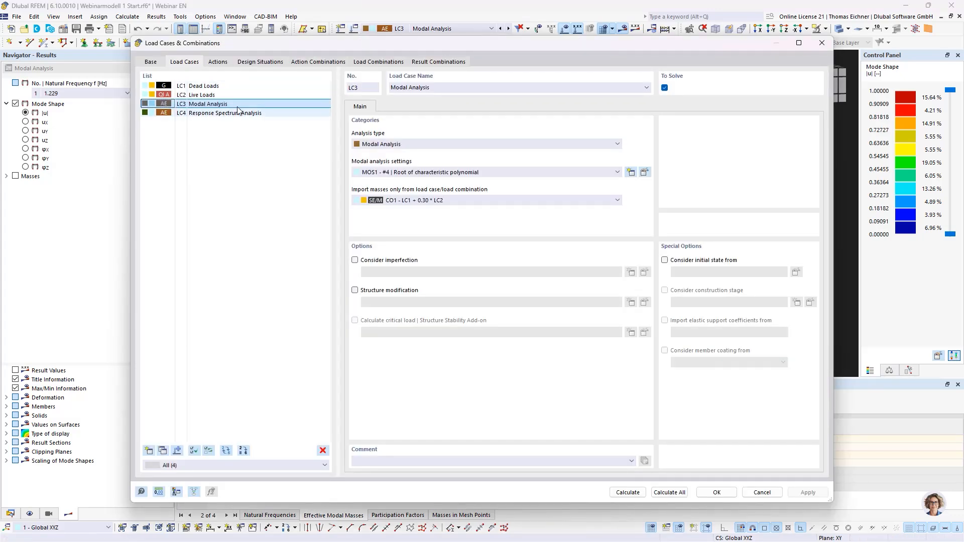
pyautogui.click(644, 173)
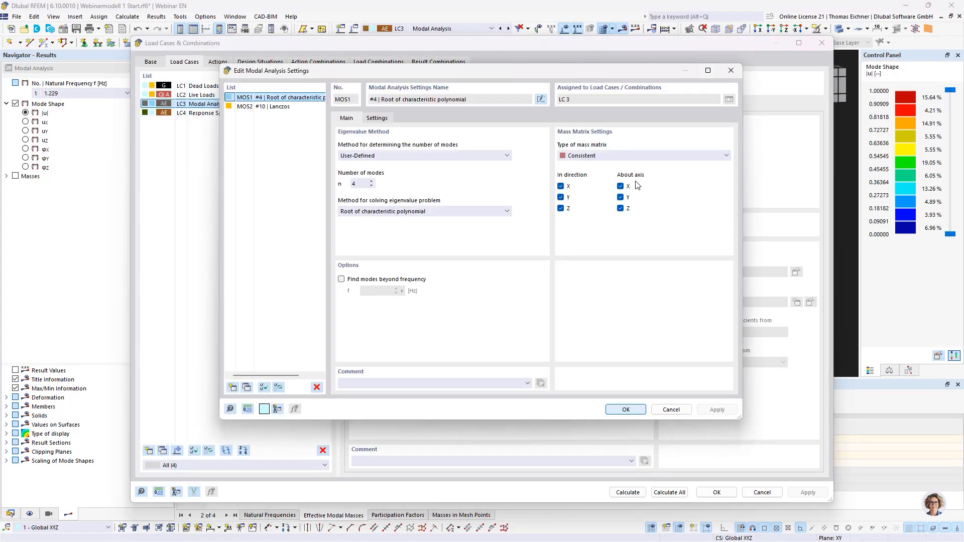
pyautogui.moveTo(438, 73); pyautogui.dragTo(391, 103)
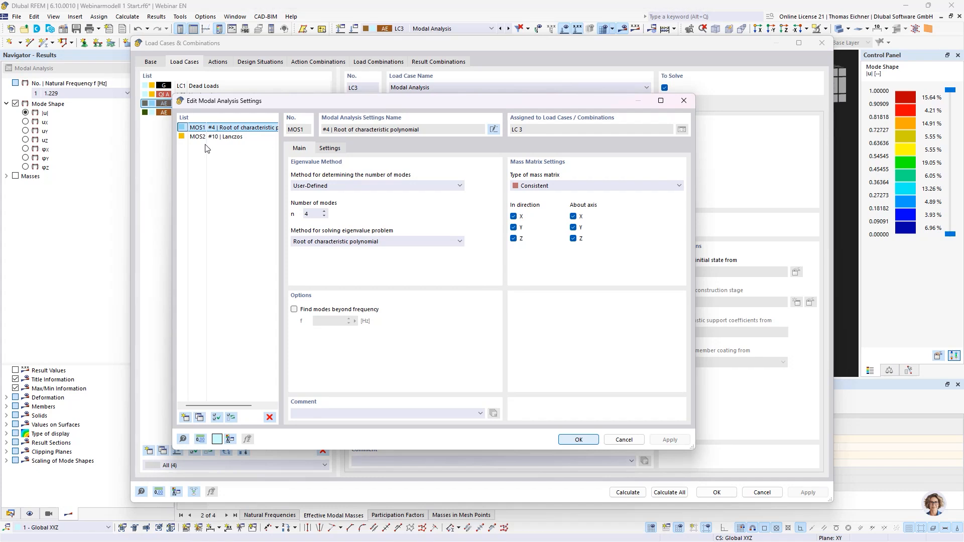
pyautogui.click(224, 137)
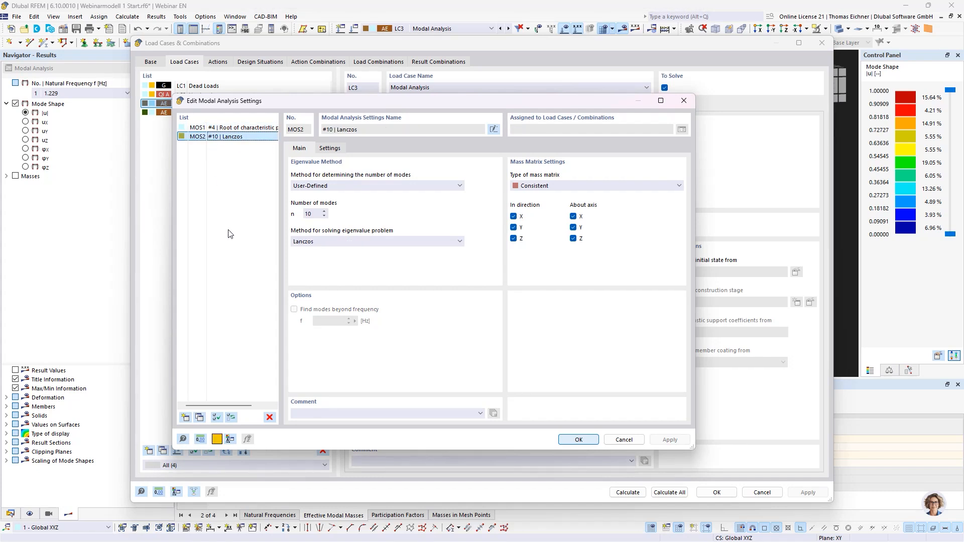
pyautogui.click(359, 242)
pyautogui.click(233, 137)
pyautogui.click(269, 417)
pyautogui.click(490, 310)
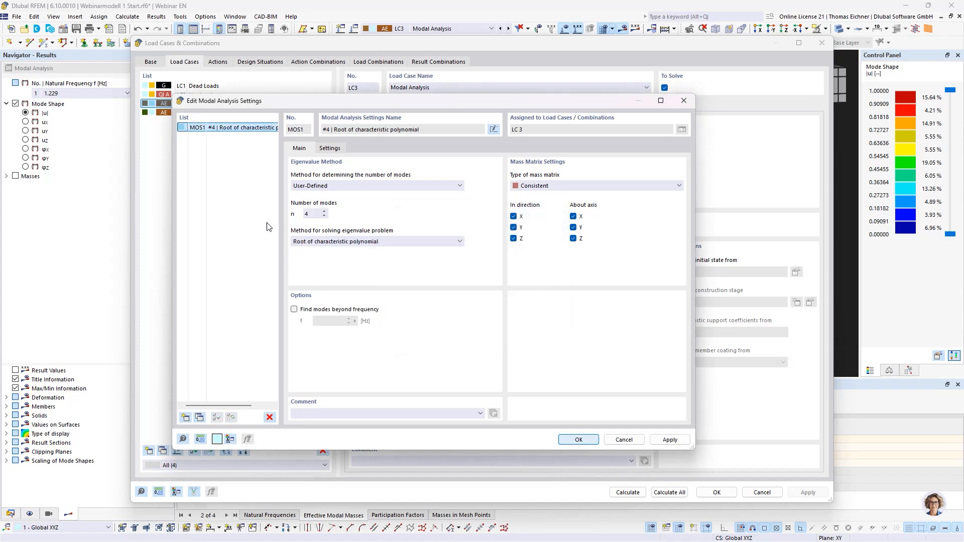
# Duplicate modal analysis settings MOS1, determine the number of modes automatically to reach effective modal mass factors, and name the copy "all".
pyautogui.click(199, 418)
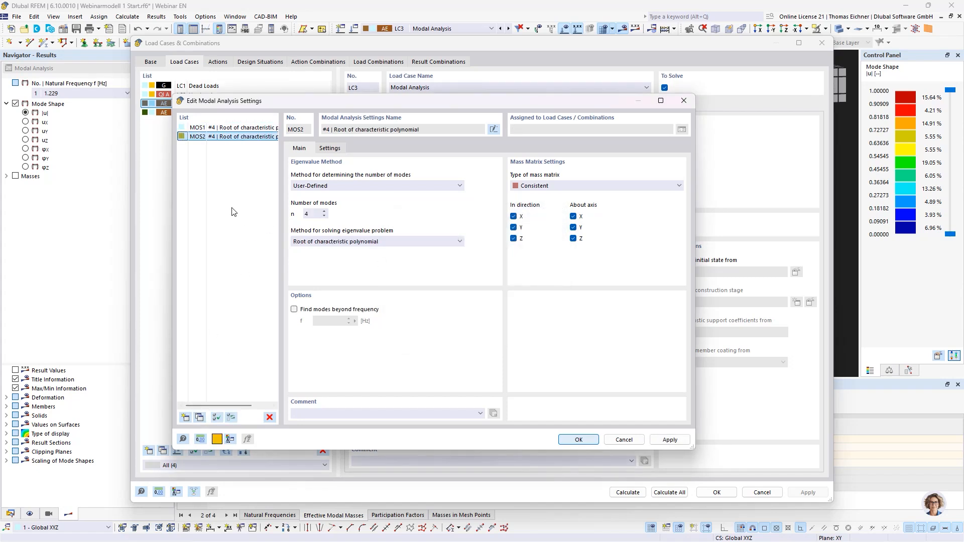
pyautogui.click(307, 186)
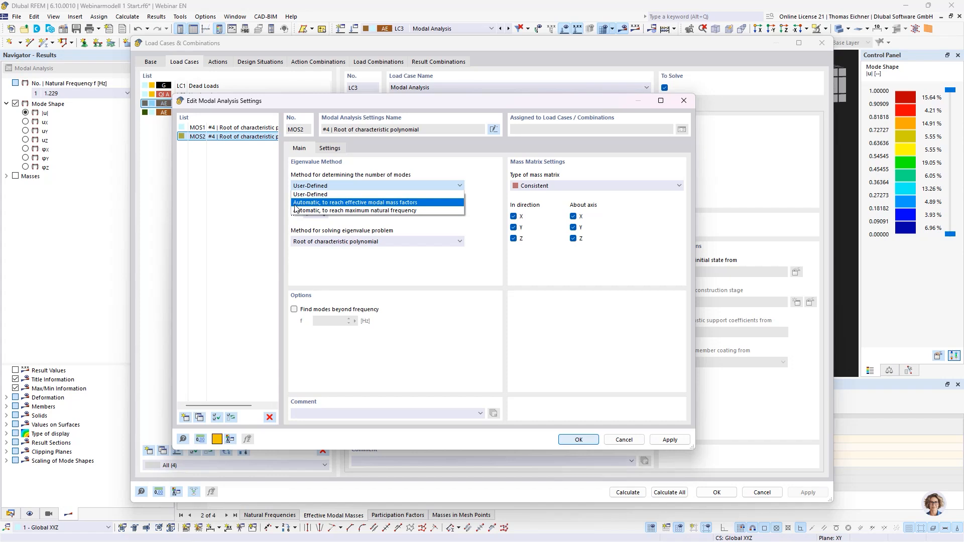
pyautogui.click(324, 203)
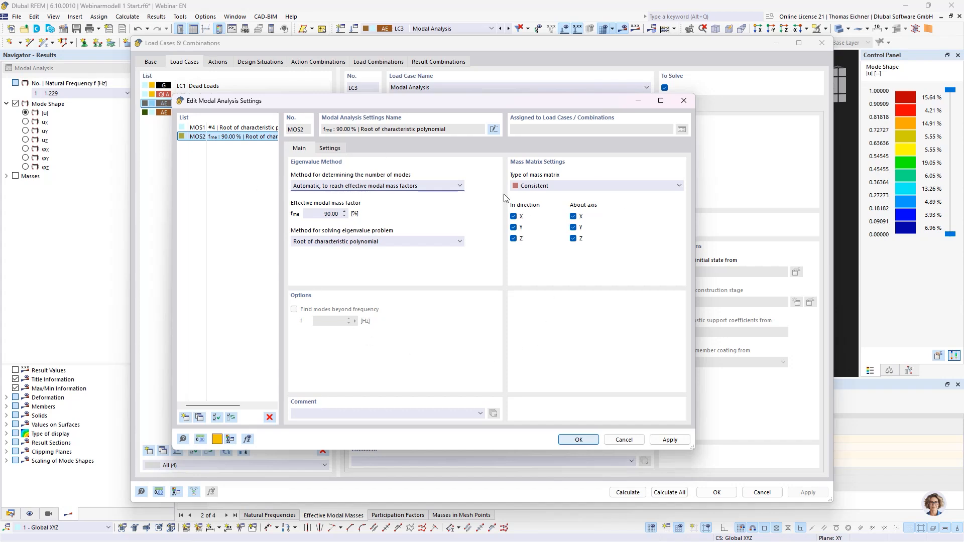
pyautogui.click(492, 133)
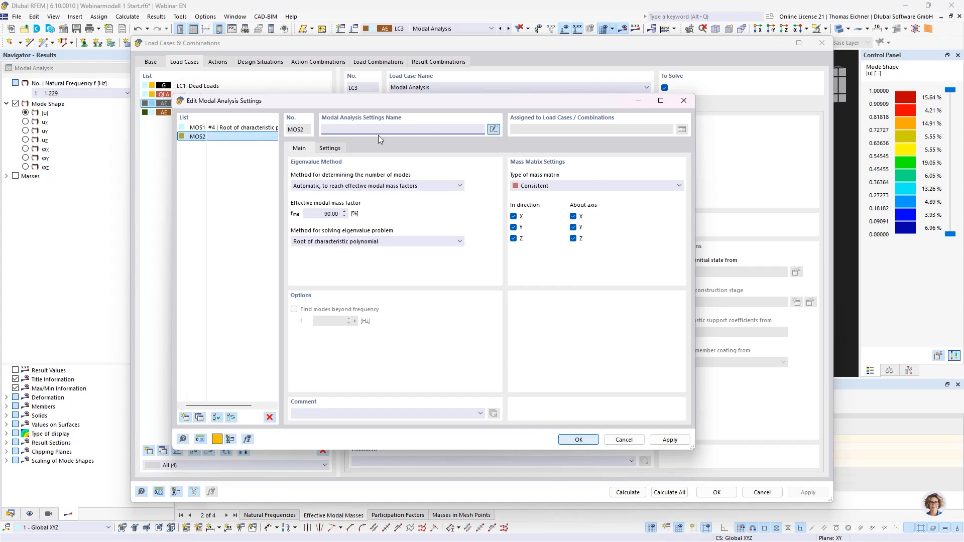
pyautogui.write('all')
# Duplicate modal analysis settings MOS2, keep masses active only in directions X and Y and about axis Z, and name the copy "xy z".
pyautogui.click(224, 127)
pyautogui.click(221, 136)
pyautogui.click(199, 417)
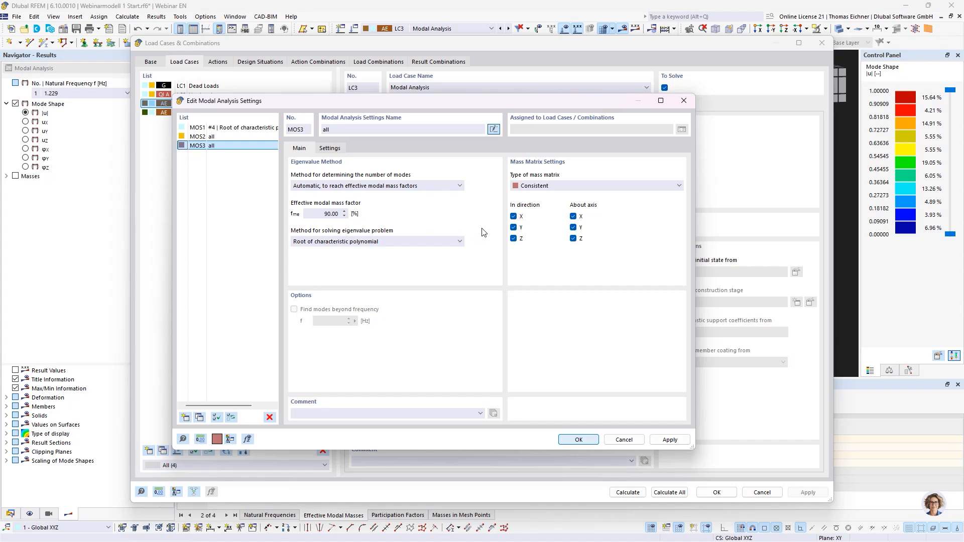
pyautogui.click(528, 244)
pyautogui.moveTo(340, 130); pyautogui.dragTo(296, 130)
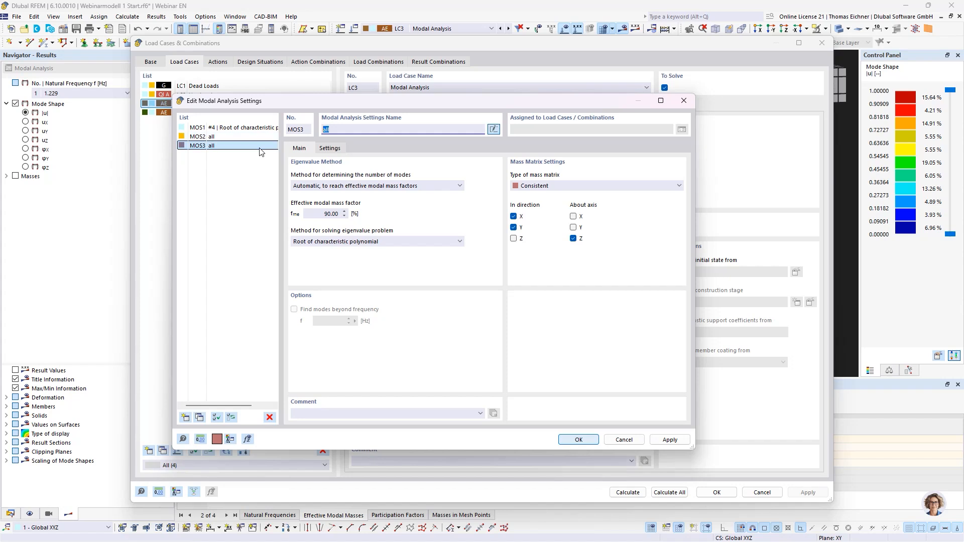
pyautogui.write('xy z')
pyautogui.click(573, 239)
# Review the mass conversion and neglect options, and compare the mass matrix directions of settings "all" and "xy z".
pyautogui.click(336, 150)
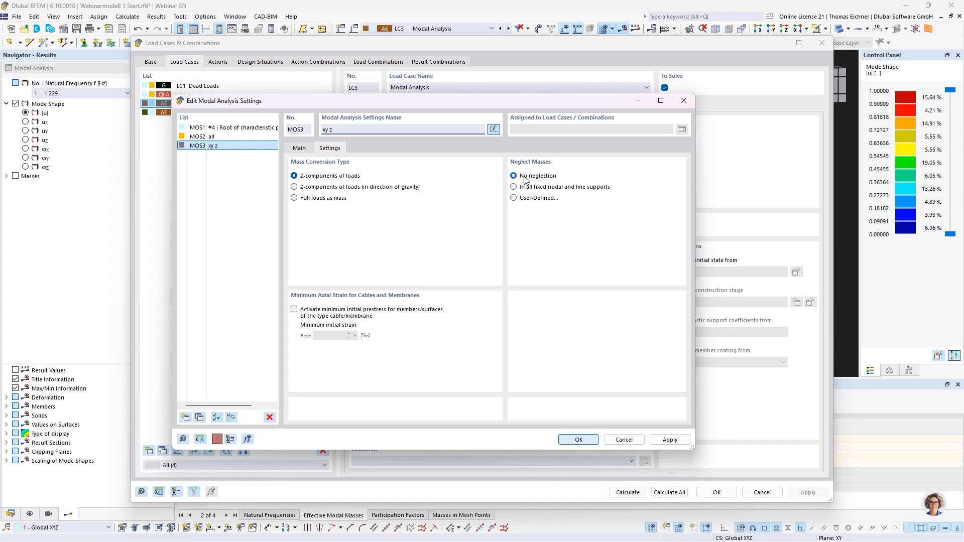
pyautogui.click(212, 137)
pyautogui.click(215, 145)
pyautogui.click(213, 137)
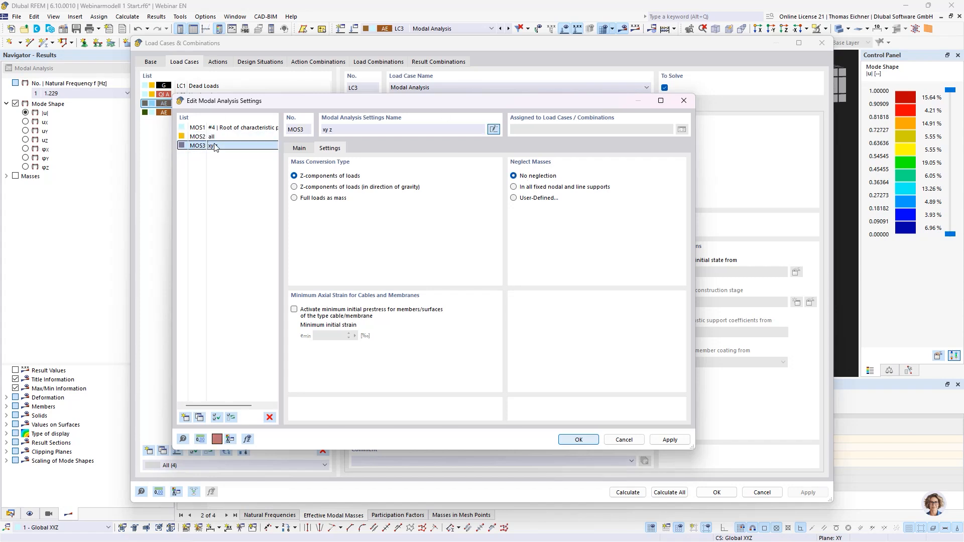
pyautogui.click(218, 146)
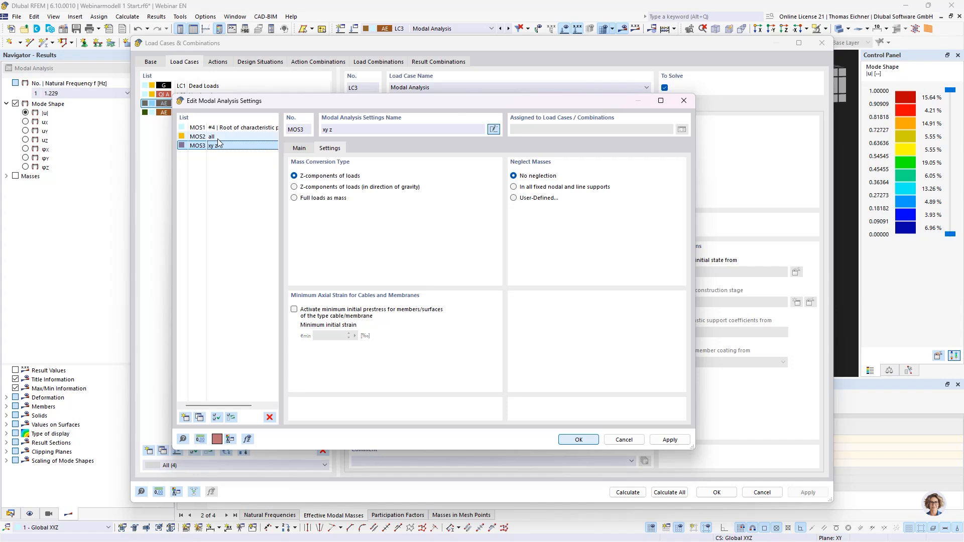
pyautogui.click(307, 149)
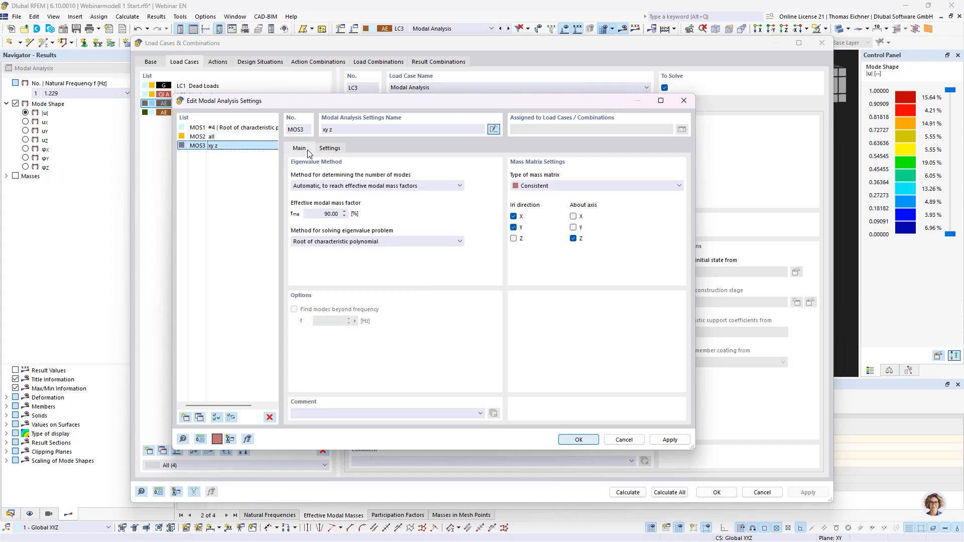
pyautogui.click(213, 137)
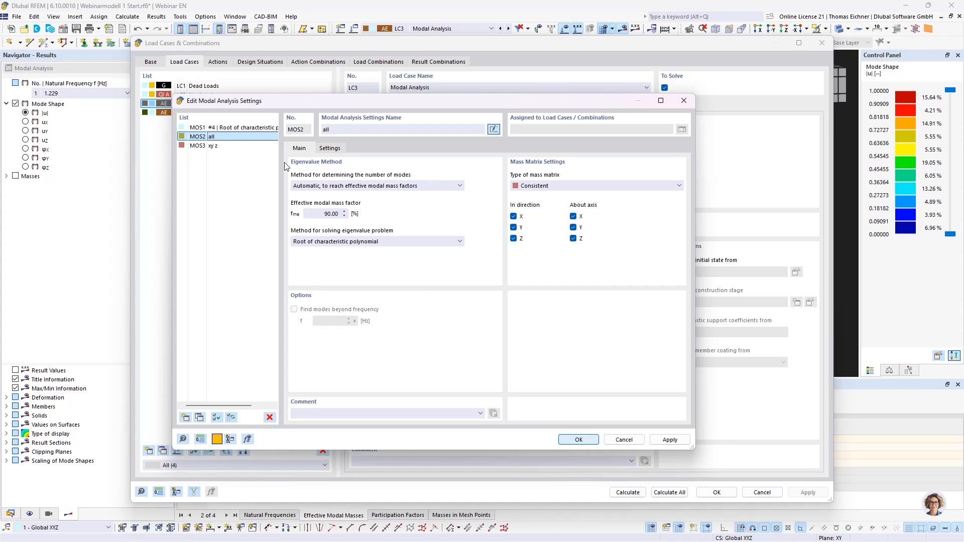
pyautogui.click(206, 146)
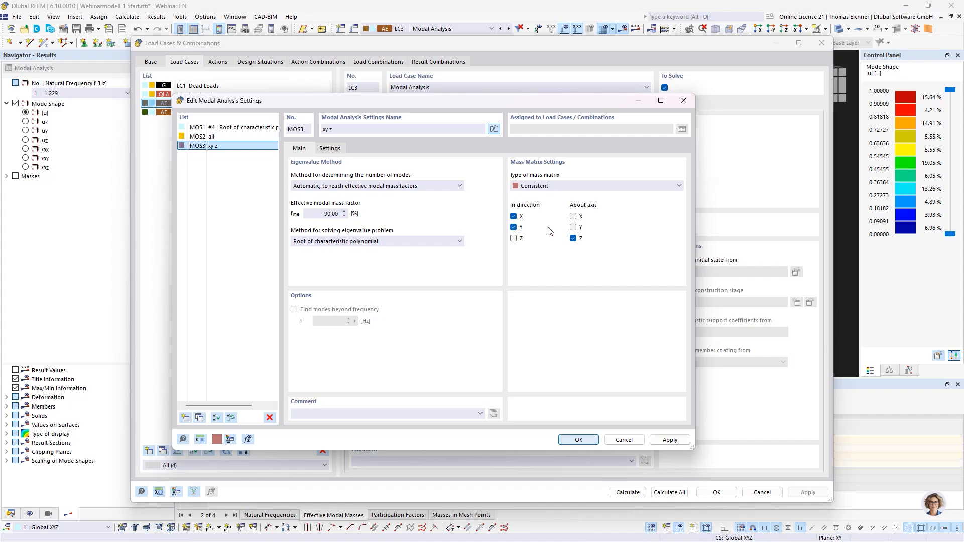
# Accept the modal analysis settings and assign "MOS2 - all" to load case LC3.
pyautogui.click(578, 441)
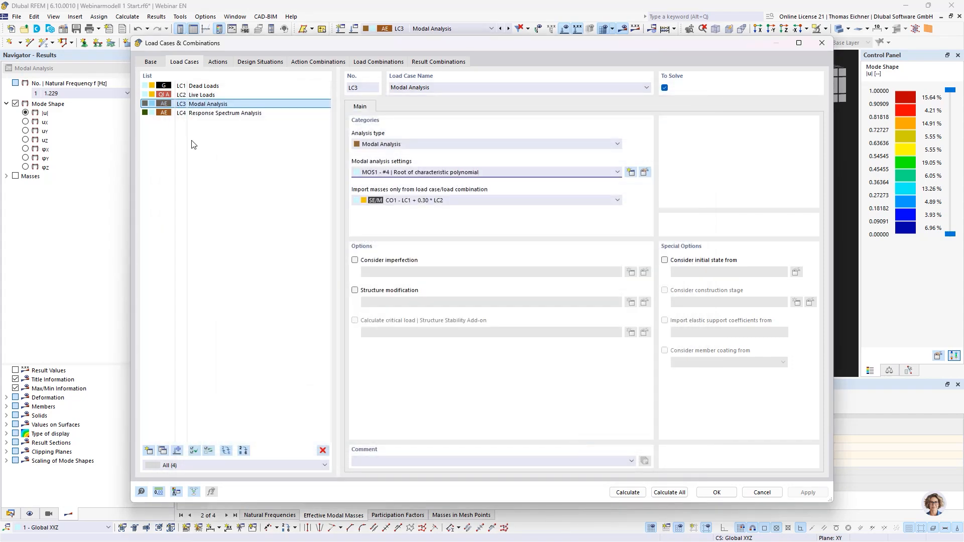
pyautogui.click(397, 175)
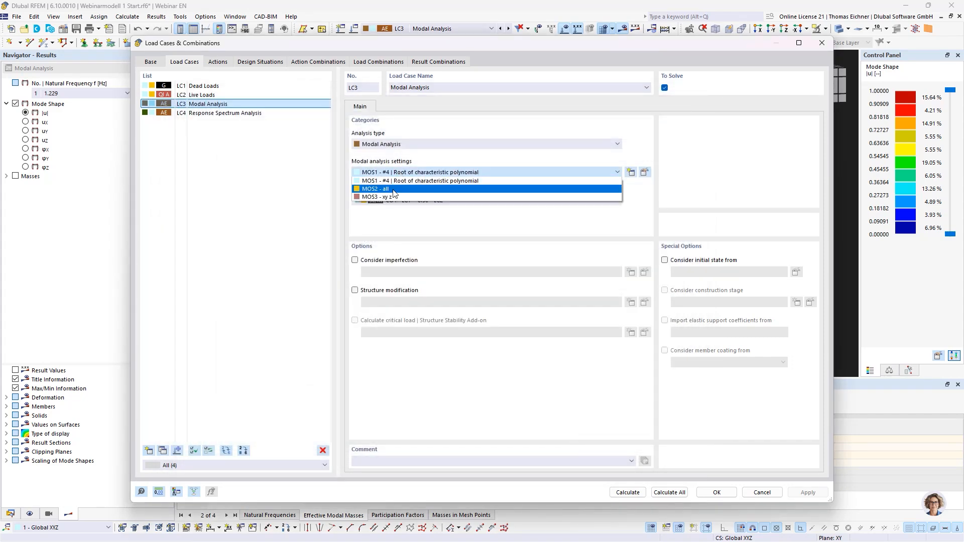
pyautogui.click(394, 189)
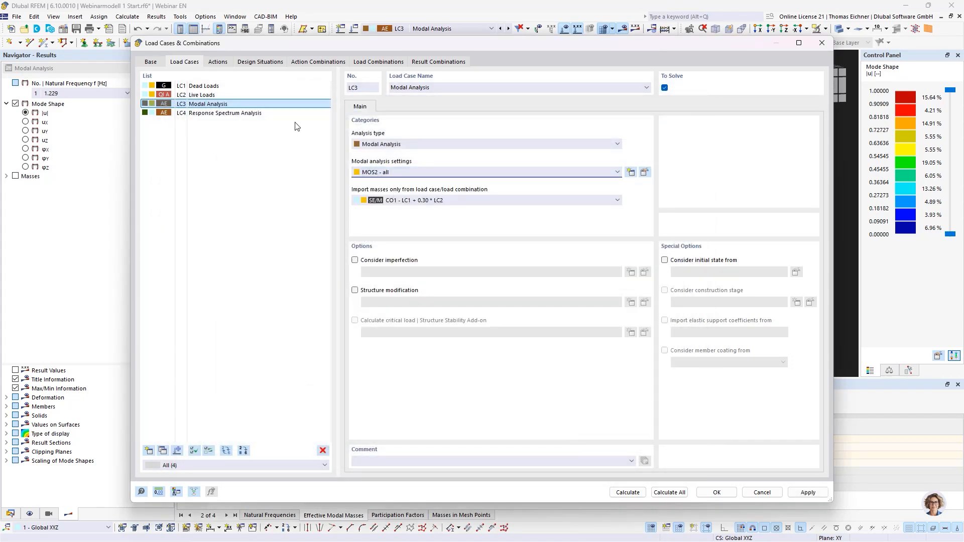
# Duplicate load cases LC3 and LC4 together, and assign "MOS3 - xy z" to the copied modal analysis case LC5.
pyautogui.keyDown('shift'); pyautogui.click(239, 113); pyautogui.keyUp('shift')
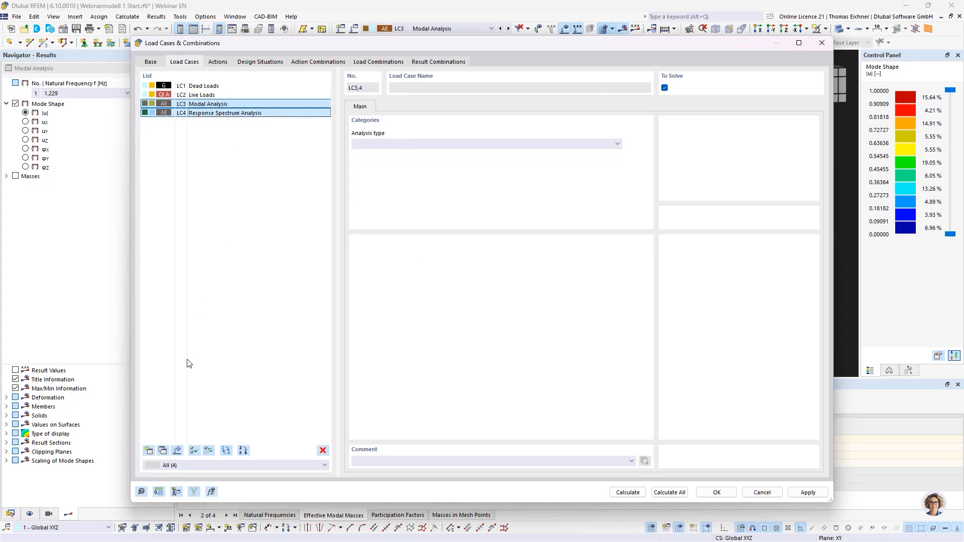
pyautogui.click(162, 450)
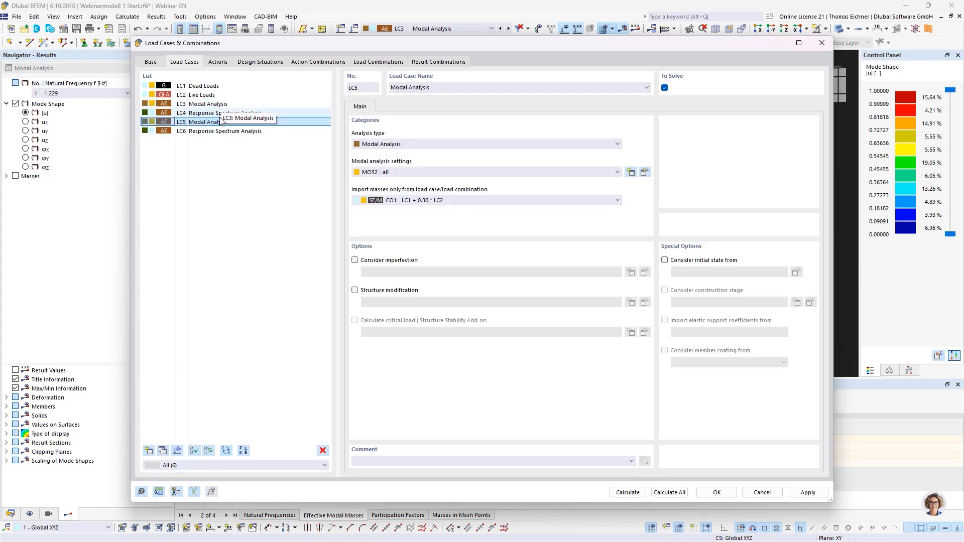
pyautogui.click(388, 174)
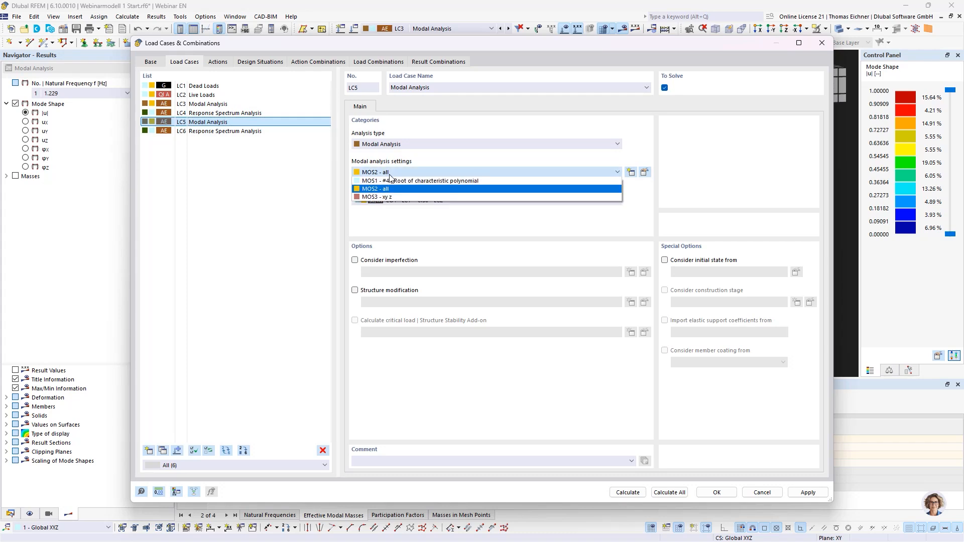
pyautogui.click(207, 112)
pyautogui.click(205, 123)
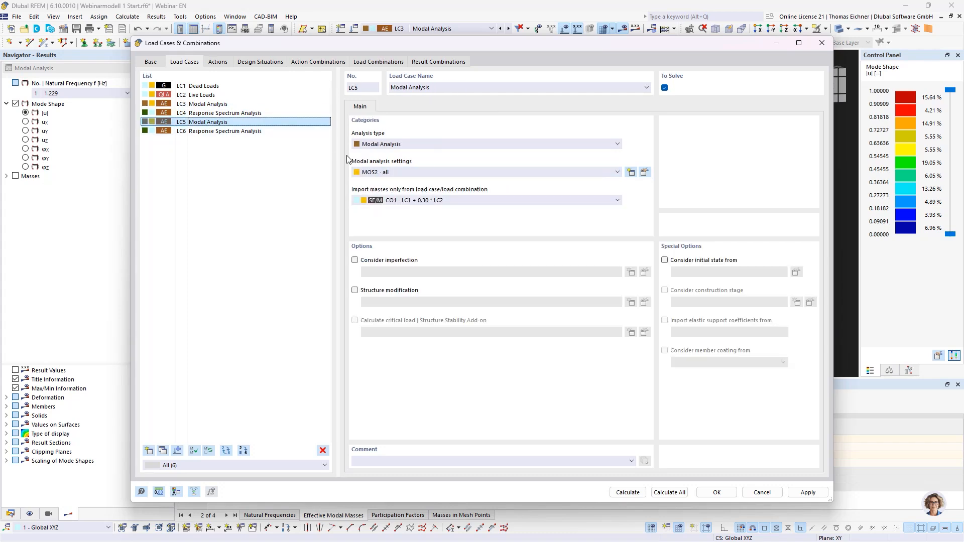
pyautogui.click(373, 173)
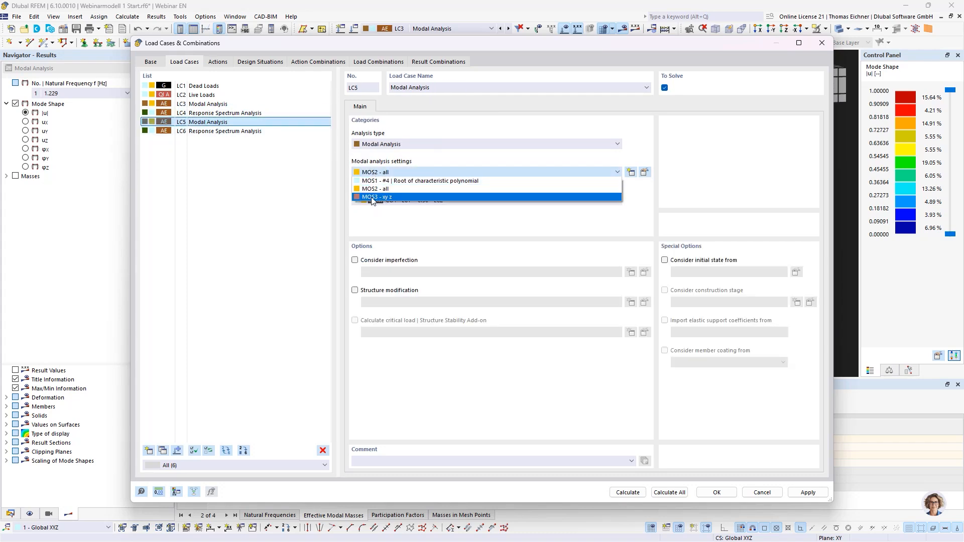
pyautogui.click(370, 198)
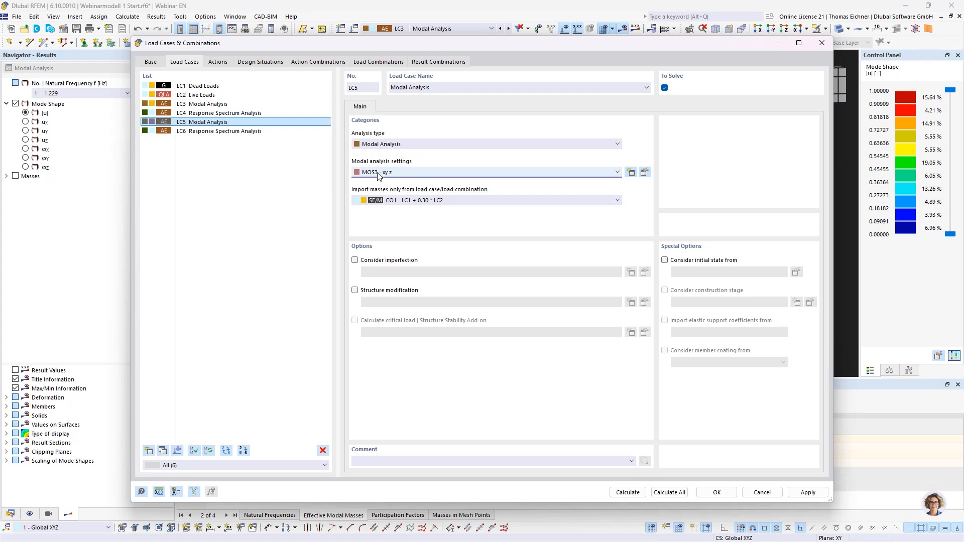
# Import the modal analysis for LC6 from LC5, compare with LC4, and accept the load cases with deletion of the outdated results.
pyautogui.click(243, 132)
pyautogui.click(397, 200)
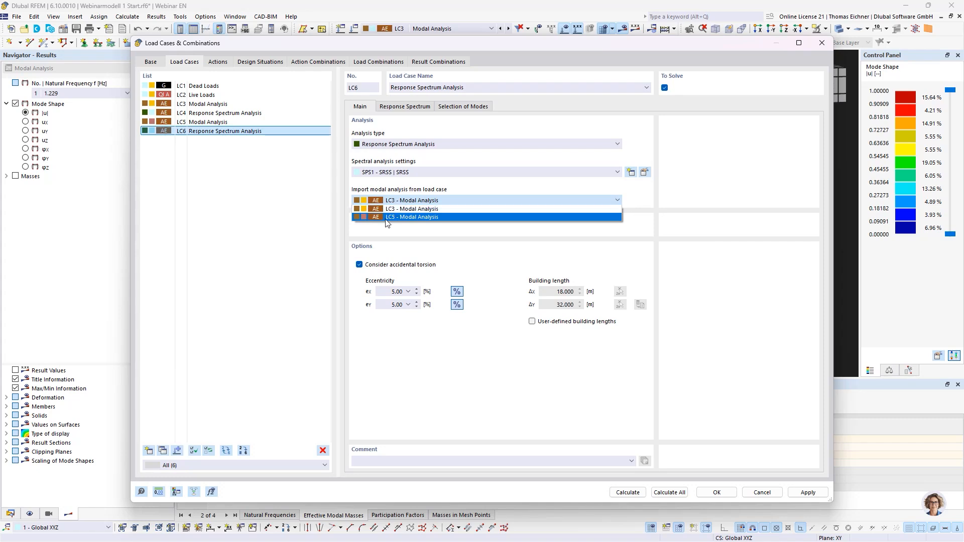
pyautogui.click(424, 217)
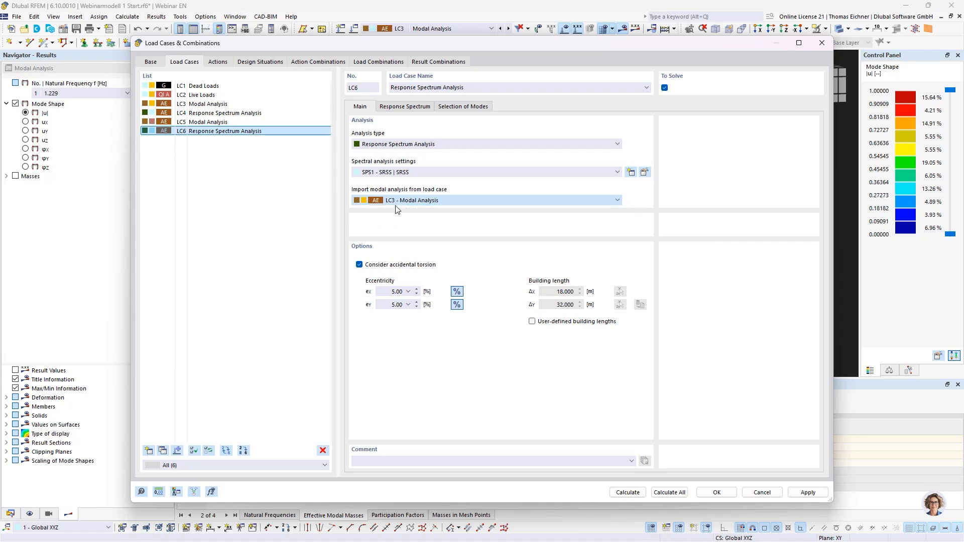
pyautogui.click(210, 122)
pyautogui.click(211, 113)
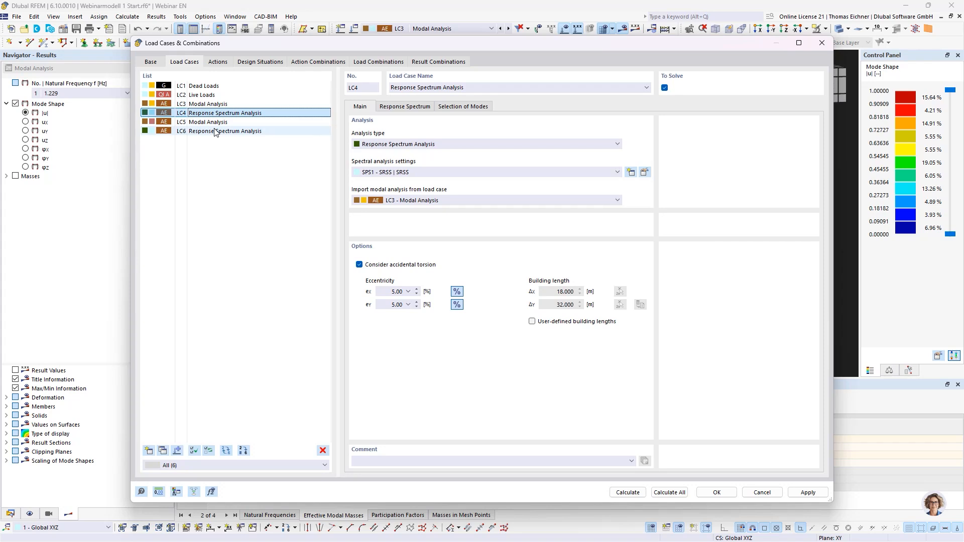
pyautogui.click(215, 132)
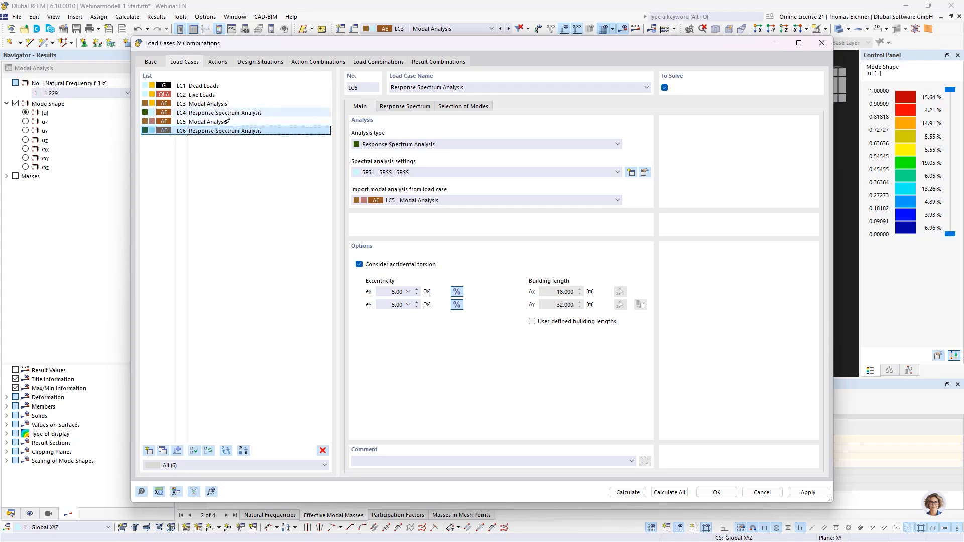
pyautogui.click(226, 114)
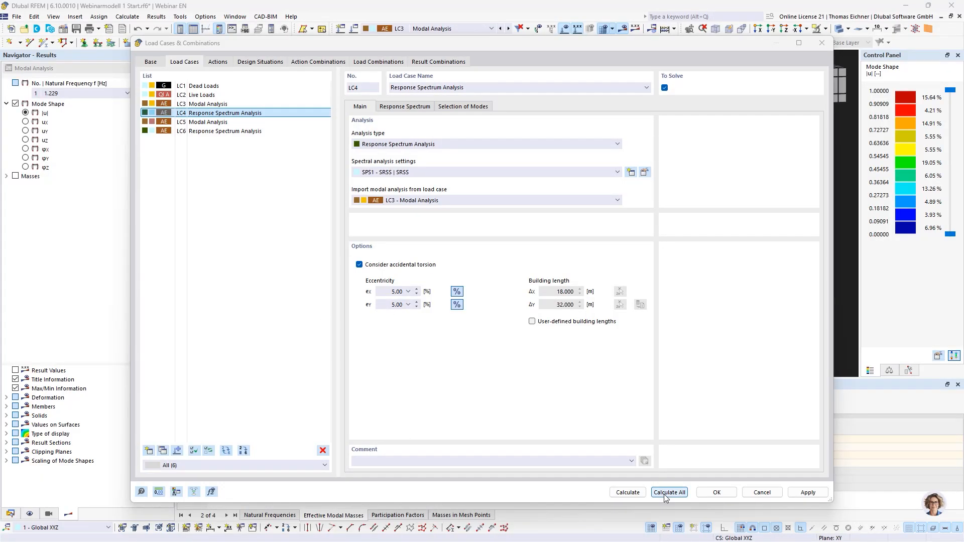
pyautogui.click(715, 492)
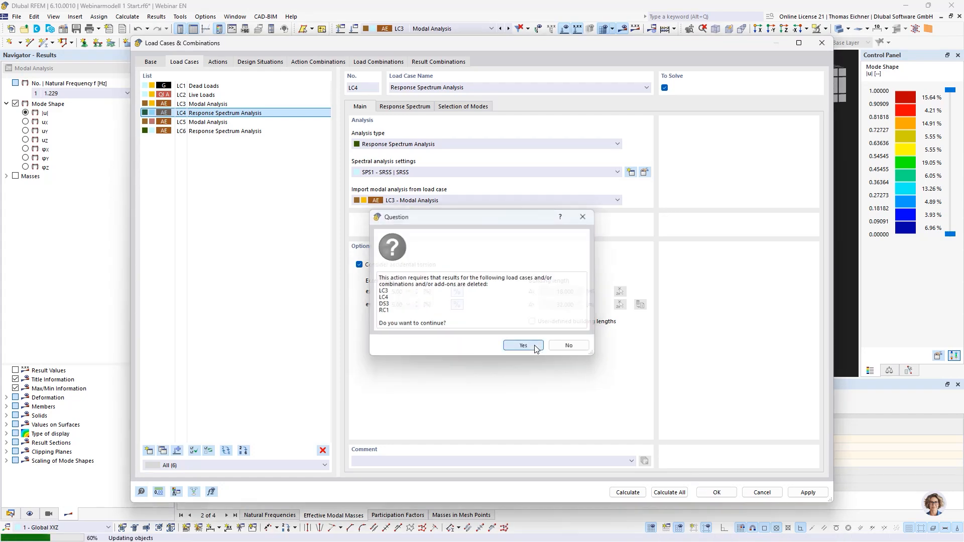
pyautogui.click(532, 347)
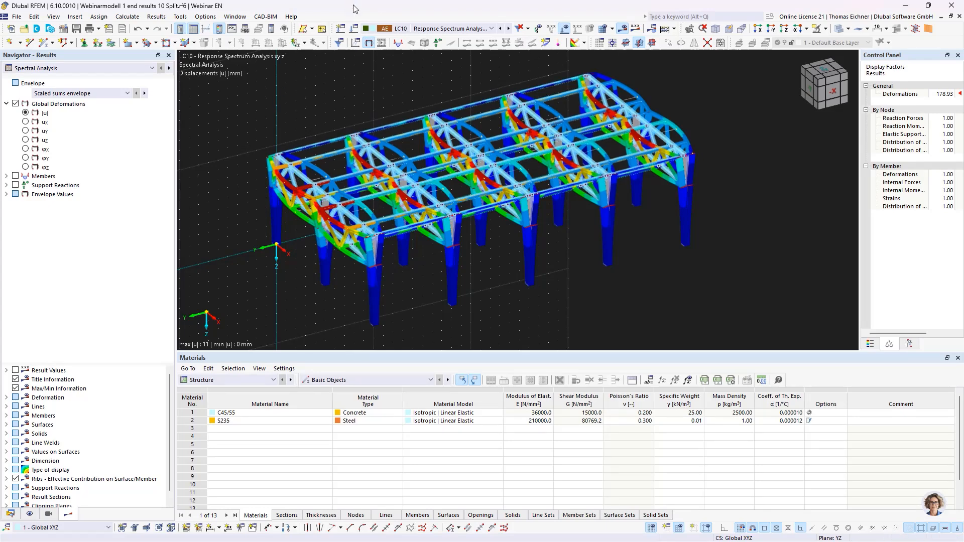
# Display load case LC1 with its dead loads, and open the natural frequencies table of modal analysis LC3.
pyautogui.click(407, 29)
pyautogui.click(410, 38)
pyautogui.moveTo(351, 93); pyautogui.dragTo(394, 111, button='middle')
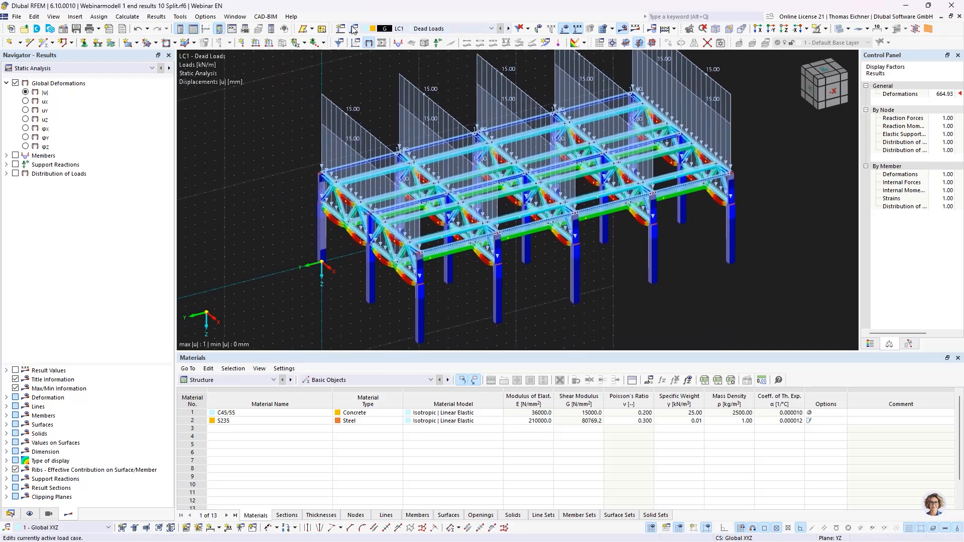
pyautogui.click(10, 514)
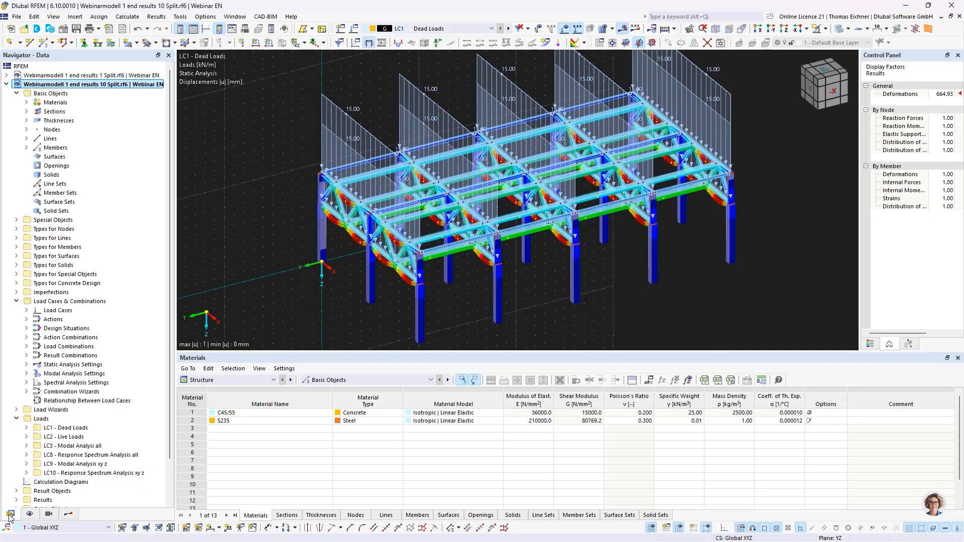
pyautogui.click(259, 380)
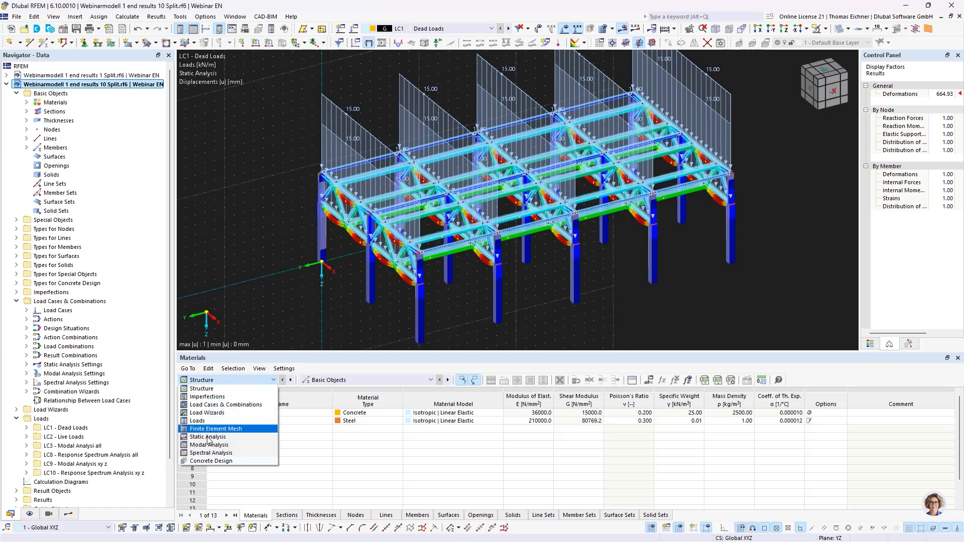
pyautogui.click(230, 378)
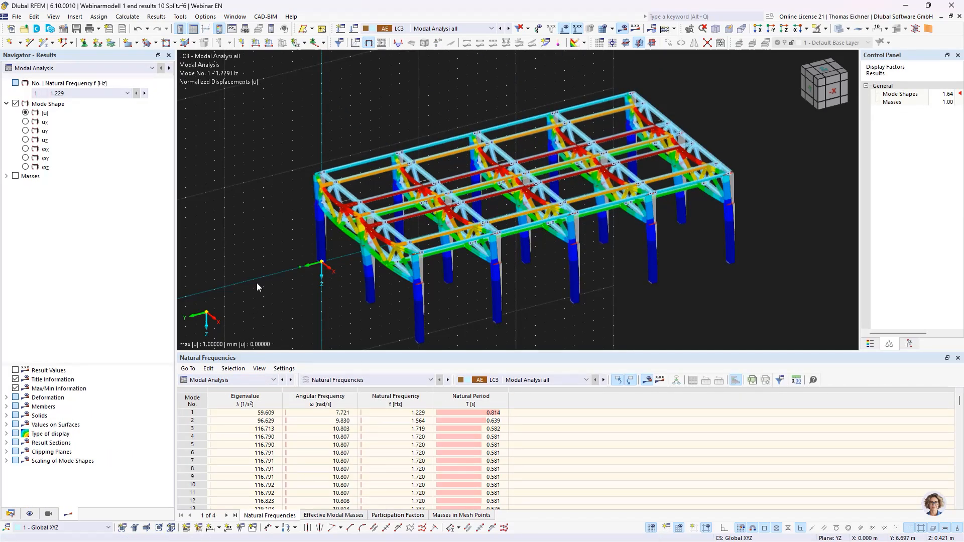
pyautogui.scroll(-1, 273, 240)
pyautogui.moveTo(292, 262); pyautogui.dragTo(264, 248, button='middle')
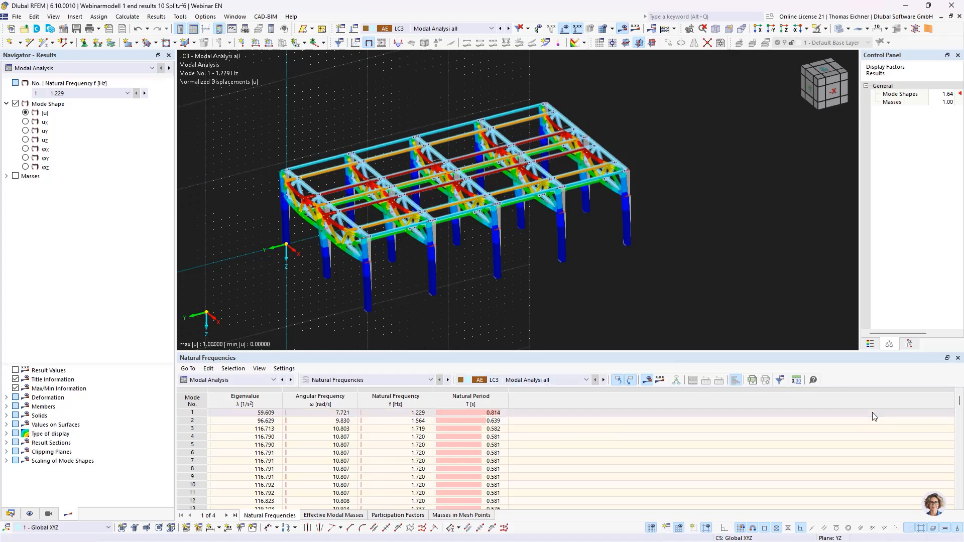
# Go to the end of the natural frequencies of LC3 and view the highest mode shapes, including modes 360, 358, 356 and 354.
pyautogui.moveTo(959, 400); pyautogui.dragTo(960, 503)
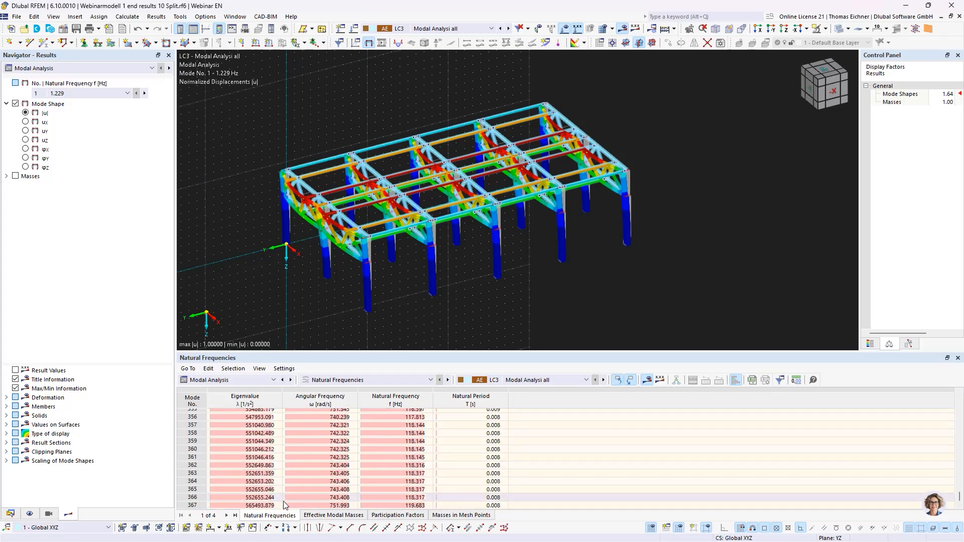
pyautogui.click(248, 505)
pyautogui.click(248, 448)
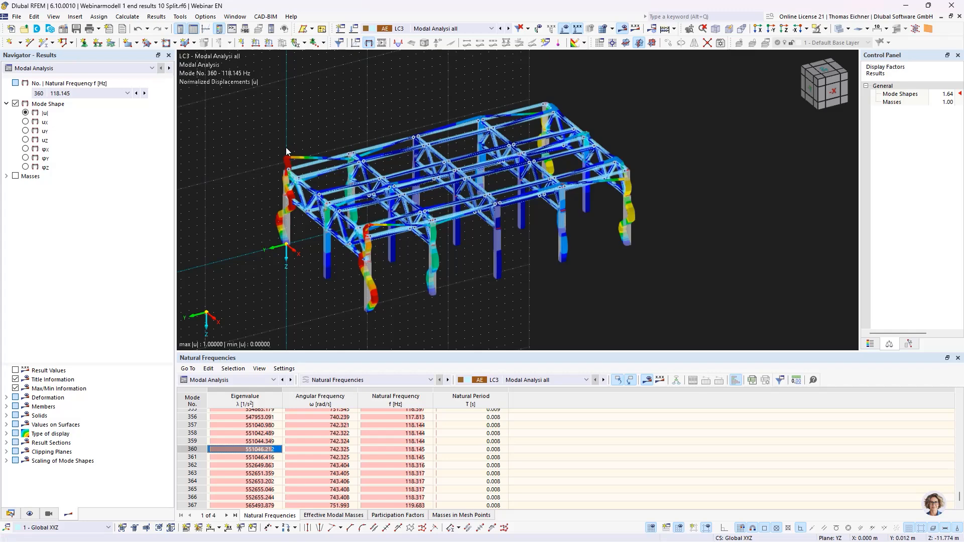
pyautogui.click(259, 436)
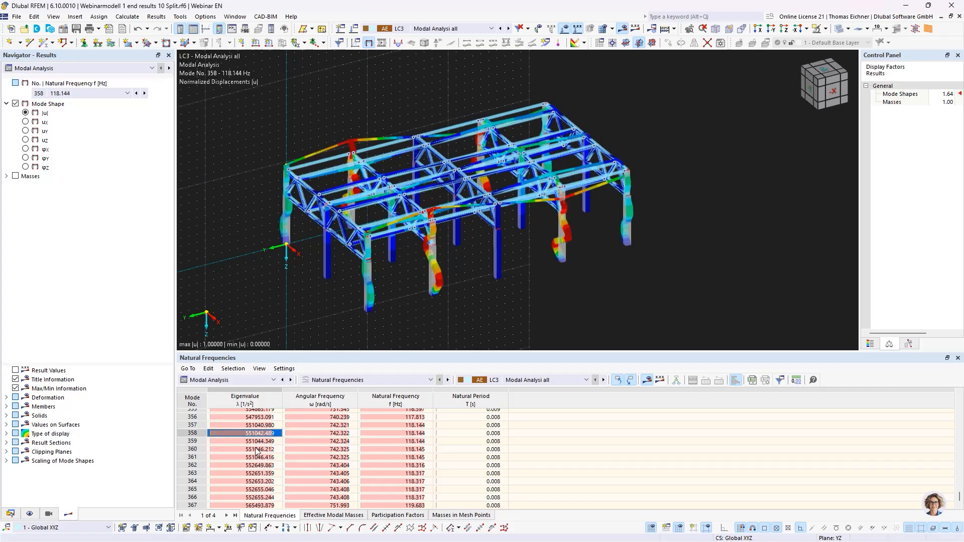
pyautogui.click(254, 455)
pyautogui.scroll(1, 253, 453)
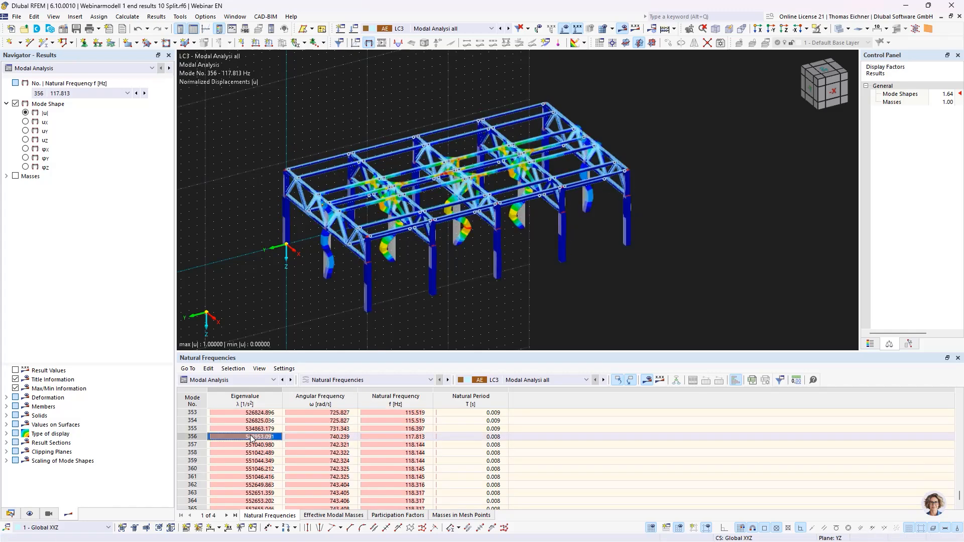
pyautogui.click(255, 421)
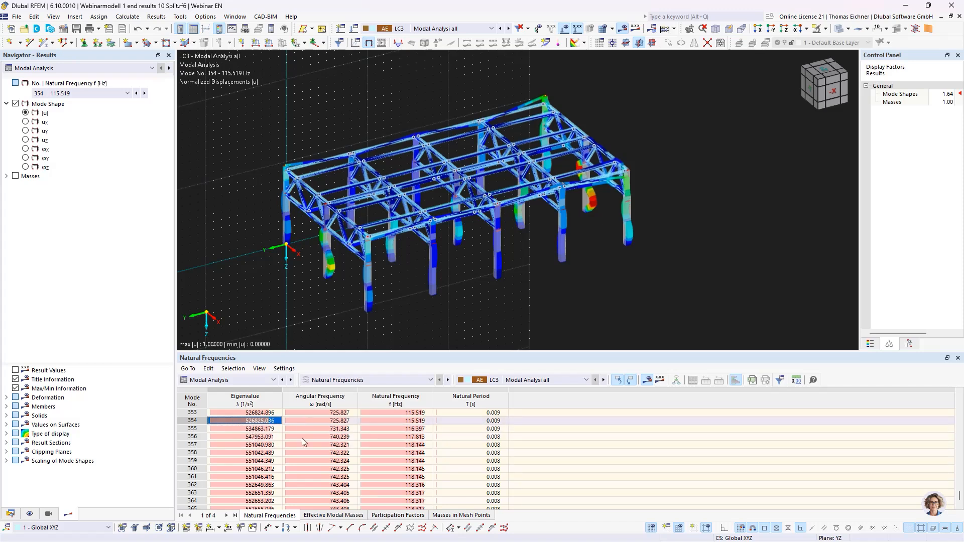
# Examine the effective modal masses of LC3 in an enlarged results table, down to the last mode and the totals.
pyautogui.click(313, 516)
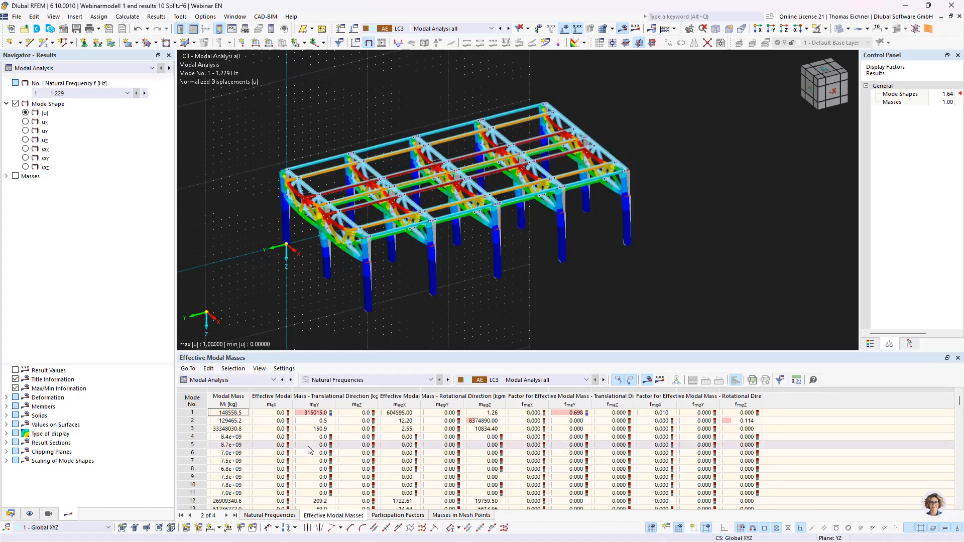
pyautogui.click(278, 460)
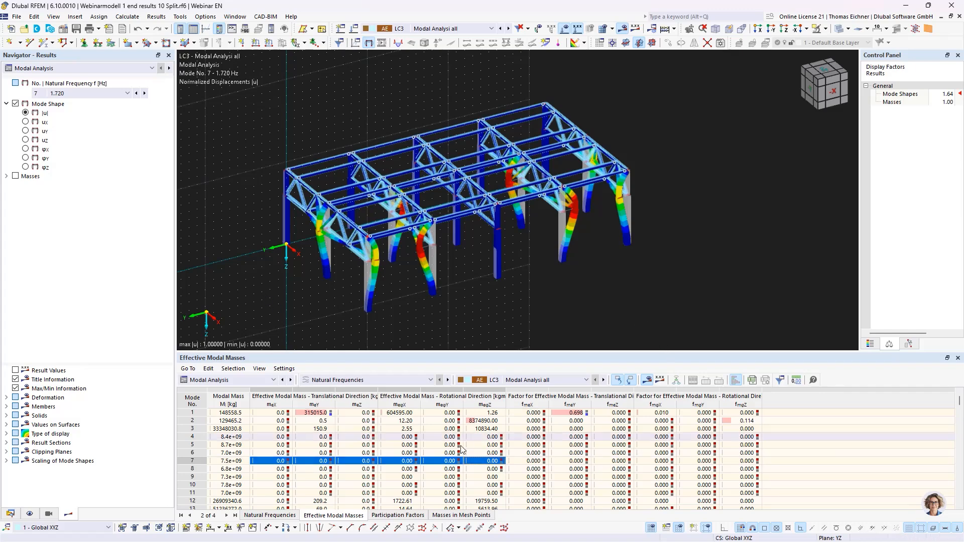
pyautogui.moveTo(427, 337); pyautogui.dragTo(428, 317)
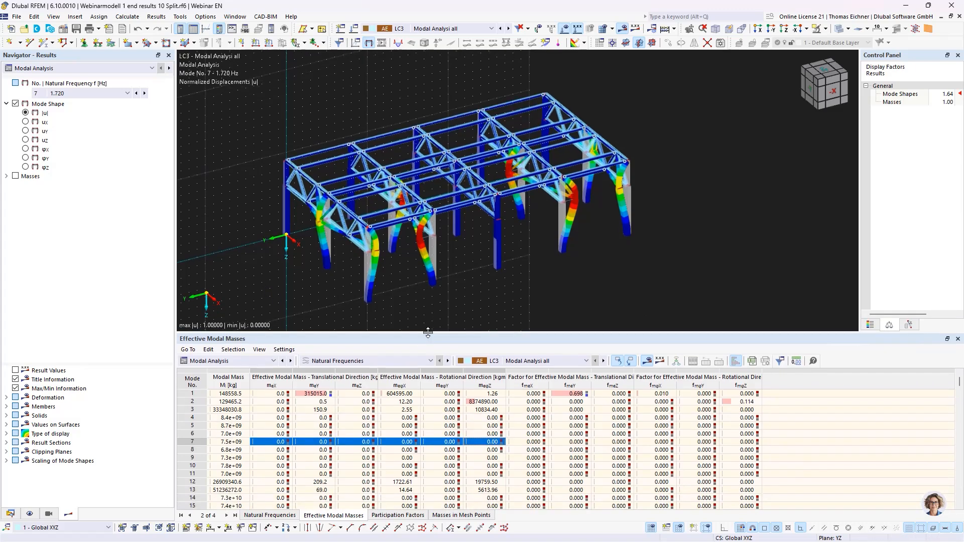
pyautogui.moveTo(959, 383); pyautogui.dragTo(959, 497)
pyautogui.click(193, 481)
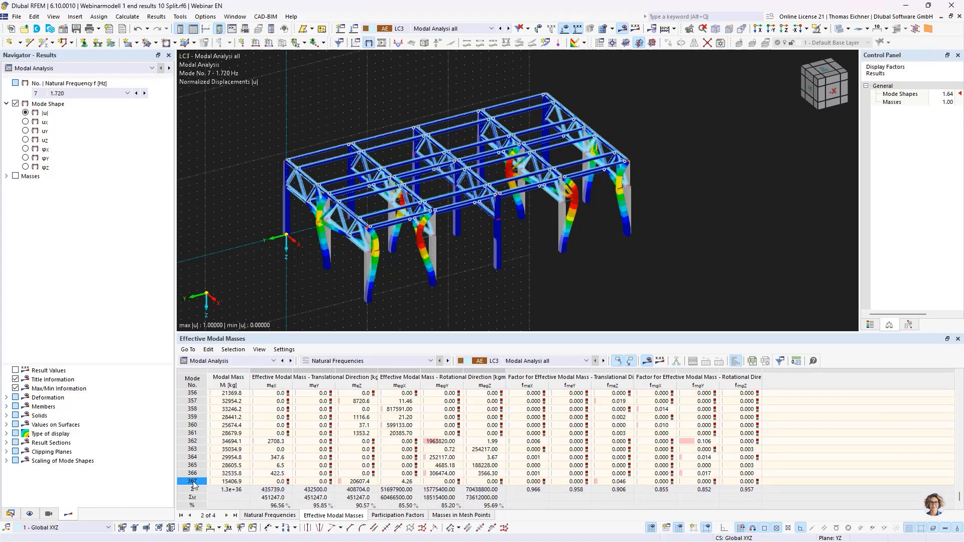
# Examine the effective modal masses of LC9 down to the totals, and display the mode shape of its last mode, 79.
pyautogui.click(512, 362)
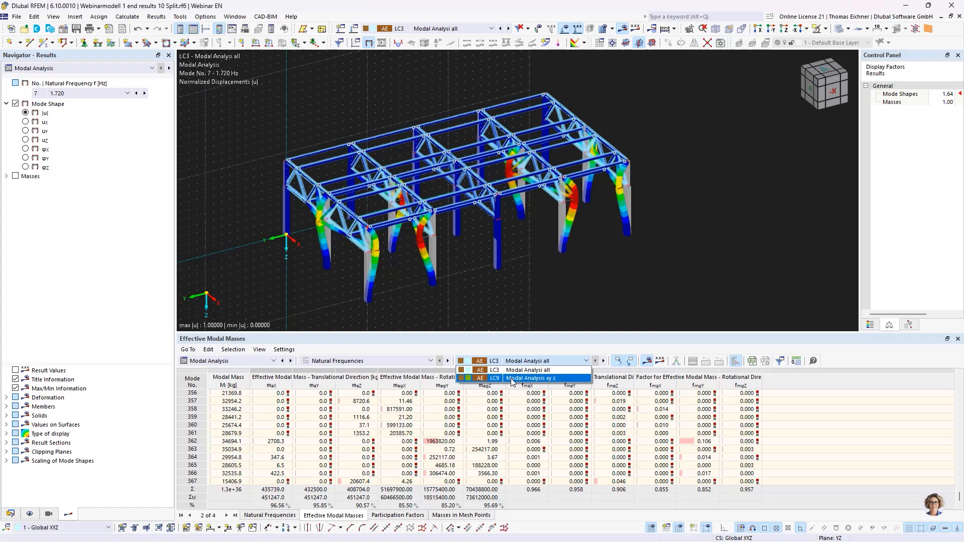
pyautogui.click(512, 378)
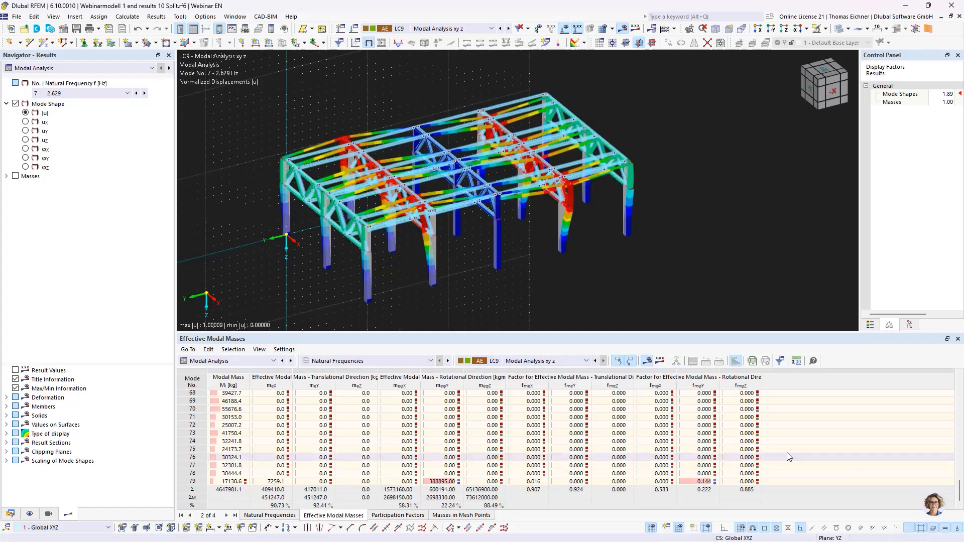
pyautogui.moveTo(959, 491)
pyautogui.mouseDown()
pyautogui.moveTo(959, 413)
pyautogui.moveTo(960, 491)
pyautogui.mouseUp()
pyautogui.click(241, 482)
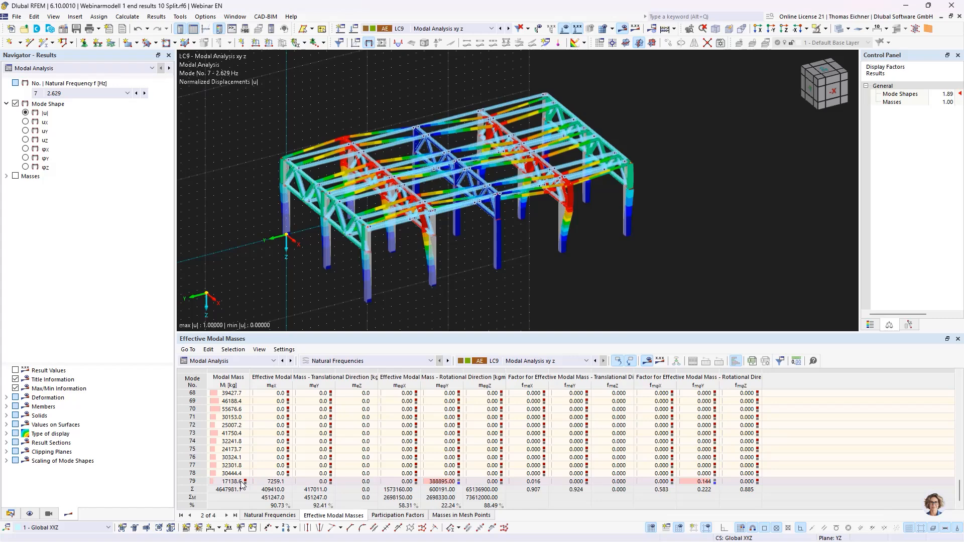
pyautogui.click(199, 482)
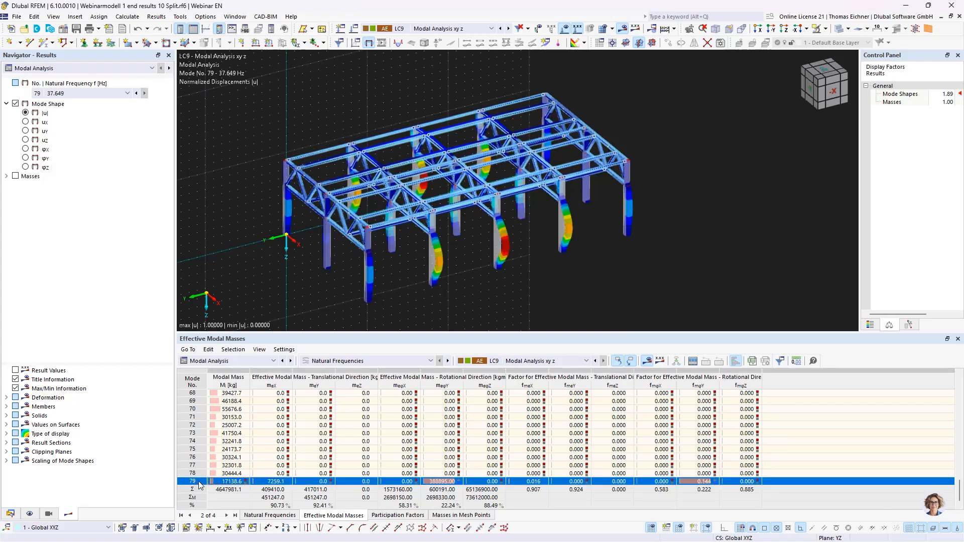
pyautogui.click(193, 482)
# Review LC9's modal analysis settings MOS4, including the available mass matrix types, and keep the Consistent type.
pyautogui.click(354, 29)
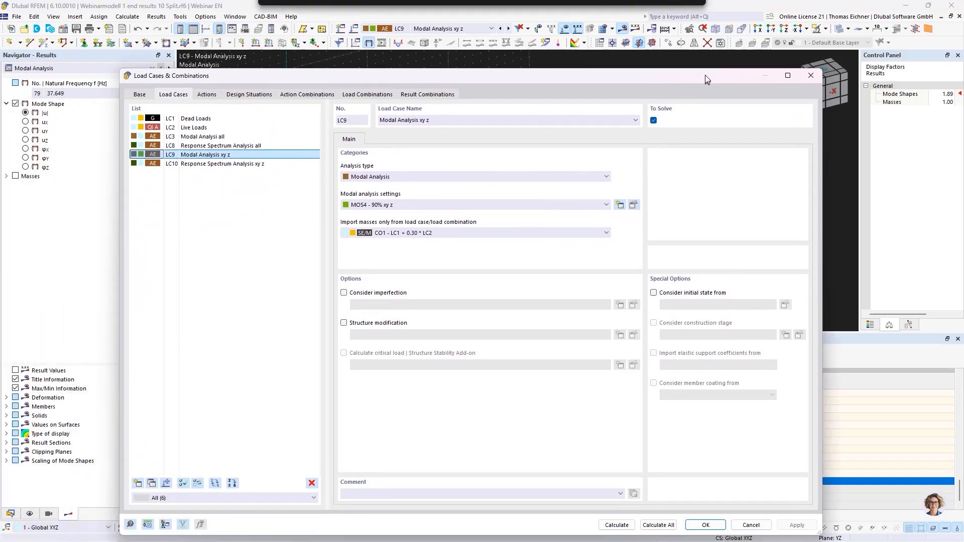
pyautogui.click(632, 205)
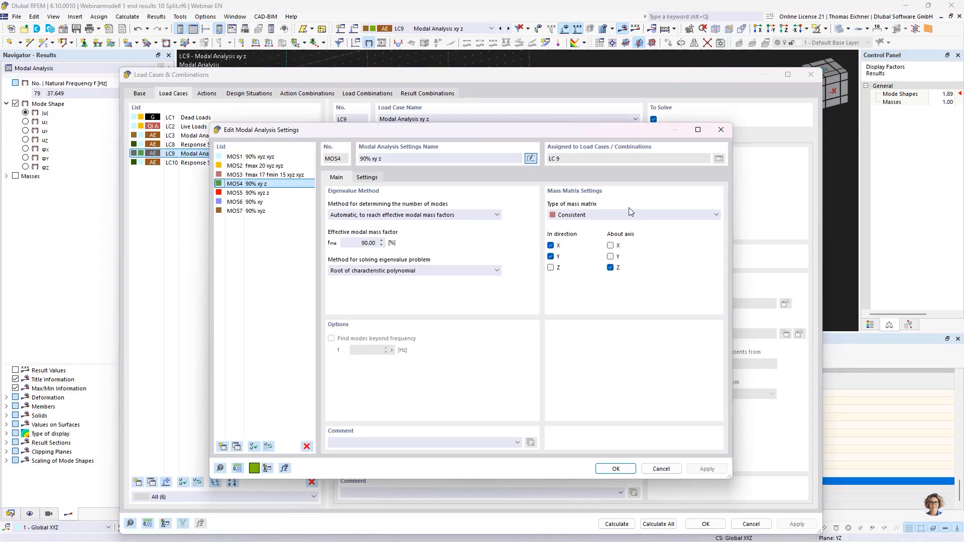
pyautogui.click(592, 215)
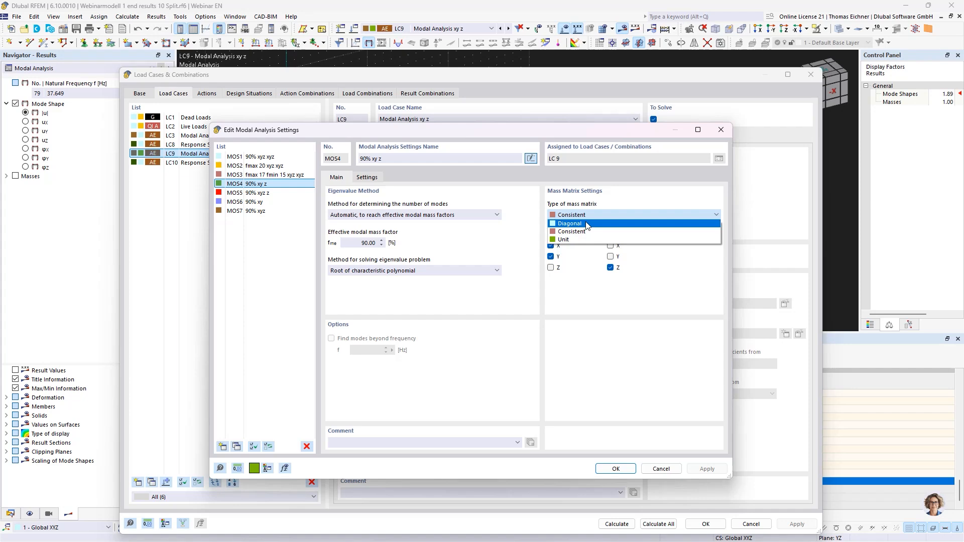
pyautogui.click(595, 215)
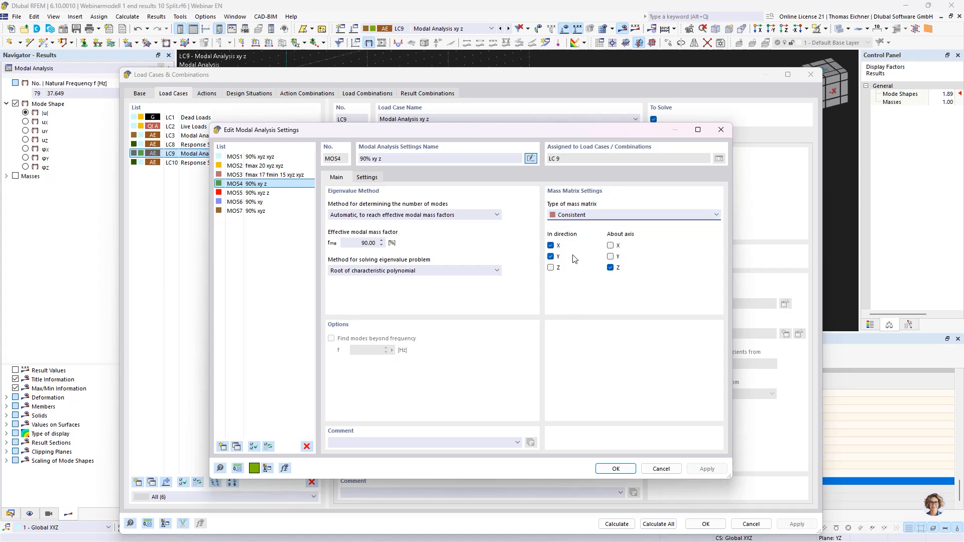
pyautogui.click(621, 468)
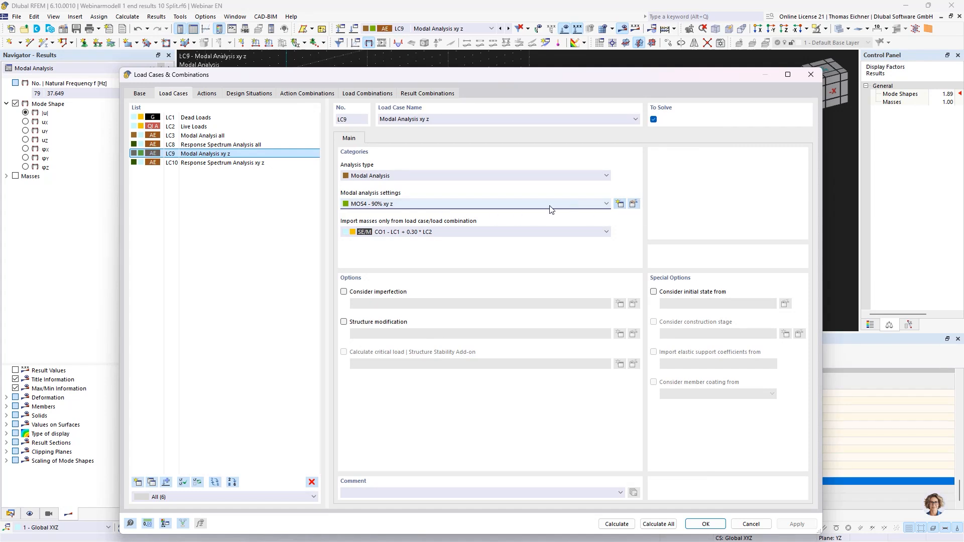
# Review modal analysis settings MOS2 and MOS3, including MOS3's maximum natural frequency and the option to find modes beyond a frequency.
pyautogui.click(633, 204)
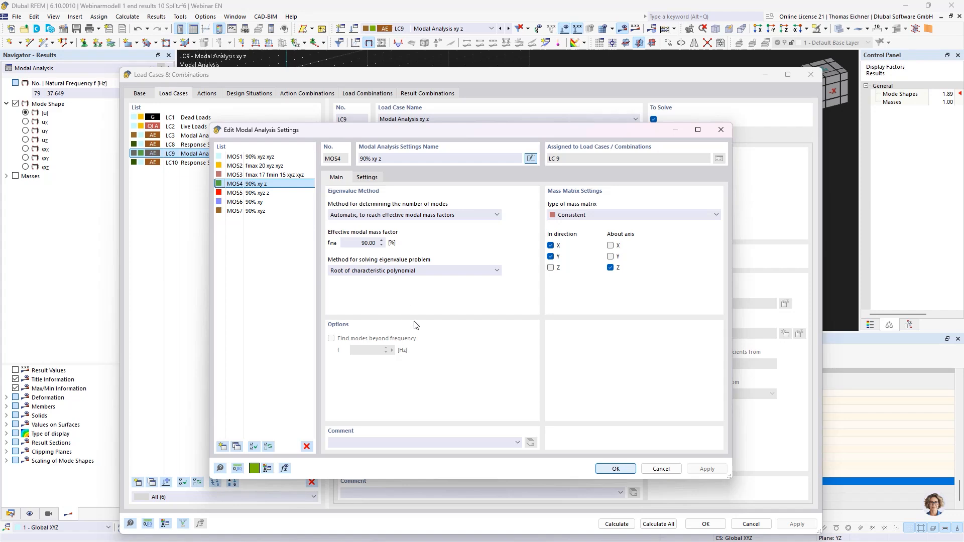
pyautogui.moveTo(331, 122); pyautogui.dragTo(290, 257)
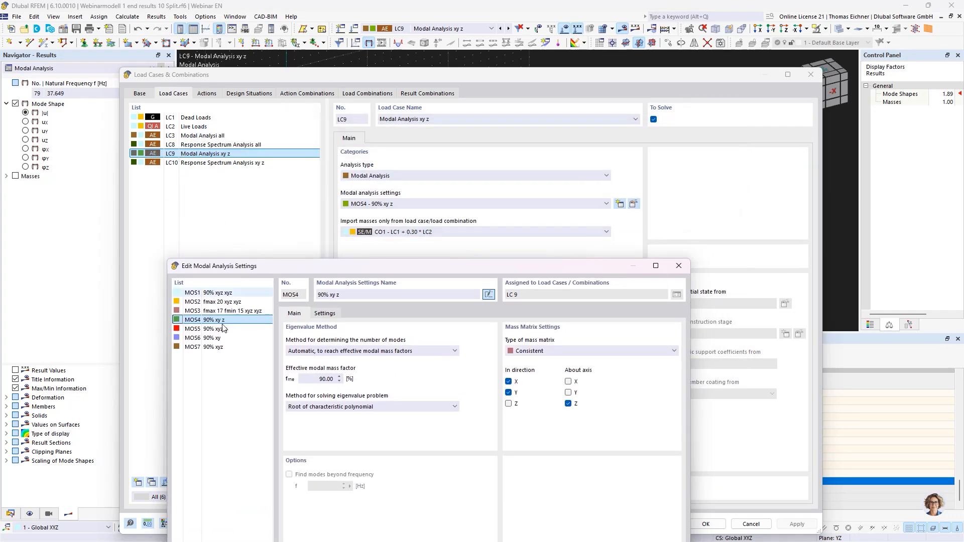
pyautogui.click(224, 302)
pyautogui.click(225, 311)
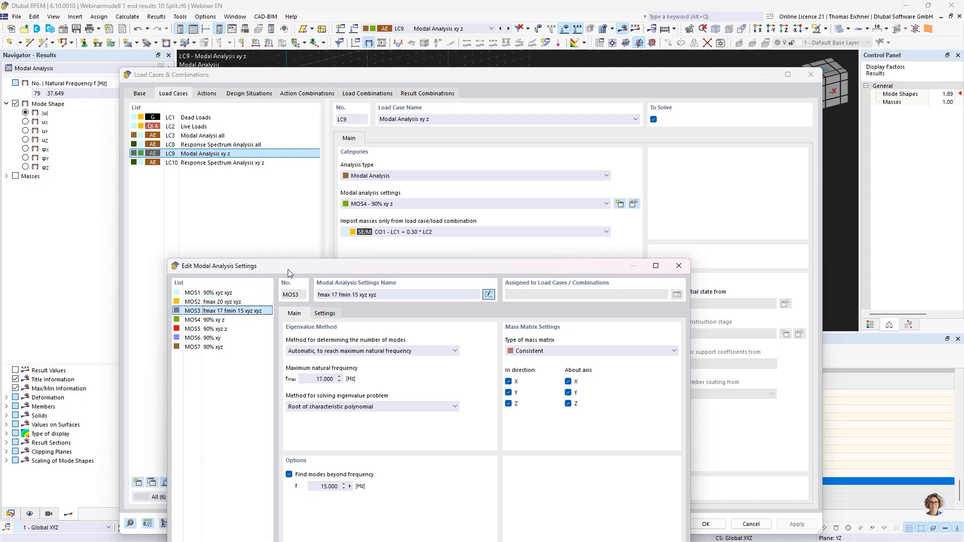
pyautogui.moveTo(288, 267); pyautogui.dragTo(299, 147)
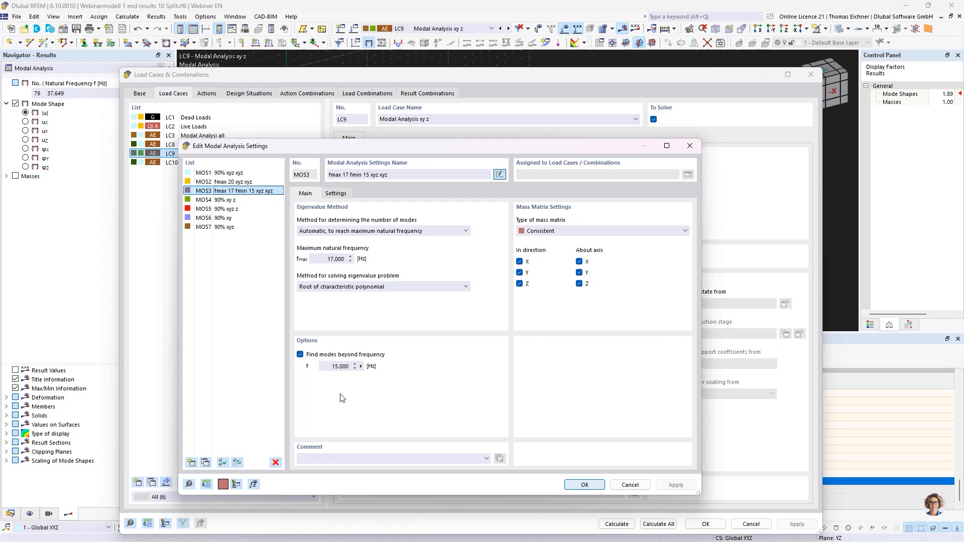
pyautogui.doubleClick(335, 366)
pyautogui.doubleClick(336, 259)
pyautogui.click(583, 484)
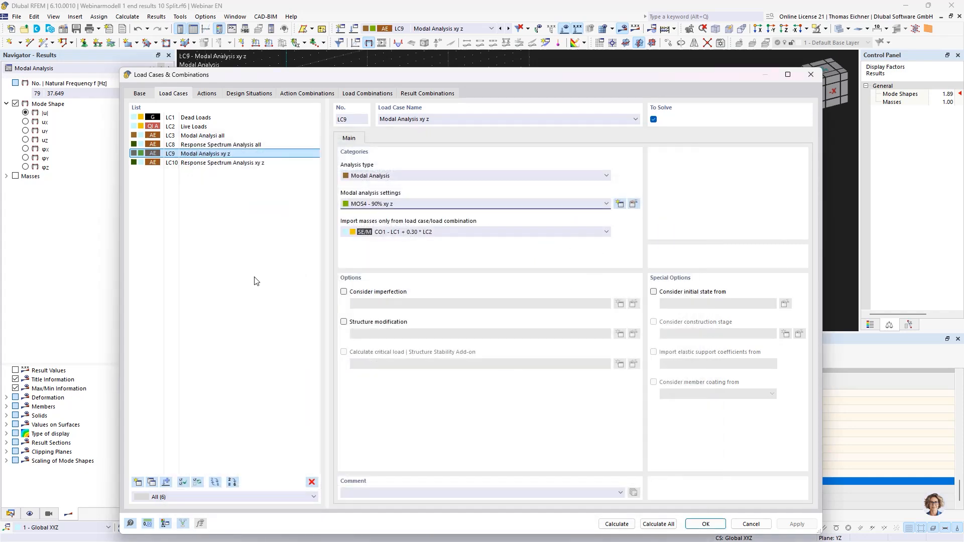
# Duplicate modal analysis case LC9, assign "MOS3 - fmax 17 fmin 15 xyz xyz" to the copy, and calculate it.
pyautogui.click(151, 482)
pyautogui.click(390, 205)
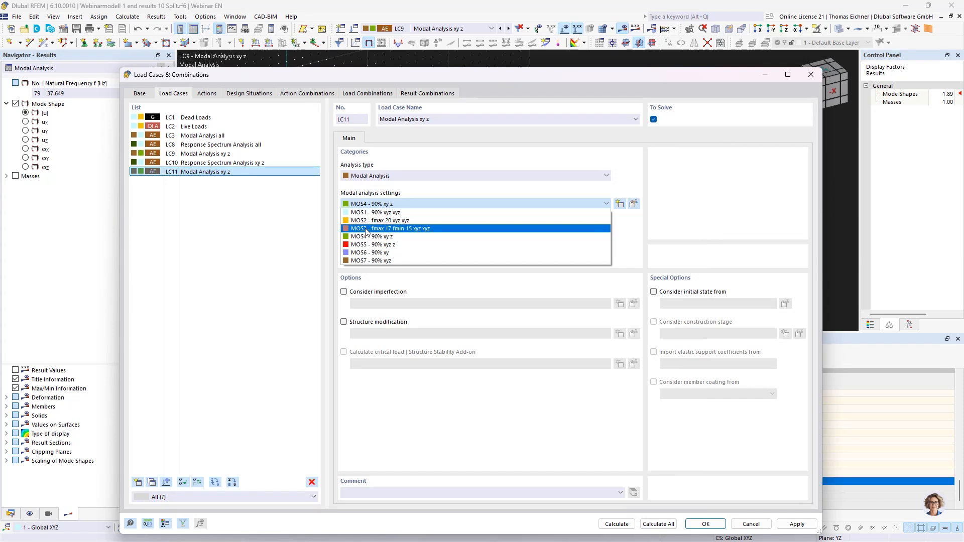
pyautogui.click(368, 228)
pyautogui.click(421, 205)
pyautogui.click(419, 205)
pyautogui.click(603, 204)
pyautogui.click(399, 205)
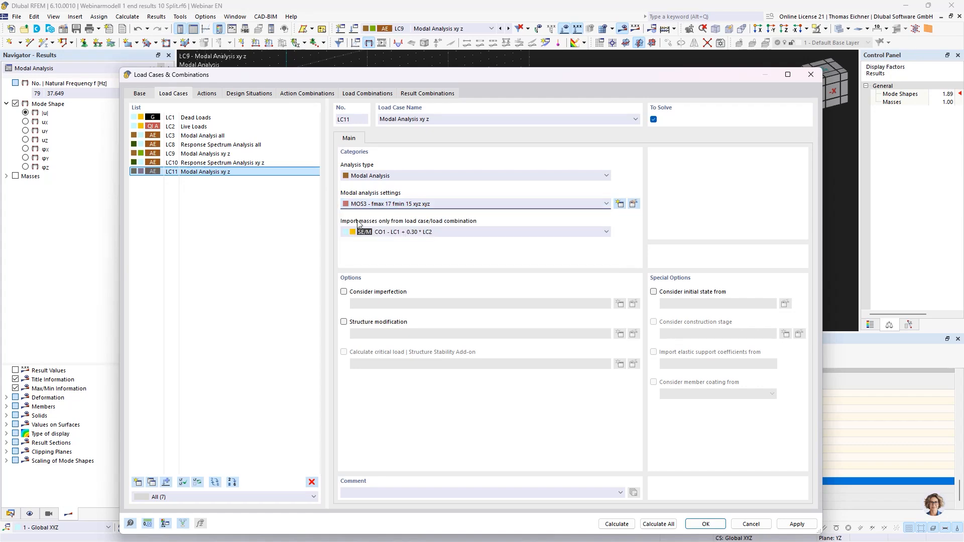
pyautogui.click(616, 524)
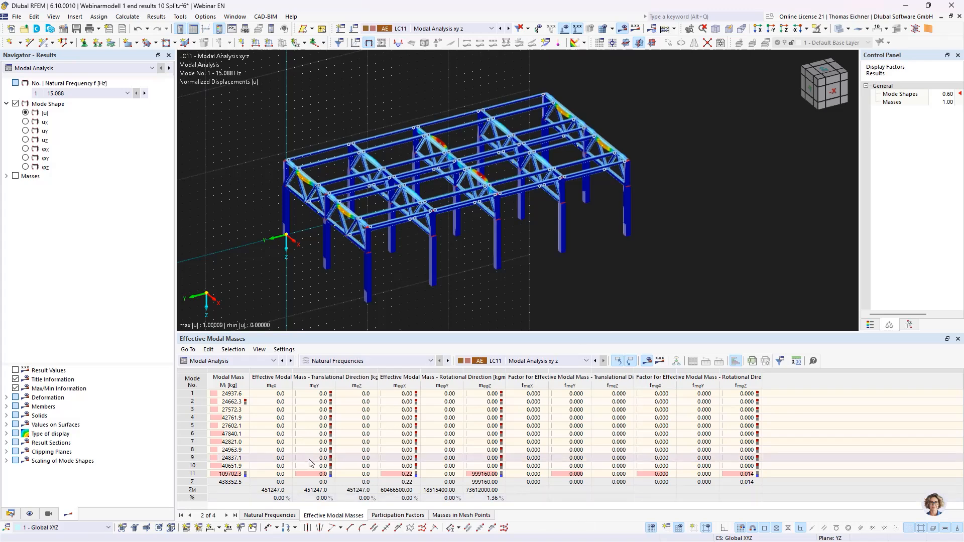
# Examine the natural frequencies of LC11 and view its mode shapes, including modes 11, 7, 2 and 1.
pyautogui.click(267, 515)
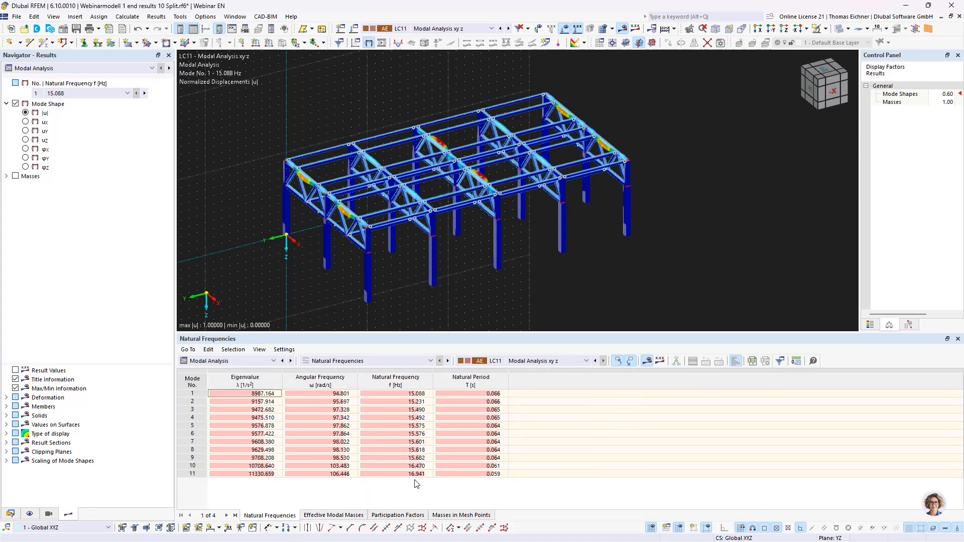
pyautogui.click(402, 393)
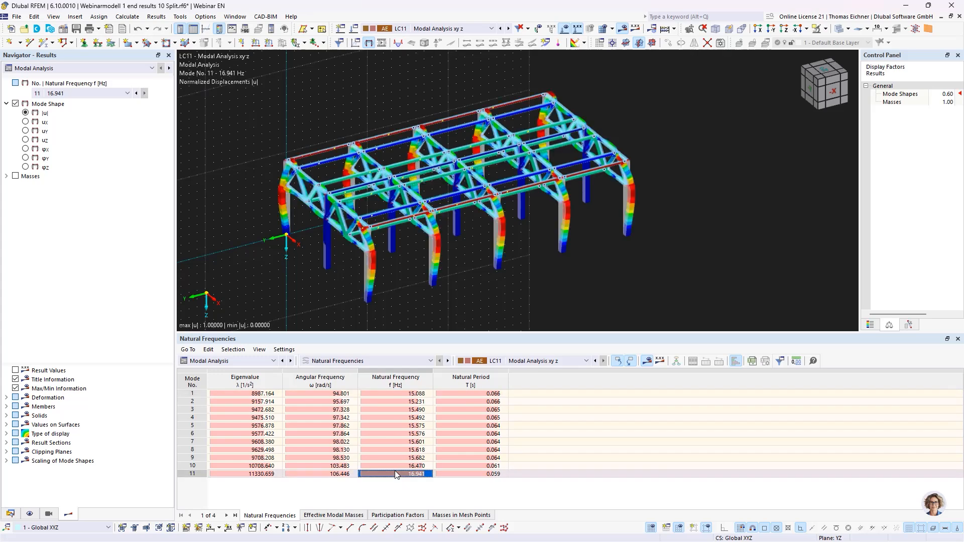
pyautogui.click(398, 458)
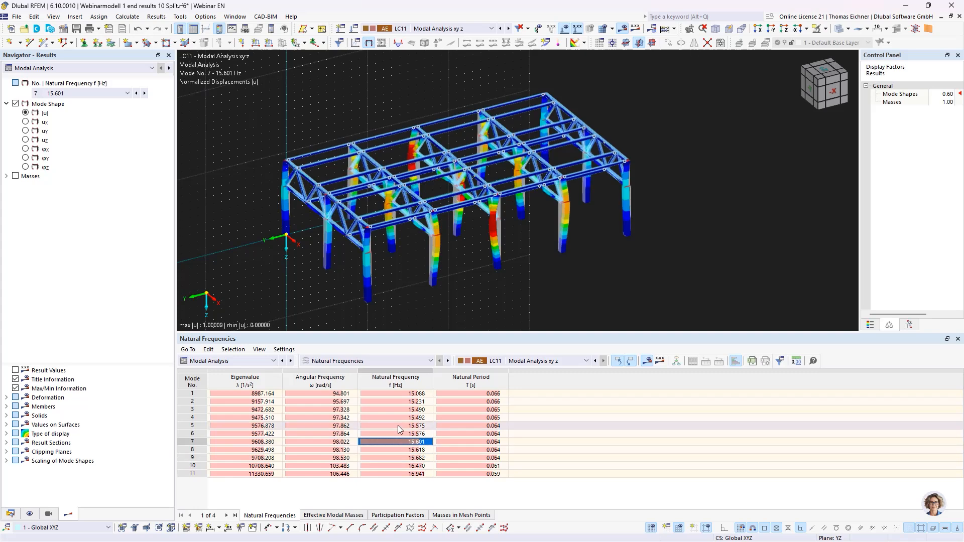
pyautogui.click(403, 409)
pyautogui.click(403, 402)
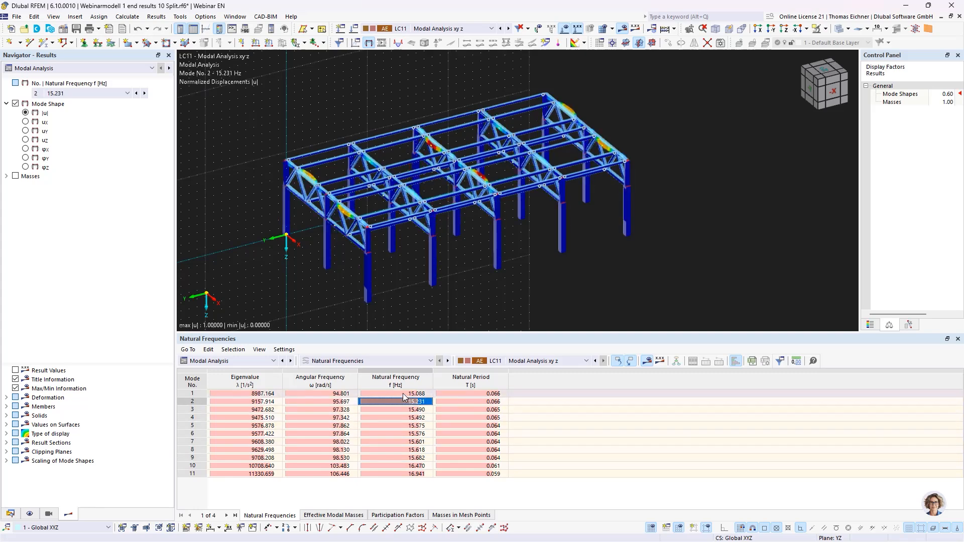
pyautogui.click(403, 394)
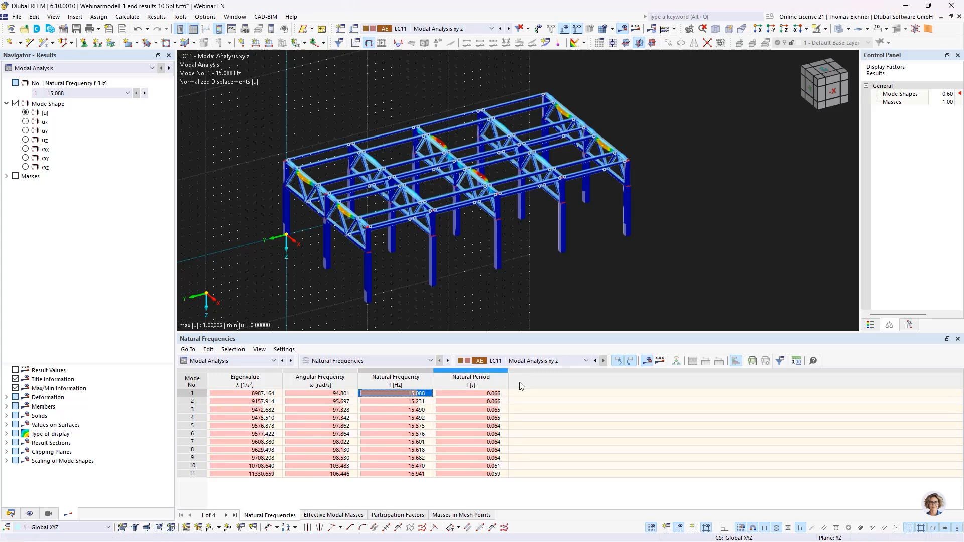
pyautogui.click(536, 361)
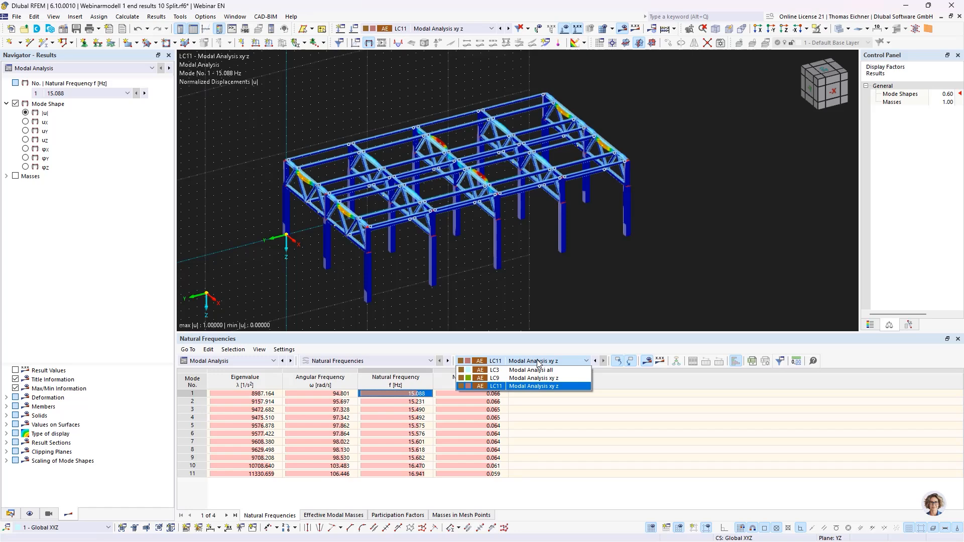
pyautogui.click(538, 361)
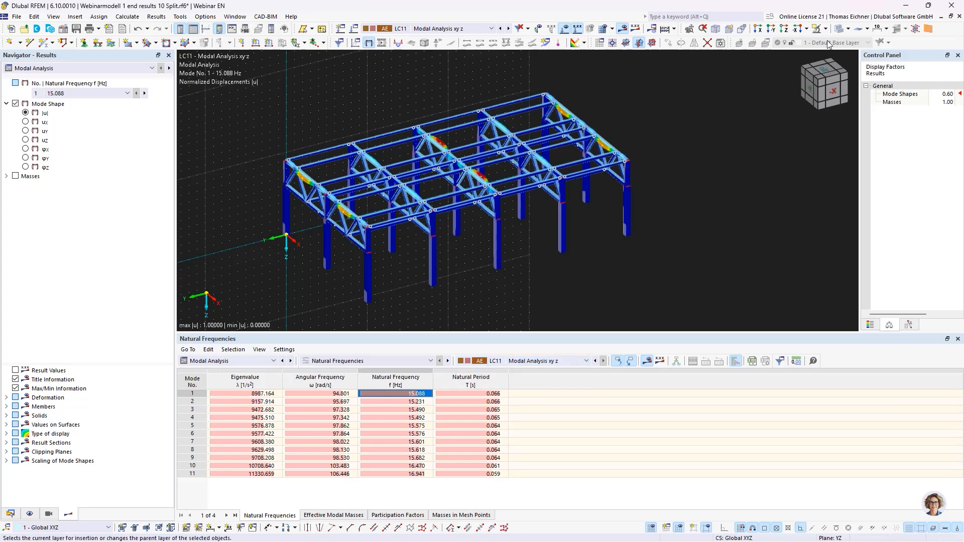
# Hide the LC11 results and display the finite element mesh on the hall's line model.
pyautogui.click(621, 31)
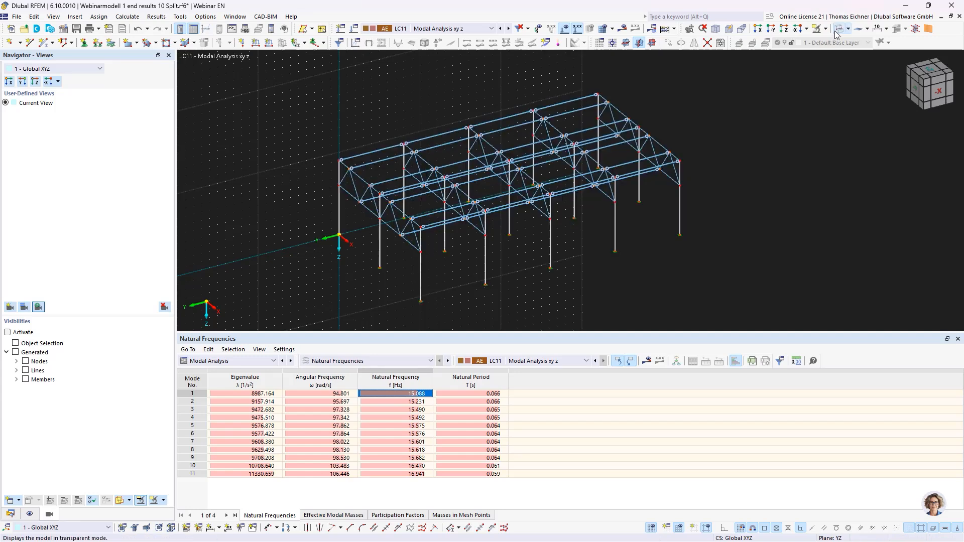
pyautogui.moveTo(737, 132); pyautogui.dragTo(721, 143, button='middle')
pyautogui.scroll(5, 549, 226)
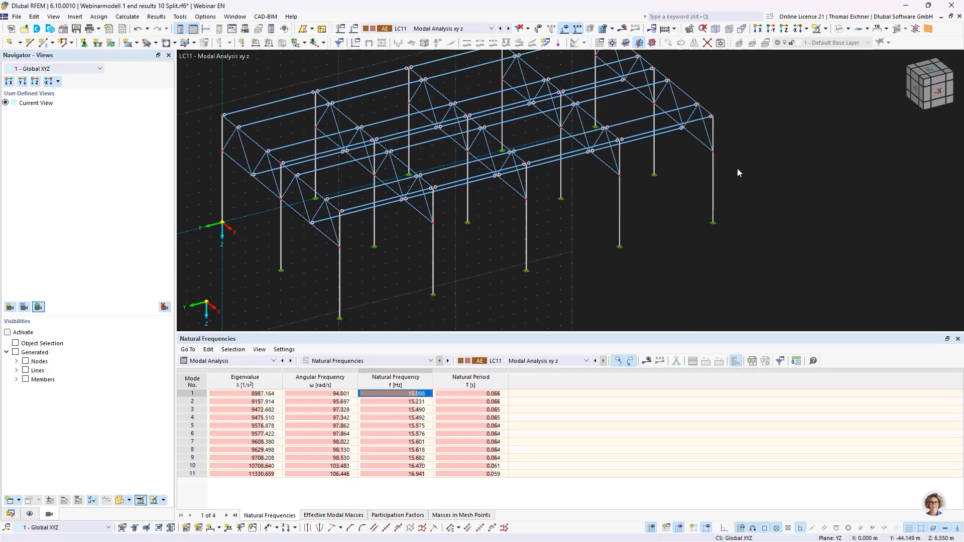
pyautogui.click(603, 29)
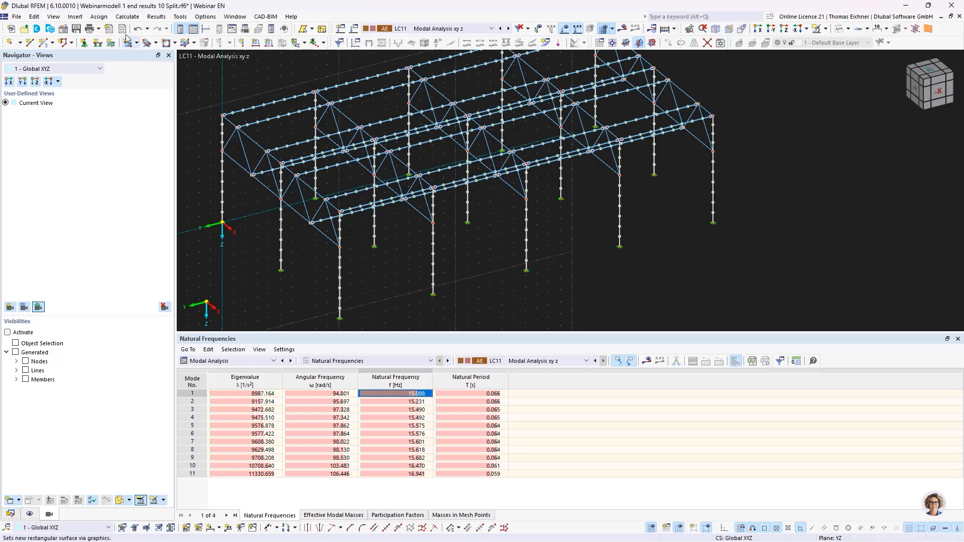
# Review the general finite element settings and the member divisions in the model's mesh settings.
pyautogui.click(128, 16)
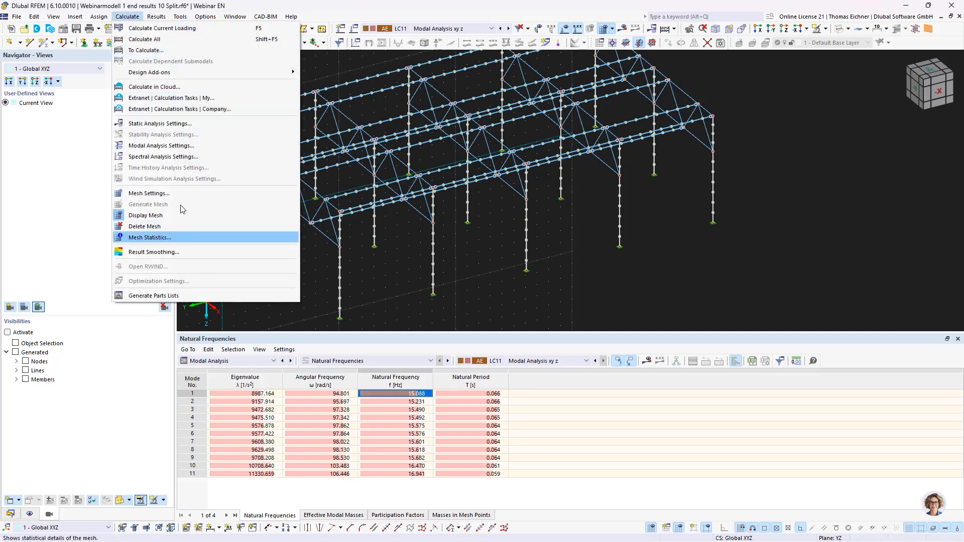
pyautogui.click(149, 194)
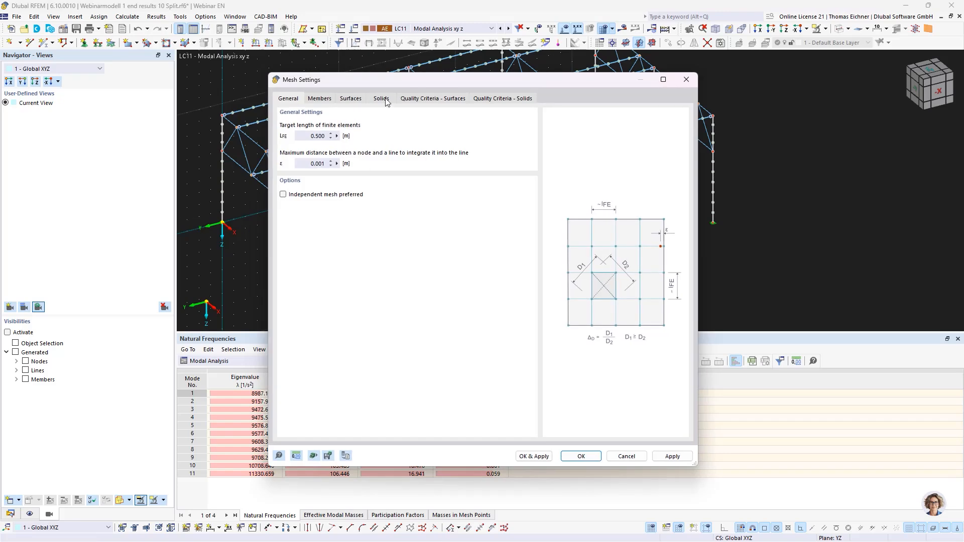
pyautogui.moveTo(473, 82); pyautogui.dragTo(546, 99)
pyautogui.moveTo(458, 99); pyautogui.dragTo(607, 83)
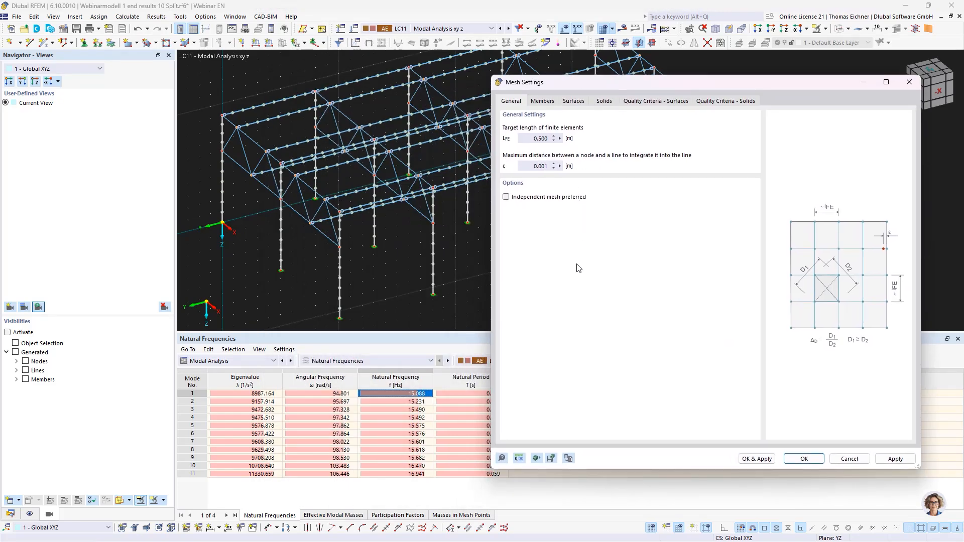
pyautogui.click(542, 102)
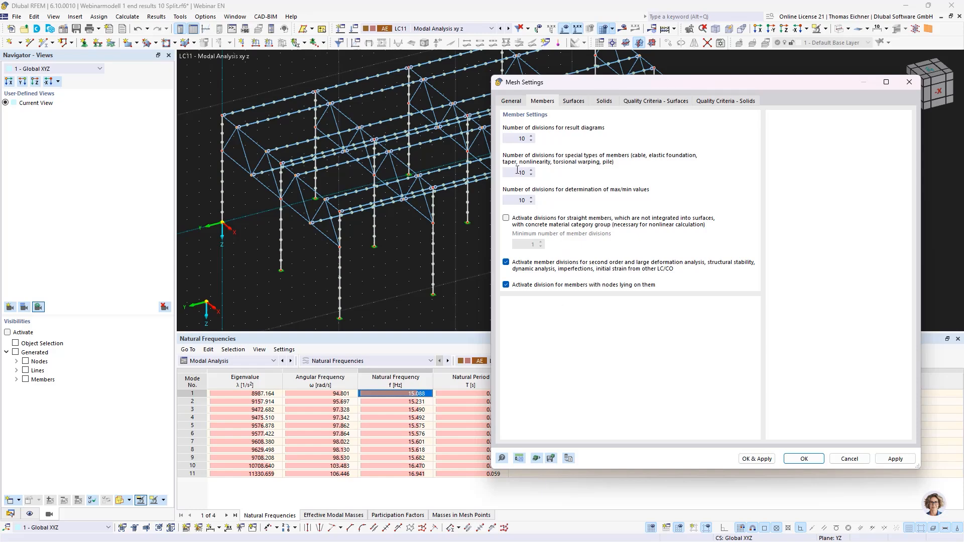
# Try setting the number of divisions for special types of members to 1 and discard the mesh settings change.
pyautogui.moveTo(505, 172); pyautogui.dragTo(604, 172)
pyautogui.click(520, 172)
pyautogui.doubleClick(517, 172)
pyautogui.click(517, 201)
pyautogui.click(525, 171)
pyautogui.moveTo(670, 83); pyautogui.dragTo(486, 27)
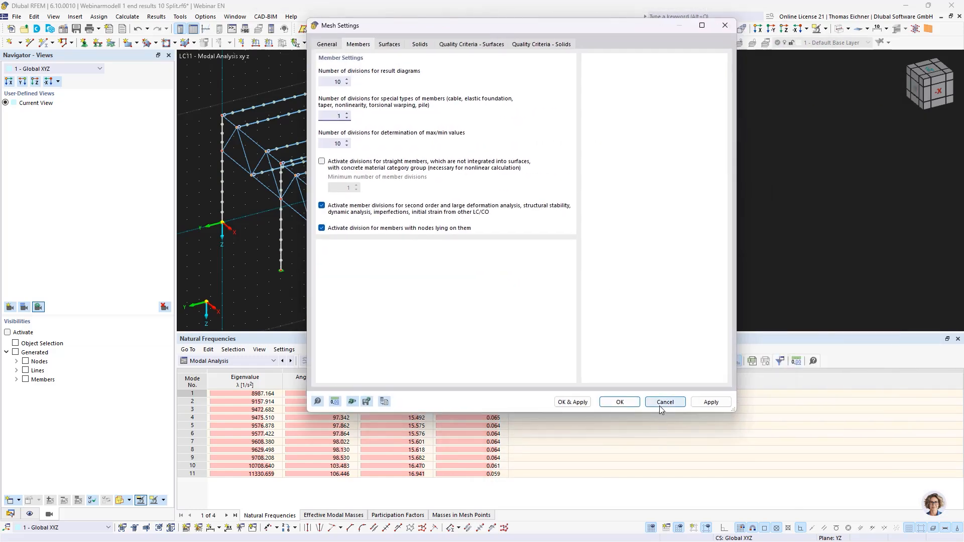
pyautogui.click(662, 402)
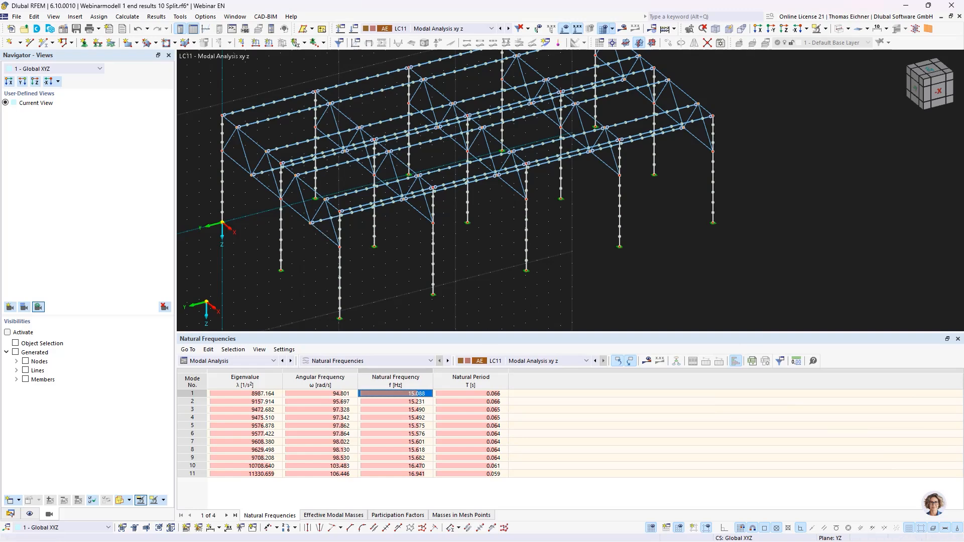
# Display the natural frequencies of LC9 in the 10 Split model and check its last mode.
pyautogui.click(10, 514)
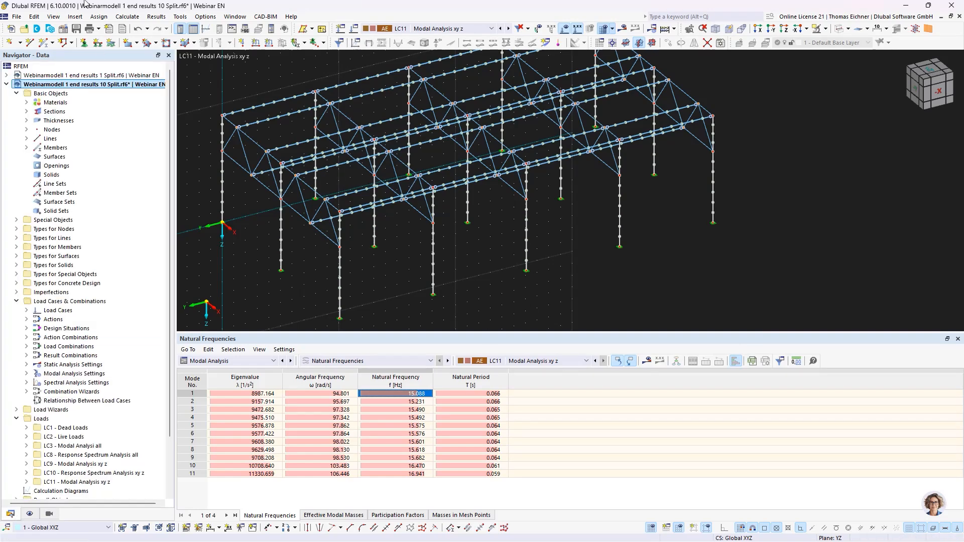
pyautogui.click(93, 75)
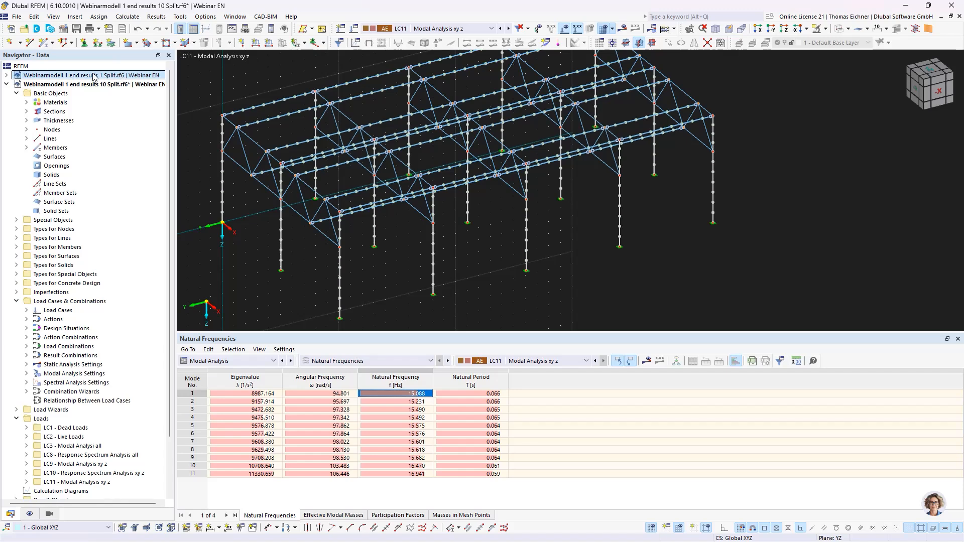
pyautogui.click(213, 361)
pyautogui.click(353, 362)
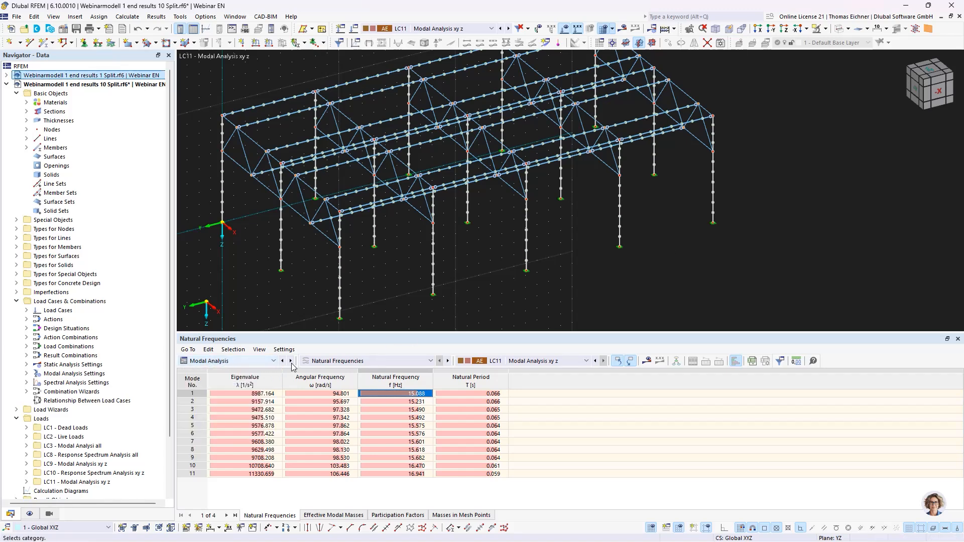
pyautogui.click(354, 365)
pyautogui.click(532, 361)
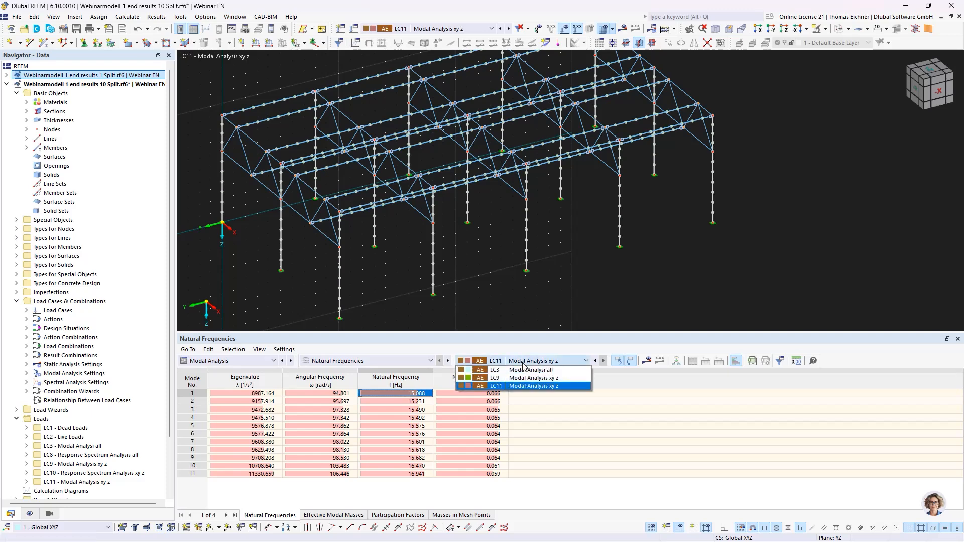
pyautogui.click(522, 379)
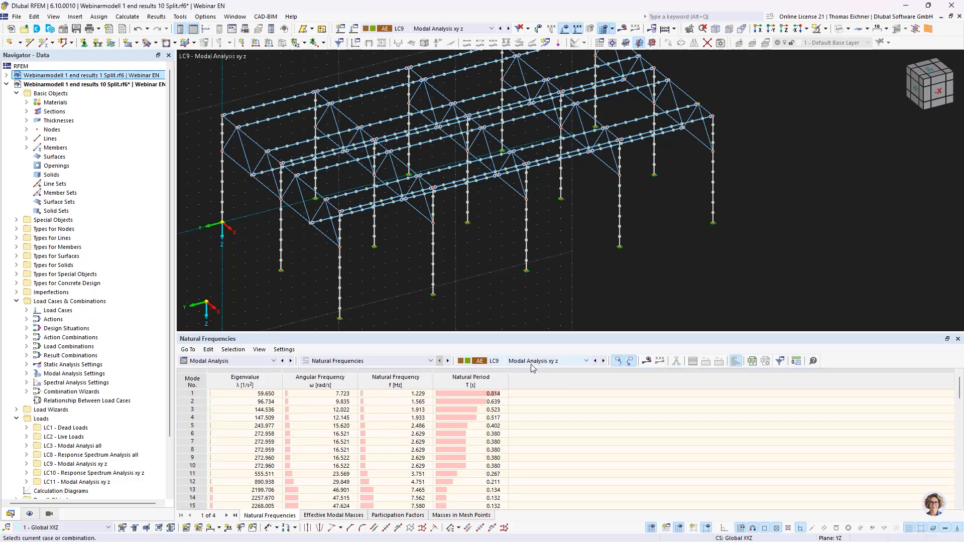
pyautogui.scroll(-17, 459, 446)
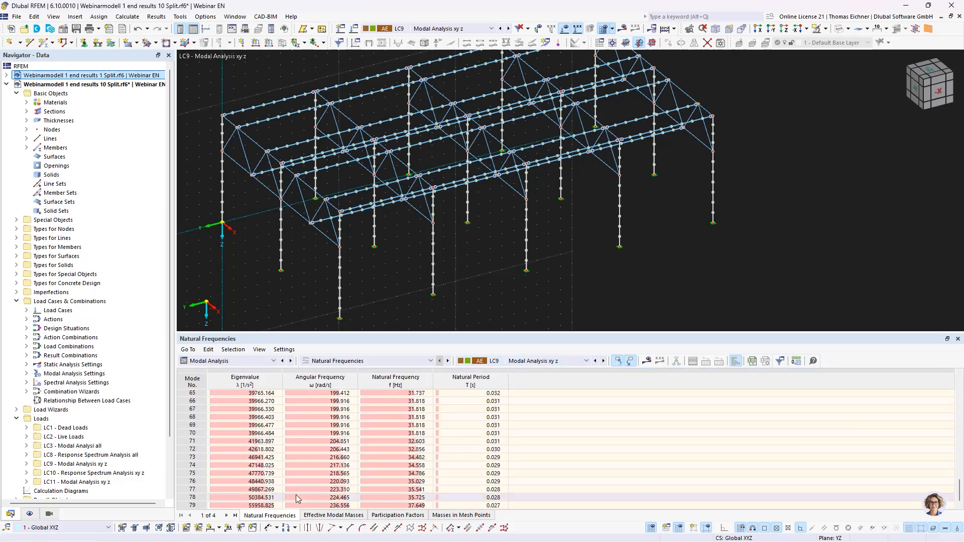
pyautogui.click(241, 506)
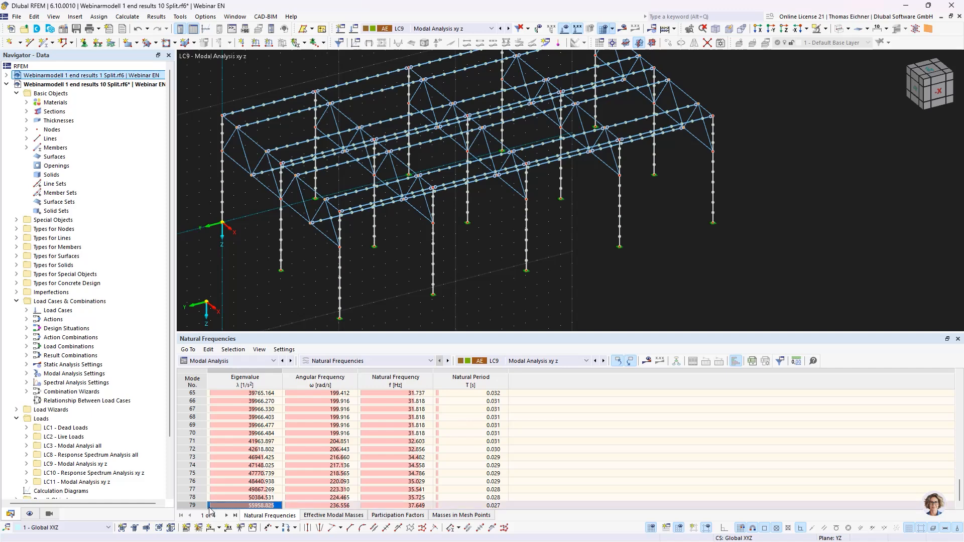
# Switch to the "Webinarmodell 1 end results 1 Split" model and examine LC9's natural frequencies through the last mode.
pyautogui.click(124, 75)
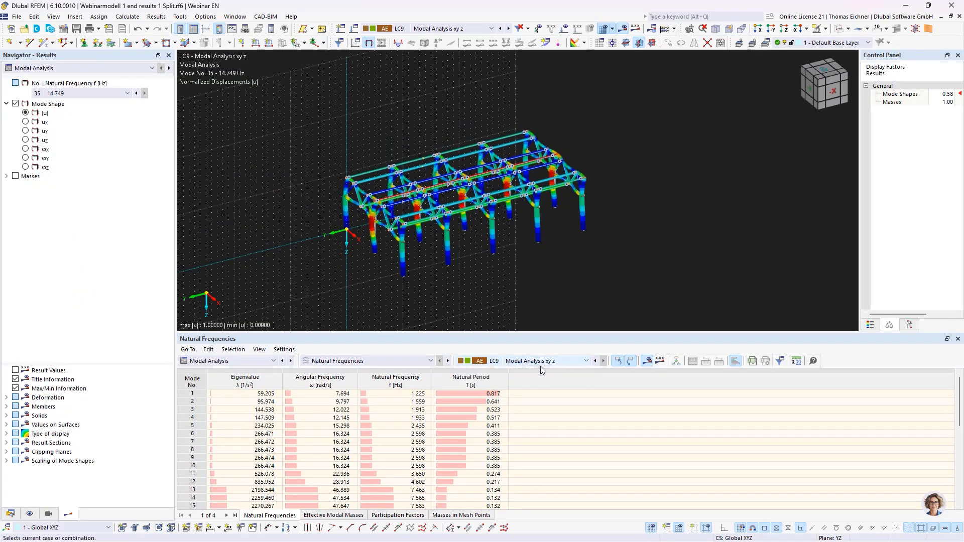
pyautogui.scroll(-7, 372, 452)
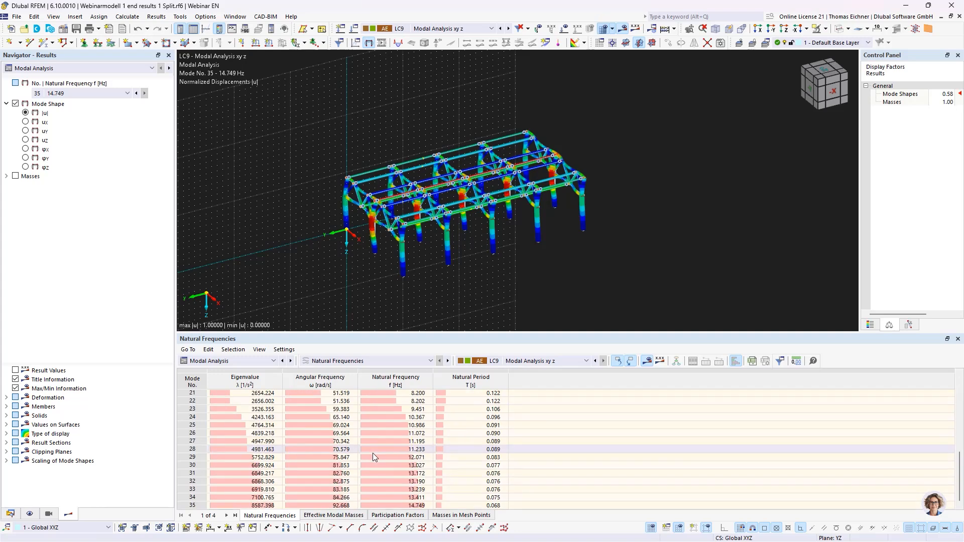
pyautogui.click(246, 505)
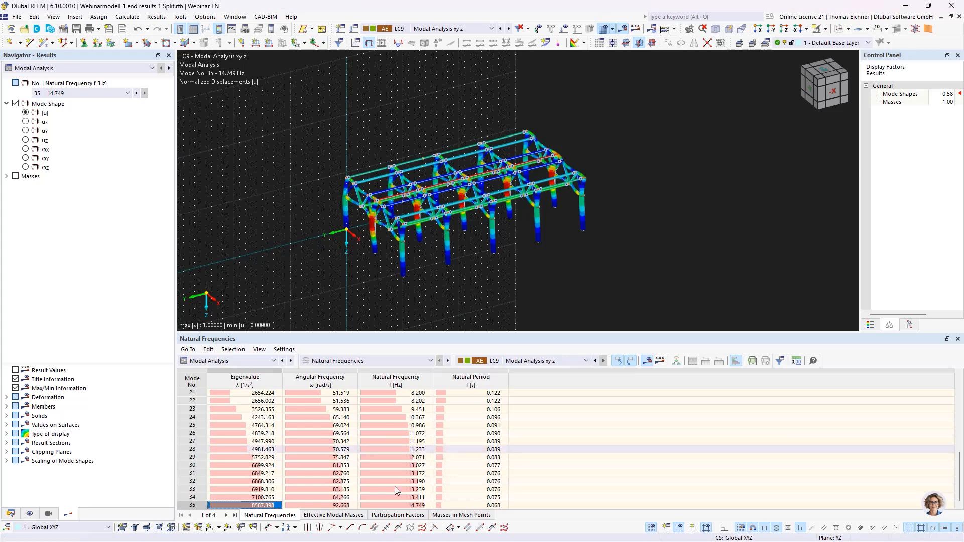
pyautogui.scroll(7, 395, 491)
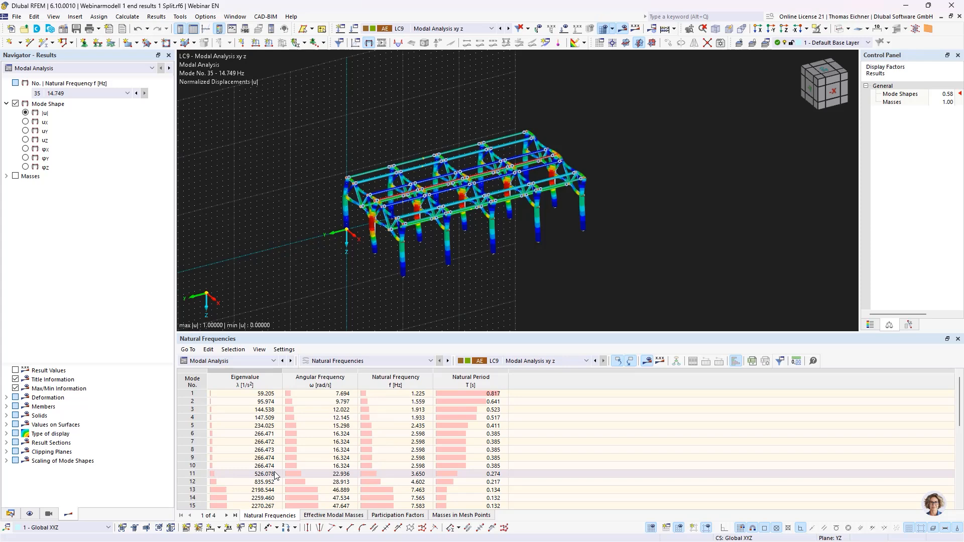
pyautogui.scroll(-7, 275, 476)
pyautogui.click(255, 506)
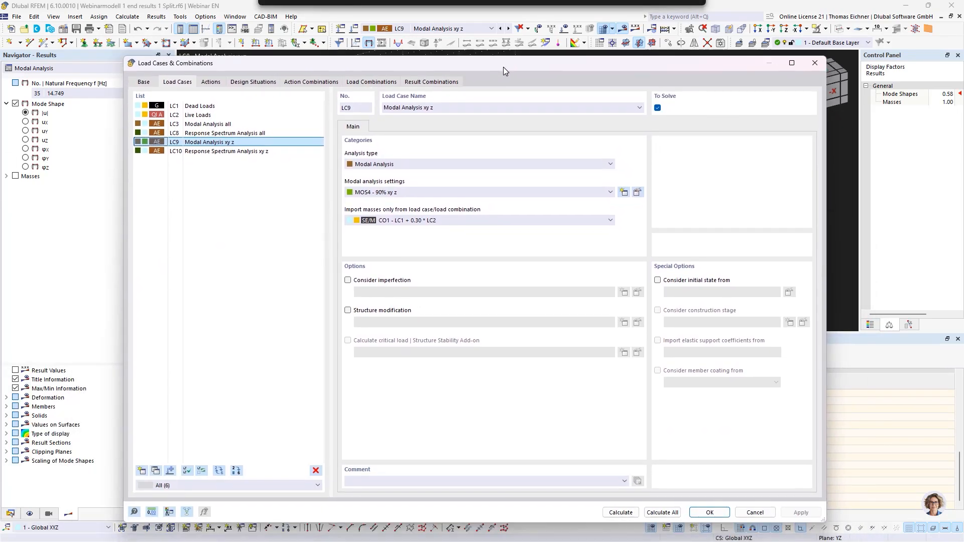
# Compare the imported modal analyses of response spectrum cases LC8 and LC10 in the load case settings.
pyautogui.click(236, 133)
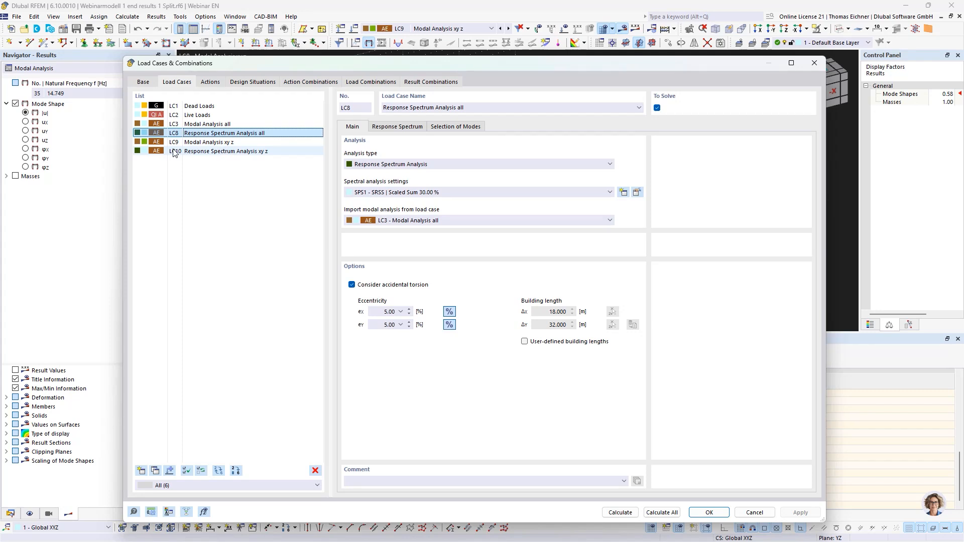
pyautogui.click(206, 152)
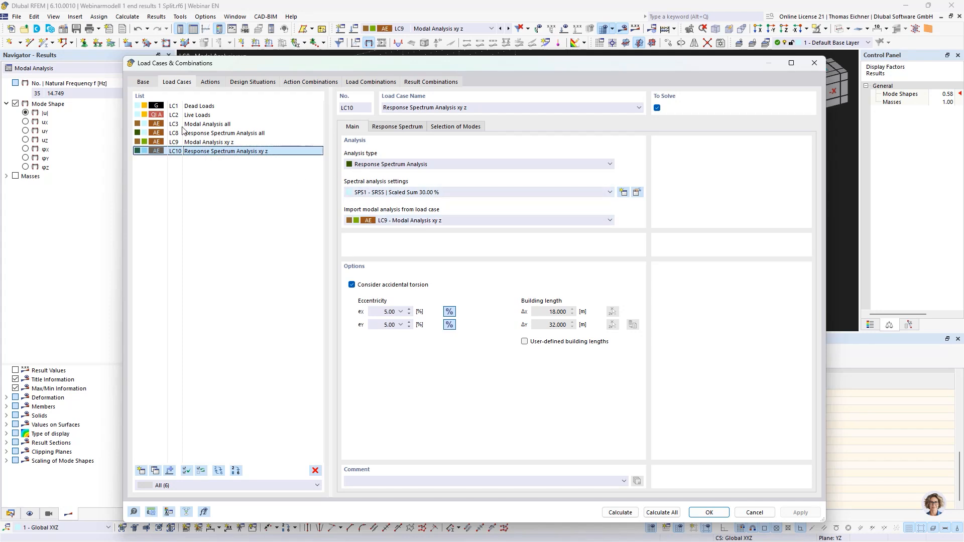
pyautogui.click(722, 514)
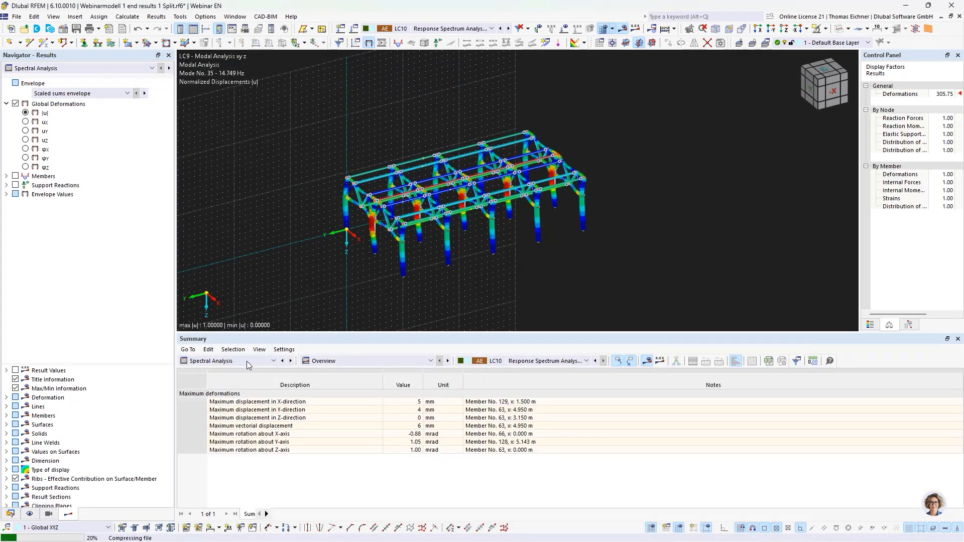
# Compare the spectral analysis deformation summaries and displacement plots of LC10 and LC8.
pyautogui.click(246, 360)
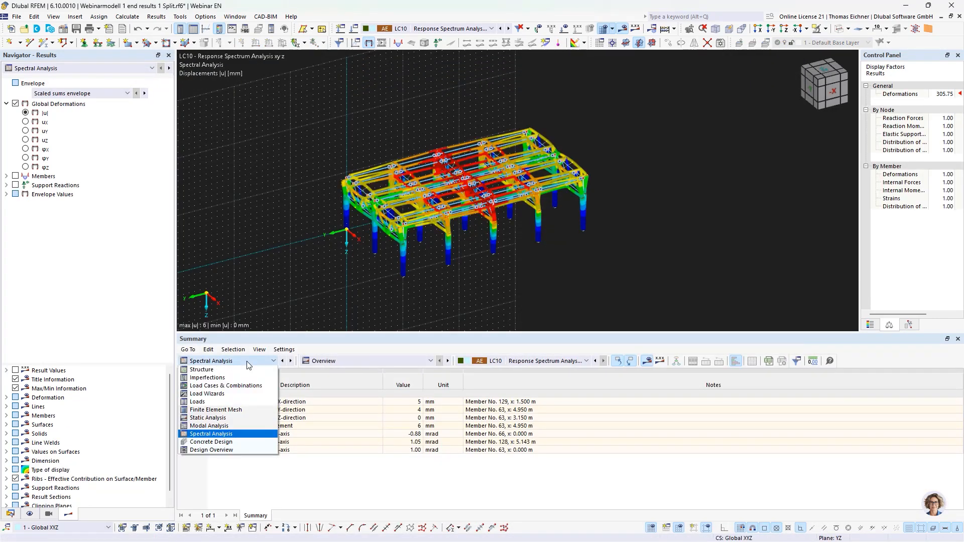
pyautogui.click(211, 433)
pyautogui.scroll(2, 423, 301)
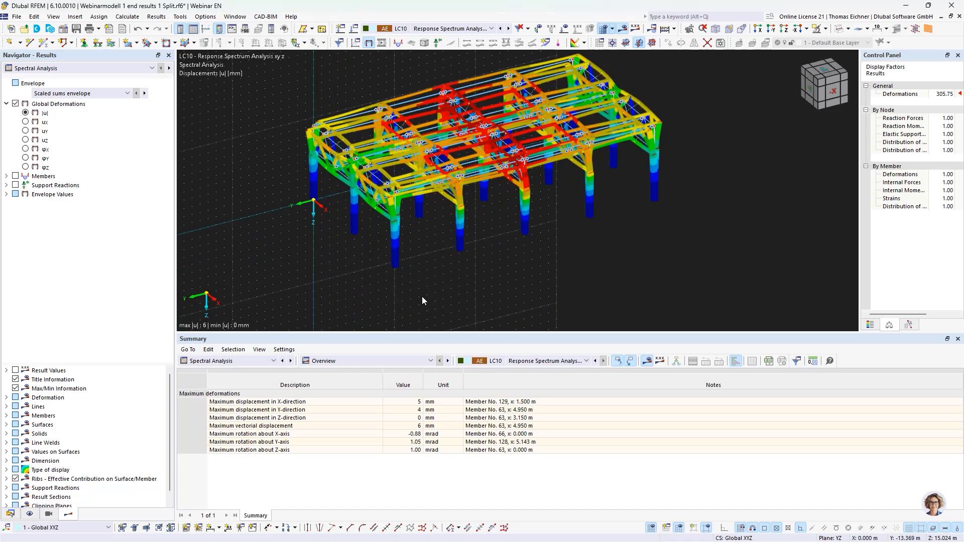
pyautogui.click(385, 360)
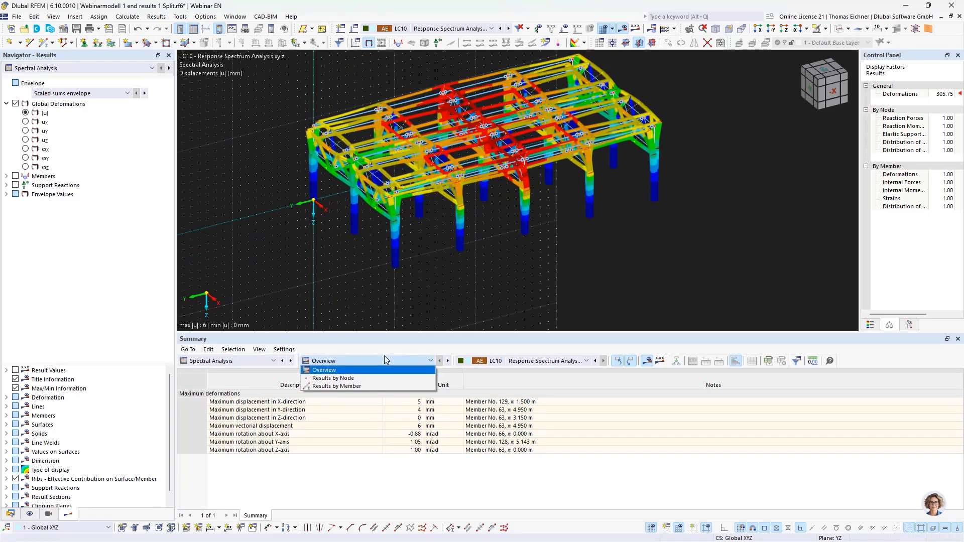
pyautogui.click(384, 355)
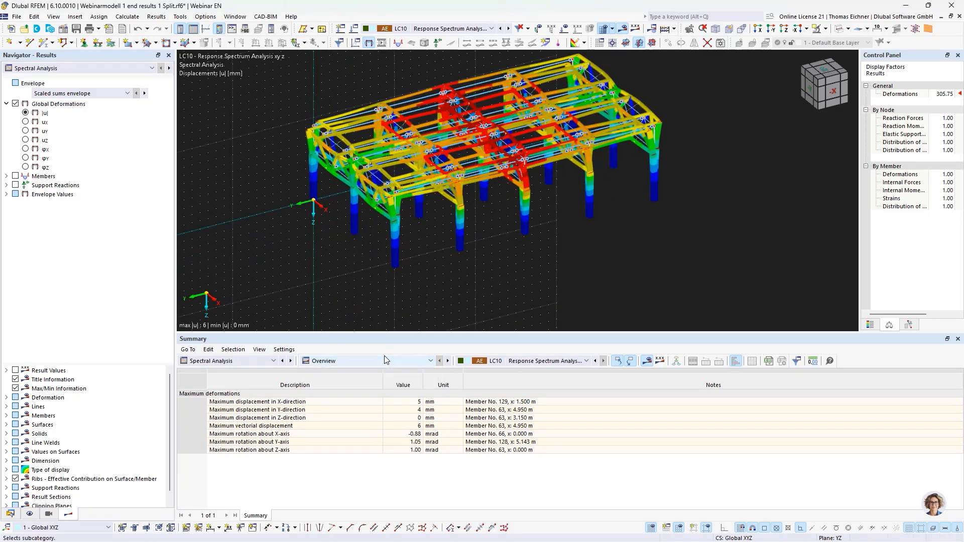
pyautogui.click(384, 355)
pyautogui.click(384, 355)
pyautogui.click(594, 361)
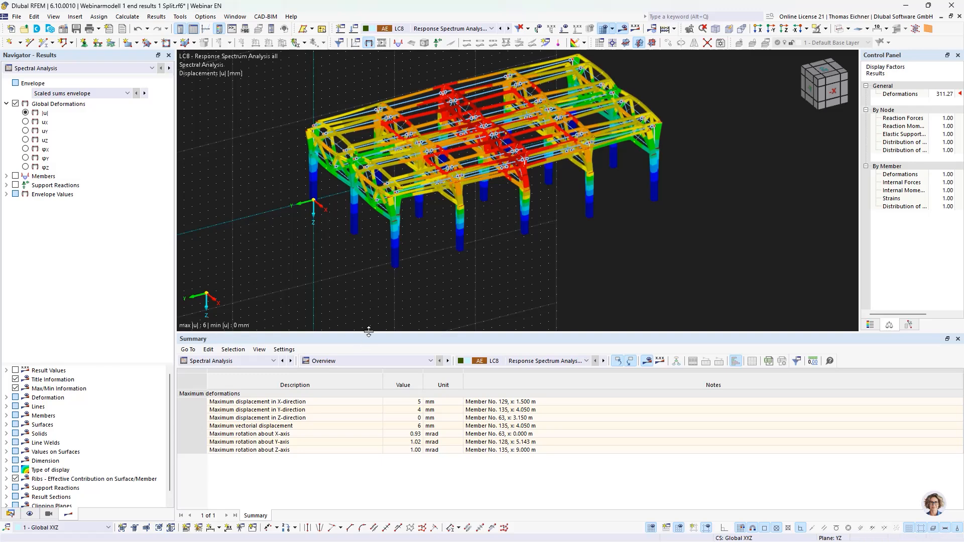
pyautogui.moveTo(368, 331); pyautogui.dragTo(368, 331)
pyautogui.scroll(-2, 336, 268)
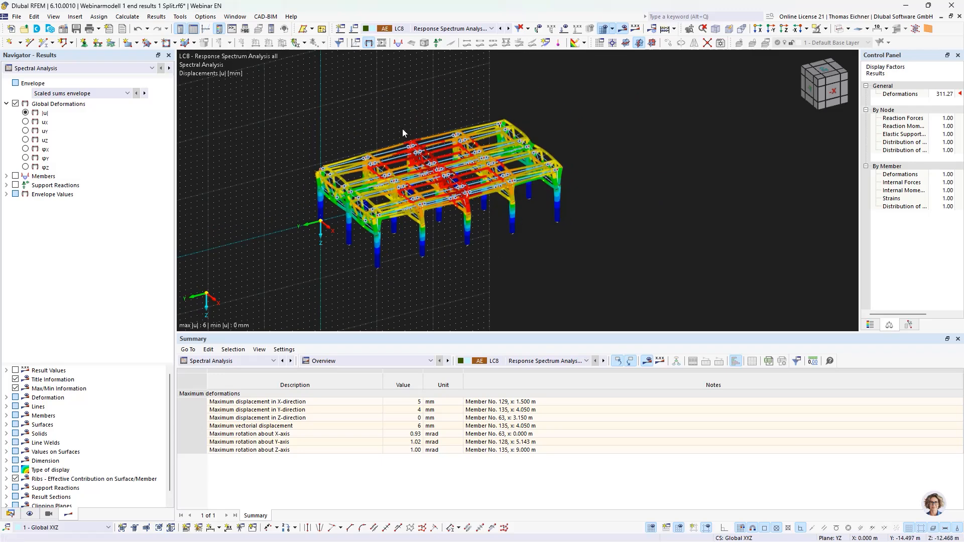
pyautogui.moveTo(348, 122); pyautogui.dragTo(358, 112, button='middle')
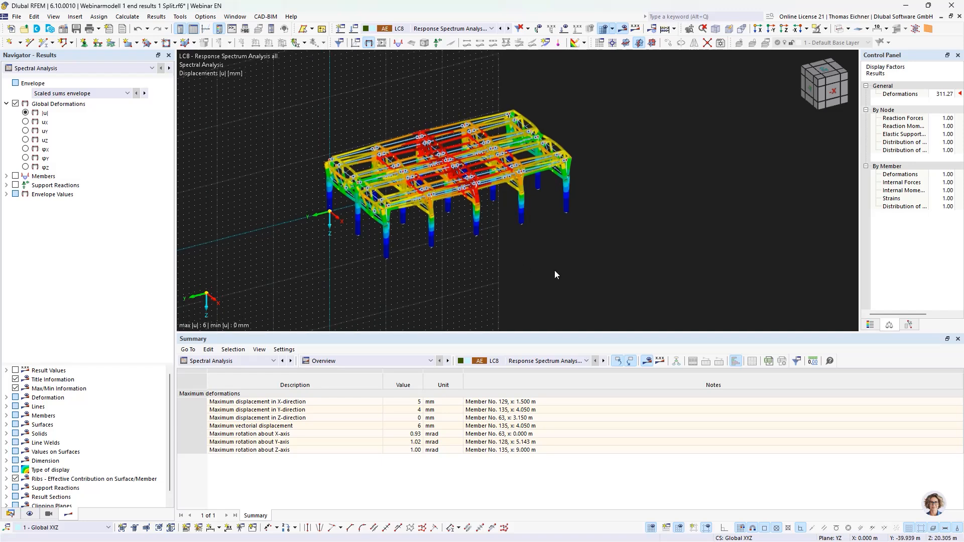
# Review LC10's assigned response spectra and activate all modes in its mode selection.
pyautogui.click(355, 30)
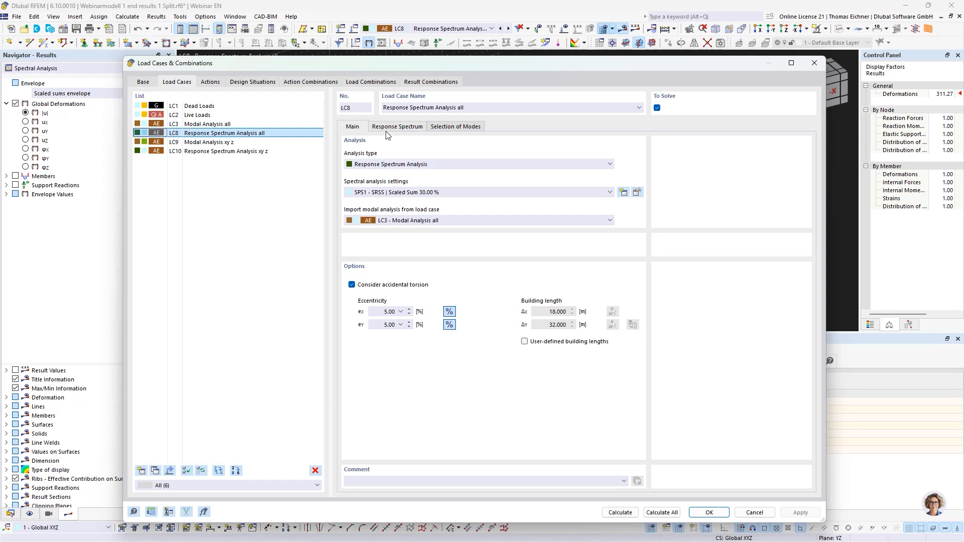
pyautogui.click(229, 151)
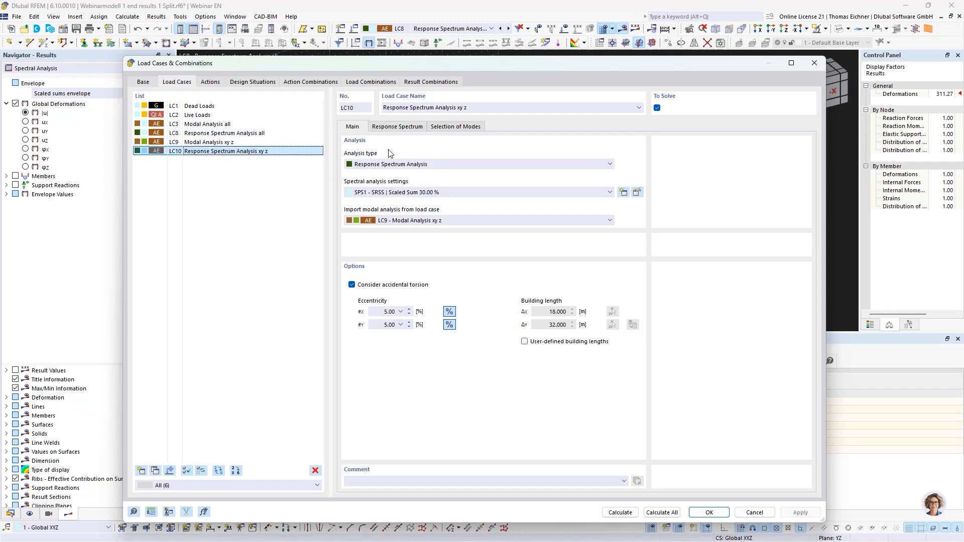
pyautogui.click(395, 128)
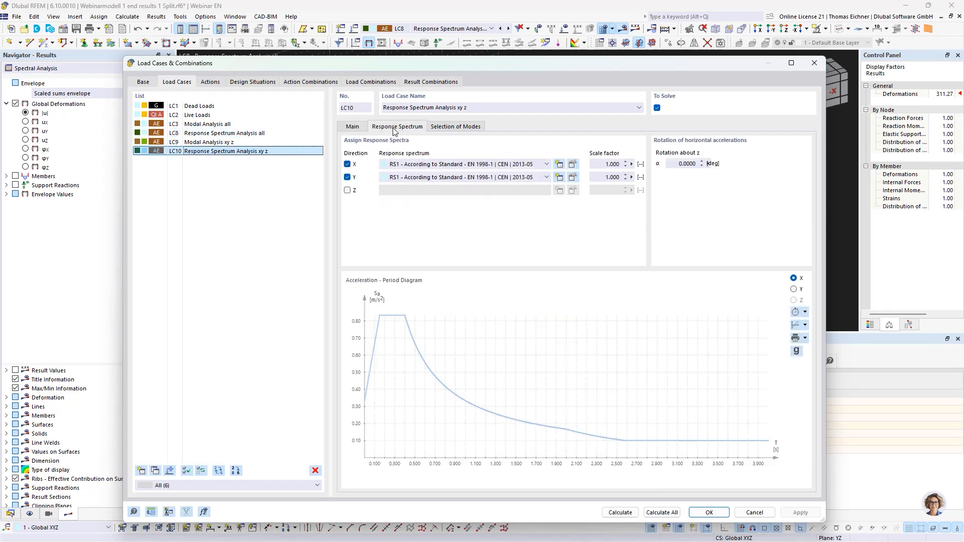
pyautogui.click(444, 128)
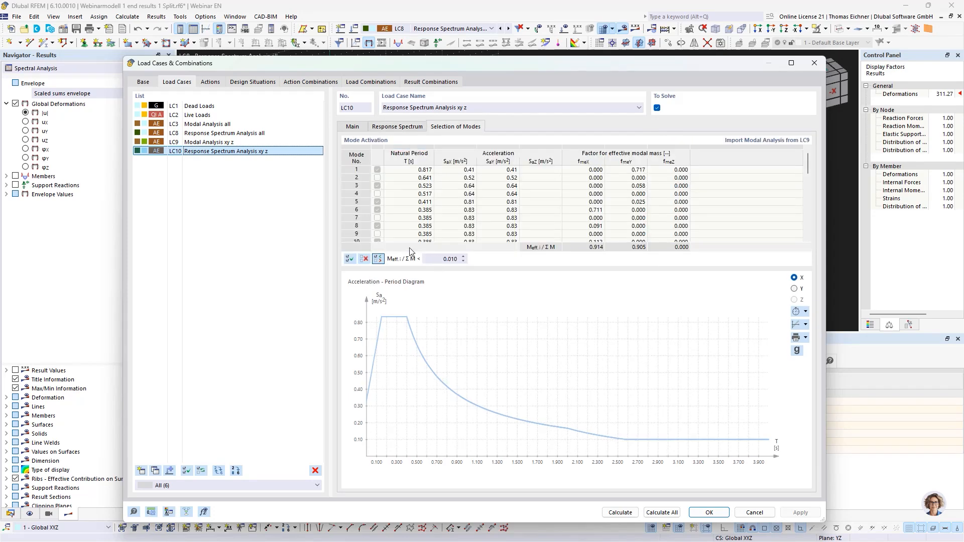
pyautogui.click(349, 259)
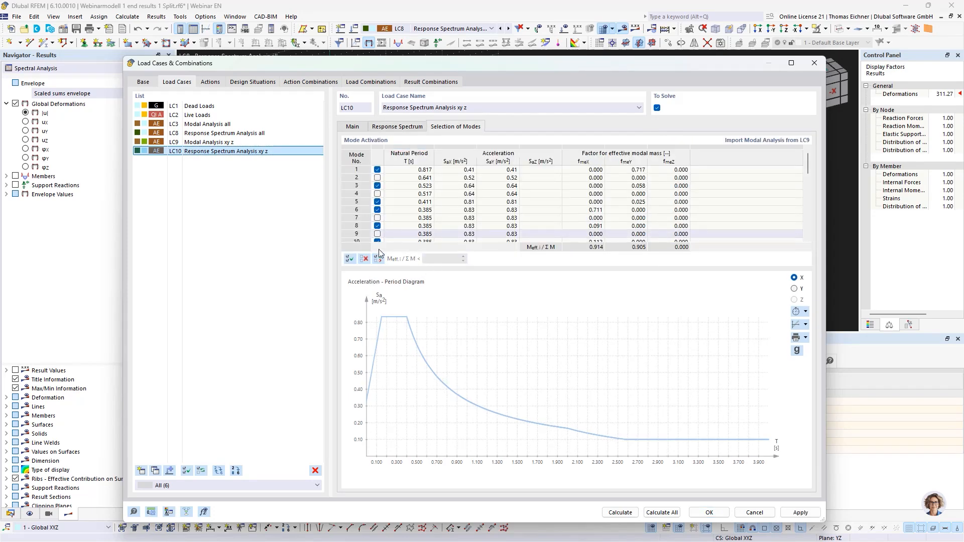
pyautogui.click(350, 259)
pyautogui.scroll(-9, 384, 204)
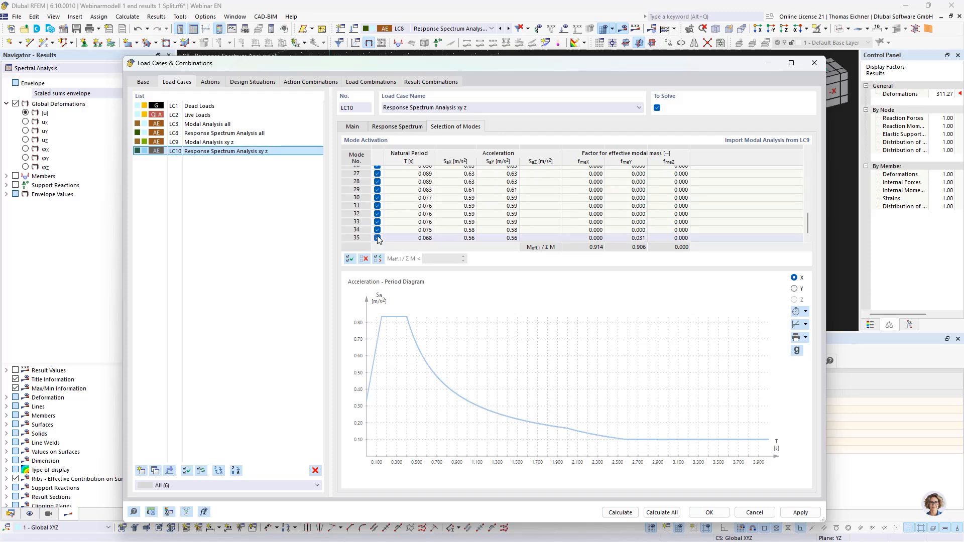
pyautogui.scroll(9, 379, 201)
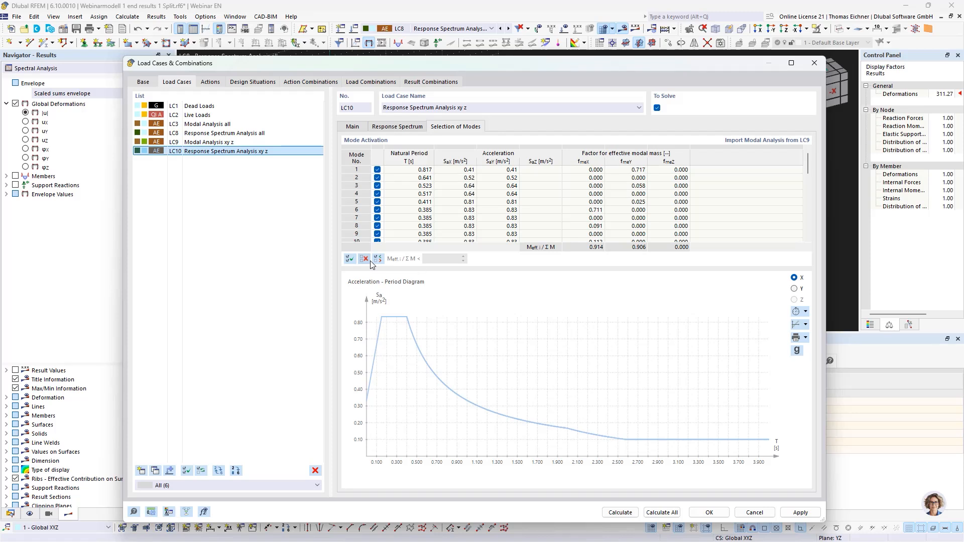
# Check the second mode's effective modal mass factors in LC10 and switch its mode activation to automatic filtering by effective mass ratio.
pyautogui.click(598, 179)
pyautogui.click(632, 178)
pyautogui.click(675, 180)
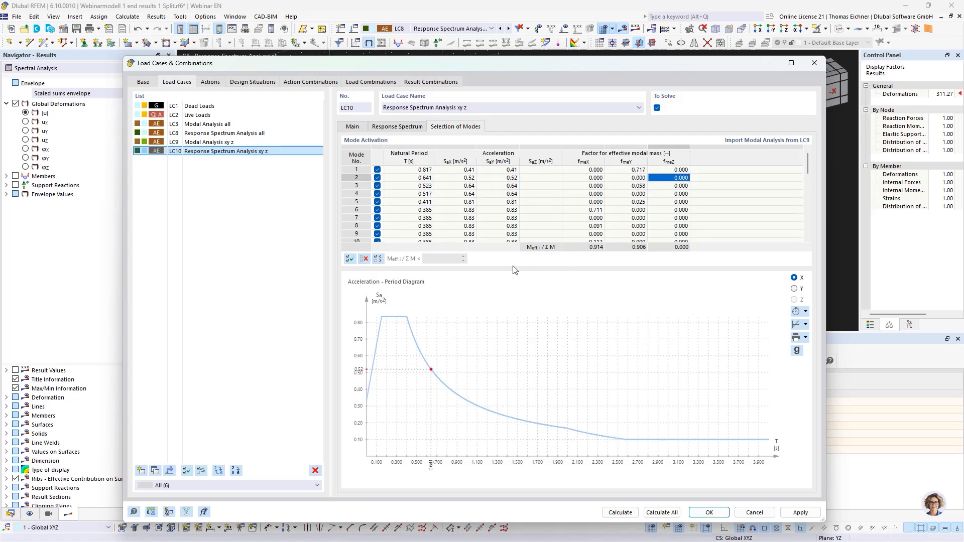
pyautogui.click(376, 260)
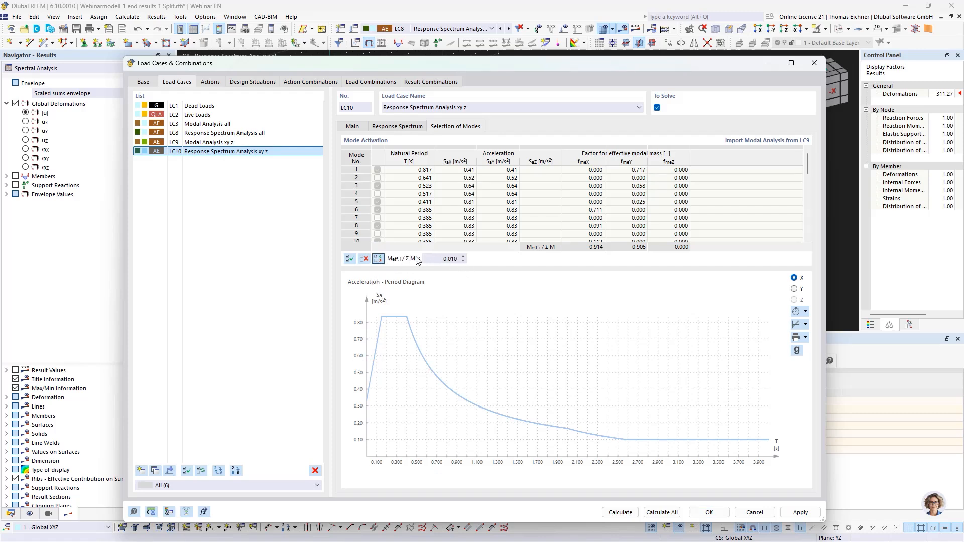
# Try several thresholds for LC10's automatic mode filter and set the effective modal mass ratio limit to 0.020.
pyautogui.doubleClick(432, 259)
pyautogui.write('0,05')
pyautogui.press('BackSpace')
pyautogui.write('1')
pyautogui.press('BackSpace')
pyautogui.write('2')
pyautogui.press('BackSpace')
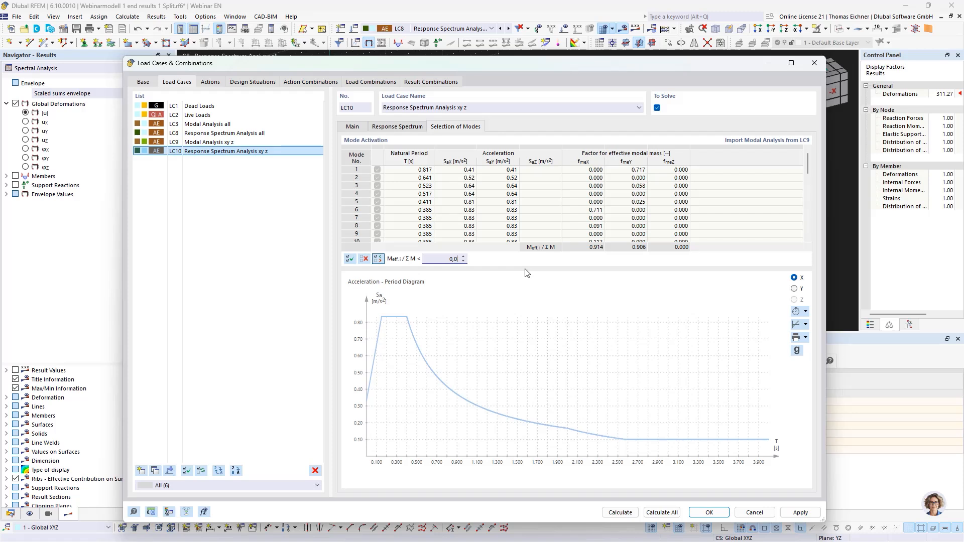
pyautogui.write('3')
pyautogui.press('BackSpace')
pyautogui.write('2')
pyautogui.click(641, 250)
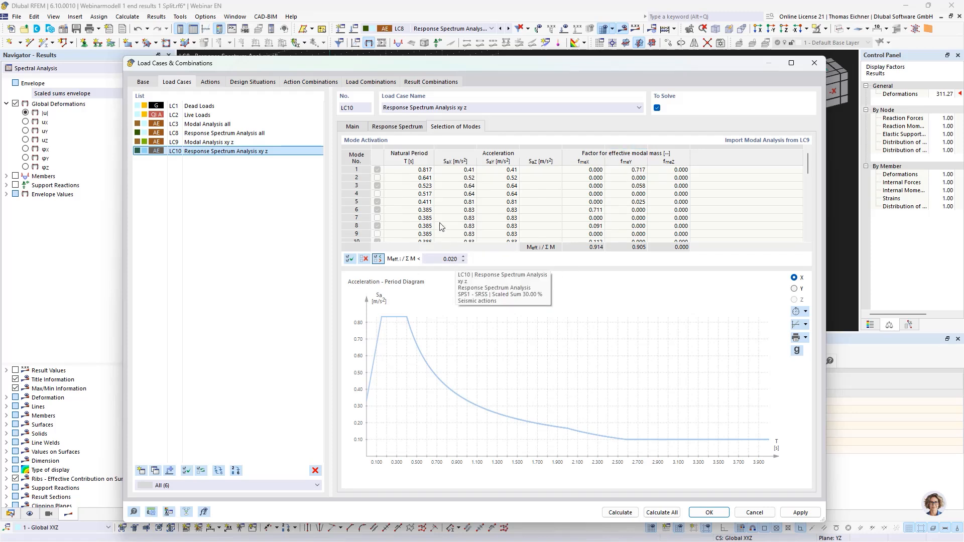
# Examine LC10's mode list to see which modes the effective mass threshold activates.
pyautogui.scroll(-1, 394, 186)
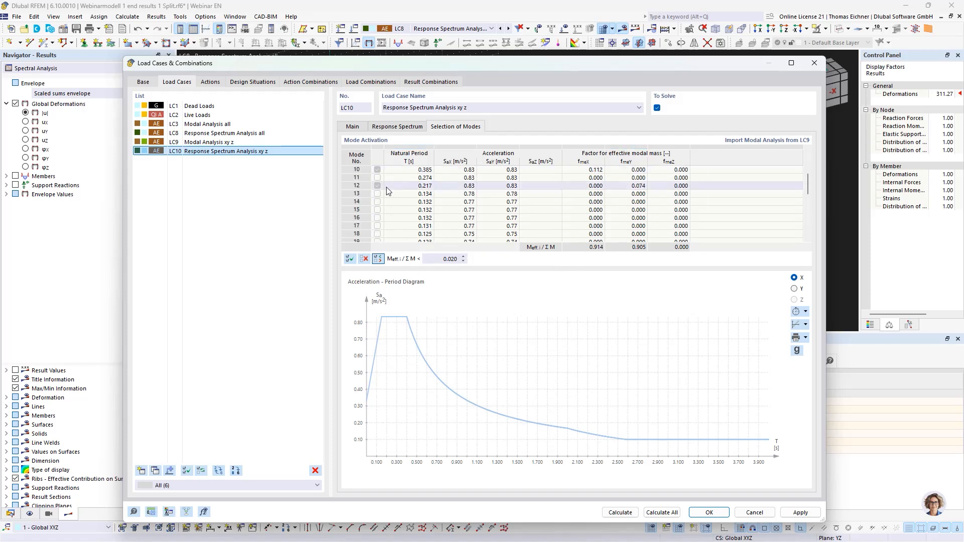
pyautogui.scroll(-8, 387, 190)
pyautogui.scroll(7, 391, 211)
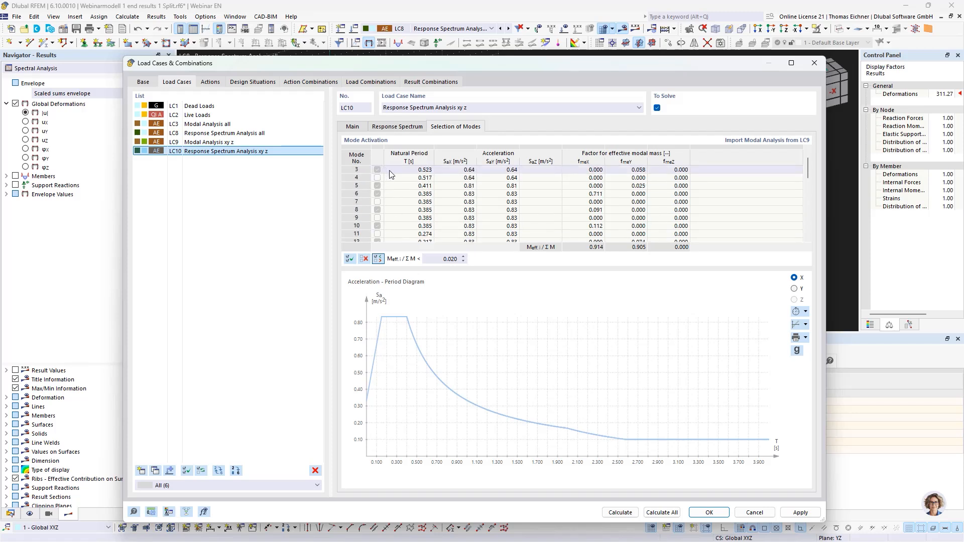
pyautogui.scroll(2, 384, 195)
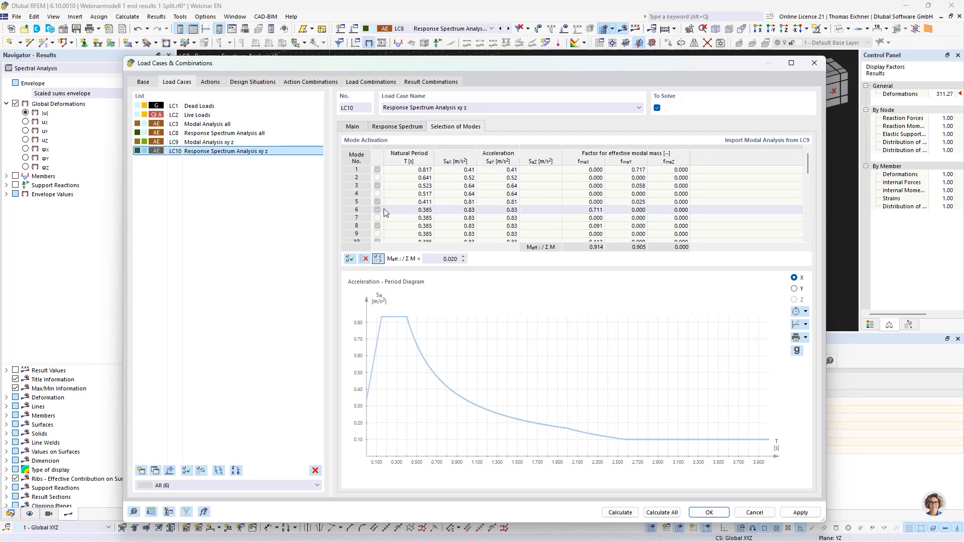
pyautogui.scroll(-7, 387, 216)
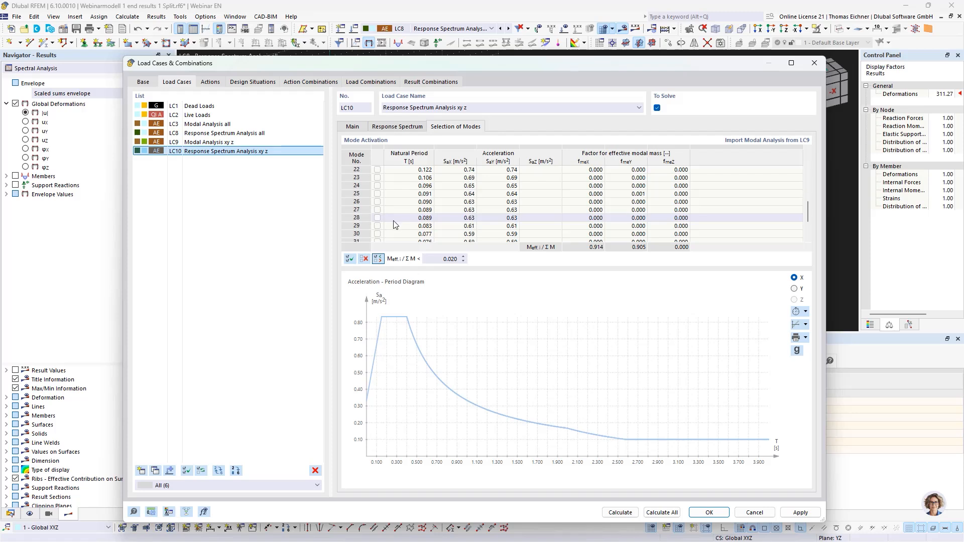
pyautogui.scroll(-2, 395, 224)
pyautogui.scroll(9, 388, 236)
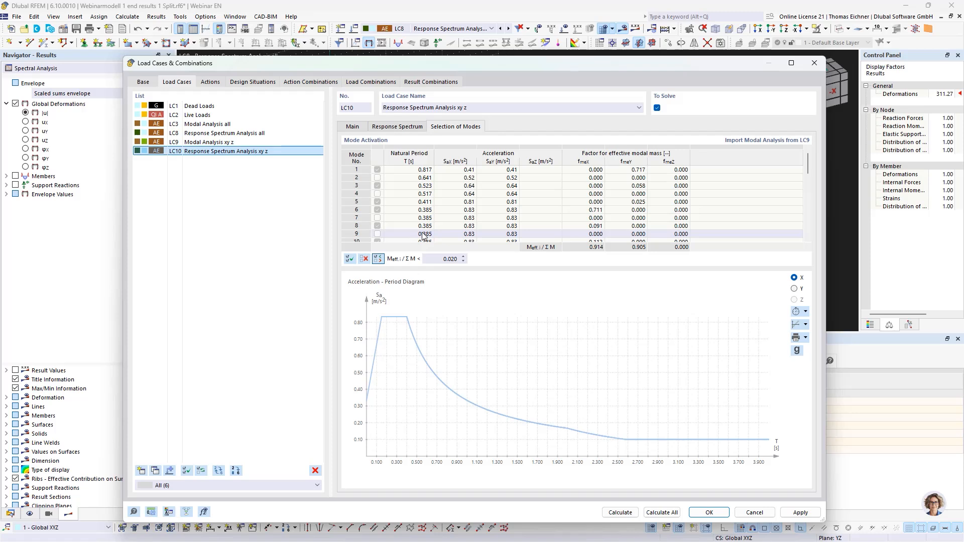
# Examine LC8's mode selection through the higher modes, checking their activation and effective modal mass factors.
pyautogui.click(249, 133)
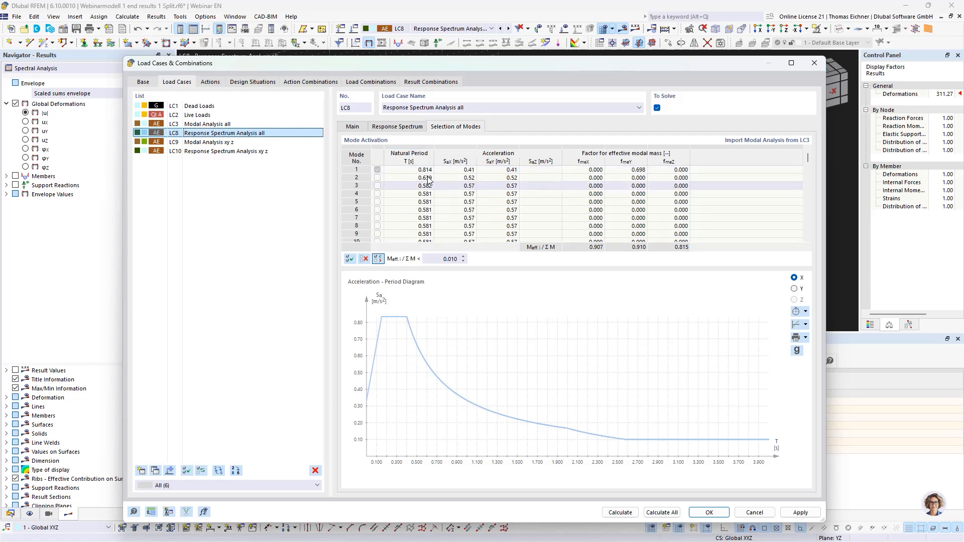
pyautogui.scroll(-12, 386, 176)
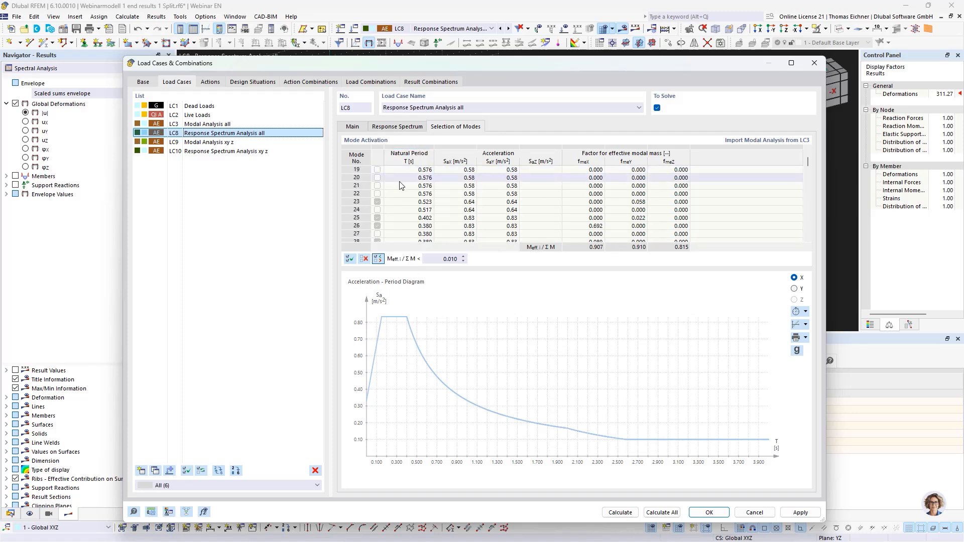
pyautogui.scroll(-20, 397, 183)
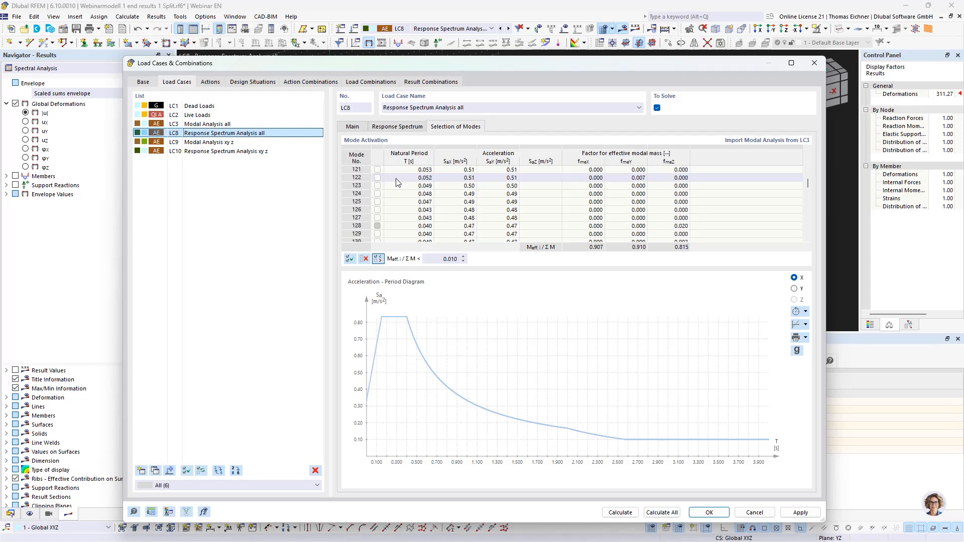
pyautogui.scroll(-20, 398, 182)
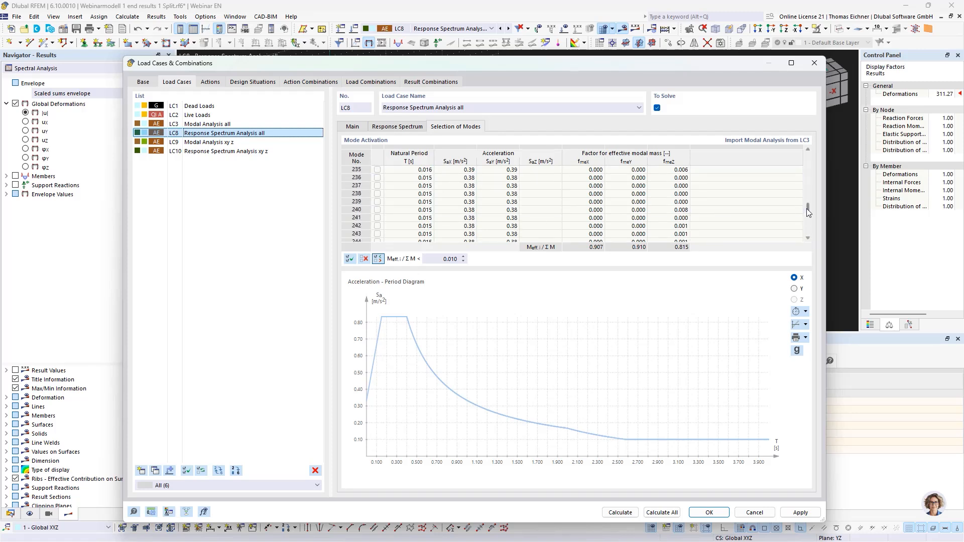
pyautogui.moveTo(806, 207); pyautogui.dragTo(811, 155)
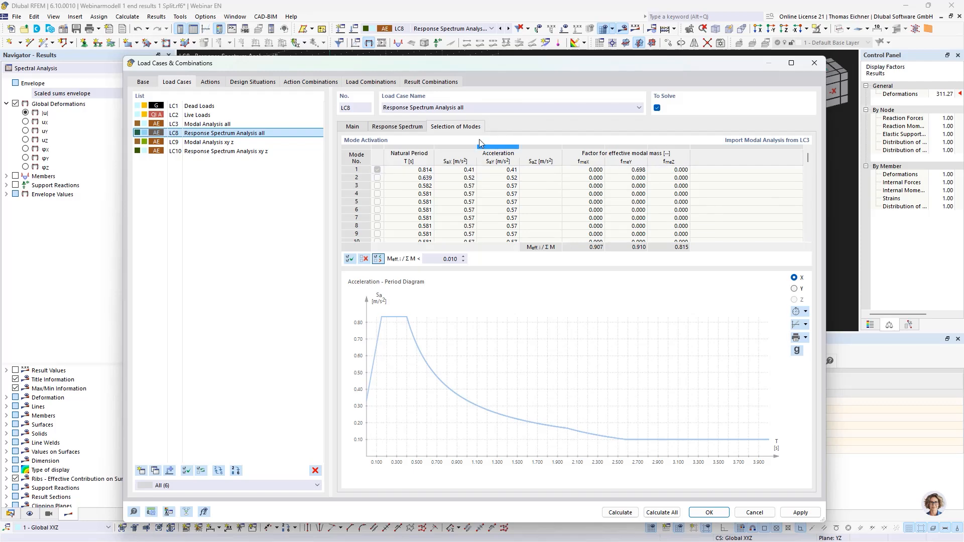
pyautogui.click(508, 111)
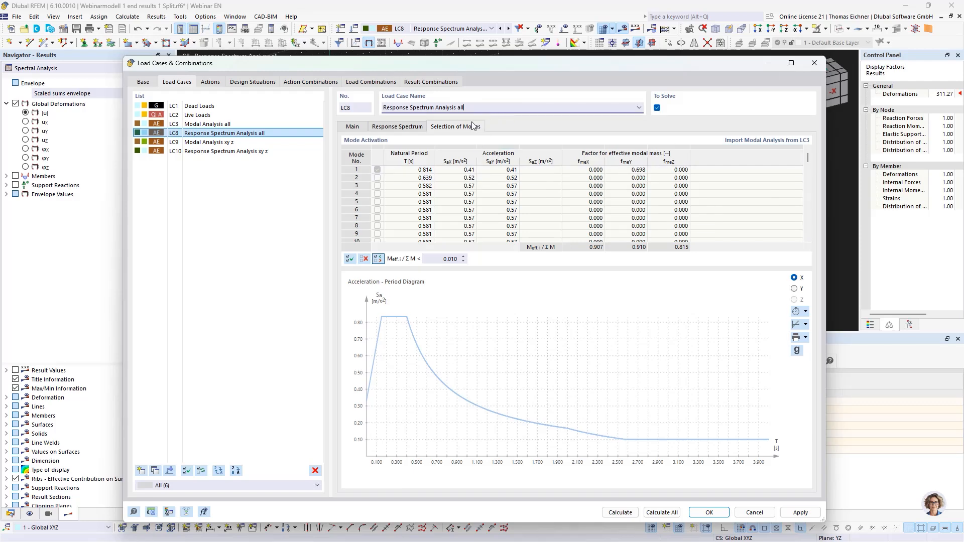
pyautogui.click(411, 131)
pyautogui.click(450, 132)
pyautogui.click(709, 512)
pyautogui.click(570, 346)
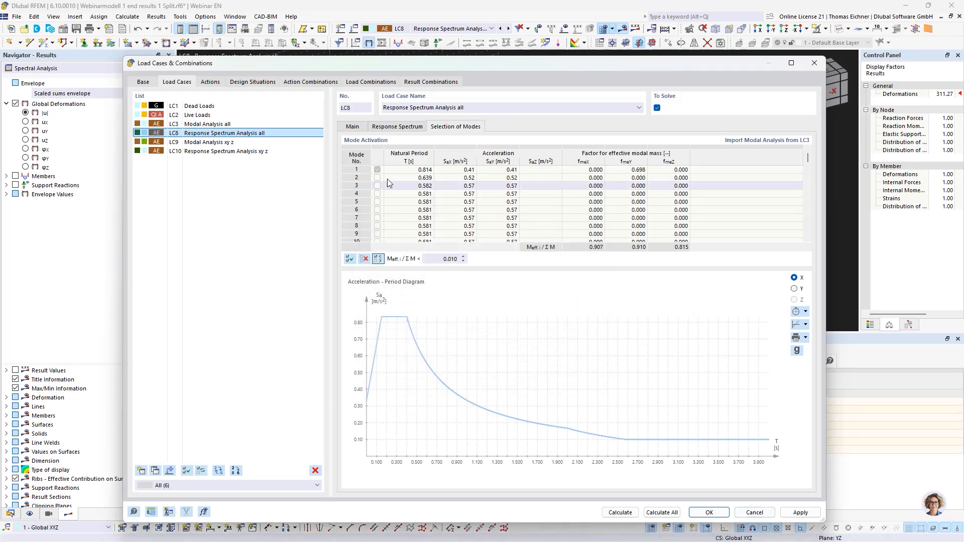
# Review LC8's spectral analysis settings, try switching off saving results of all selected modes, discard the change and close the load case settings.
pyautogui.click(357, 128)
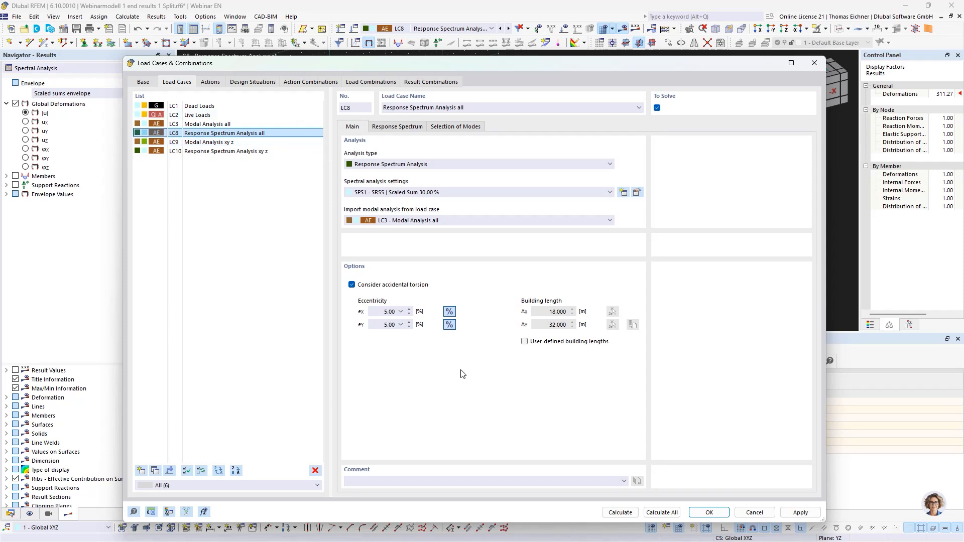
pyautogui.click(636, 193)
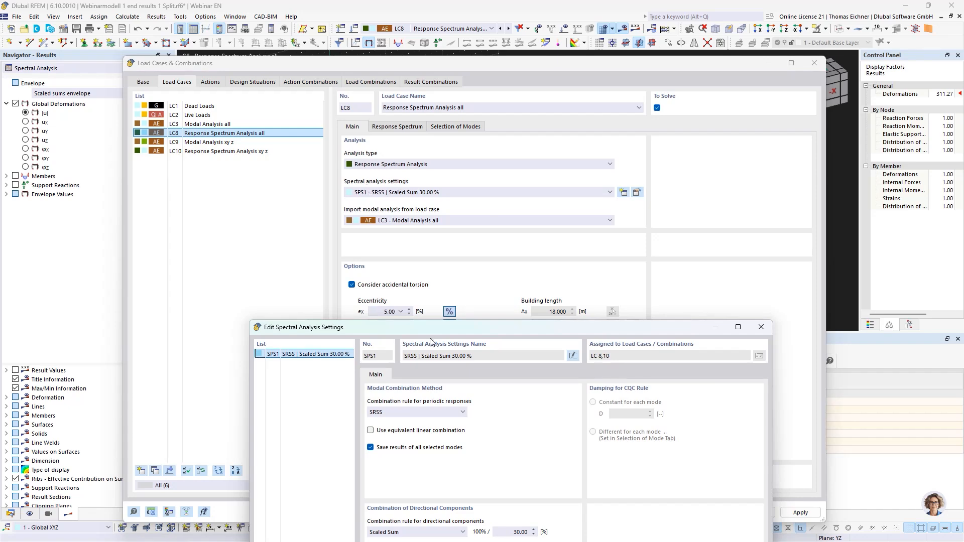
pyautogui.moveTo(437, 334); pyautogui.dragTo(421, 197)
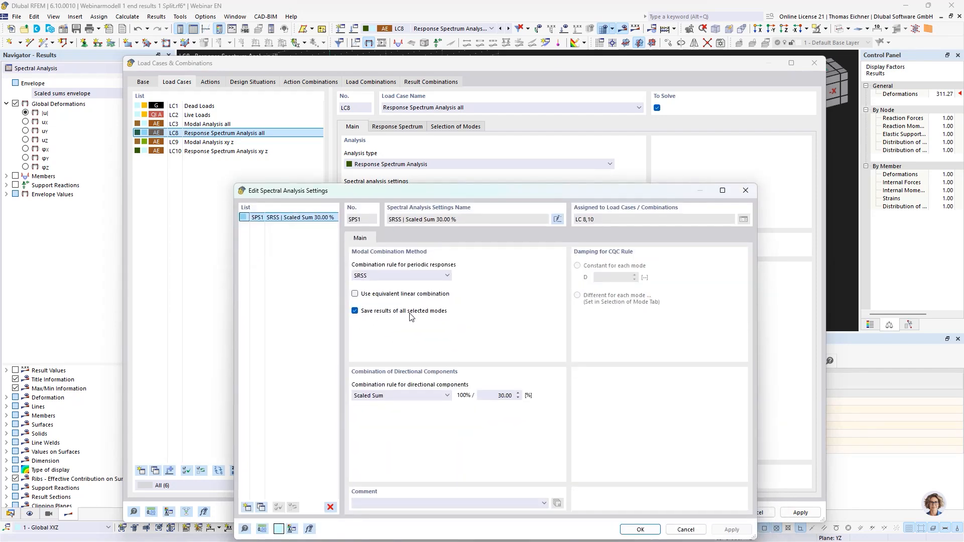
pyautogui.click(355, 311)
pyautogui.click(356, 311)
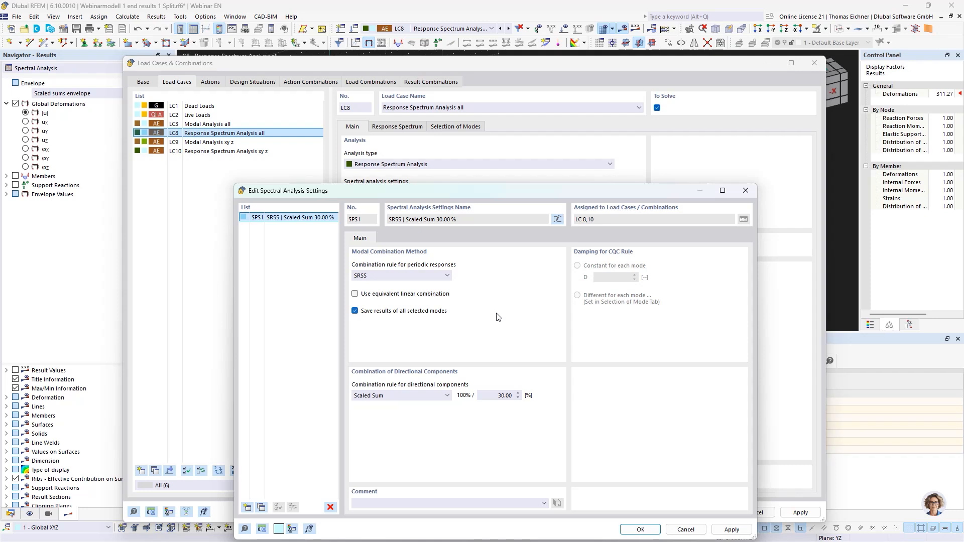
pyautogui.moveTo(509, 192); pyautogui.dragTo(470, 128)
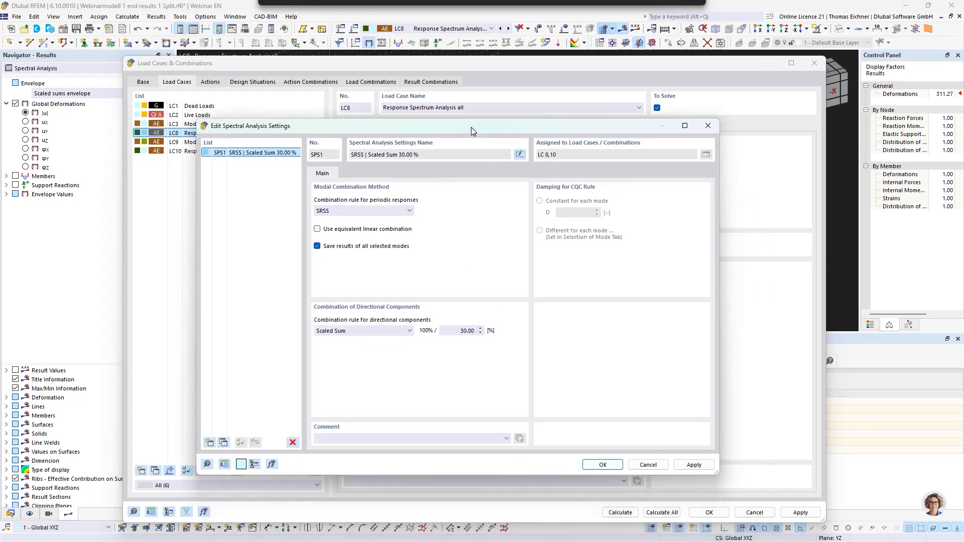
pyautogui.click(466, 250)
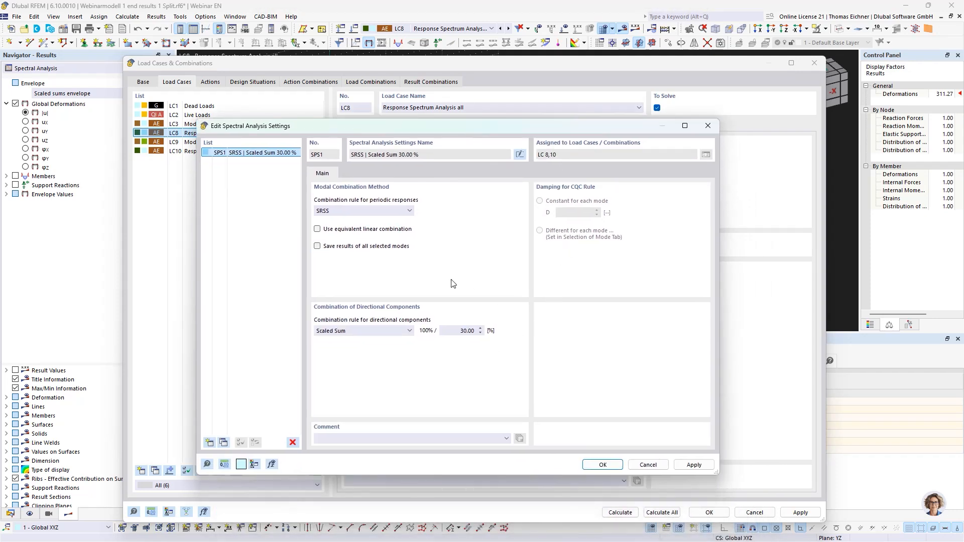
pyautogui.click(325, 247)
pyautogui.click(647, 465)
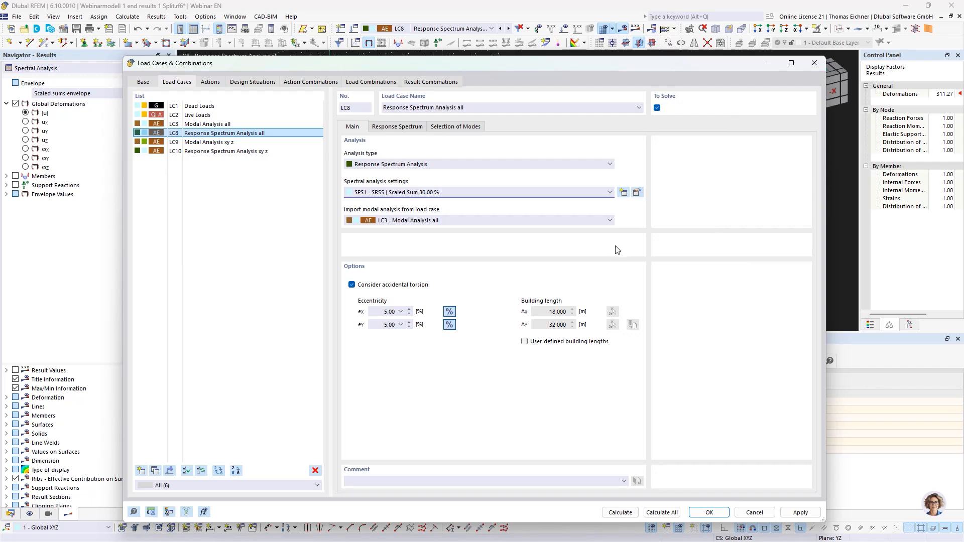
pyautogui.moveTo(589, 58); pyautogui.dragTo(583, 22)
pyautogui.click(809, 26)
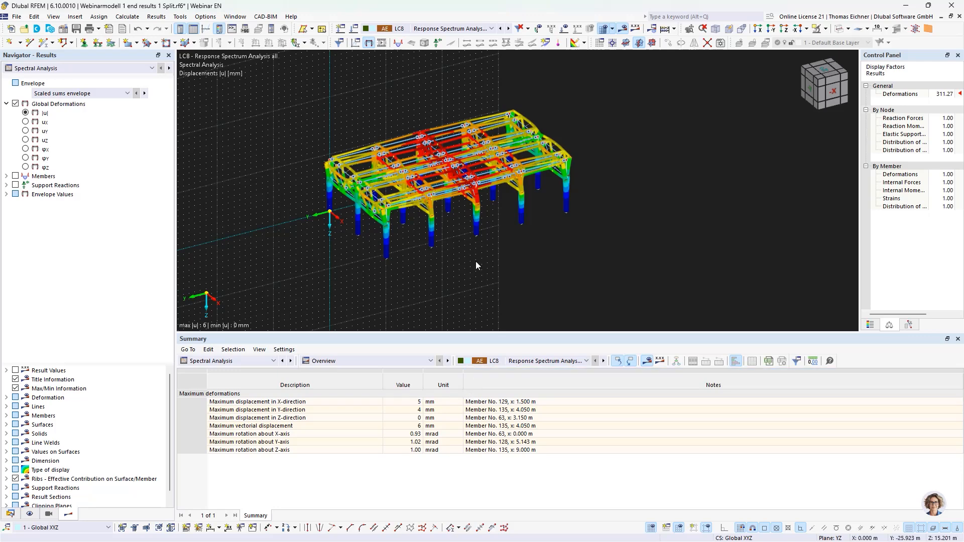
# Show the Concrete Design results table and open its design situation input data.
pyautogui.click(253, 362)
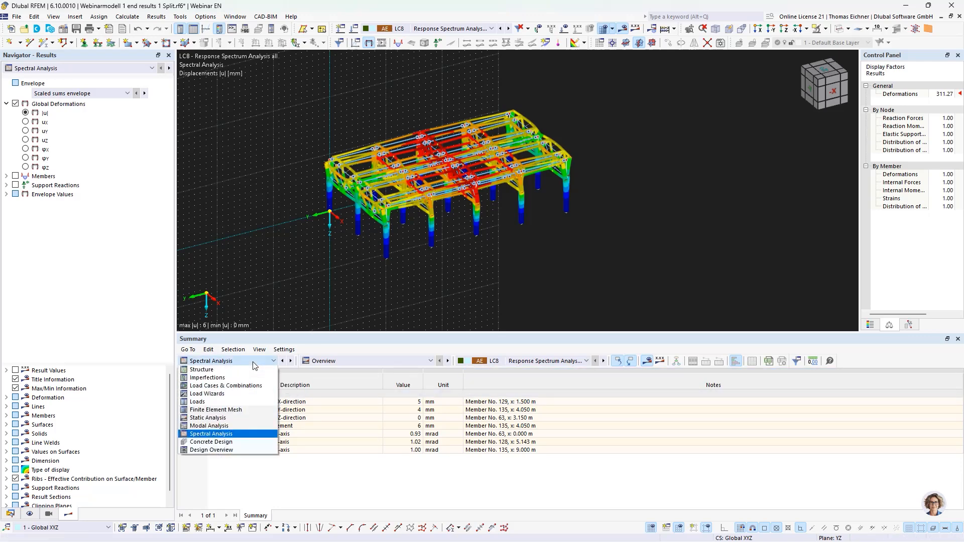
pyautogui.click(211, 442)
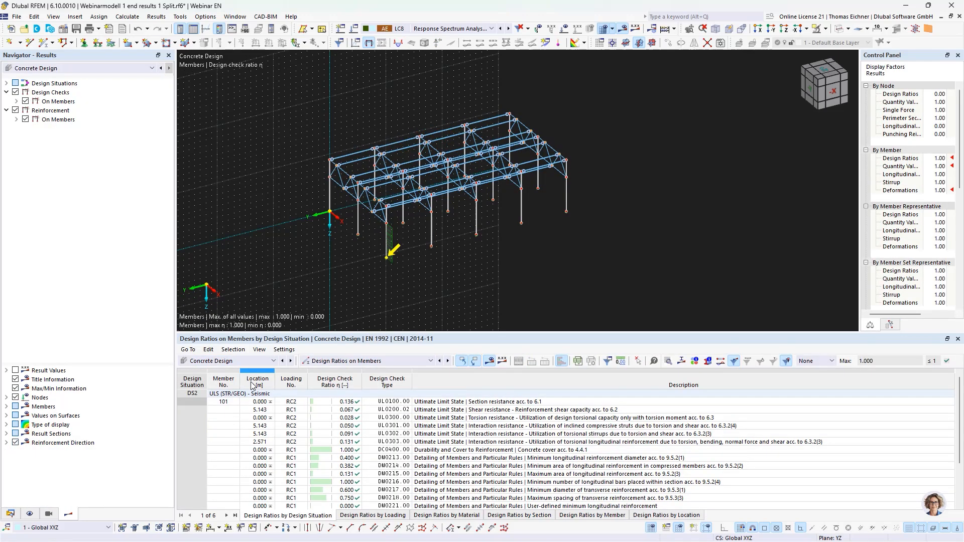
pyautogui.click(336, 361)
pyautogui.click(336, 372)
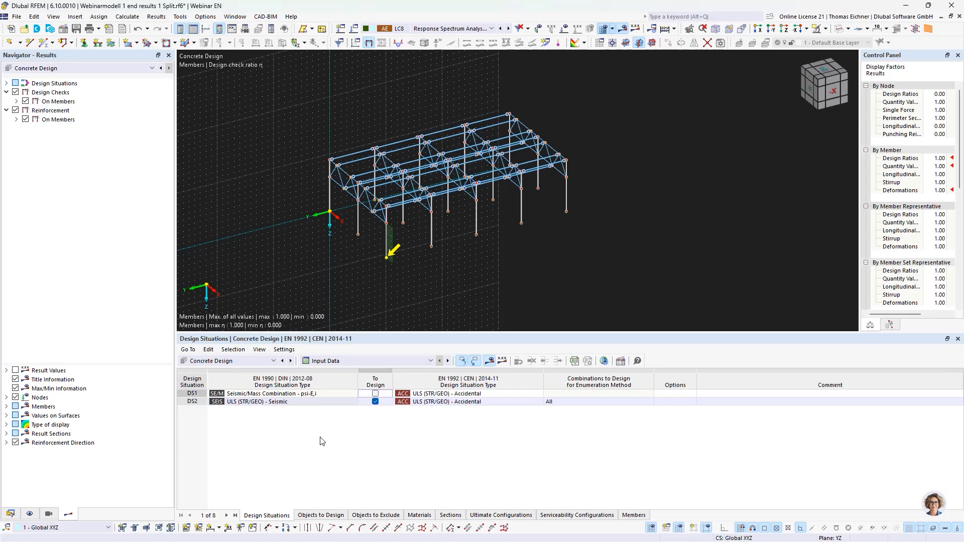
# Set DS2's EN 1992 design situation type to ULS (STR/GEO) - Permanent and transient and recalculate the concrete design.
pyautogui.click(266, 402)
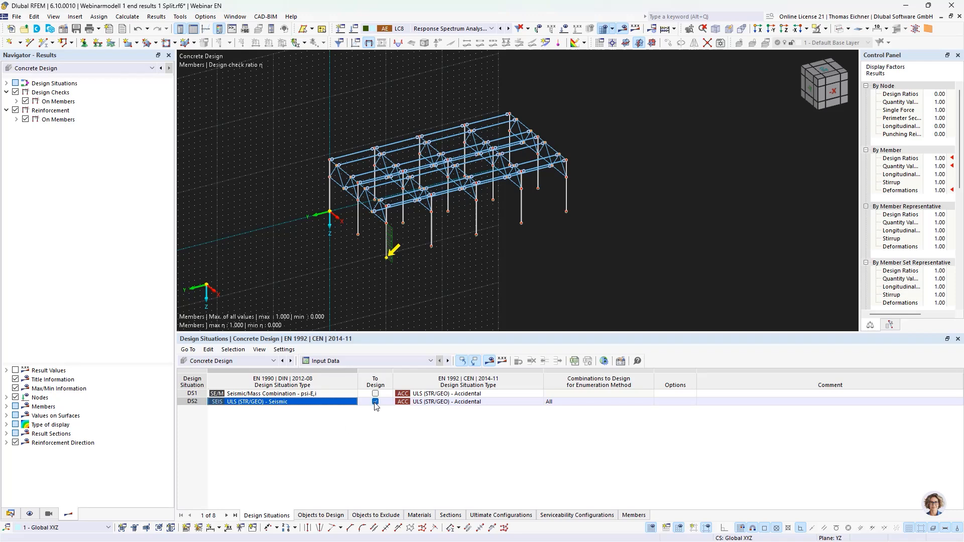
pyautogui.click(432, 401)
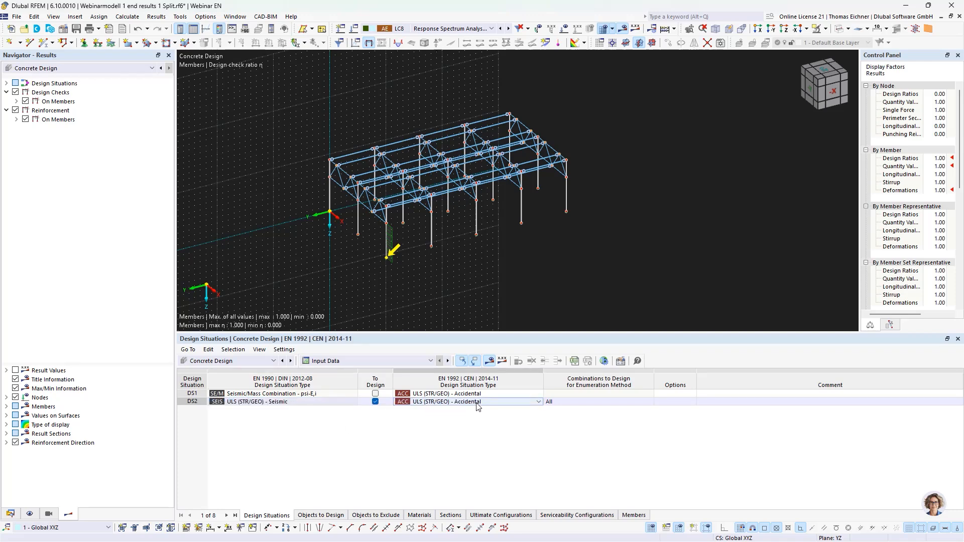
pyautogui.click(538, 401)
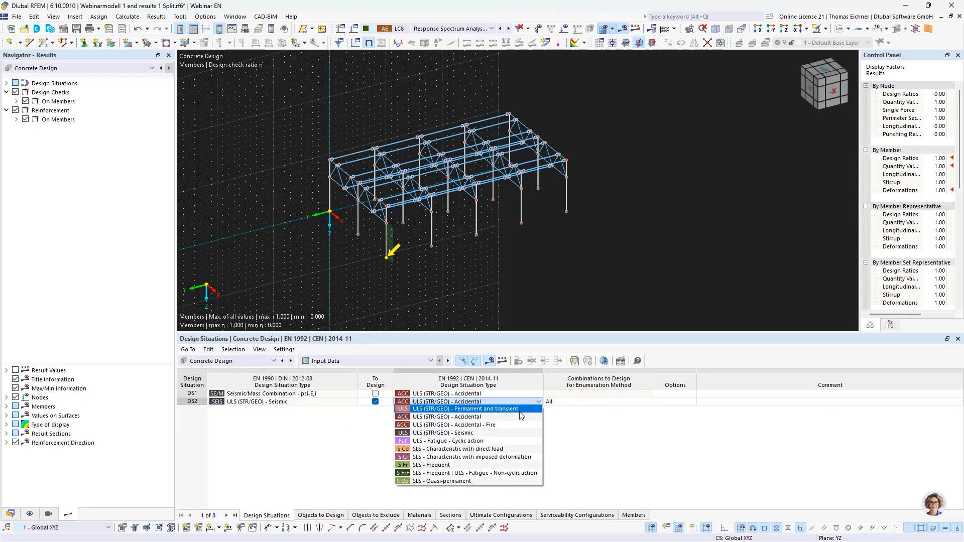
pyautogui.click(520, 410)
pyautogui.click(523, 324)
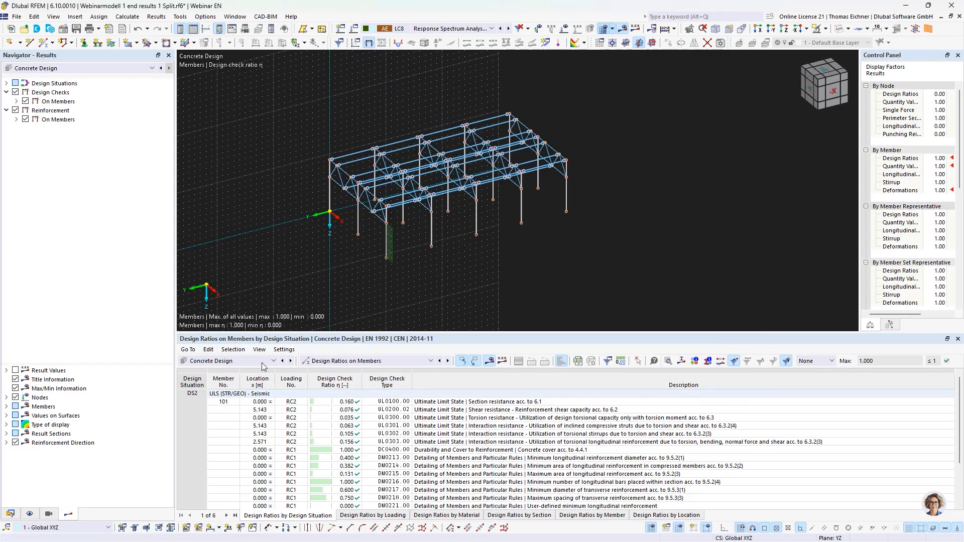
# Select the designed concrete column and open the details of its minimum longitudinal reinforcement diameter check DM0213.
pyautogui.scroll(5, 367, 228)
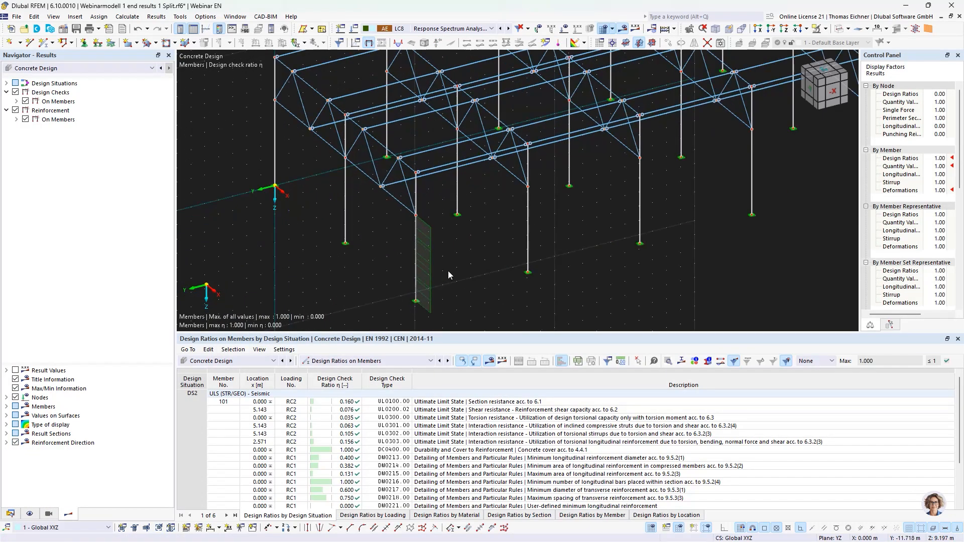
pyautogui.click(416, 266)
pyautogui.moveTo(382, 265); pyautogui.dragTo(381, 261, button='middle')
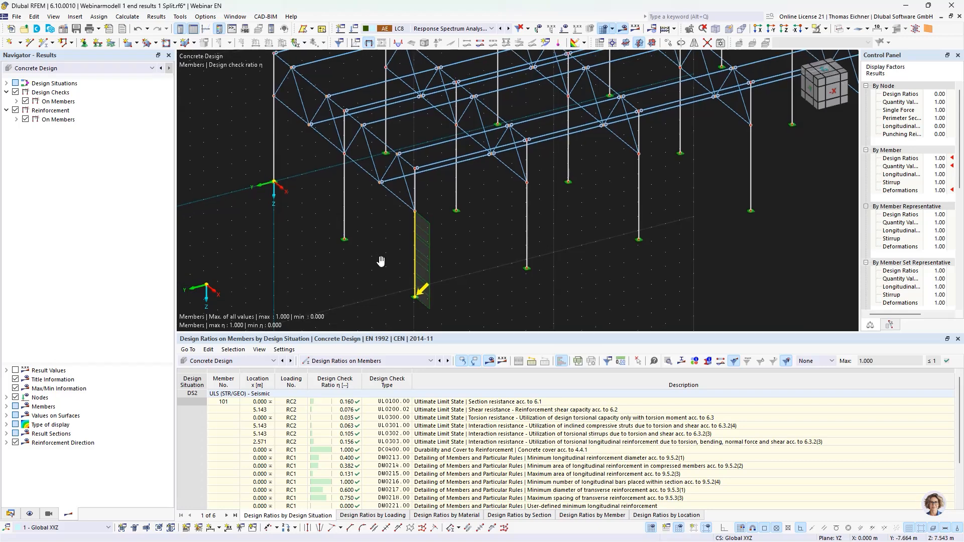
pyautogui.click(327, 460)
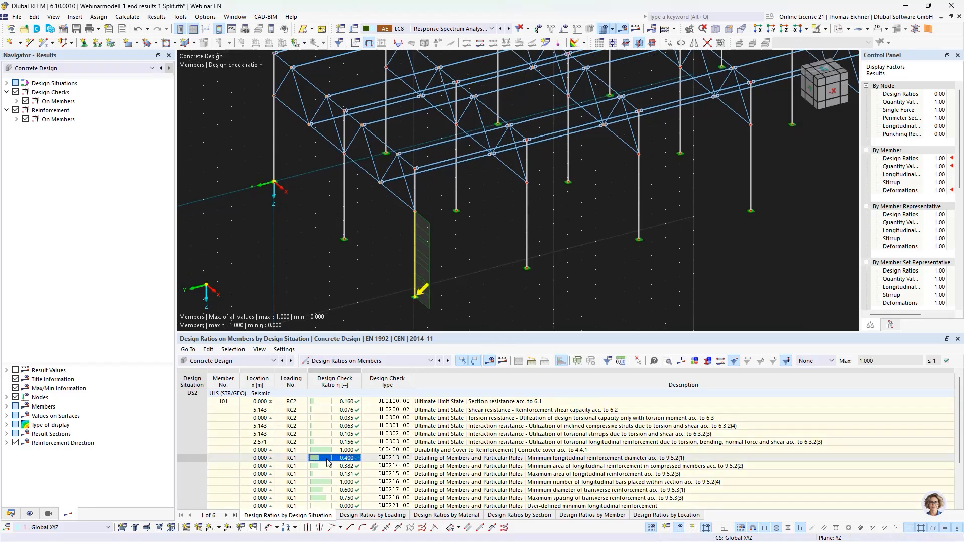
pyautogui.doubleClick(296, 459)
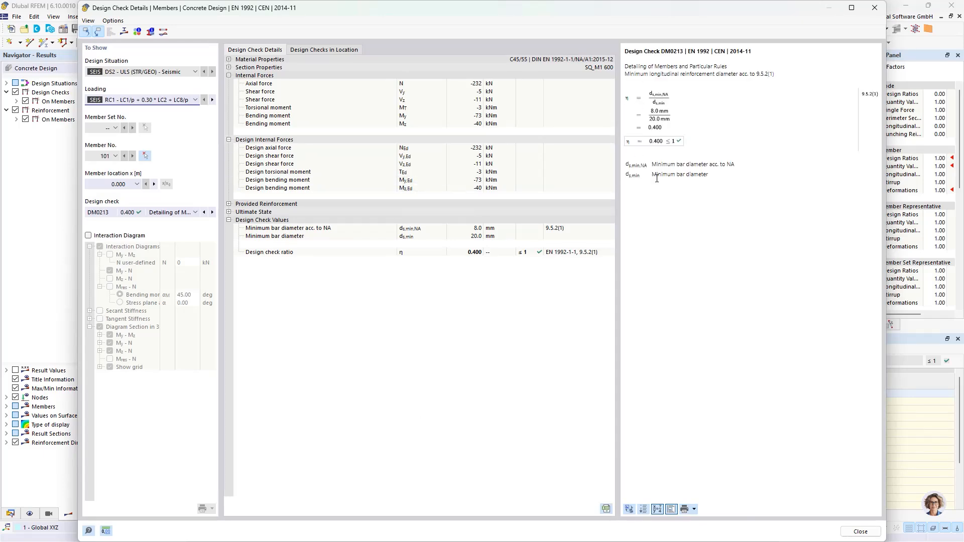
# Close the design check details and switch to the Webinarmodell 2_en.rf6 model, showing its barrel-shaped truss structure.
pyautogui.click(875, 8)
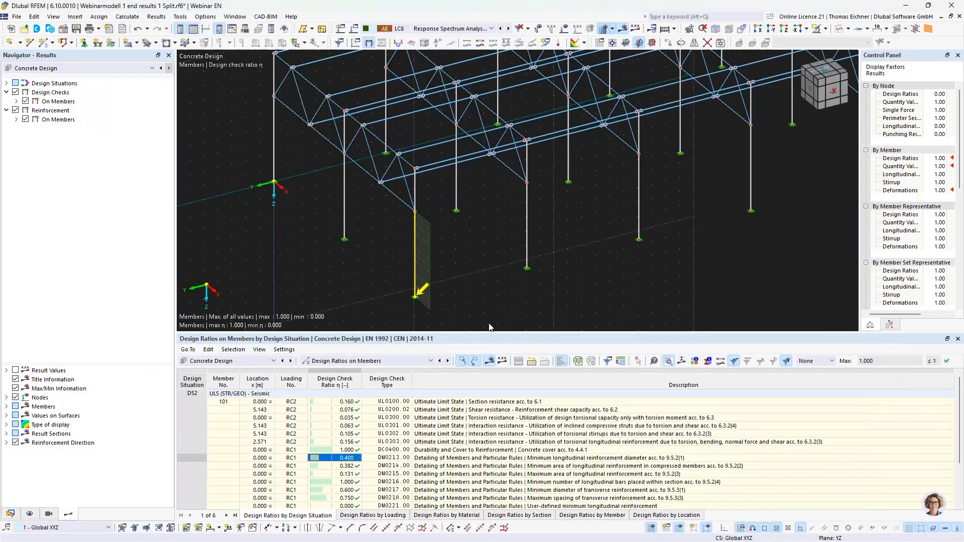
pyautogui.click(380, 460)
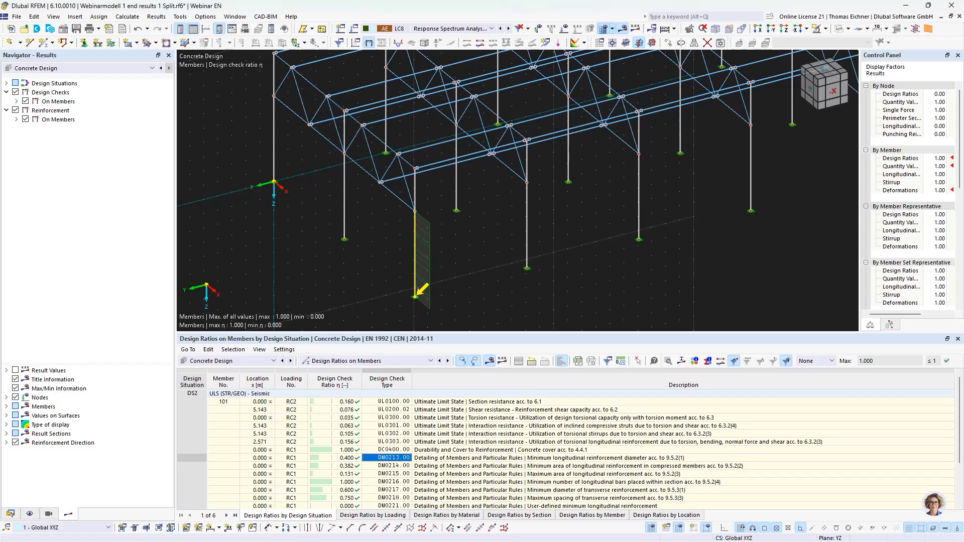
pyautogui.click(10, 514)
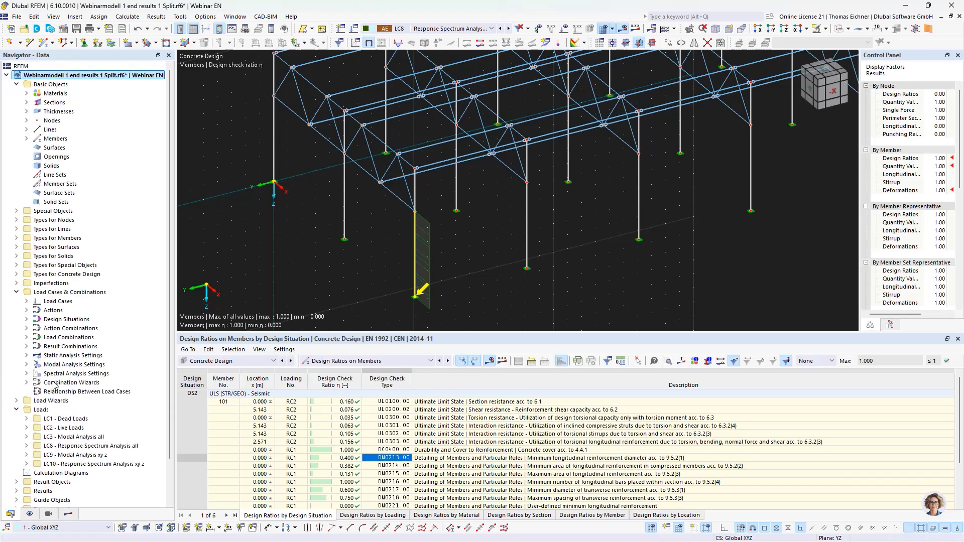
pyautogui.click(6, 75)
pyautogui.click(53, 93)
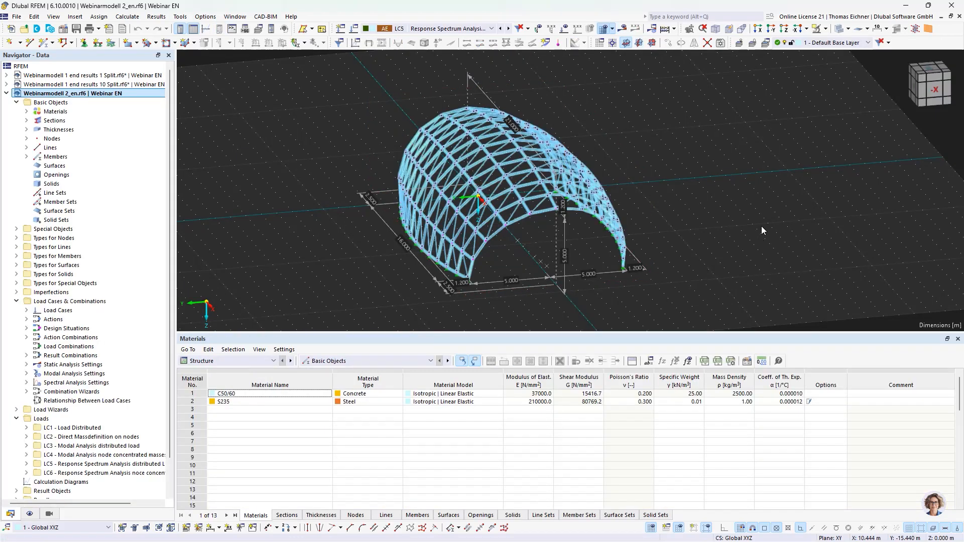
pyautogui.keyDown('ctrl'); pyautogui.moveTo(758, 201); pyautogui.dragTo(562, 286, button='middle'); pyautogui.keyUp('ctrl')
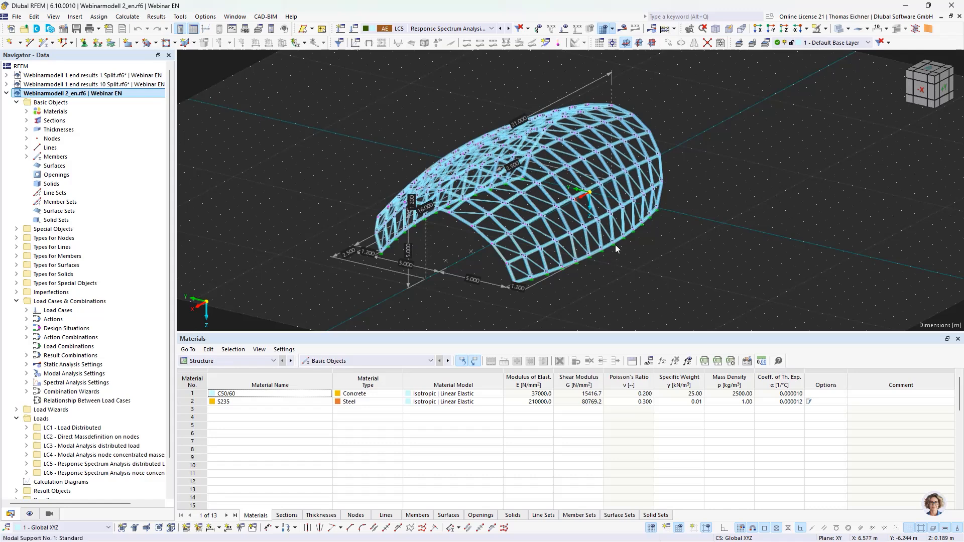
pyautogui.scroll(2, 478, 272)
pyautogui.moveTo(478, 272); pyautogui.dragTo(420, 281, button='middle')
pyautogui.scroll(-3, 422, 292)
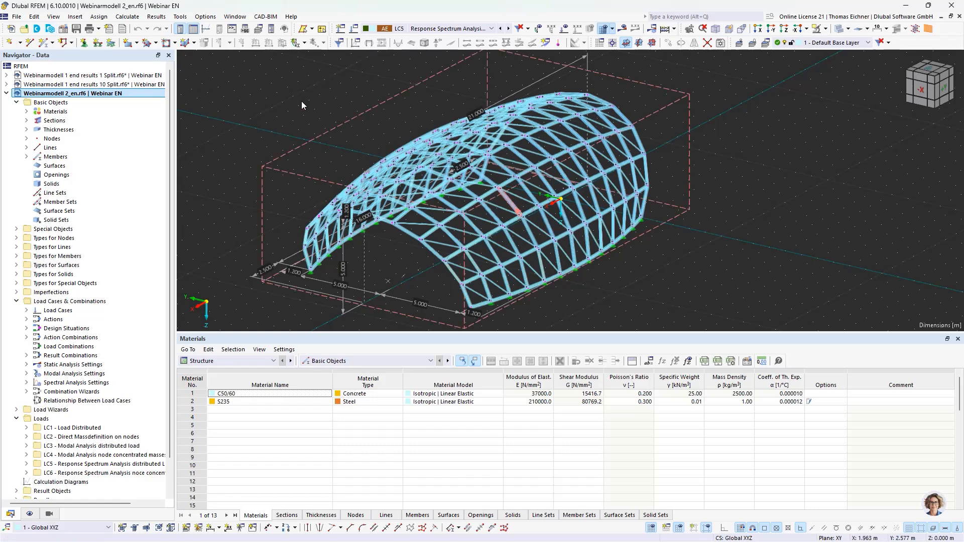
# Open the block library and browse the Rafters and Inverted Bowstring Beams categories.
pyautogui.click(50, 29)
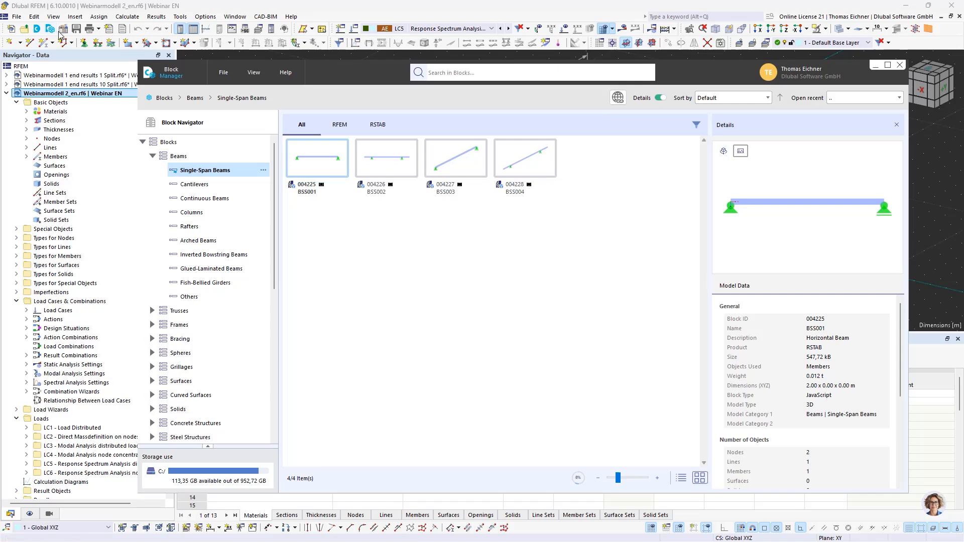
pyautogui.moveTo(318, 65); pyautogui.dragTo(321, 50)
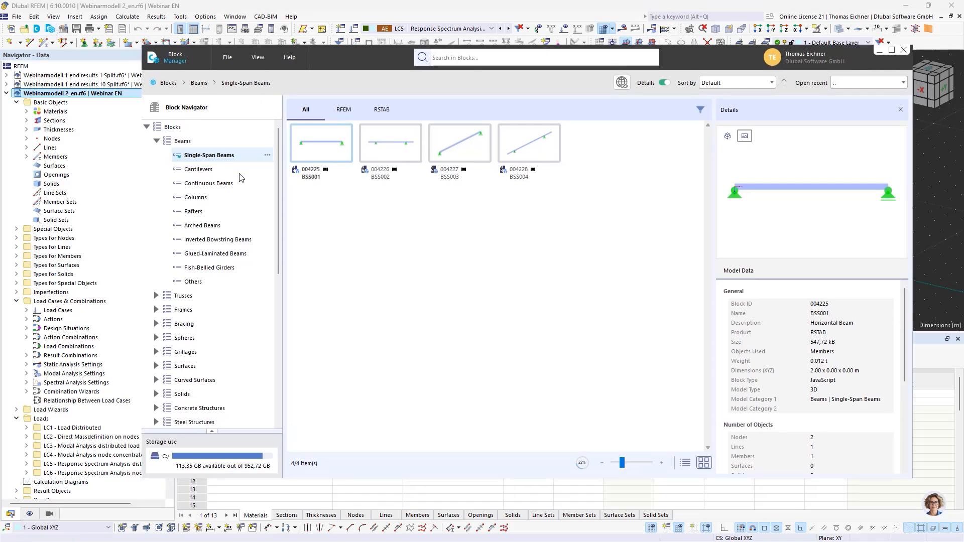
pyautogui.click(221, 198)
pyautogui.click(244, 211)
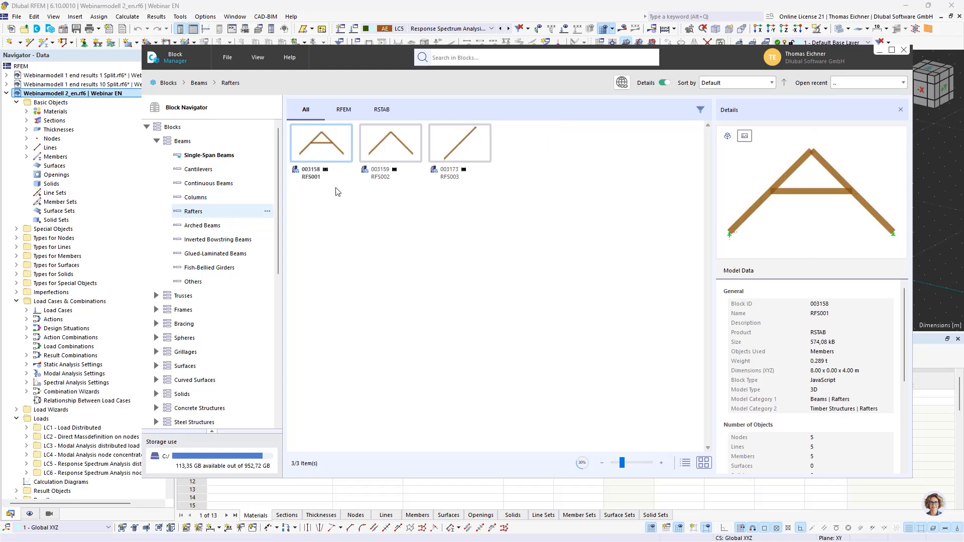
pyautogui.click(253, 240)
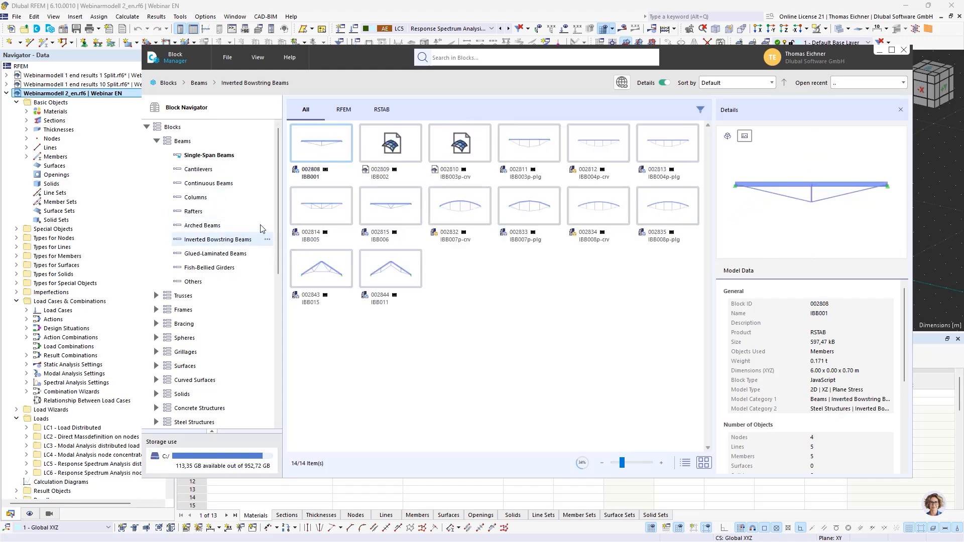
# Browse the 2D and Flat Truss Systems categories under Trusses and preview block FTS007.
pyautogui.click(156, 141)
pyautogui.click(159, 156)
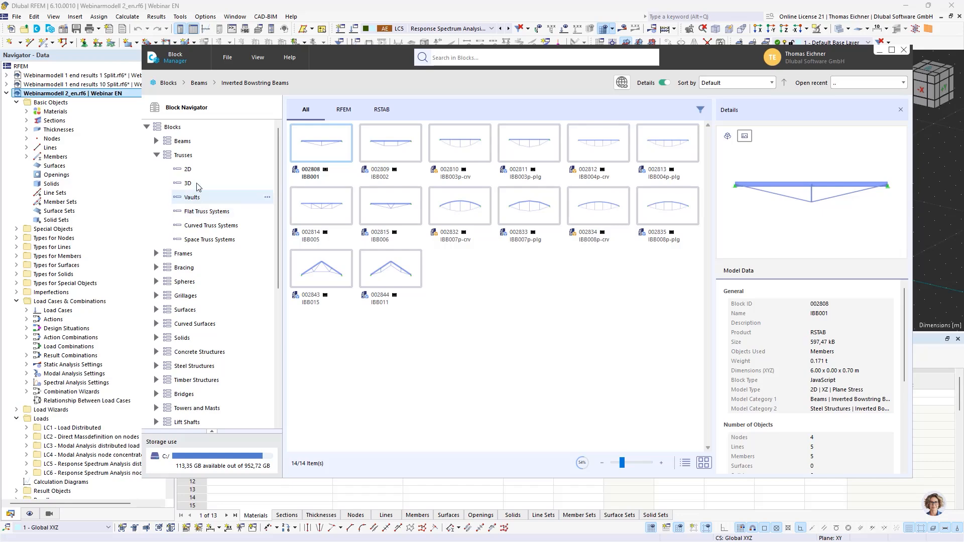
pyautogui.click(188, 170)
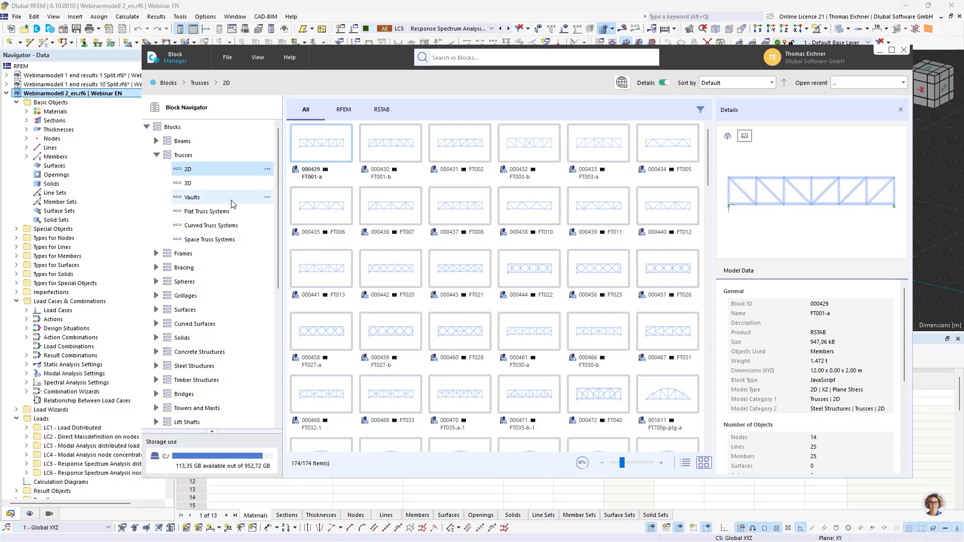
pyautogui.click(203, 213)
pyautogui.click(339, 215)
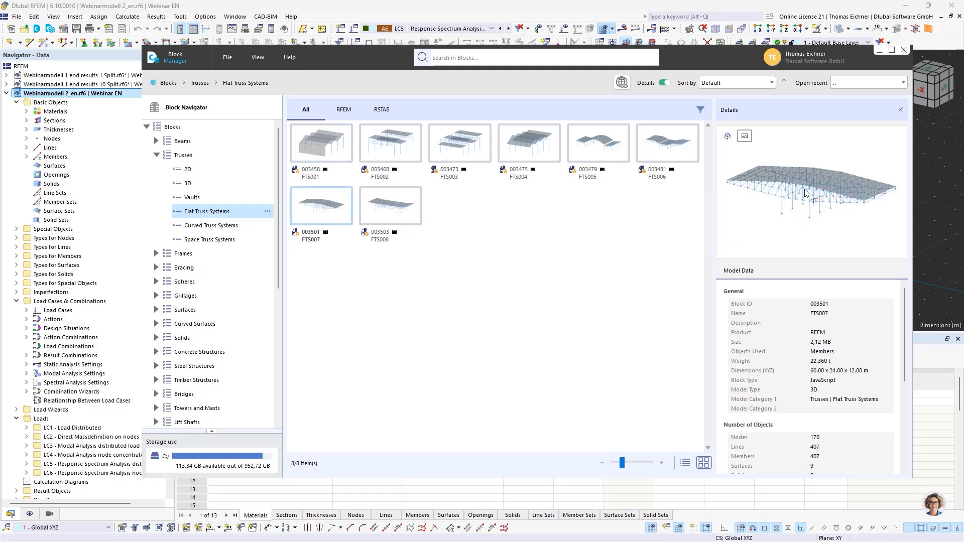
# Pick block TSC015-c from Curved Truss Systems for insertion into the model and open its block settings.
pyautogui.click(211, 226)
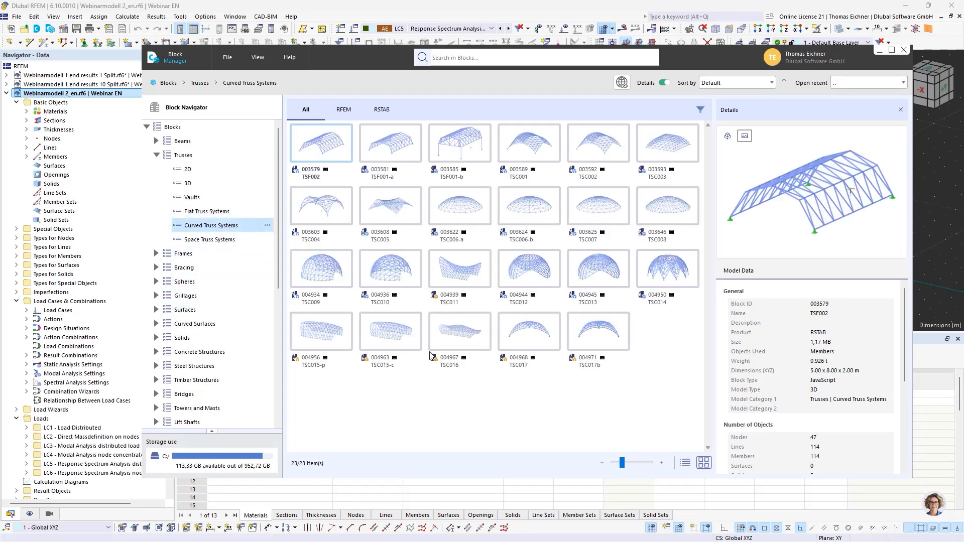
pyautogui.click(409, 347)
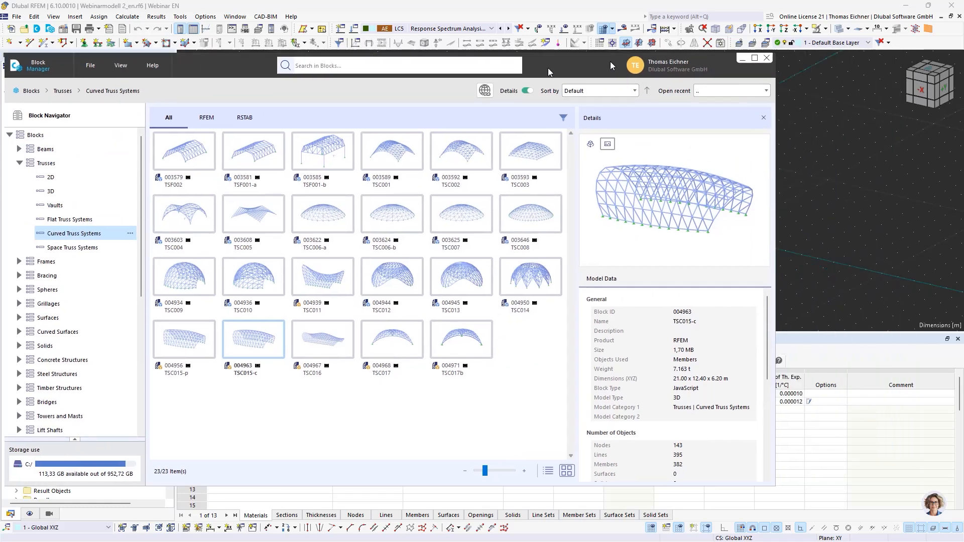
pyautogui.moveTo(761, 62); pyautogui.dragTo(665, 76)
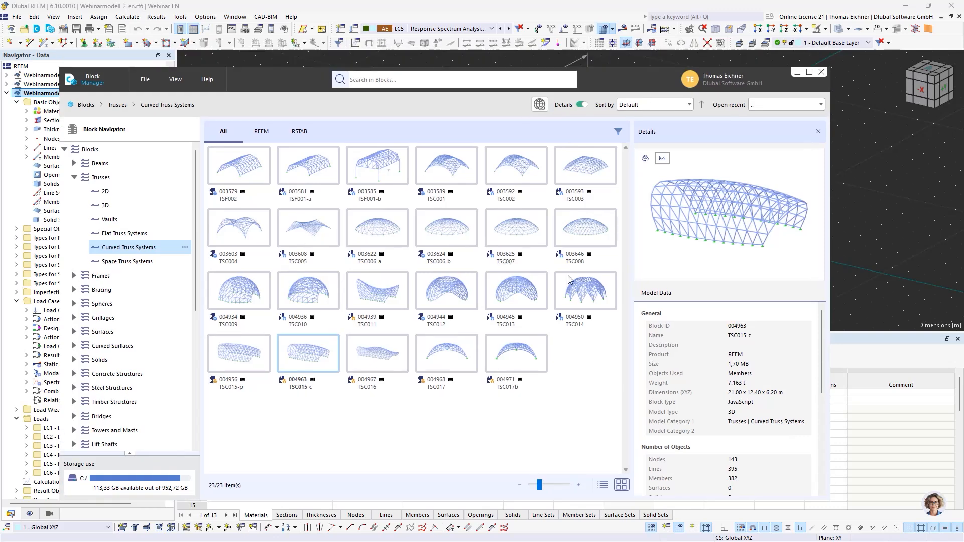
pyautogui.doubleClick(292, 352)
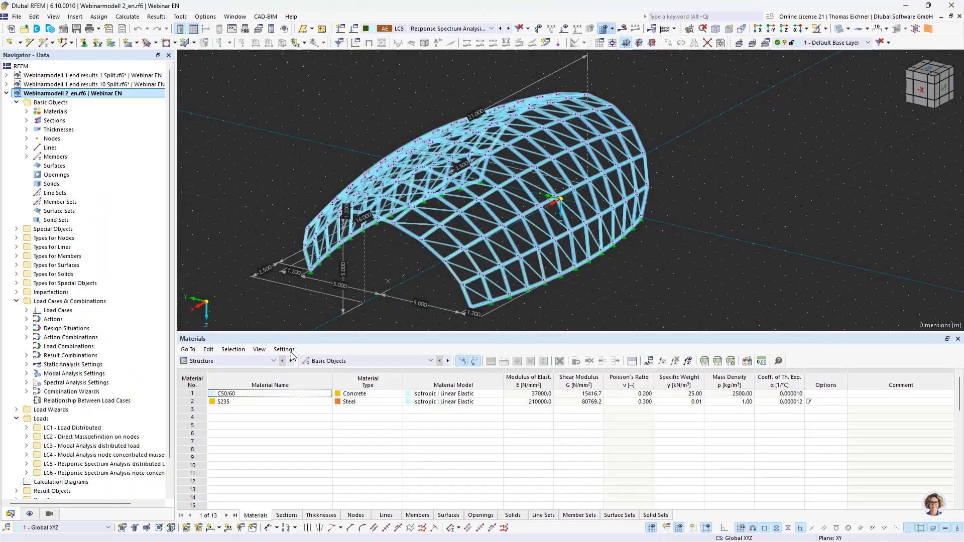
pyautogui.doubleClick(324, 225)
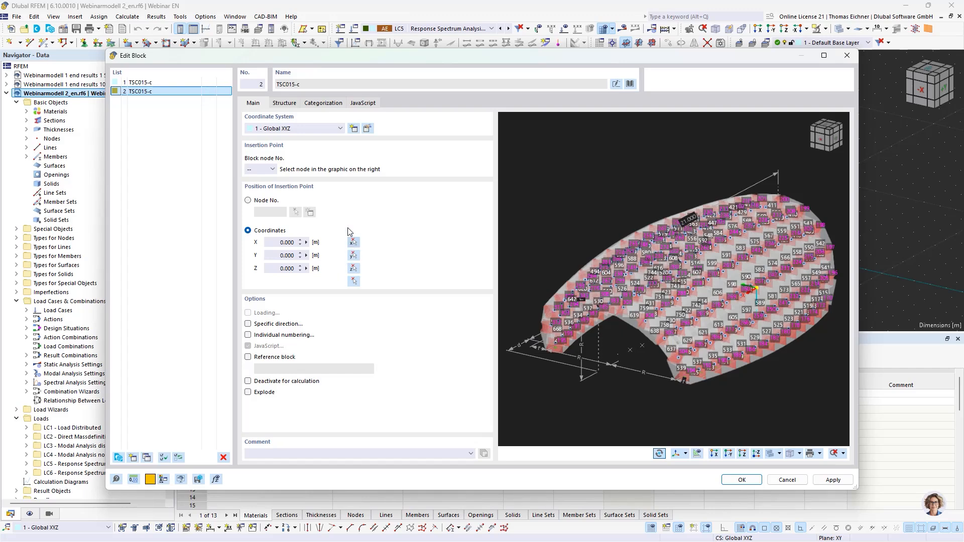
# Review the block's structure parameters, try section HEB 400 for the X-direction chords, and close the block without applying the changes.
pyautogui.click(278, 103)
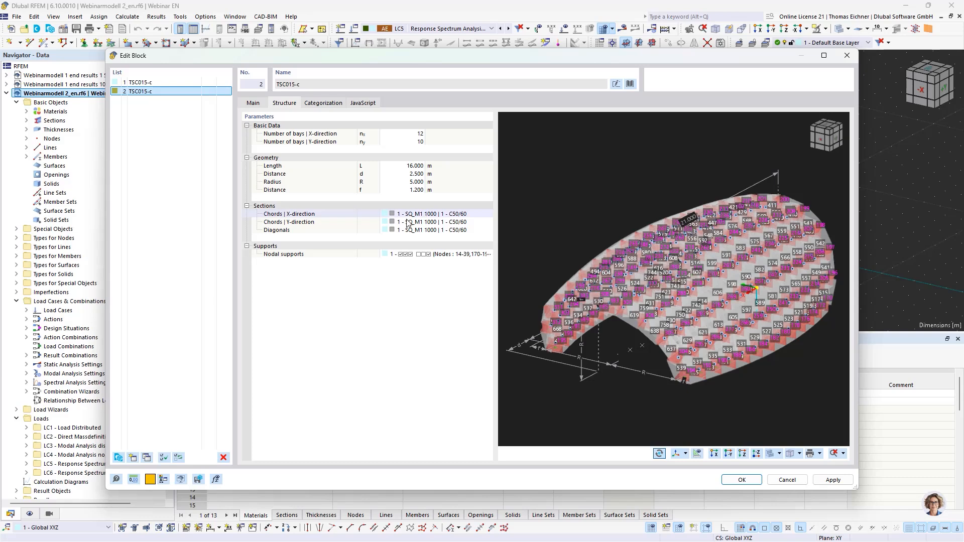
pyautogui.click(434, 214)
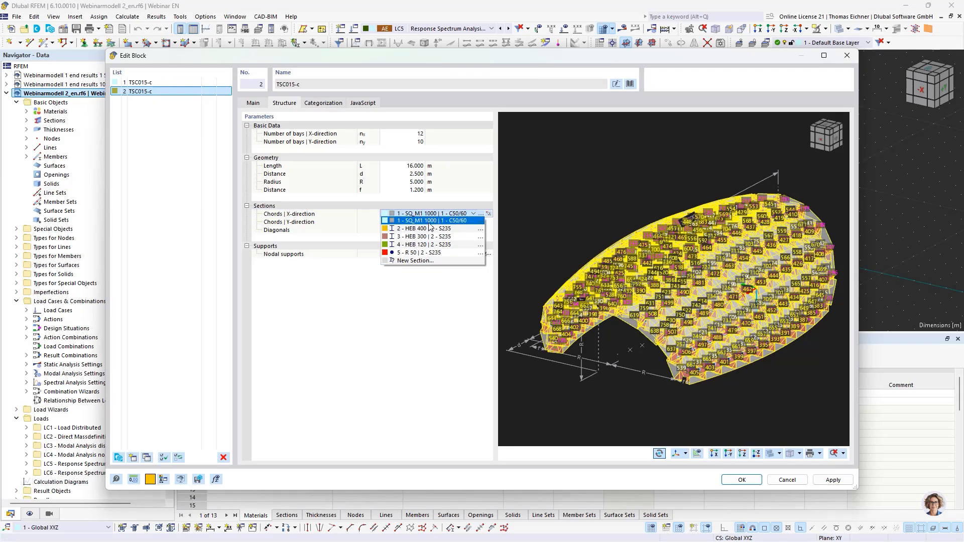
pyautogui.click(391, 264)
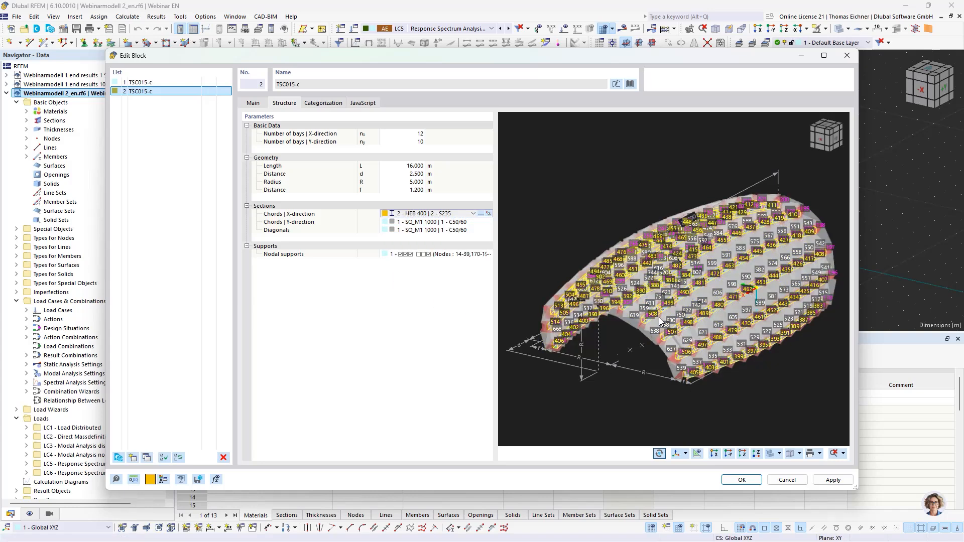
pyautogui.scroll(6, 636, 352)
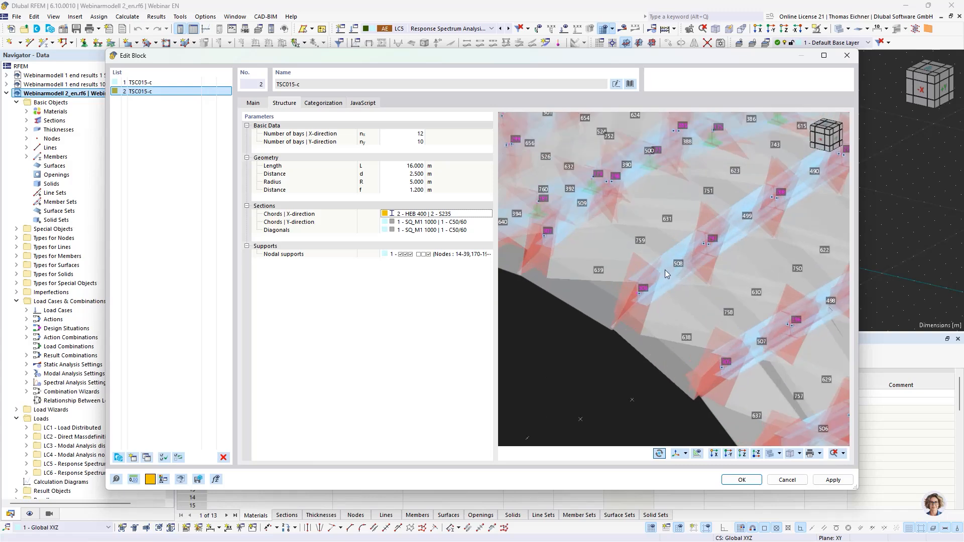
pyautogui.scroll(-6, 713, 225)
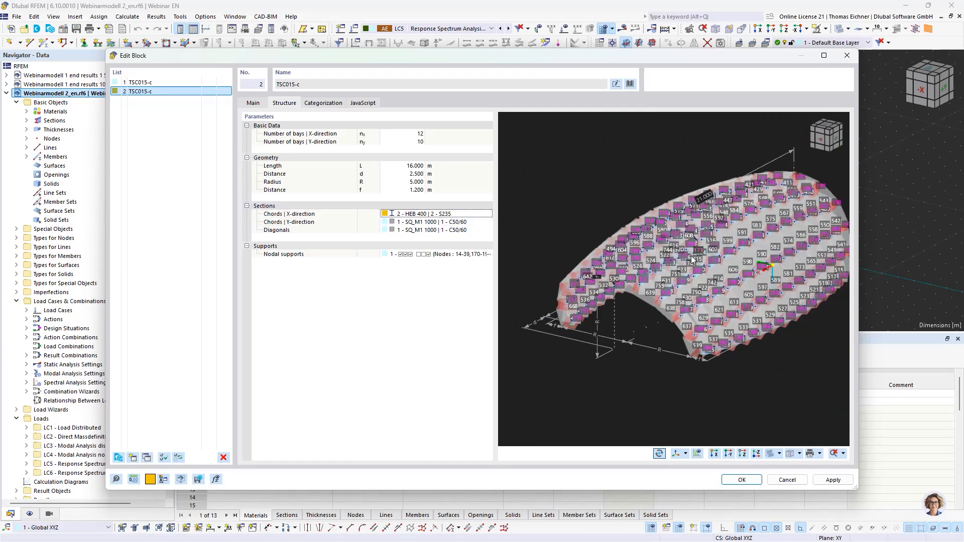
pyautogui.click(847, 56)
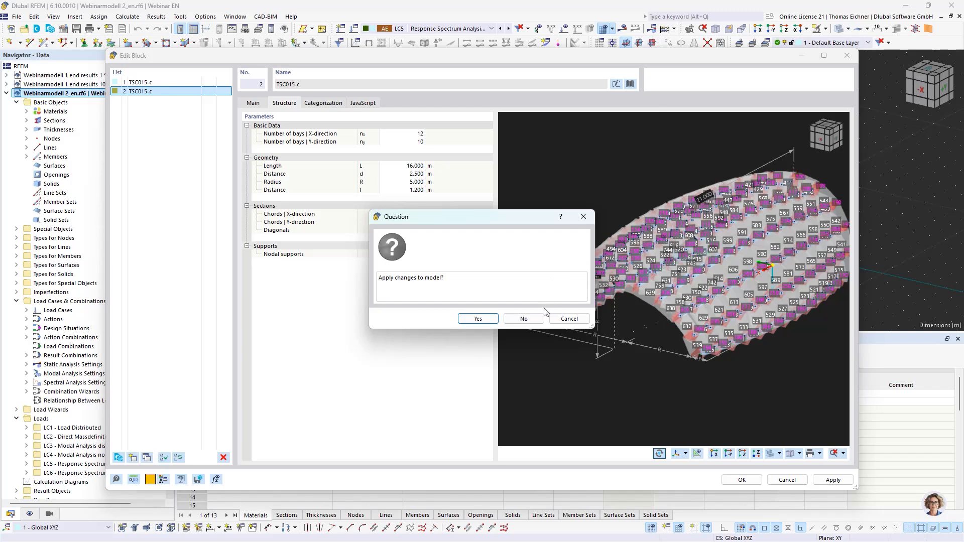
pyautogui.click(531, 316)
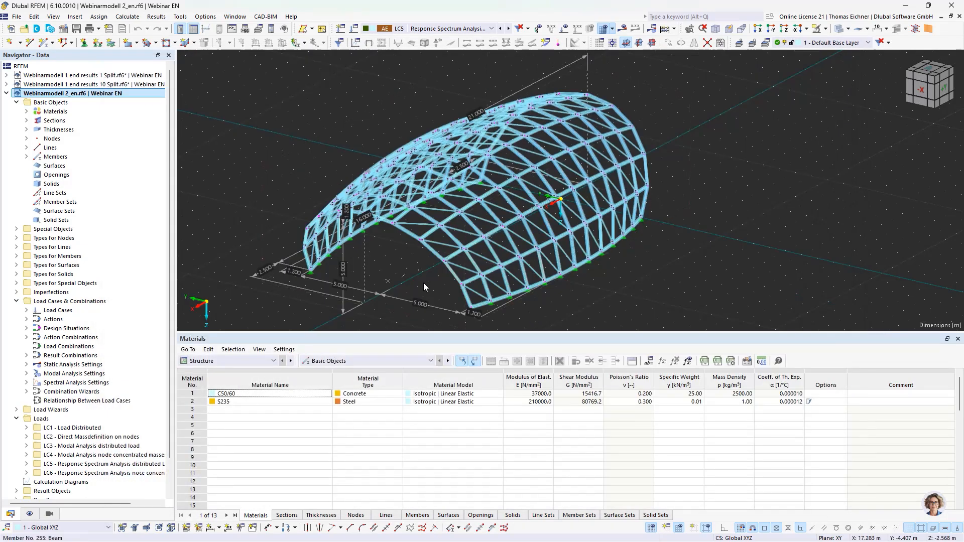
# Examine the sections of the front arch members and the adjoining longitudinal chord of the truss model.
pyautogui.scroll(2, 414, 263)
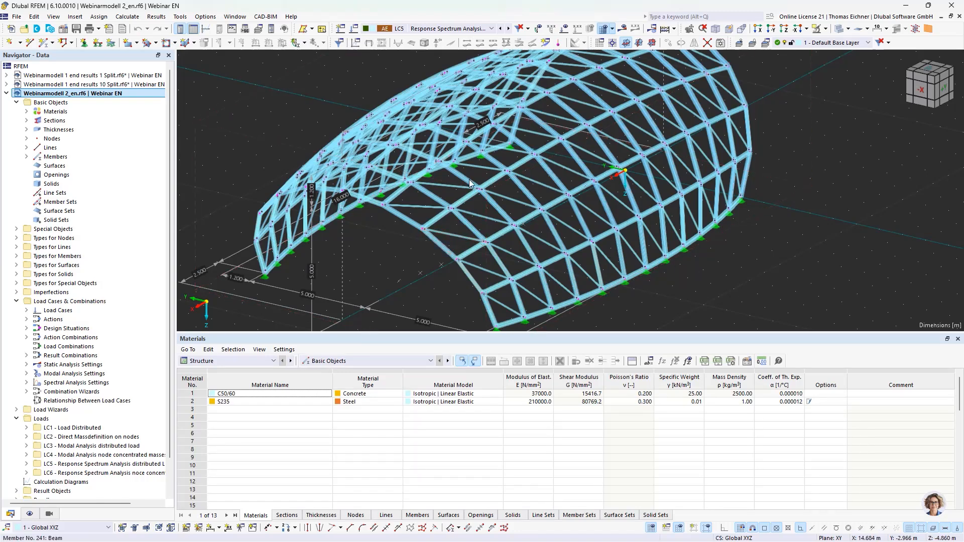
pyautogui.moveTo(440, 248)
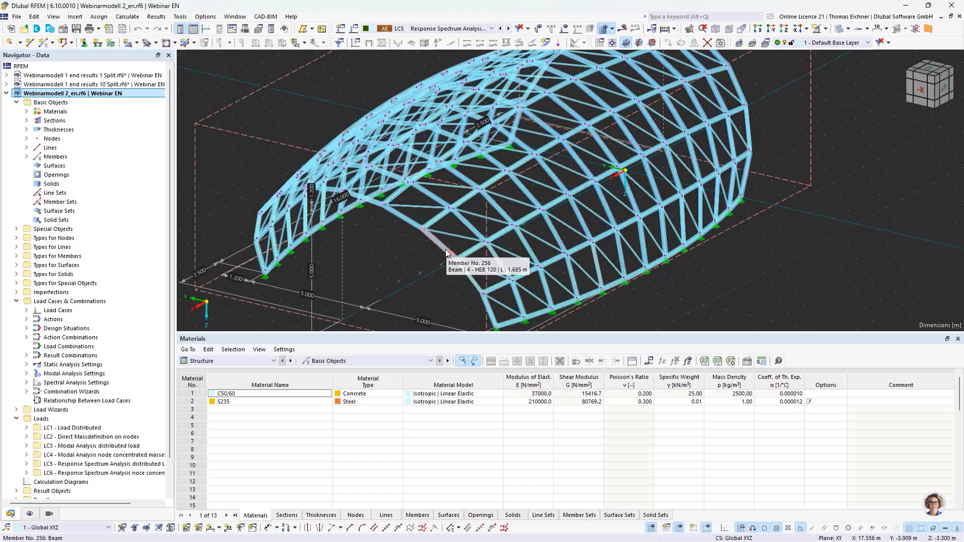
pyautogui.moveTo(437, 224)
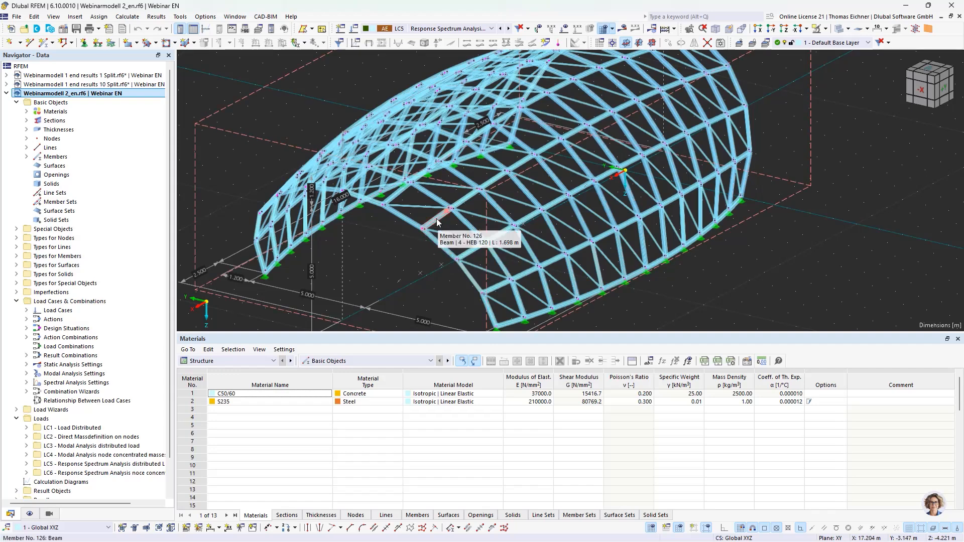
pyautogui.moveTo(396, 221)
pyautogui.scroll(-4, 397, 220)
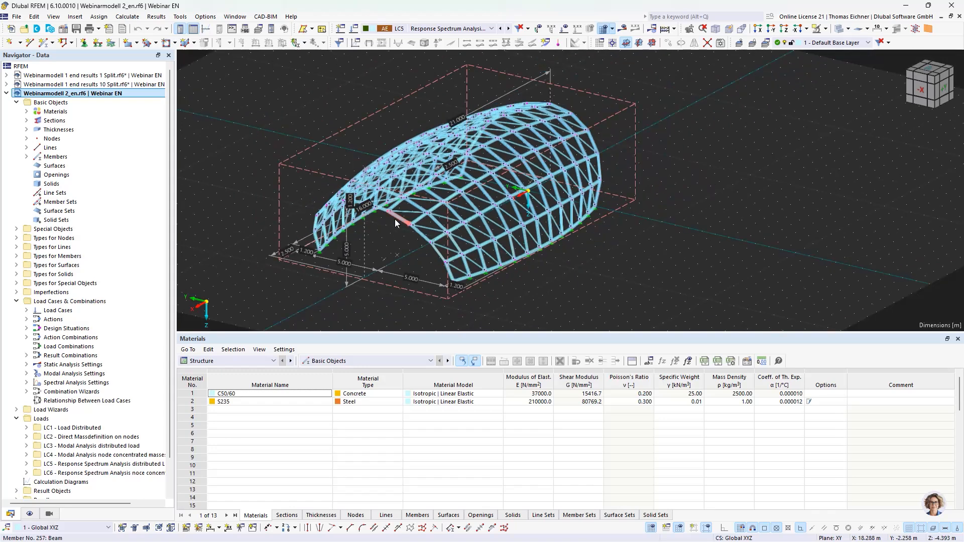
pyautogui.scroll(2, 397, 240)
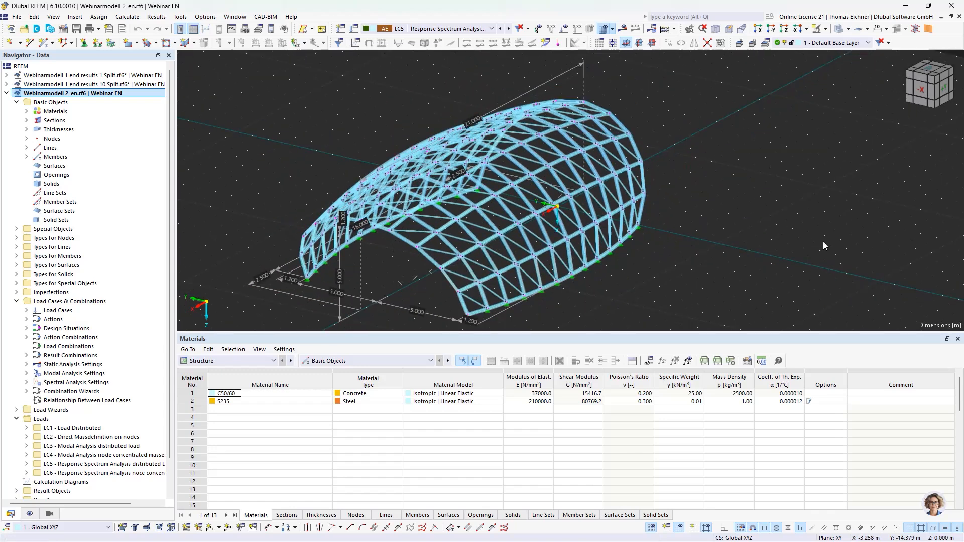
# Make LC1 - Load Distributed the active load case, view its deformation results briefly, hide them and display its loads.
pyautogui.click(477, 29)
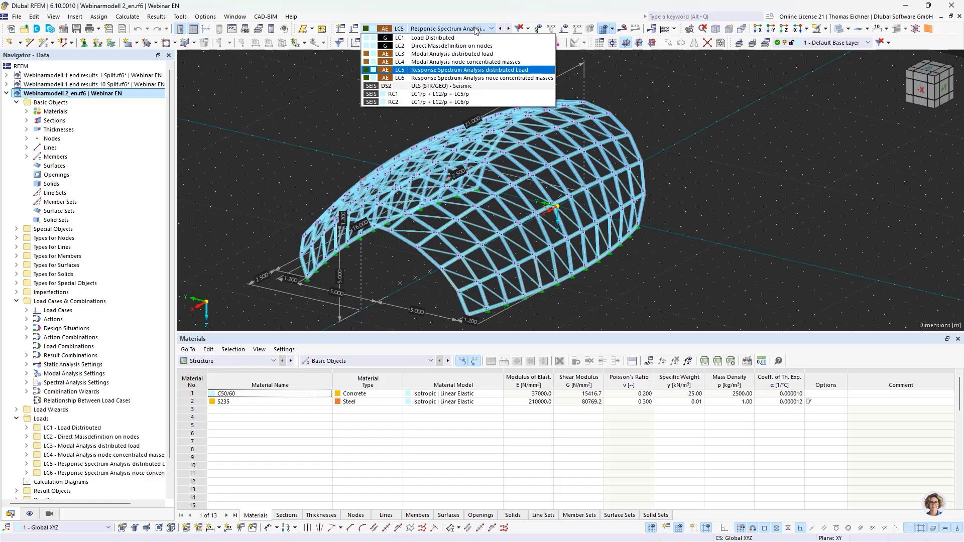
pyautogui.click(428, 37)
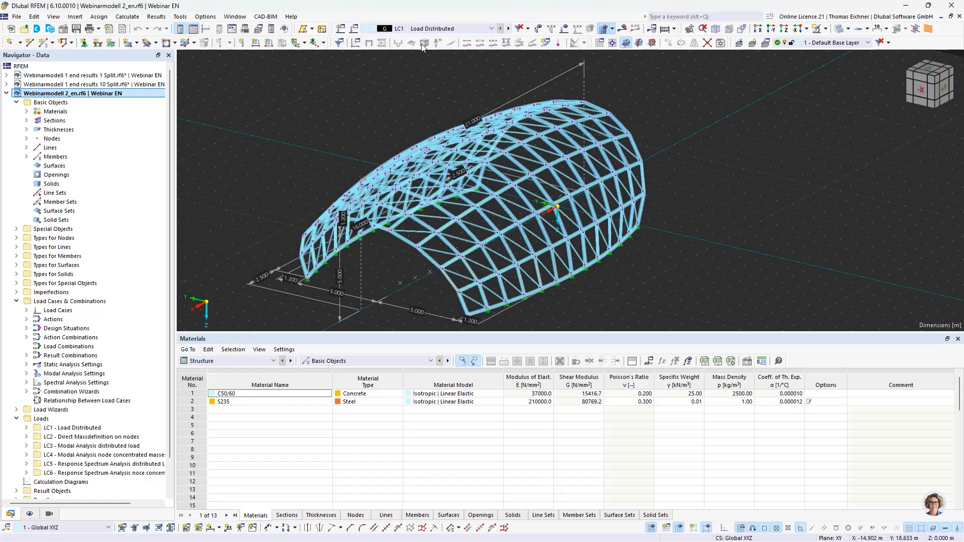
pyautogui.click(623, 29)
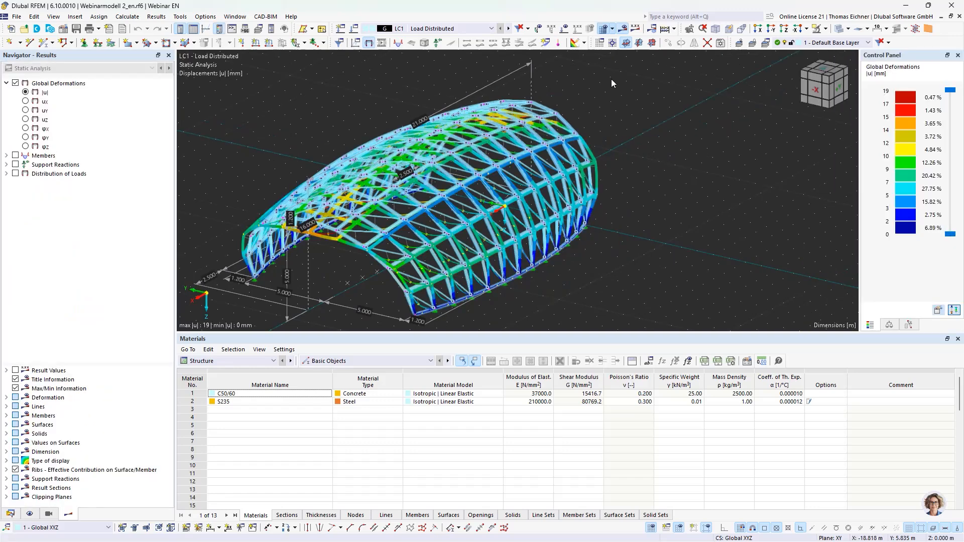
pyautogui.click(623, 28)
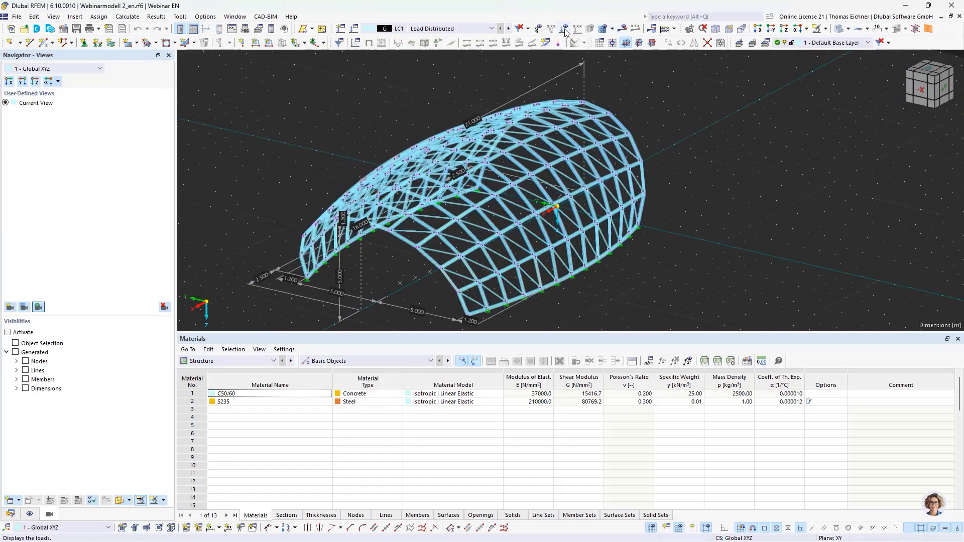
pyautogui.click(565, 28)
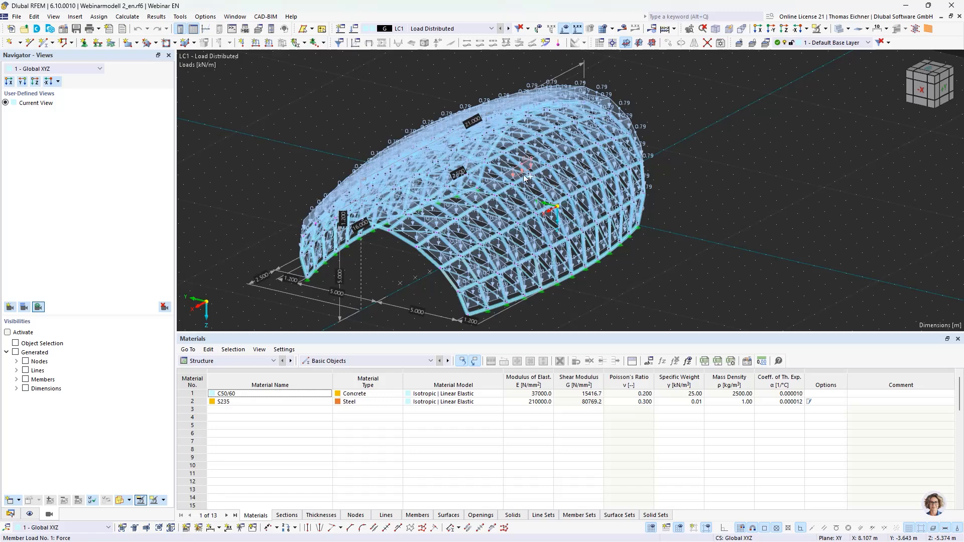
# Examine the distributed member loads of LC1 on the truss arches from the front and from above.
pyautogui.keyDown('ctrl'); pyautogui.moveTo(525, 175); pyautogui.dragTo(504, 181, button='middle'); pyautogui.keyUp('ctrl')
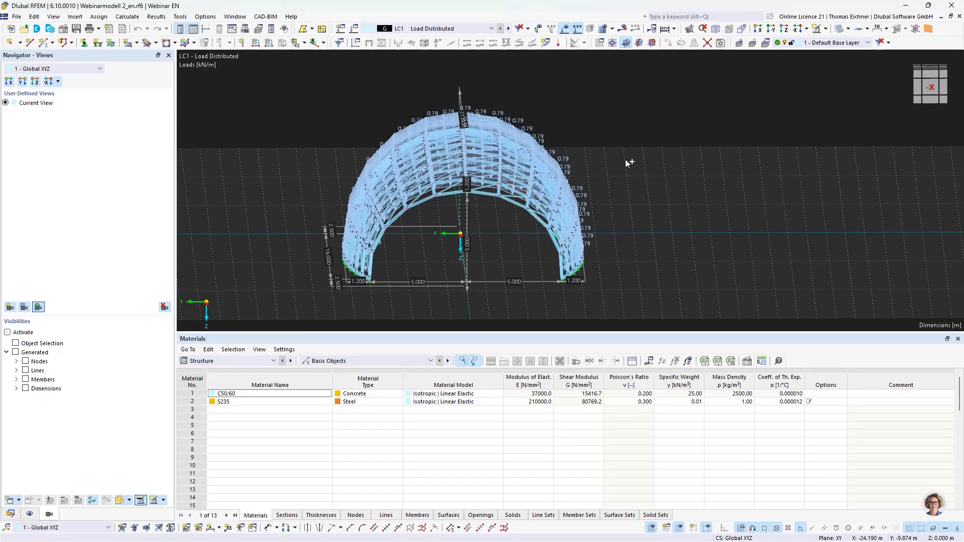
pyautogui.keyDown('ctrl'); pyautogui.moveTo(626, 162); pyautogui.dragTo(604, 229, button='middle'); pyautogui.keyUp('ctrl')
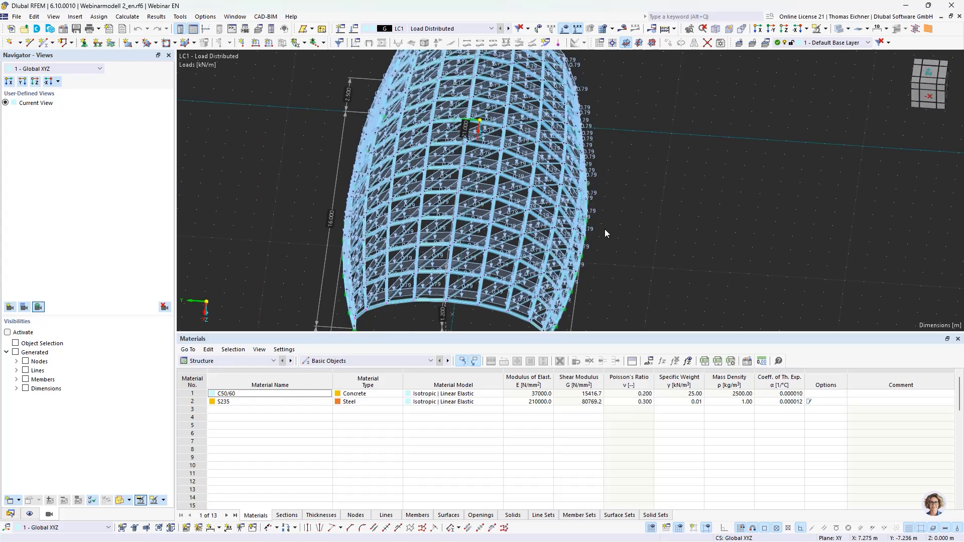
pyautogui.scroll(1, 483, 256)
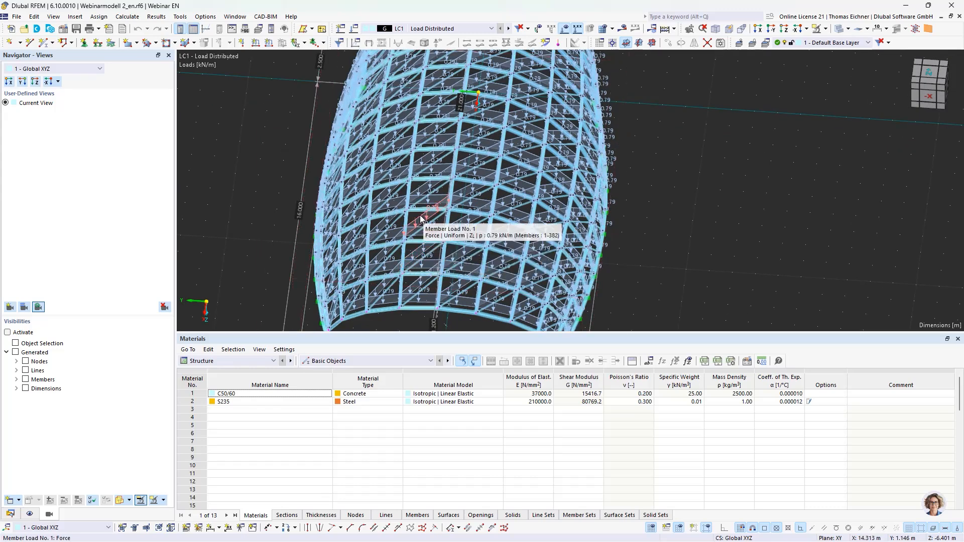
pyautogui.scroll(-1, 657, 238)
pyautogui.moveTo(638, 255); pyautogui.dragTo(553, 237, button='middle')
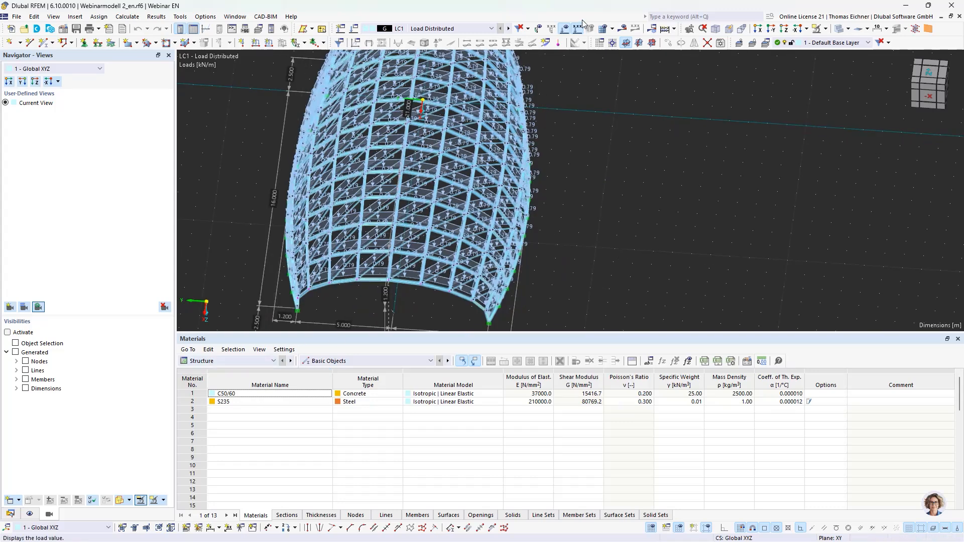
# Display the LC1 results and show the static analysis summary table to check the sum of support forces in Z.
pyautogui.click(621, 31)
pyautogui.click(226, 361)
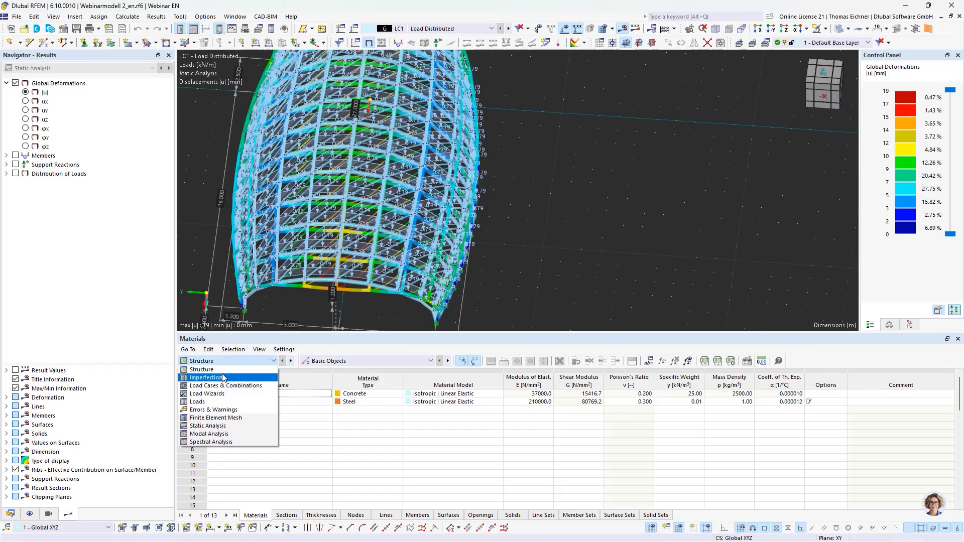
pyautogui.click(226, 370)
pyautogui.click(339, 362)
pyautogui.click(337, 362)
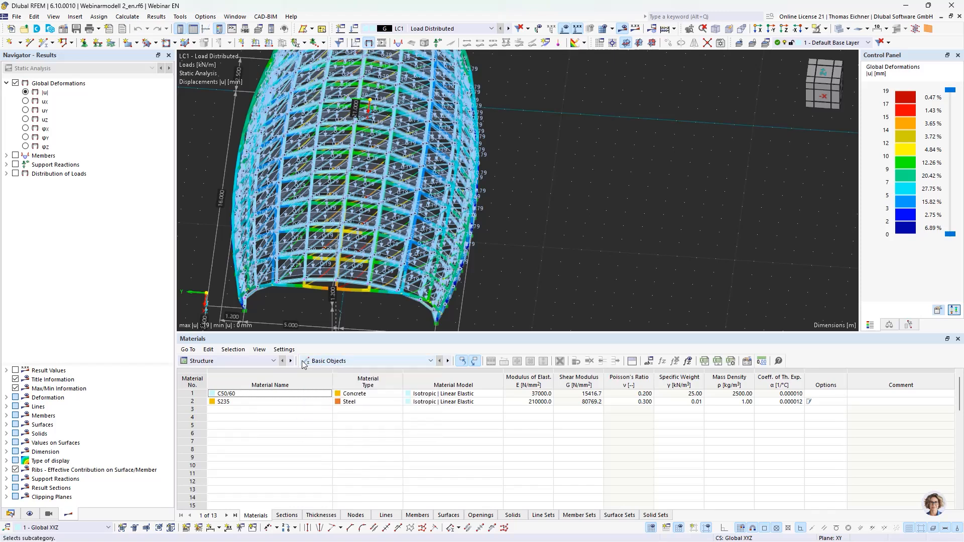
pyautogui.click(238, 363)
pyautogui.click(211, 425)
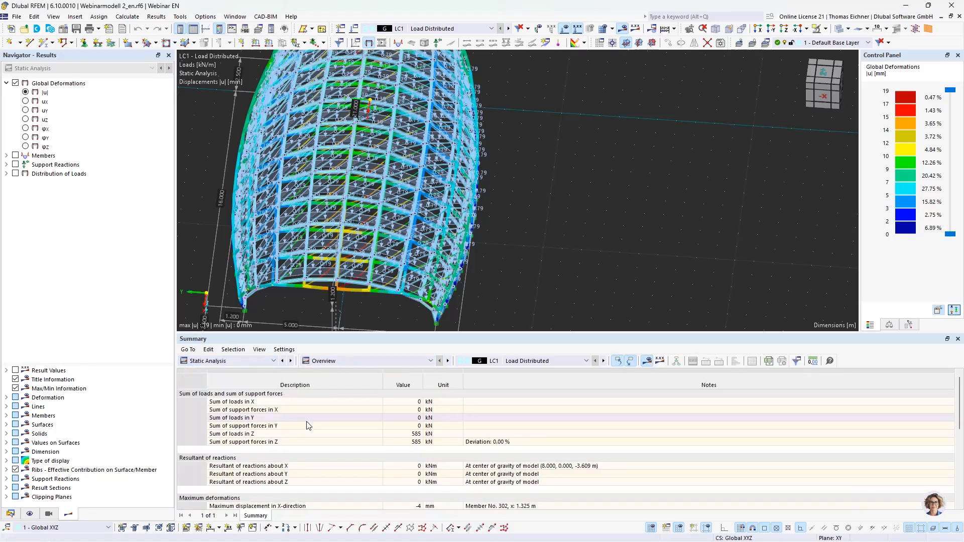
pyautogui.click(419, 443)
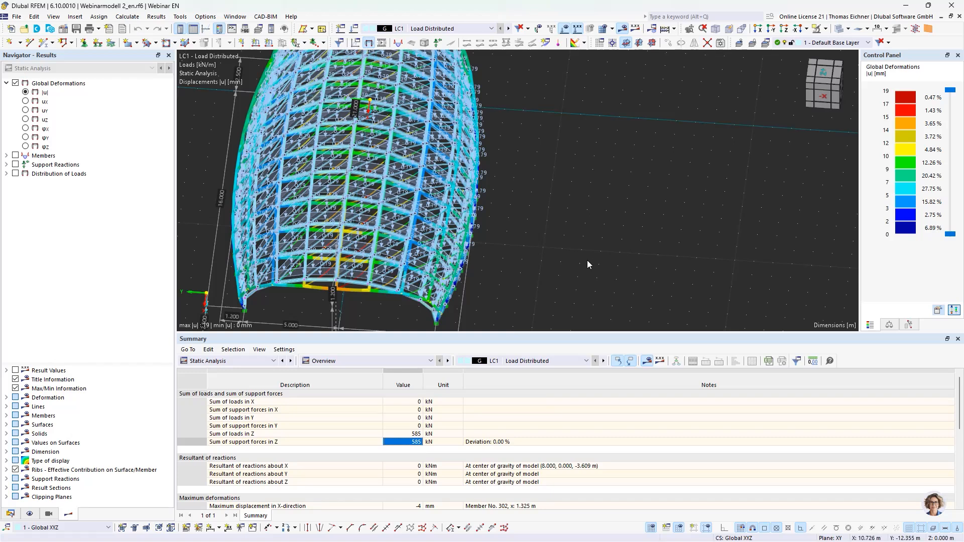
# Switch to LC2 - Direct Massdefinition on nodes, check its sum of support forces in Z, and hide the results to inspect the nodal masses.
pyautogui.click(447, 28)
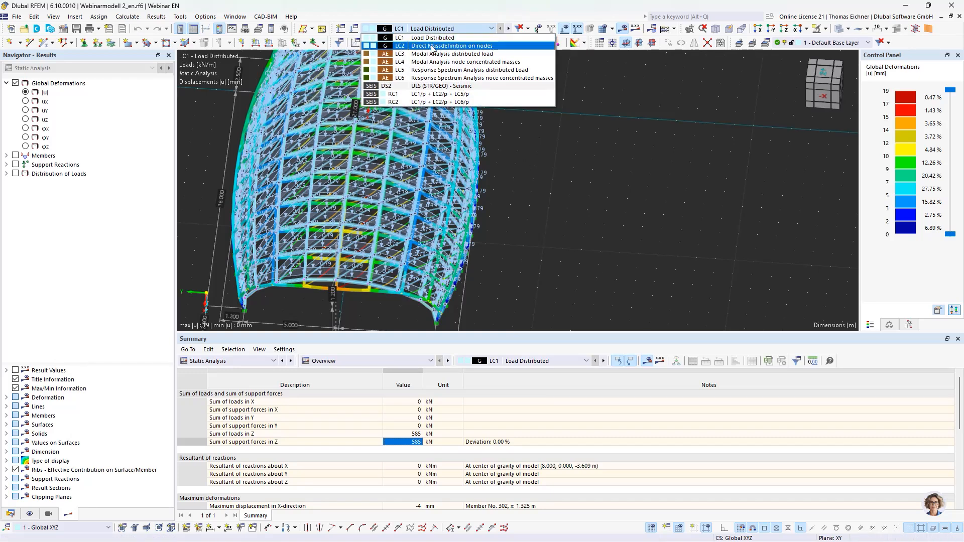
pyautogui.click(432, 46)
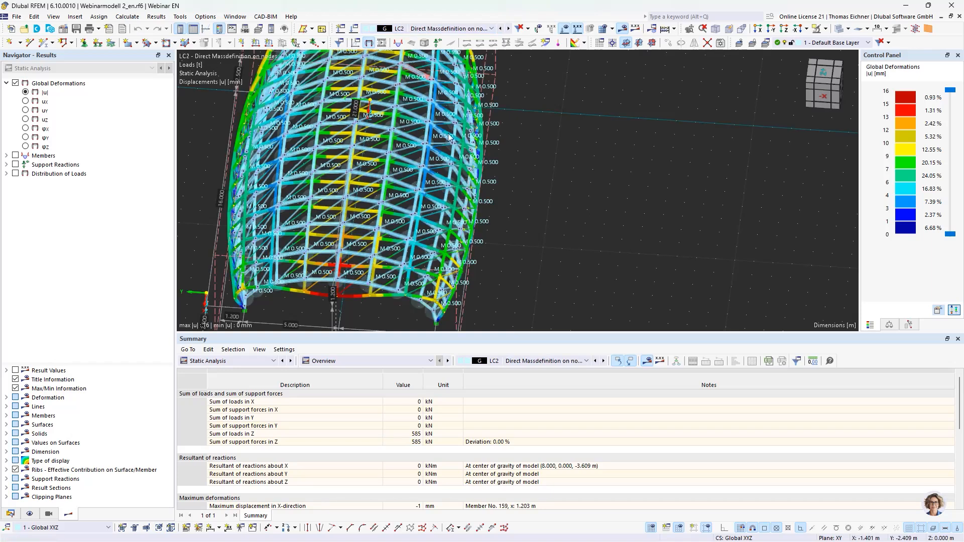
pyautogui.click(415, 443)
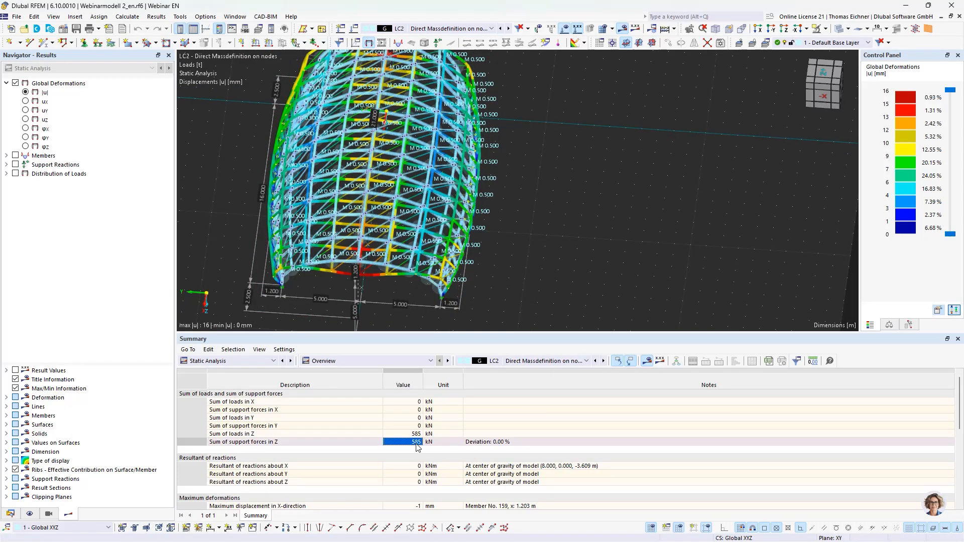
pyautogui.click(623, 29)
pyautogui.scroll(2, 444, 236)
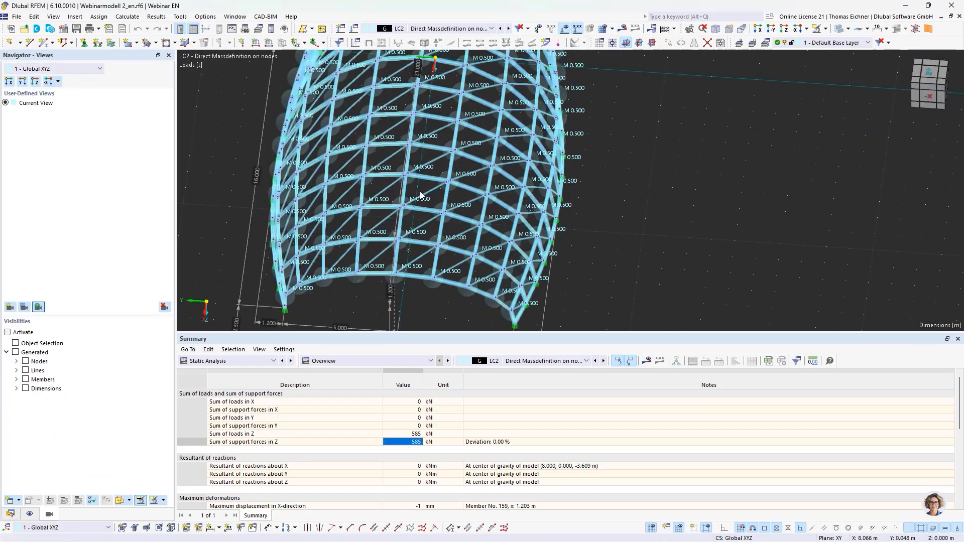
pyautogui.keyDown('ctrl'); pyautogui.moveTo(430, 231); pyautogui.dragTo(351, 244, button='middle'); pyautogui.keyUp('ctrl')
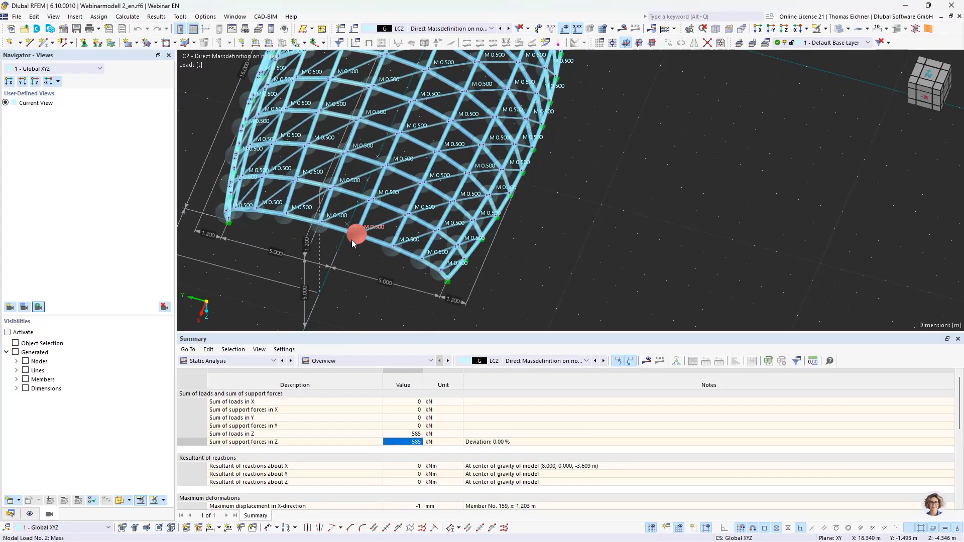
# Try to add a nodal load of type Mass with 0.500 t to a truss node in LC2, cancelling the node assignment.
pyautogui.click(10, 43)
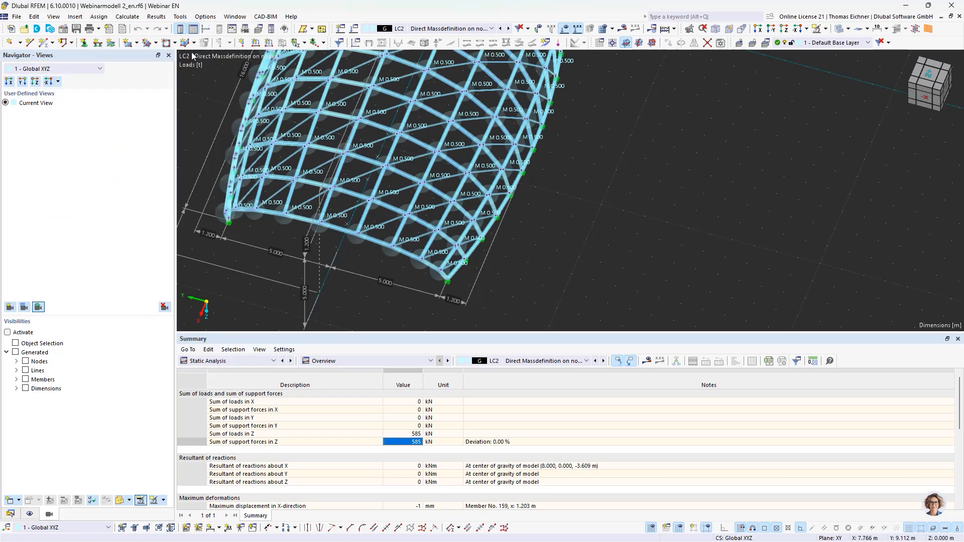
pyautogui.click(241, 43)
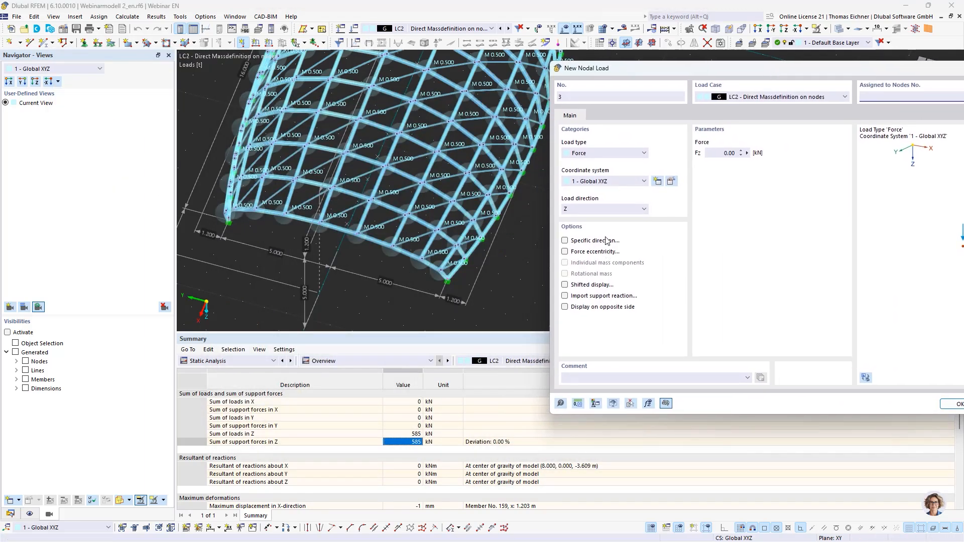
pyautogui.click(591, 152)
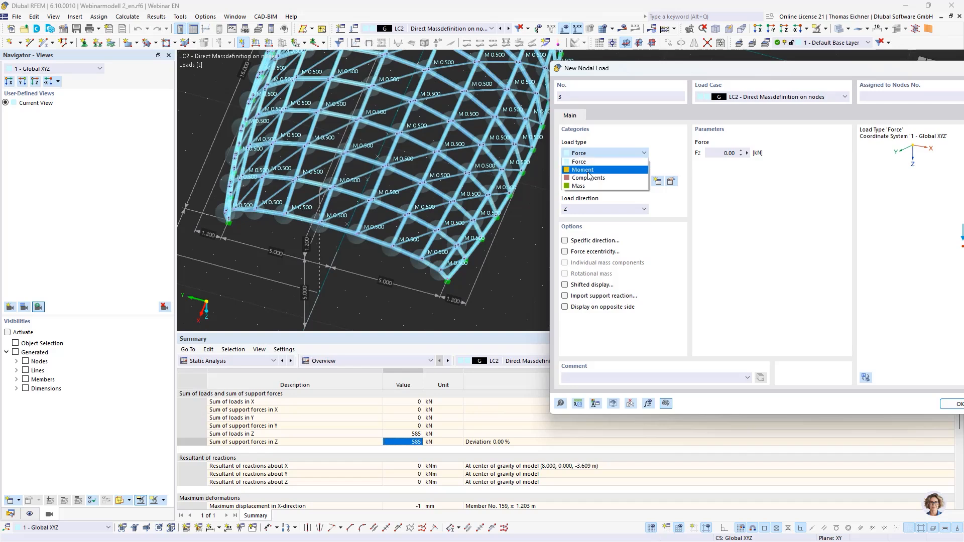
pyautogui.click(582, 186)
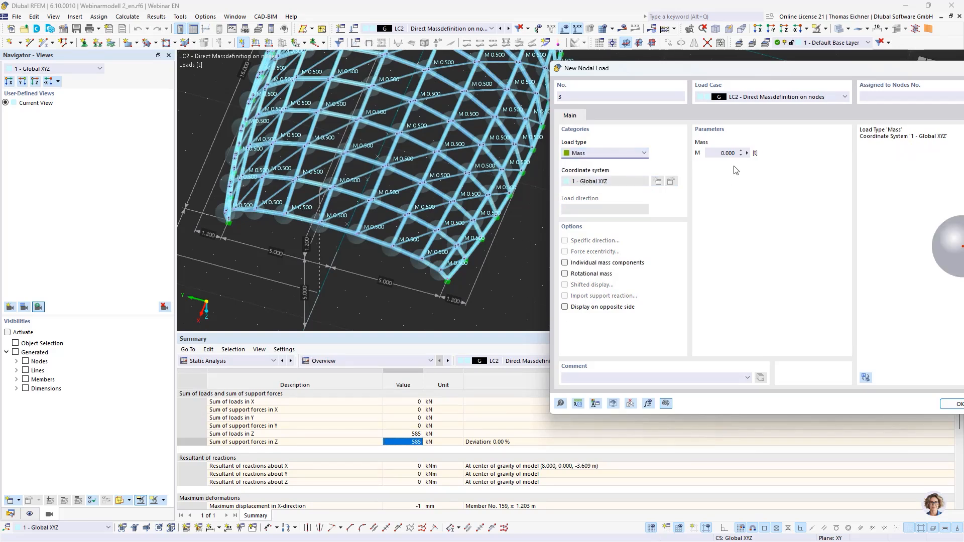
pyautogui.click(724, 153)
pyautogui.click(956, 404)
pyautogui.click(455, 226)
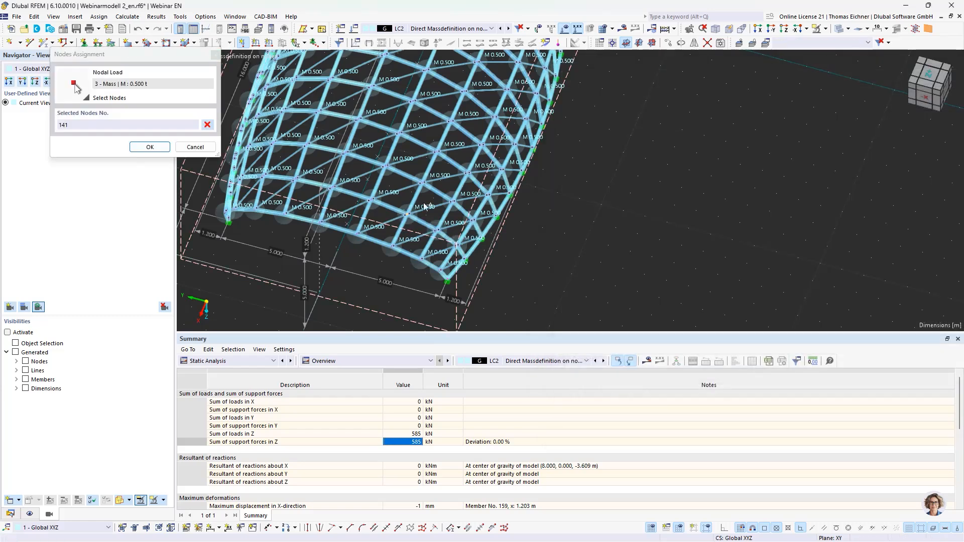
pyautogui.click(194, 147)
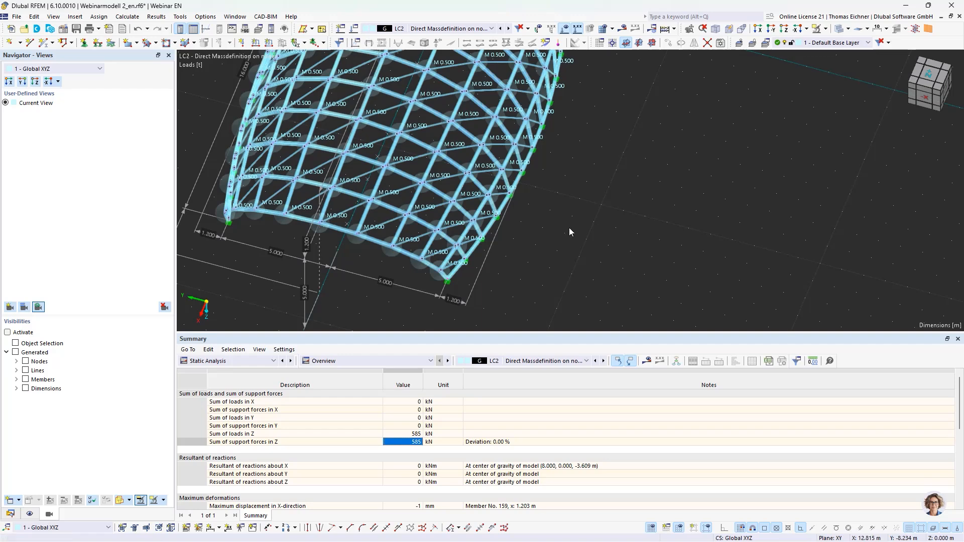
# Make LC3 - Modal Analysis distributed load the active load case.
pyautogui.scroll(-4, 587, 220)
pyautogui.moveTo(647, 195); pyautogui.dragTo(577, 232, button='middle')
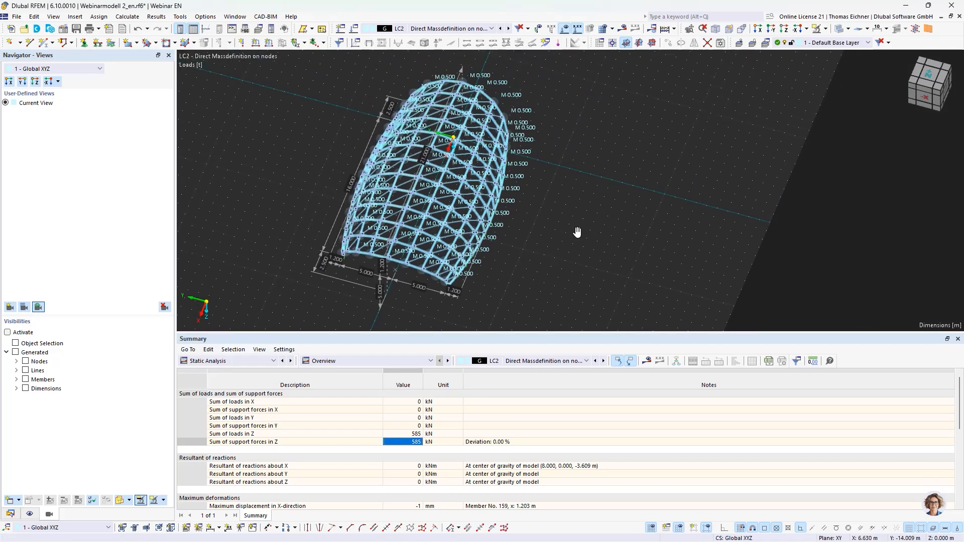
pyautogui.scroll(3, 401, 221)
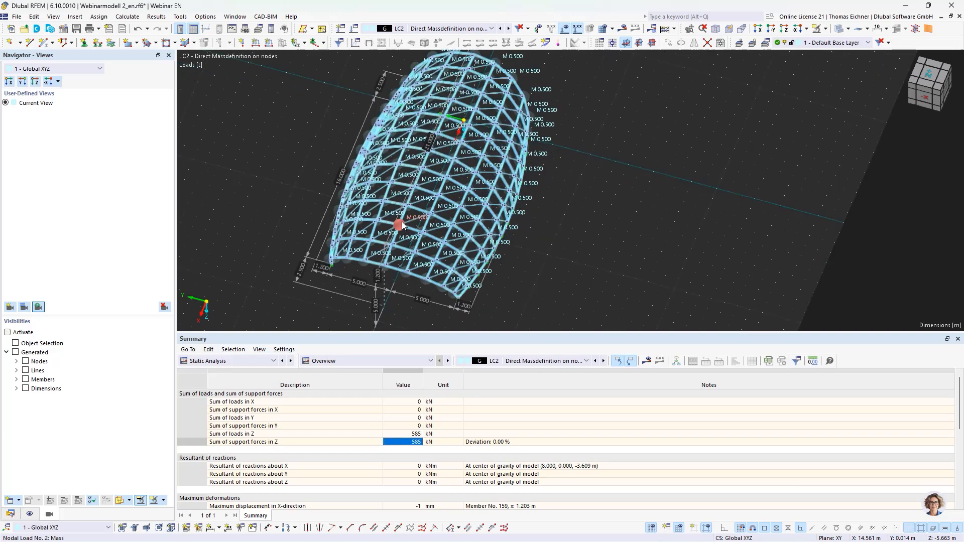
pyautogui.click(415, 29)
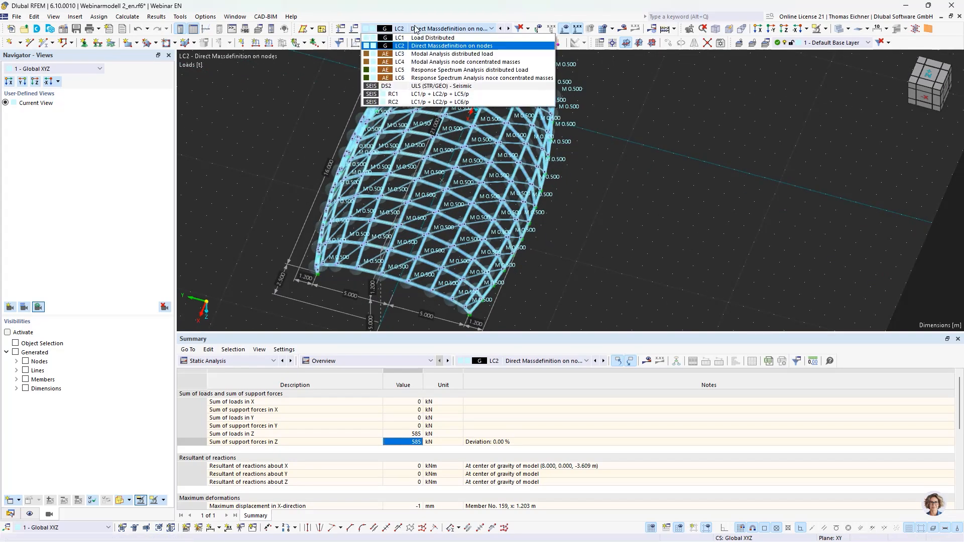
pyautogui.click(422, 30)
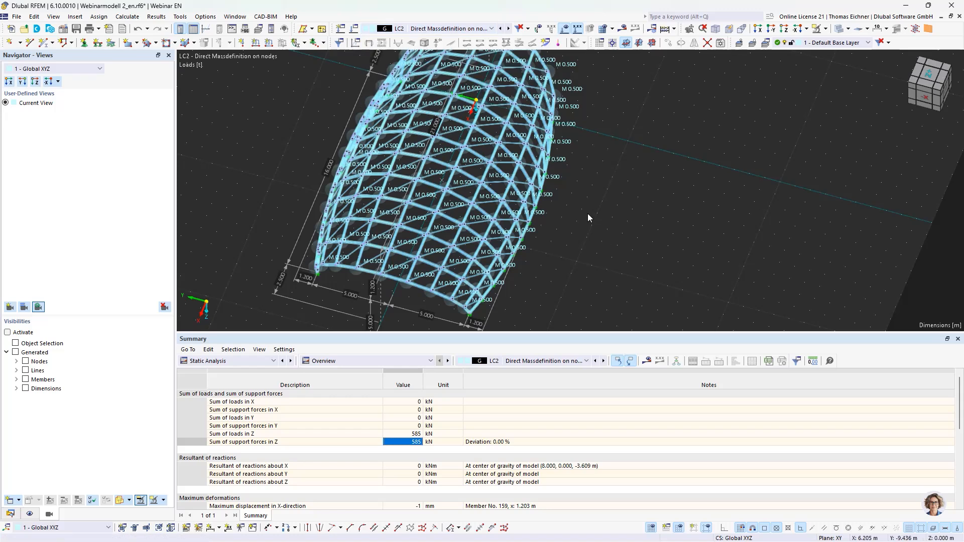
pyautogui.click(439, 29)
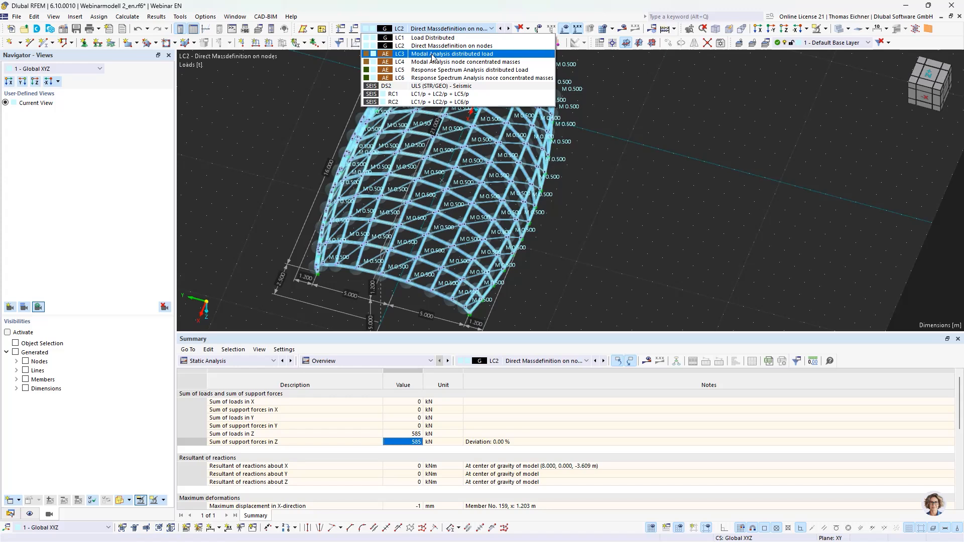
pyautogui.press('Escape')
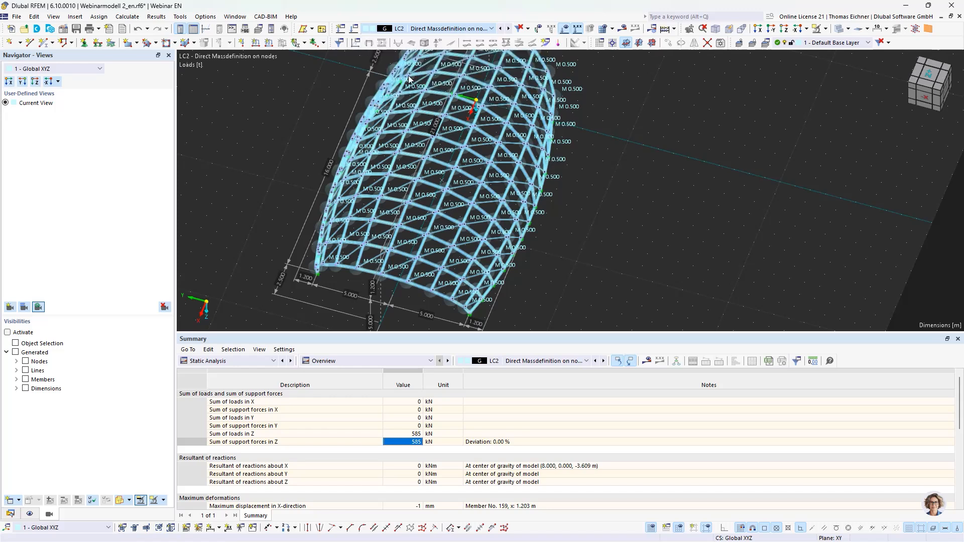
pyautogui.scroll(-1, 422, 29)
pyautogui.click(421, 29)
pyautogui.click(420, 31)
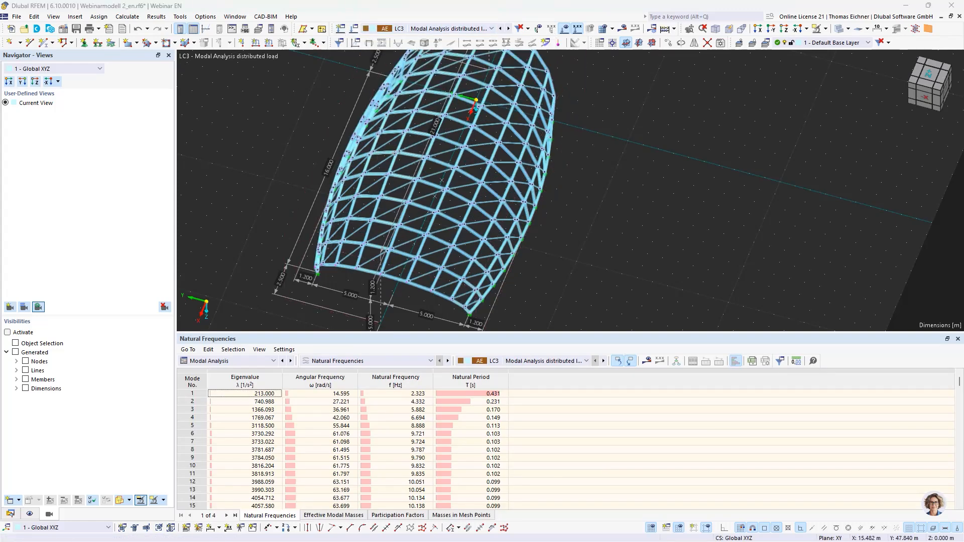
# Review the modal analysis settings and mass import sources of load cases LC3 and LC4.
pyautogui.moveTo(30, 236); pyautogui.dragTo(829, 62)
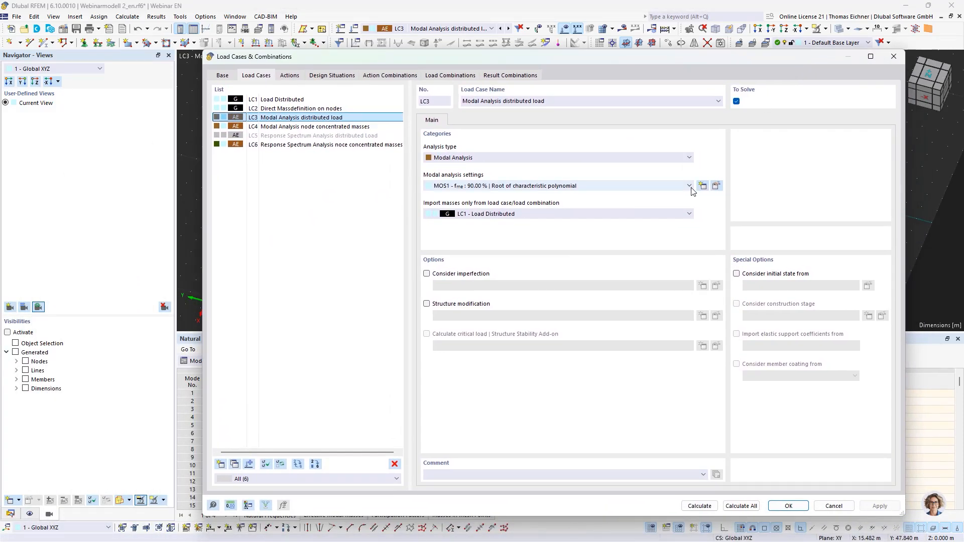
pyautogui.click(716, 185)
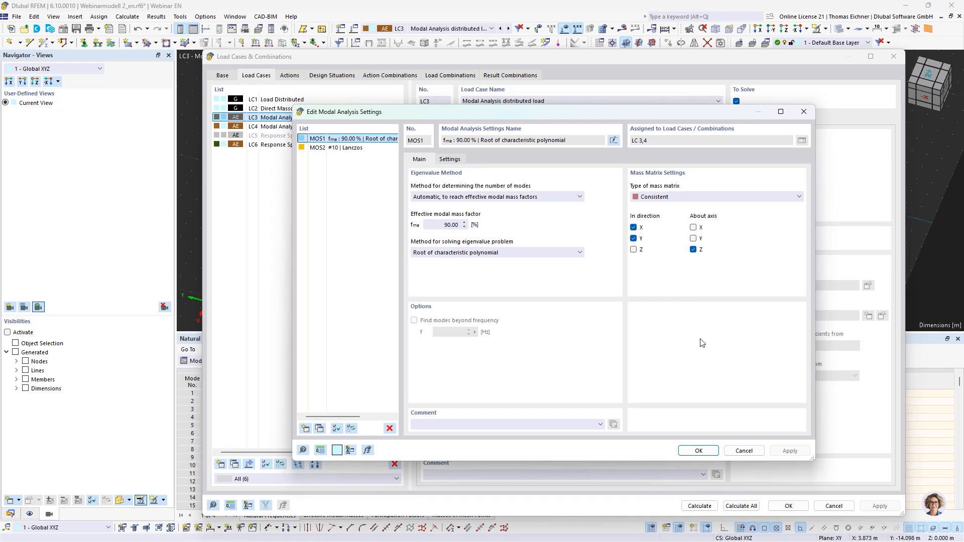
pyautogui.click(705, 451)
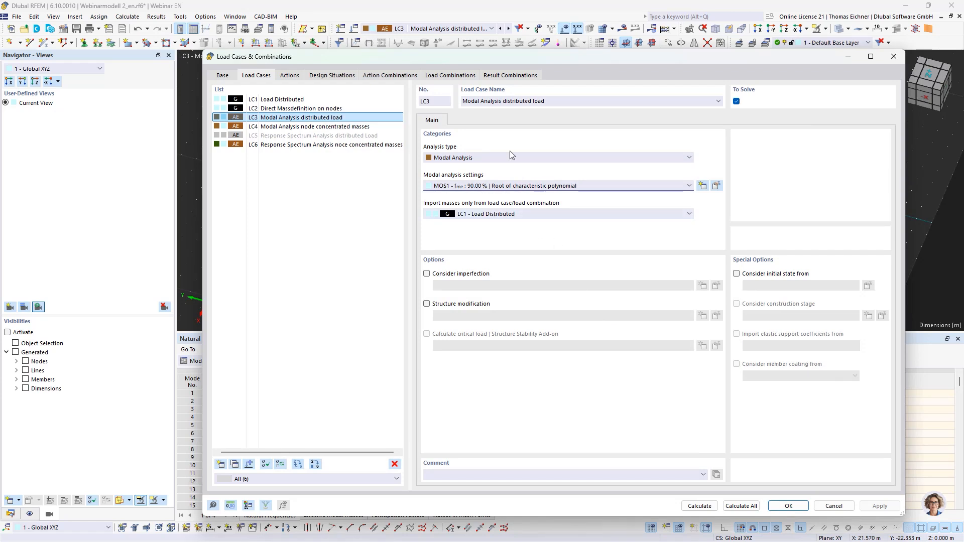
pyautogui.click(312, 128)
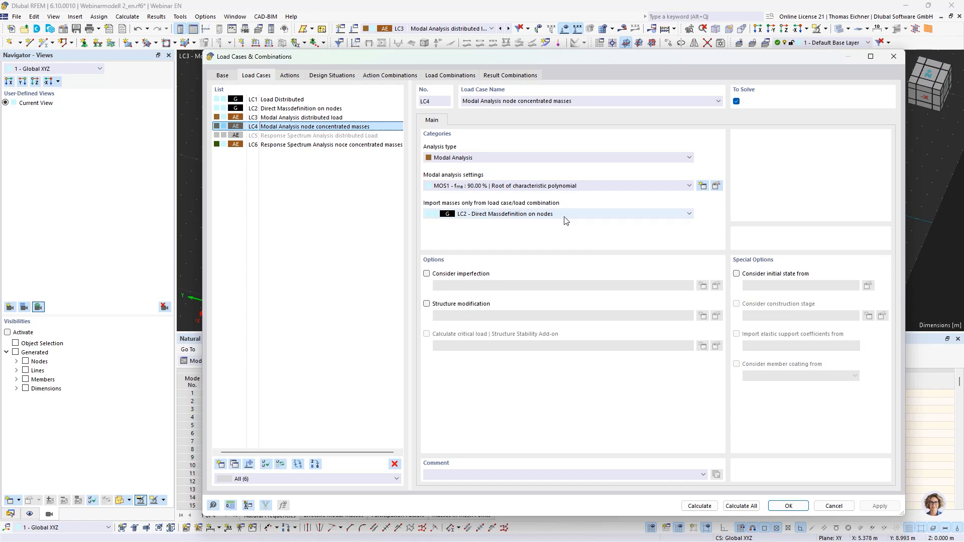
pyautogui.click(787, 506)
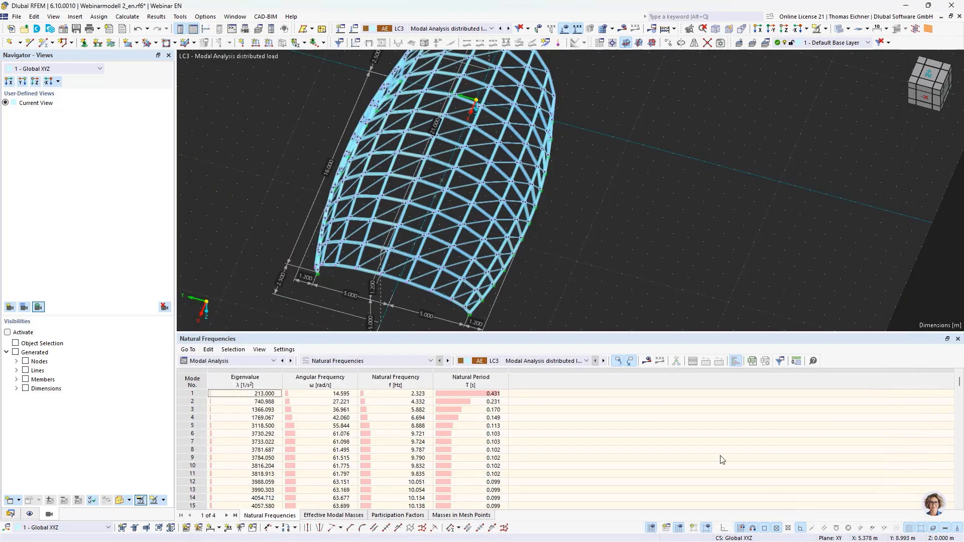
# Compare the natural frequencies of LC4 and LC3 in the enlarged results table, and display the effective modal masses of LC3.
pyautogui.click(538, 362)
pyautogui.click(534, 372)
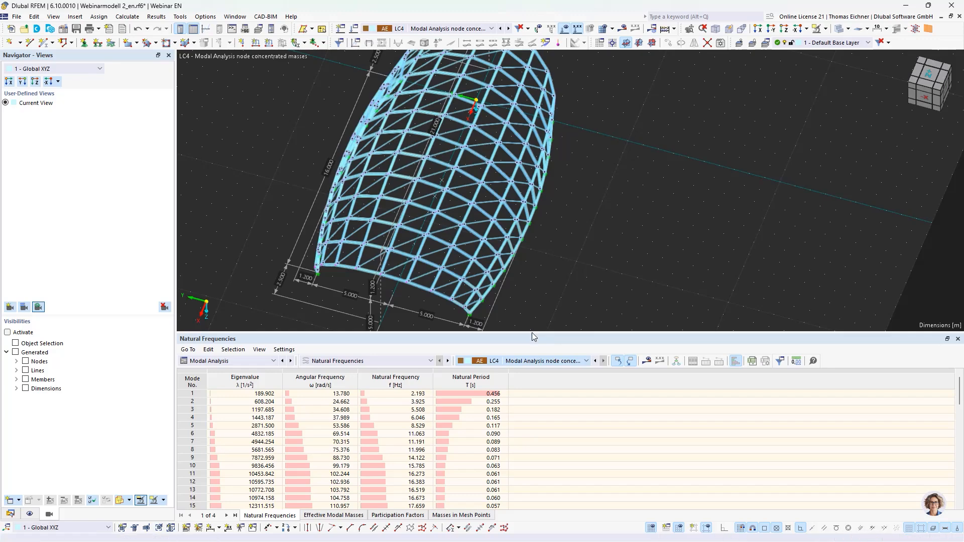
pyautogui.press('Up')
pyautogui.moveTo(531, 332); pyautogui.dragTo(529, 225)
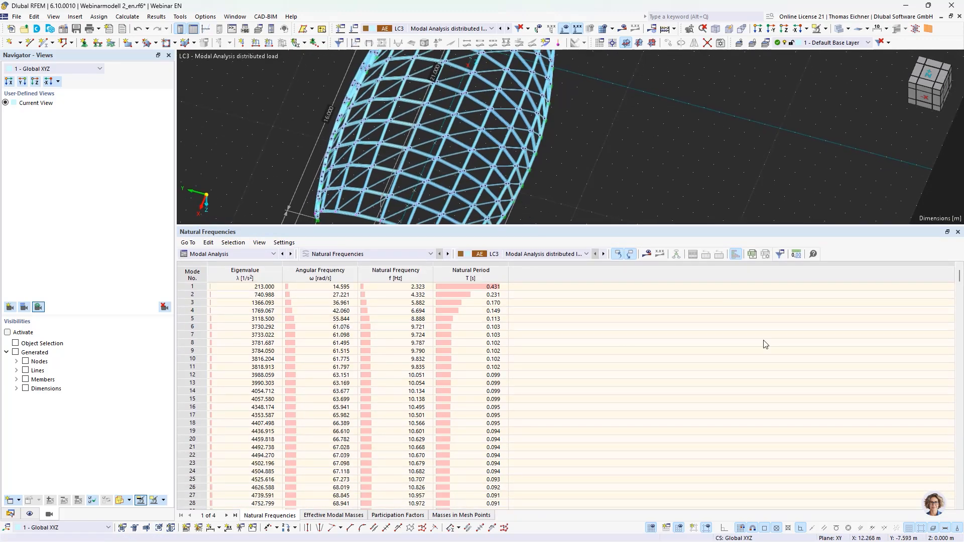
pyautogui.moveTo(959, 281); pyautogui.dragTo(959, 496)
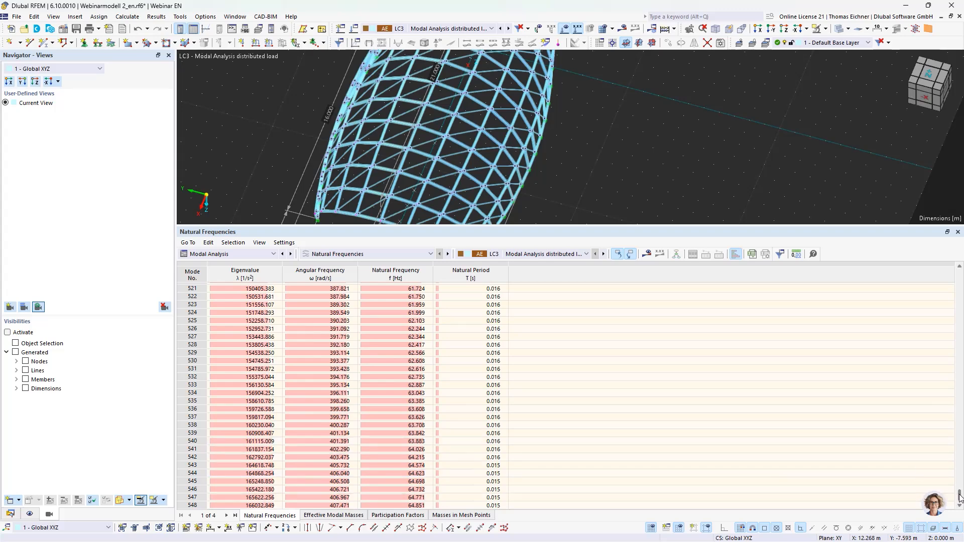
pyautogui.click(359, 517)
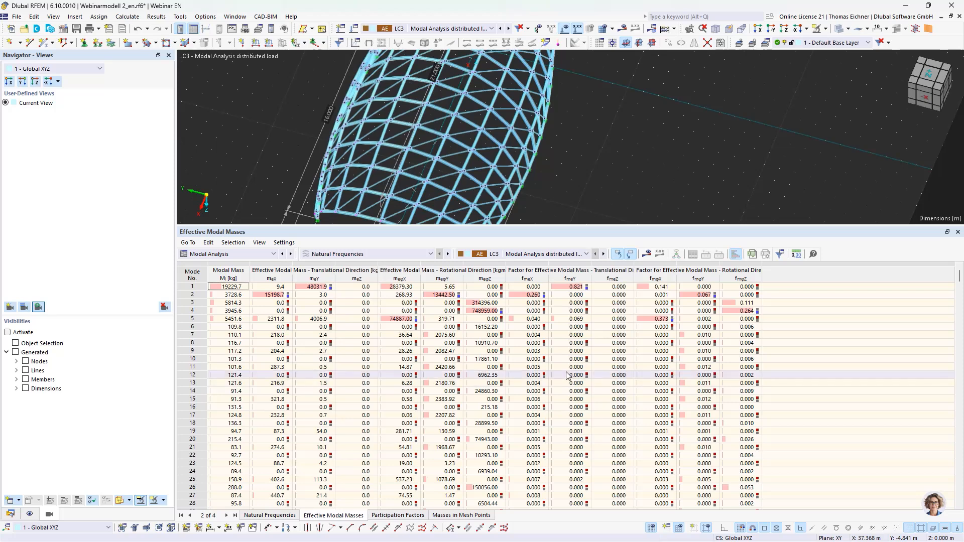
# Examine the effective modal masses and mass factors of LC3 through all modes down to the sums and percentages.
pyautogui.moveTo(522, 351); pyautogui.dragTo(758, 457)
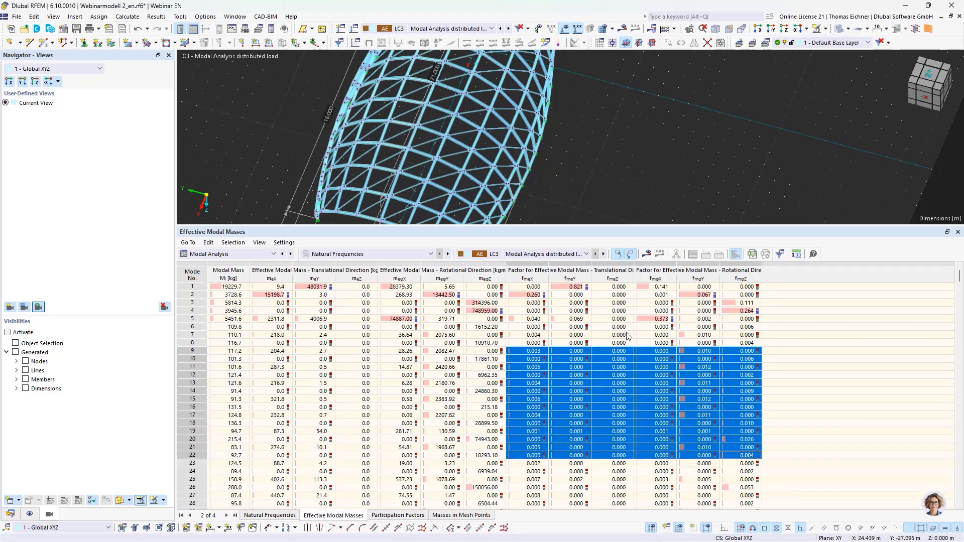
pyautogui.moveTo(527, 335); pyautogui.dragTo(728, 424)
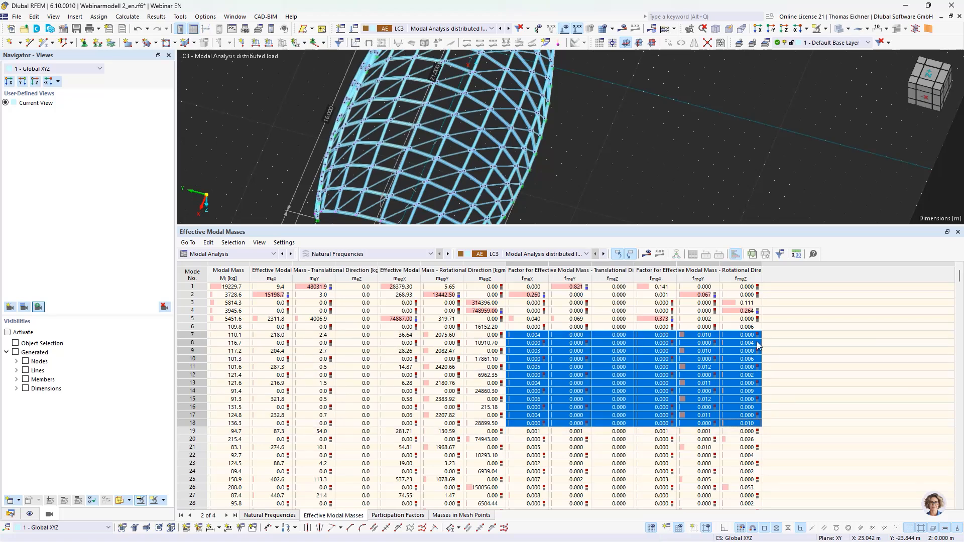
pyautogui.click(712, 440)
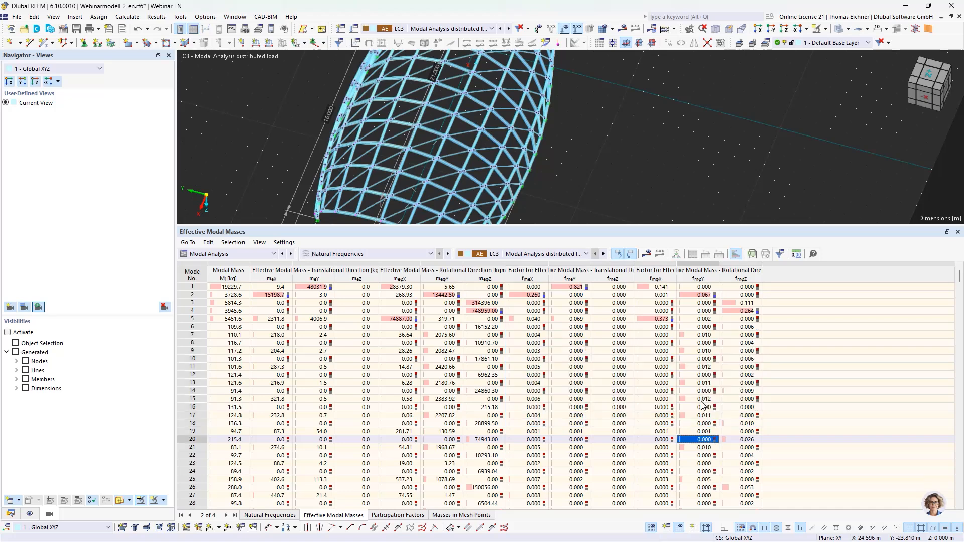
pyautogui.scroll(-4, 371, 423)
pyautogui.scroll(-20, 372, 423)
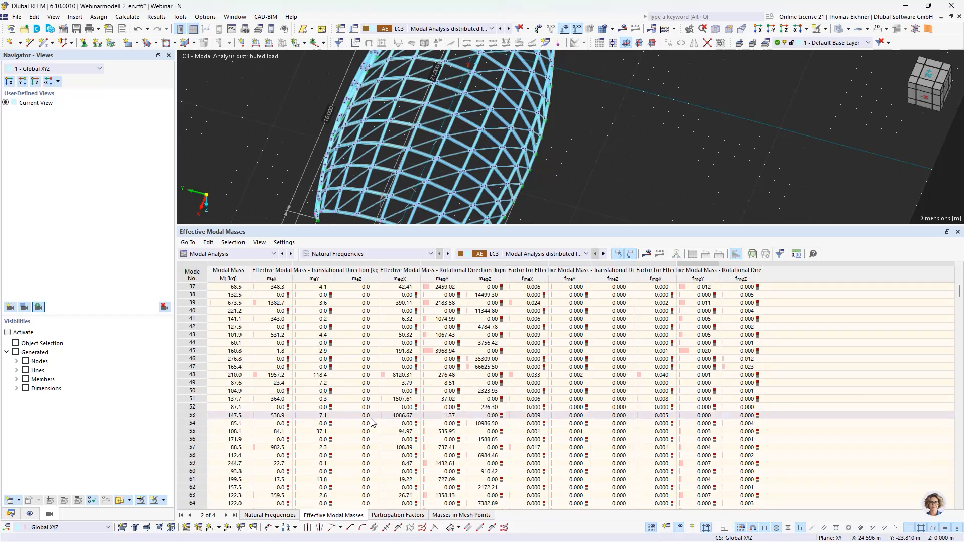
pyautogui.scroll(-20, 371, 423)
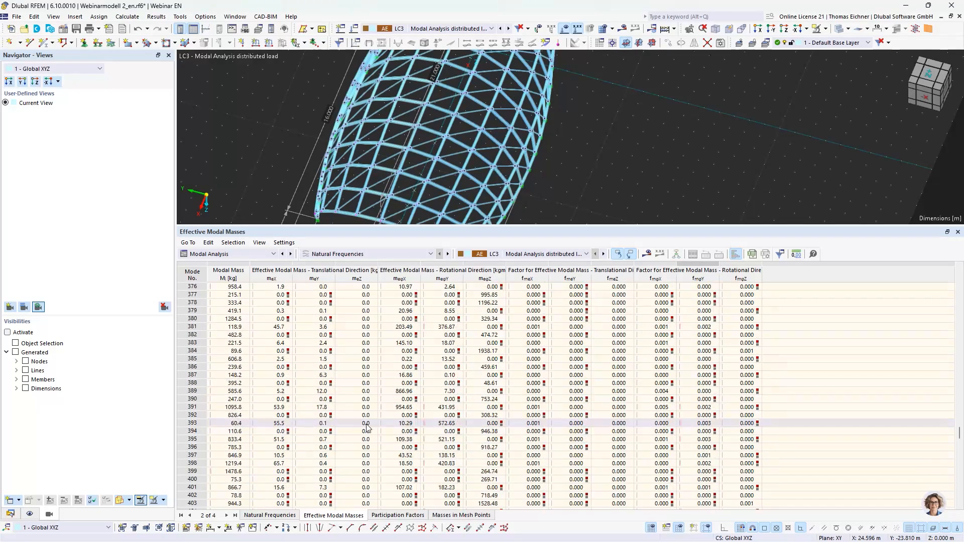
pyautogui.click(314, 432)
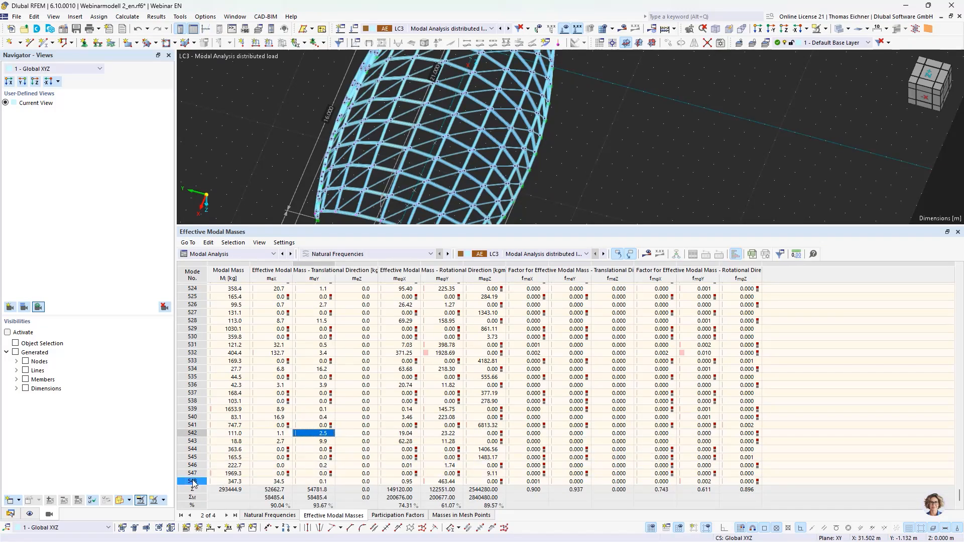
pyautogui.click(399, 433)
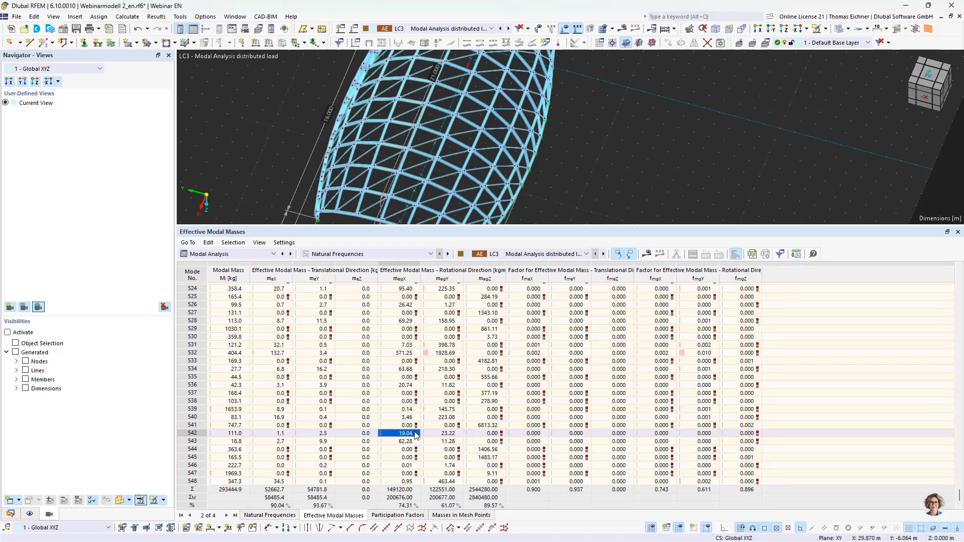
# Display the effective modal masses of LC4 - Modal Analysis node concentrated masses and examine its last modes and totals.
pyautogui.click(513, 255)
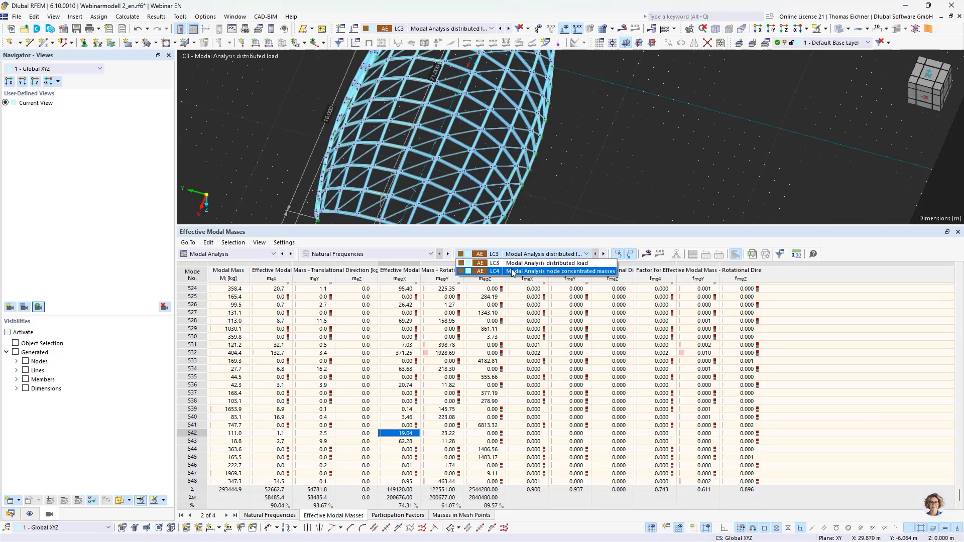
pyautogui.click(512, 272)
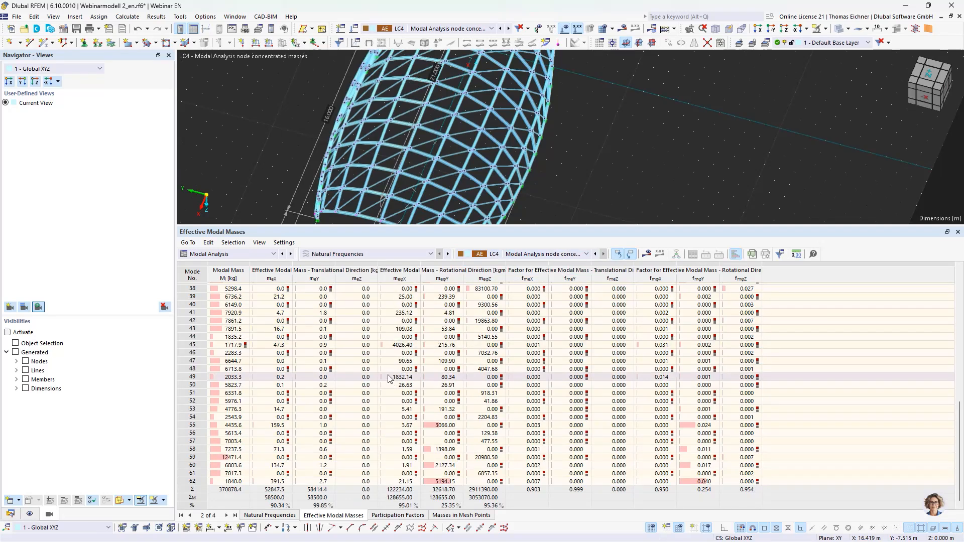
pyautogui.click(396, 377)
pyautogui.click(230, 481)
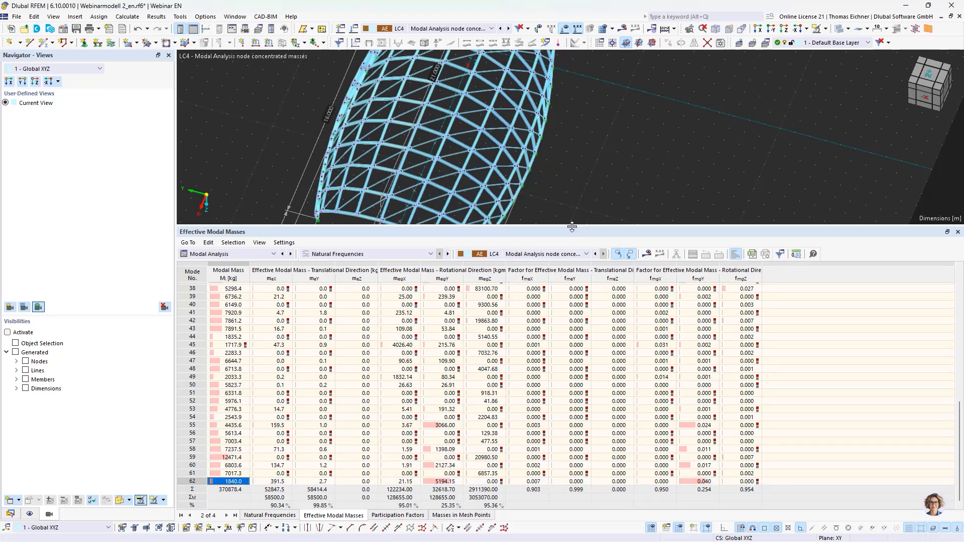
# Reduce the height of the results table and review the member division options in the mesh settings, leaving them unchanged.
pyautogui.moveTo(570, 227); pyautogui.dragTo(555, 313)
pyautogui.click(127, 16)
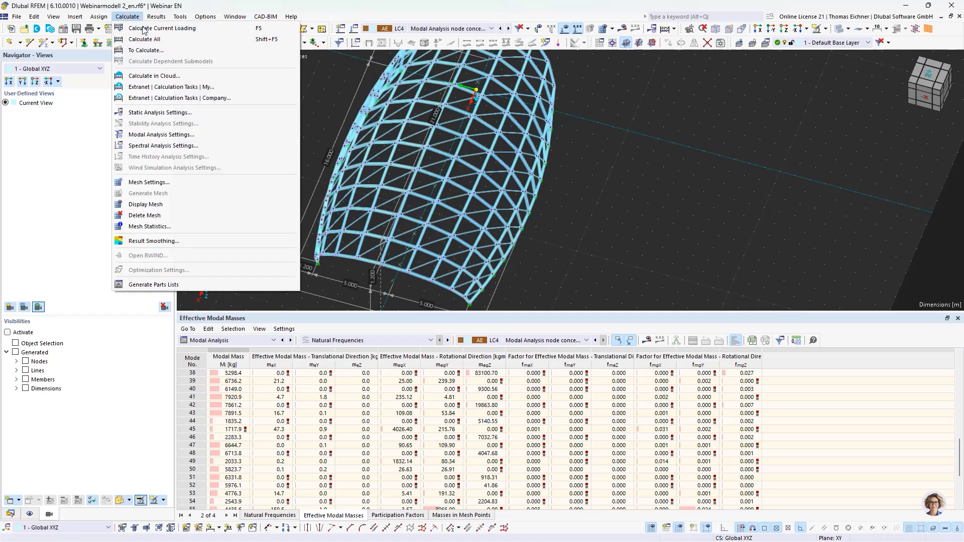
pyautogui.click(149, 182)
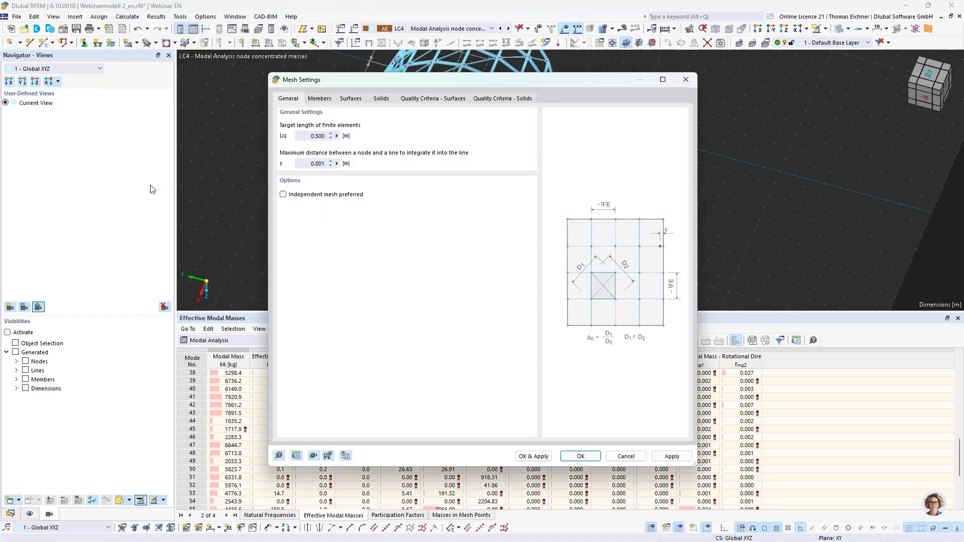
pyautogui.click(329, 99)
pyautogui.click(305, 170)
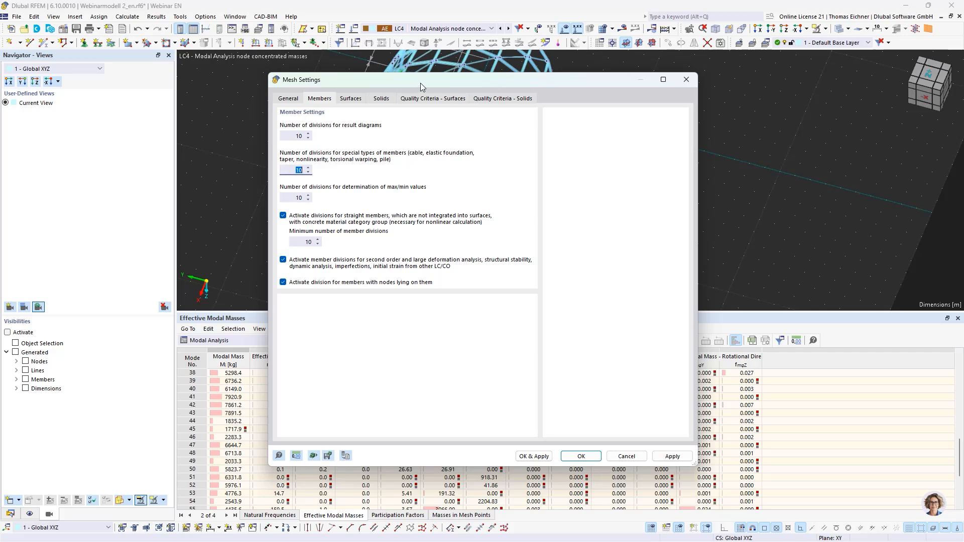
pyautogui.moveTo(420, 83); pyautogui.dragTo(629, 84)
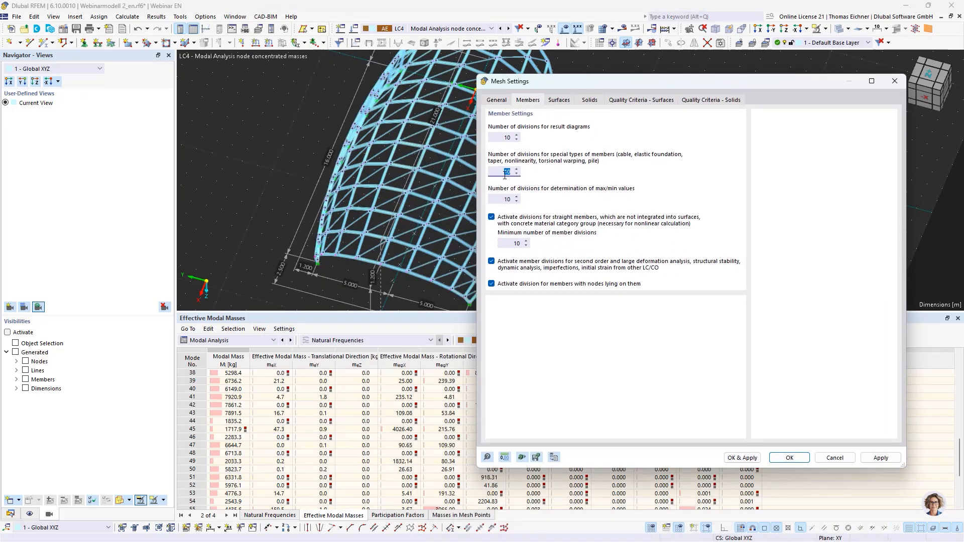
pyautogui.click(894, 81)
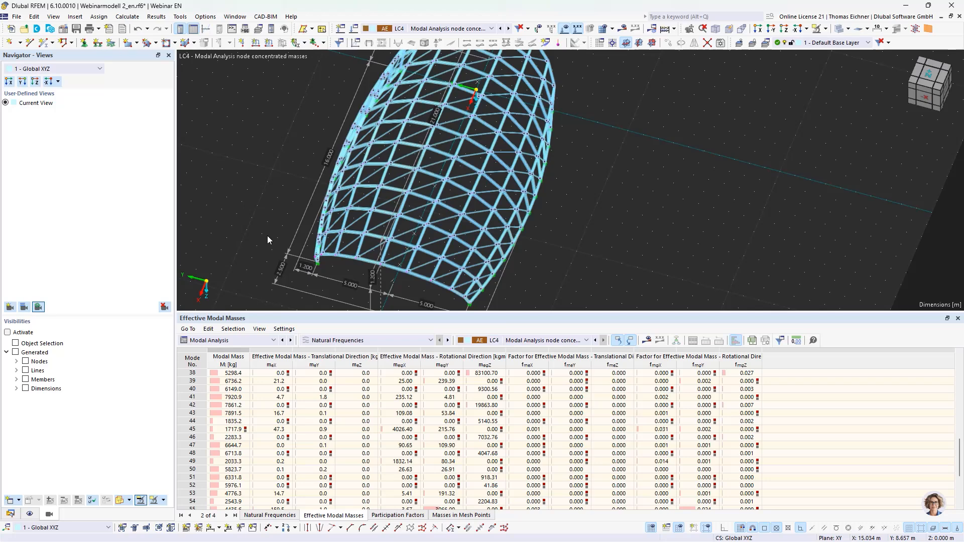
# Make LC2 - Direct Massdefinition on nodes the active load case and inspect the nodal masses on the truss model.
pyautogui.scroll(2, 635, 197)
pyautogui.scroll(5, 387, 216)
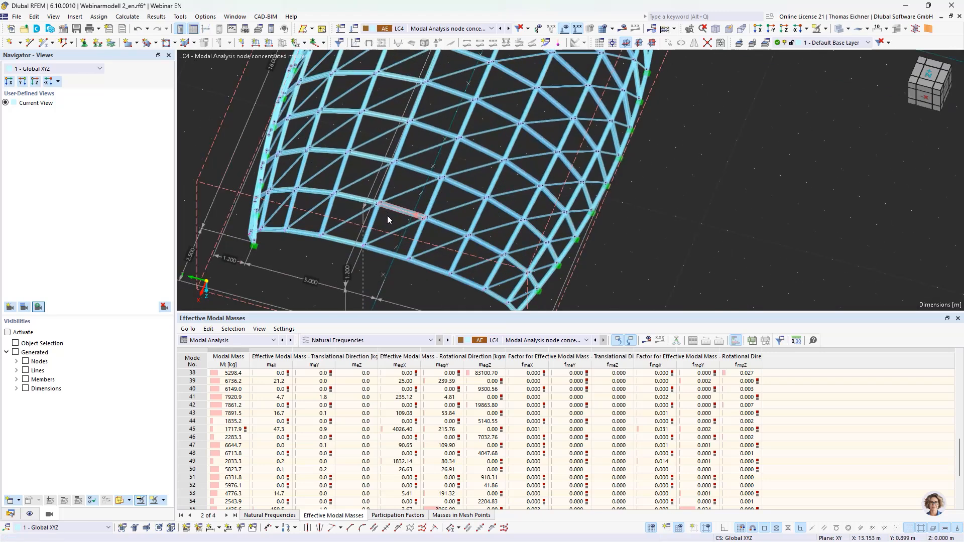
pyautogui.moveTo(387, 219); pyautogui.dragTo(374, 192, button='middle')
pyautogui.click(447, 29)
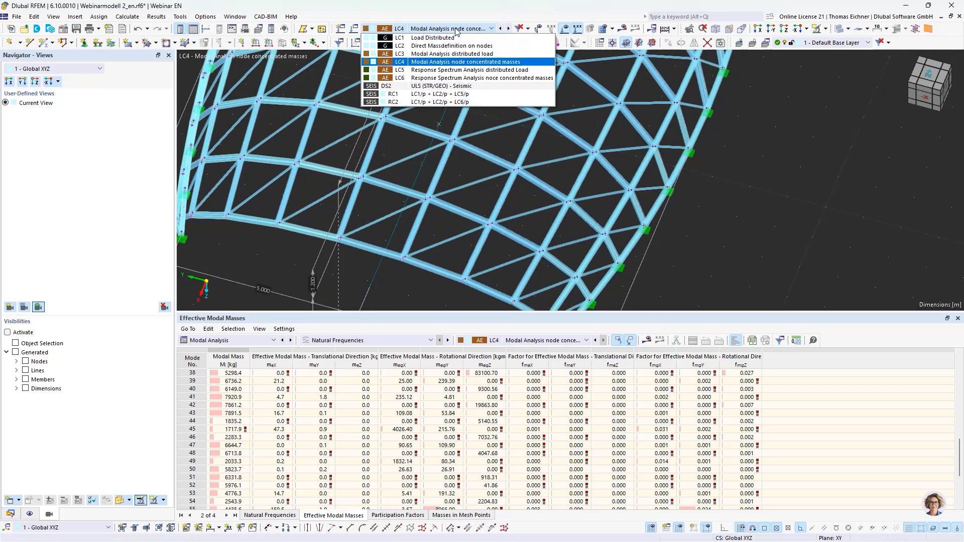
pyautogui.click(432, 45)
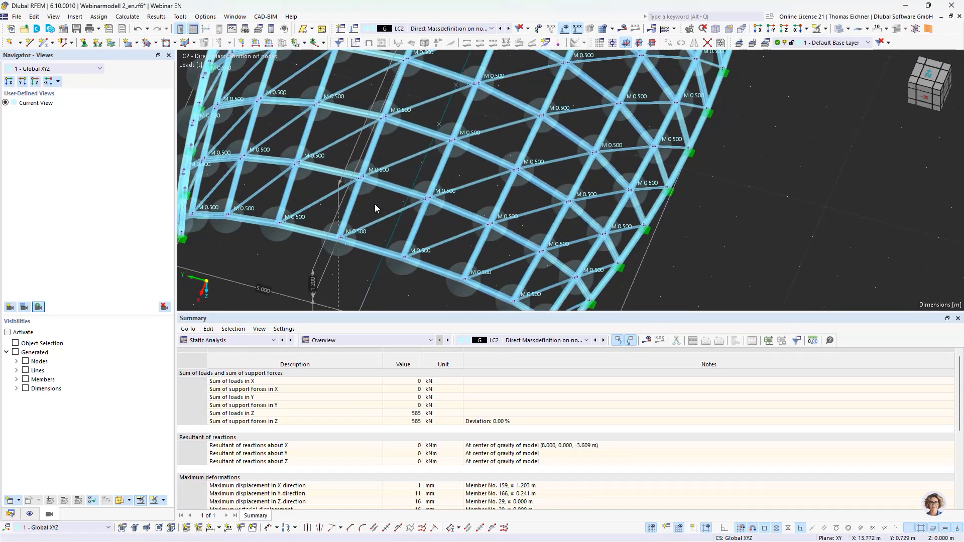
pyautogui.scroll(1, 381, 201)
pyautogui.scroll(3, 459, 183)
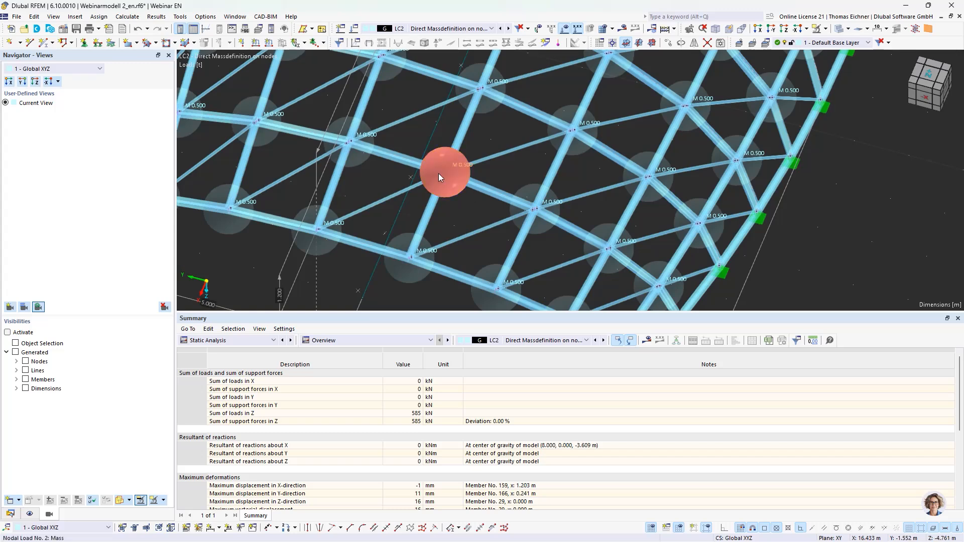
pyautogui.moveTo(442, 169)
pyautogui.click(438, 151)
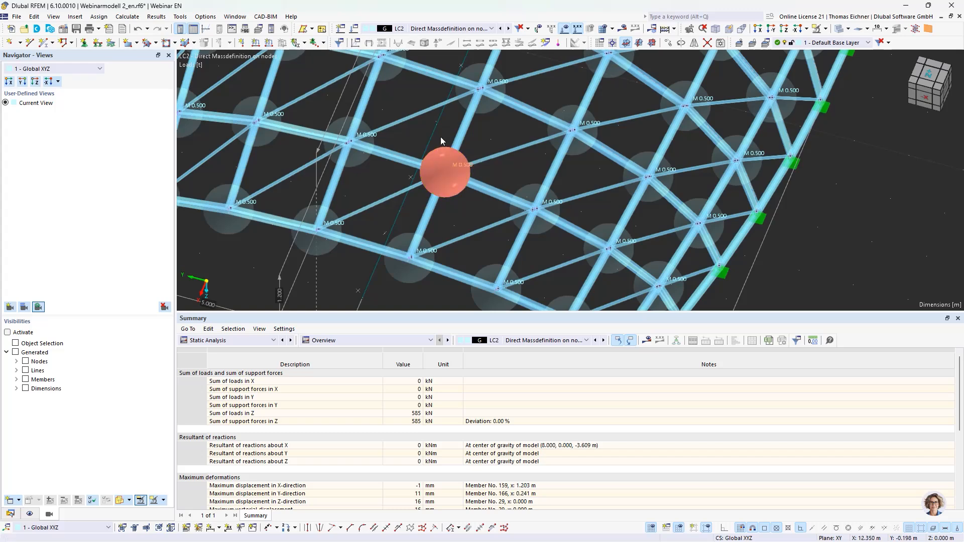
pyautogui.scroll(-3, 432, 156)
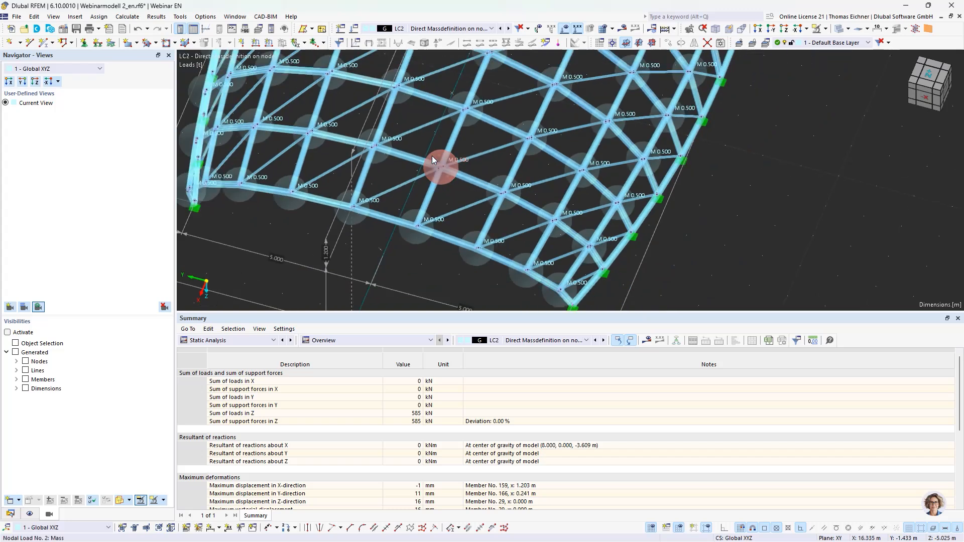
pyautogui.moveTo(433, 156); pyautogui.dragTo(444, 172, button='middle')
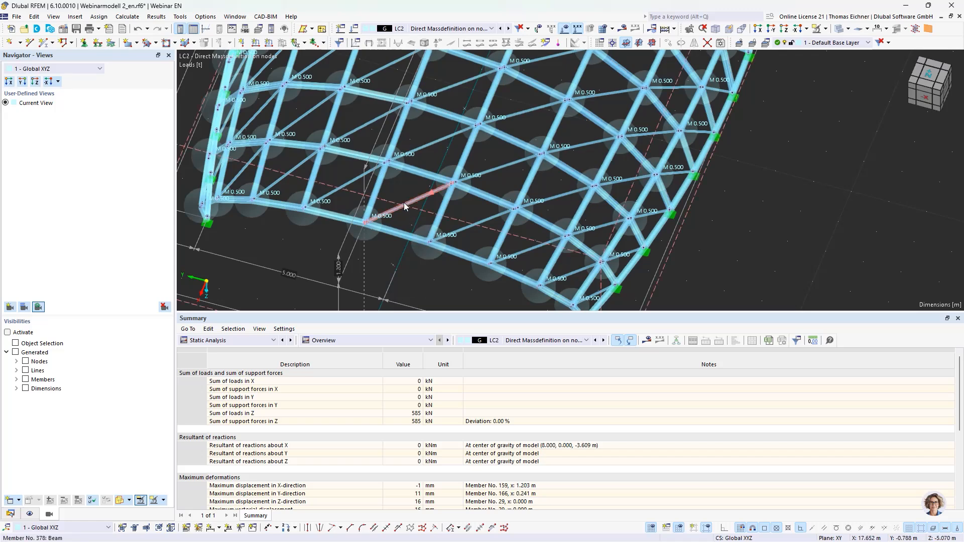
pyautogui.scroll(-5, 391, 207)
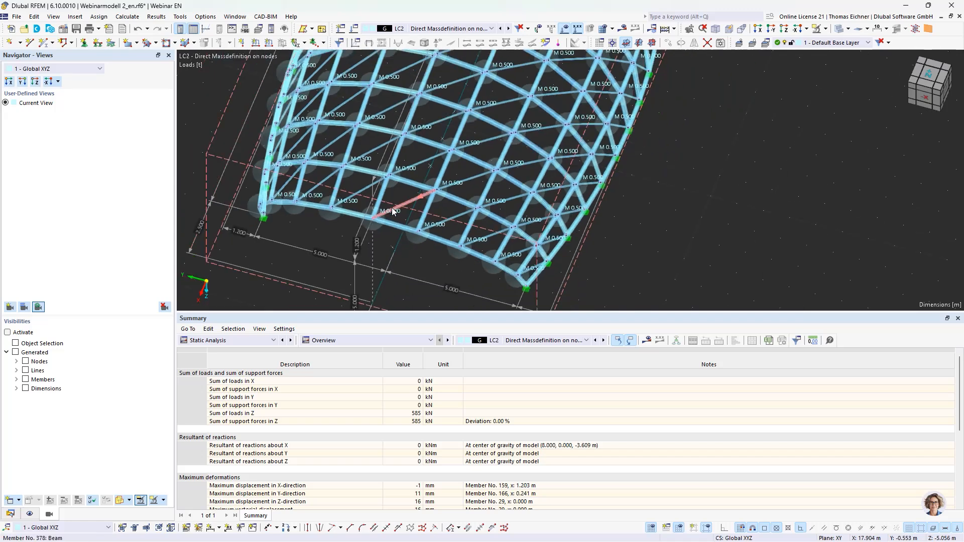
pyautogui.moveTo(392, 207); pyautogui.dragTo(390, 226, button='middle')
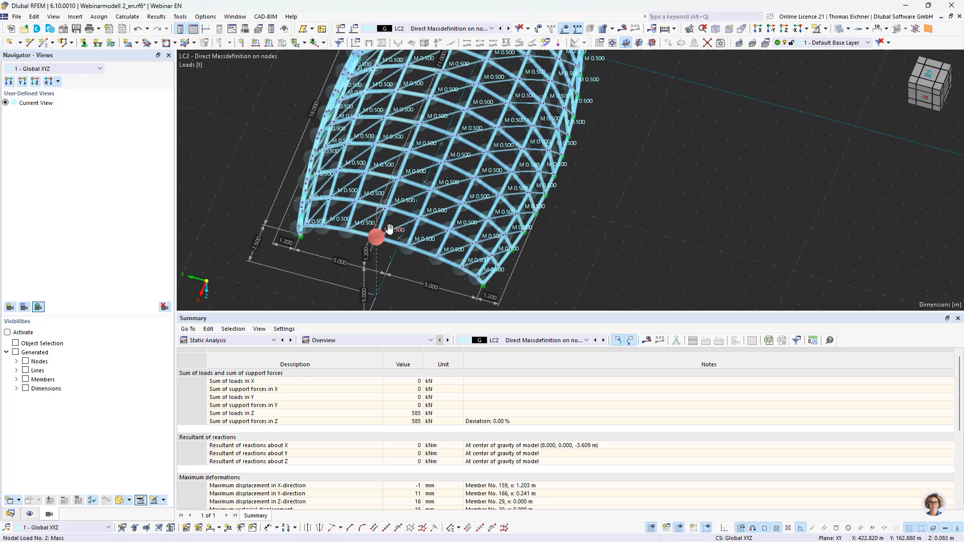
pyautogui.scroll(2, 430, 190)
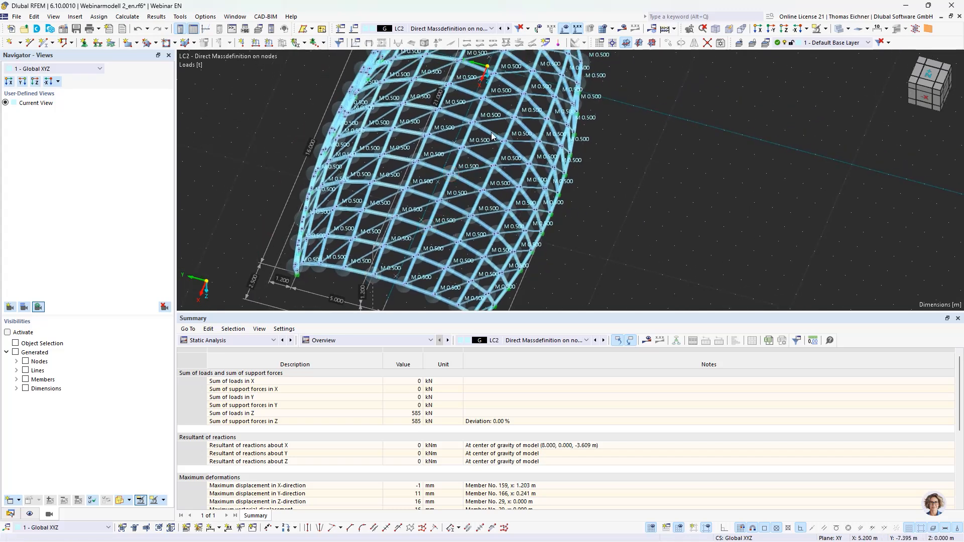
# Review the main settings of response spectrum load case LC6 and make it the active load case.
pyautogui.click(354, 29)
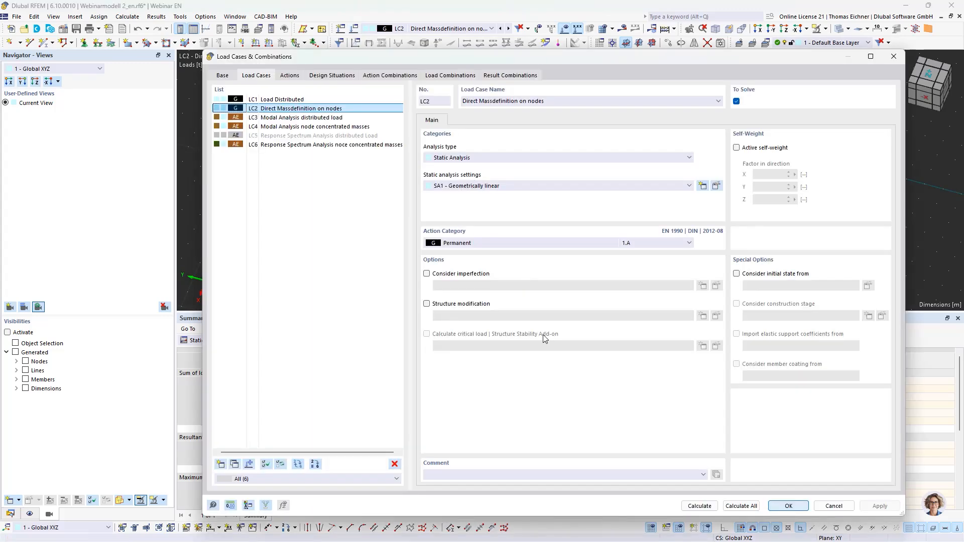
pyautogui.click(345, 145)
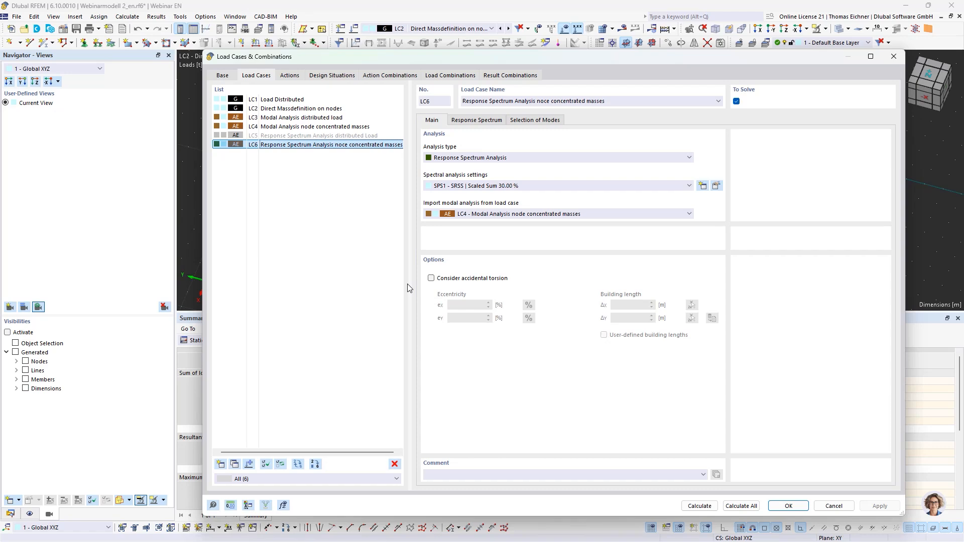
pyautogui.click(788, 506)
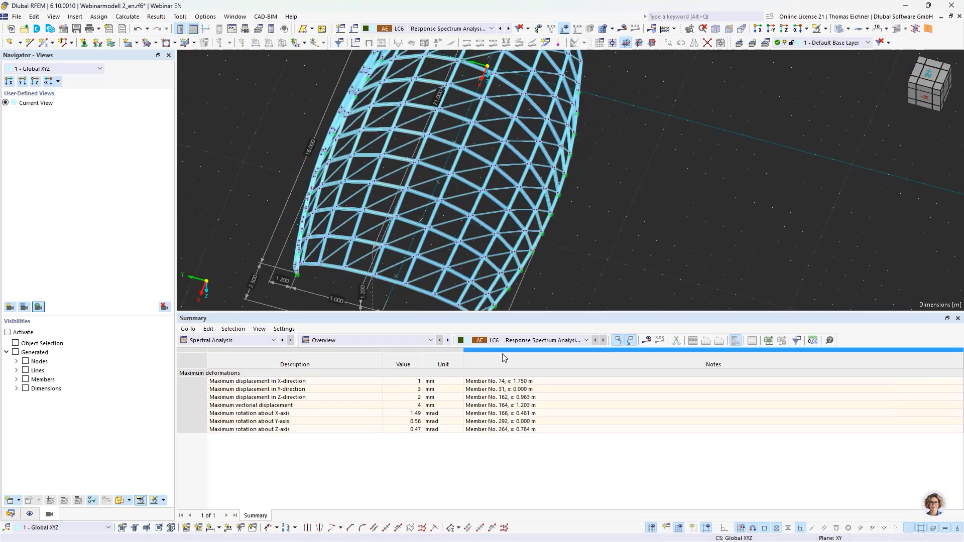
# Display the global deformations |u| of LC6 on the truss model and examine them from a low side angle.
pyautogui.scroll(-3, 622, 186)
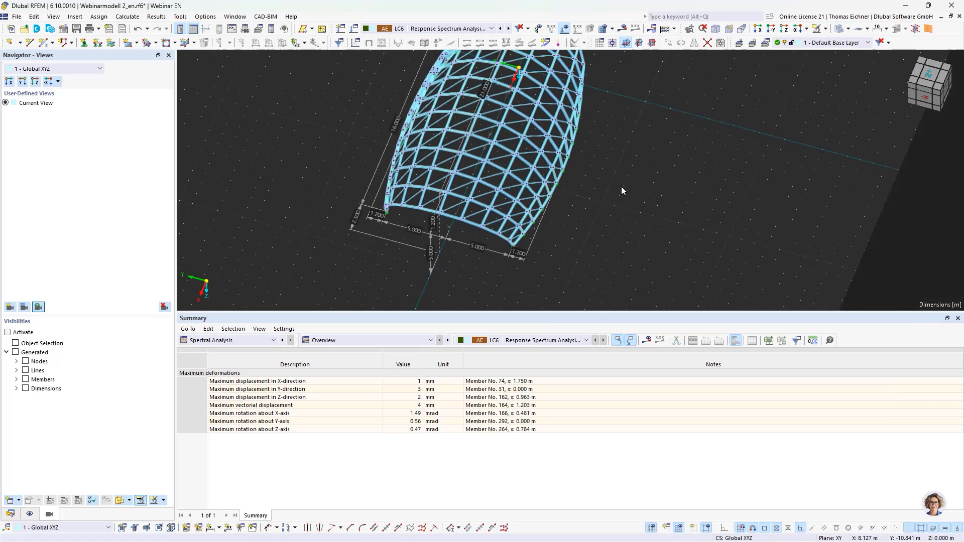
pyautogui.moveTo(621, 191); pyautogui.dragTo(606, 219, button='middle')
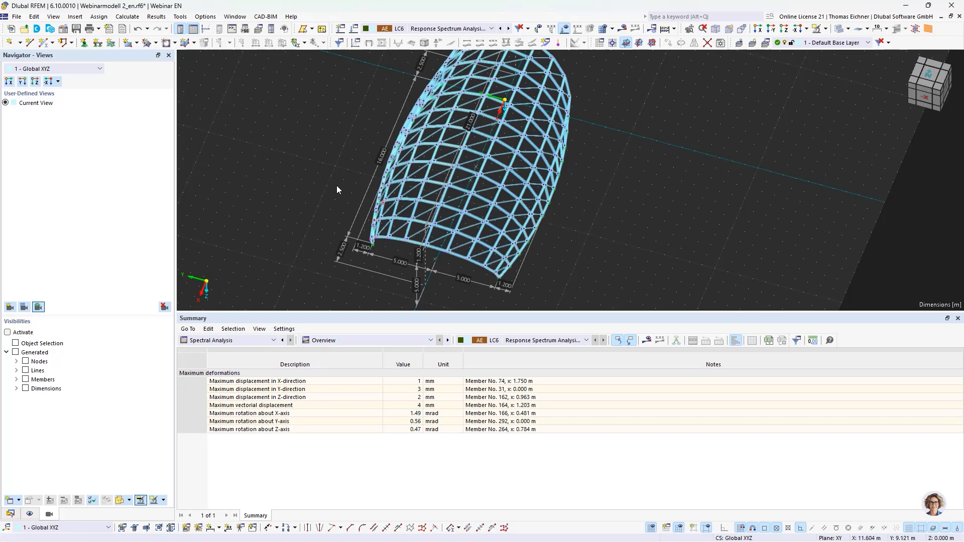
pyautogui.moveTo(337, 190); pyautogui.dragTo(298, 184, button='middle')
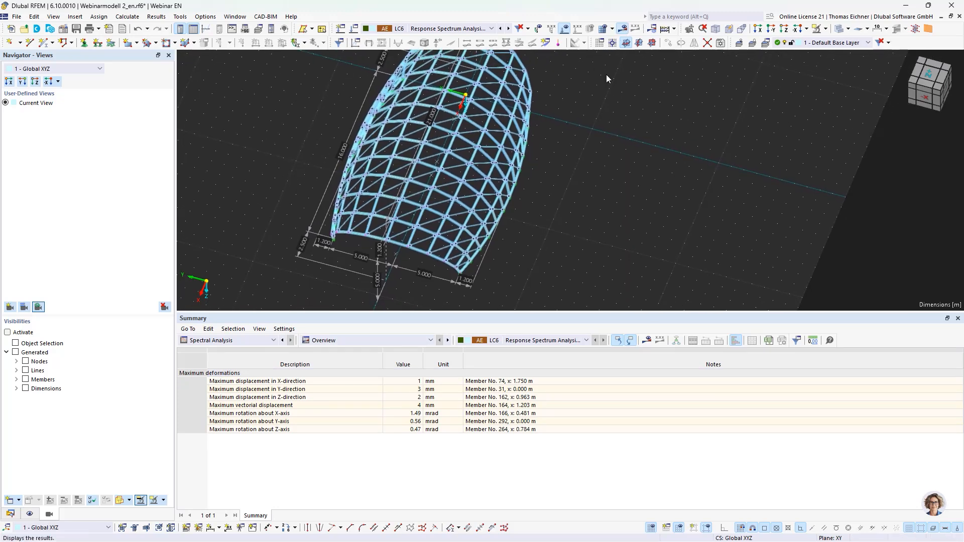
pyautogui.scroll(-1, 527, 223)
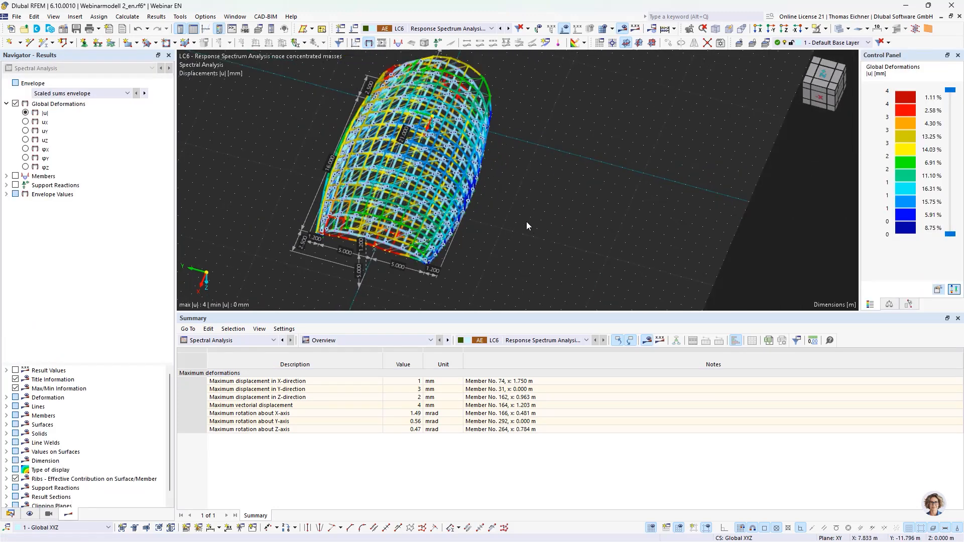
pyautogui.keyDown('ctrl'); pyautogui.moveTo(506, 243); pyautogui.dragTo(419, 243, button='middle'); pyautogui.keyUp('ctrl')
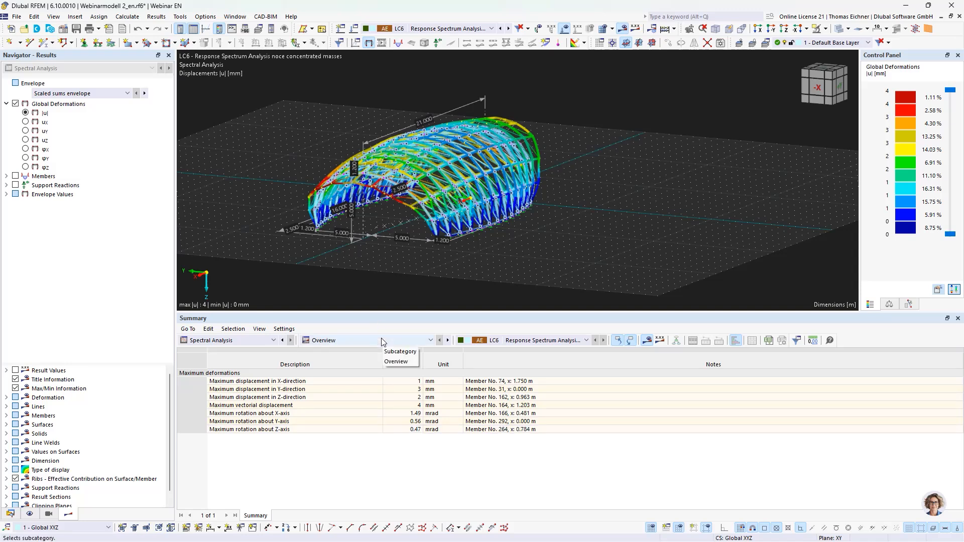
# Make LC5 - Response Spectrum Analysis distributed Load the active load case.
pyautogui.click(419, 29)
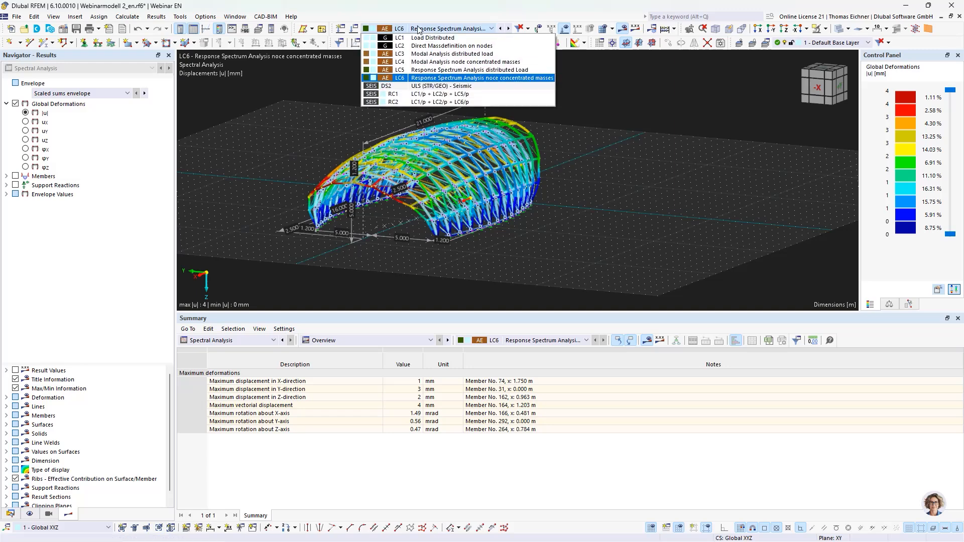
pyautogui.click(421, 70)
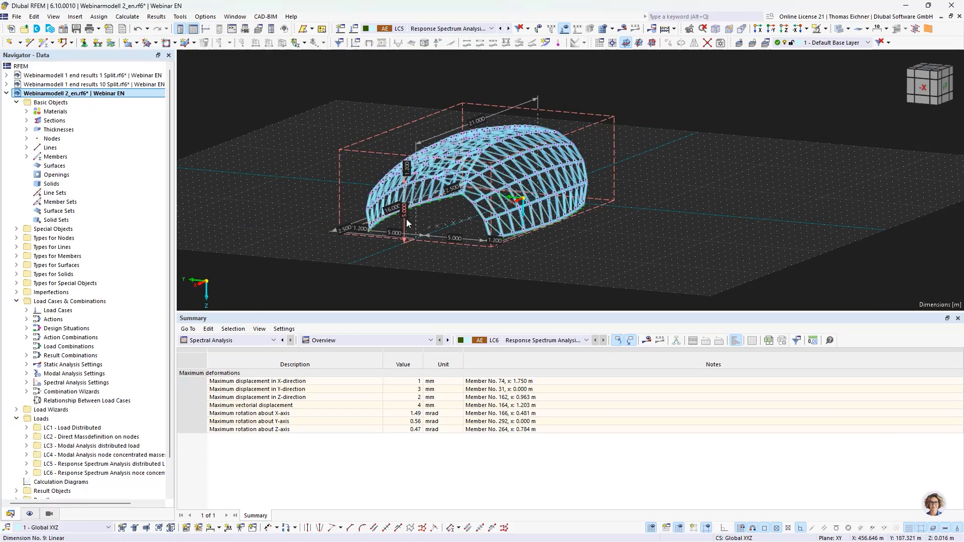
# Start the LC5 response spectrum calculation, examine the queued calculations in the solver list, and cancel the run.
pyautogui.click(623, 29)
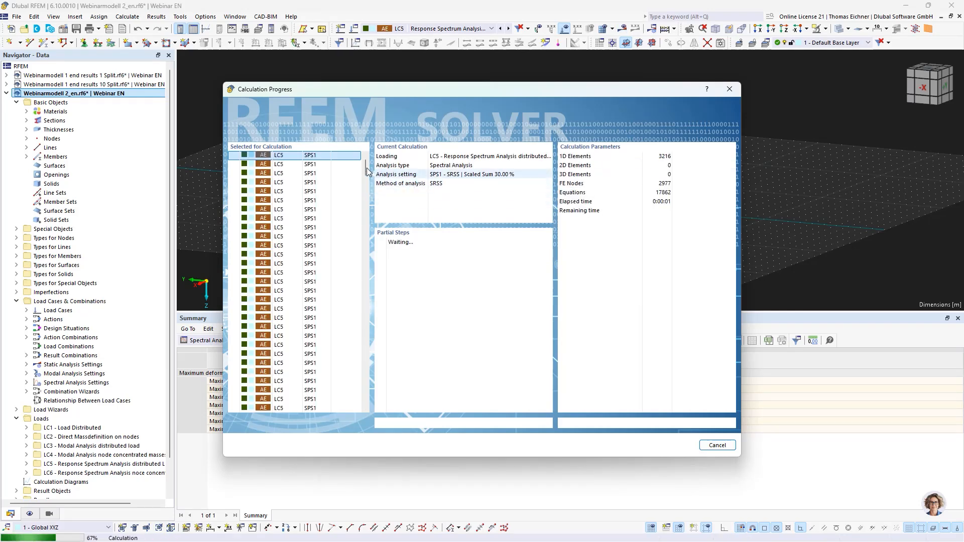
pyautogui.moveTo(366, 169); pyautogui.dragTo(372, 419)
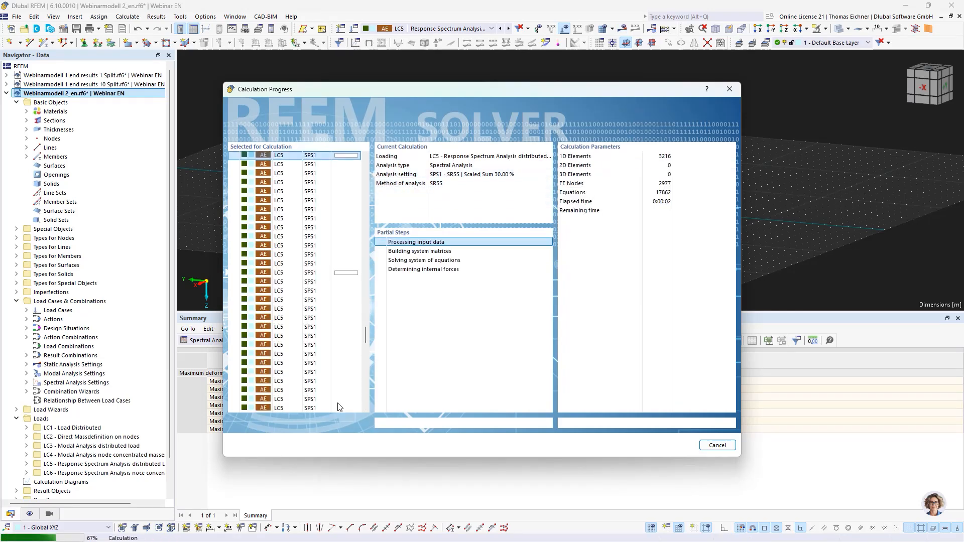
pyautogui.moveTo(366, 387); pyautogui.dragTo(366, 292)
pyautogui.moveTo(366, 249); pyautogui.dragTo(365, 164)
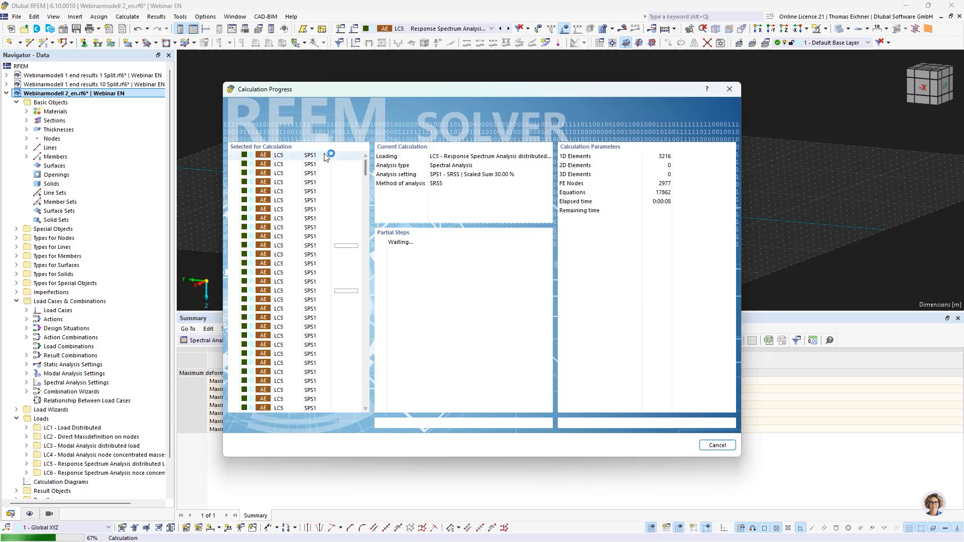
pyautogui.click(314, 173)
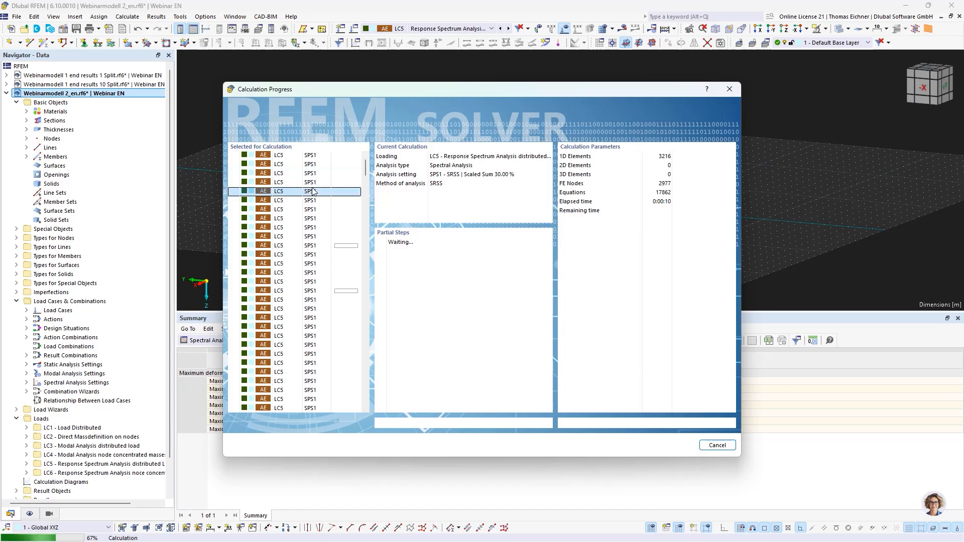
pyautogui.click(314, 155)
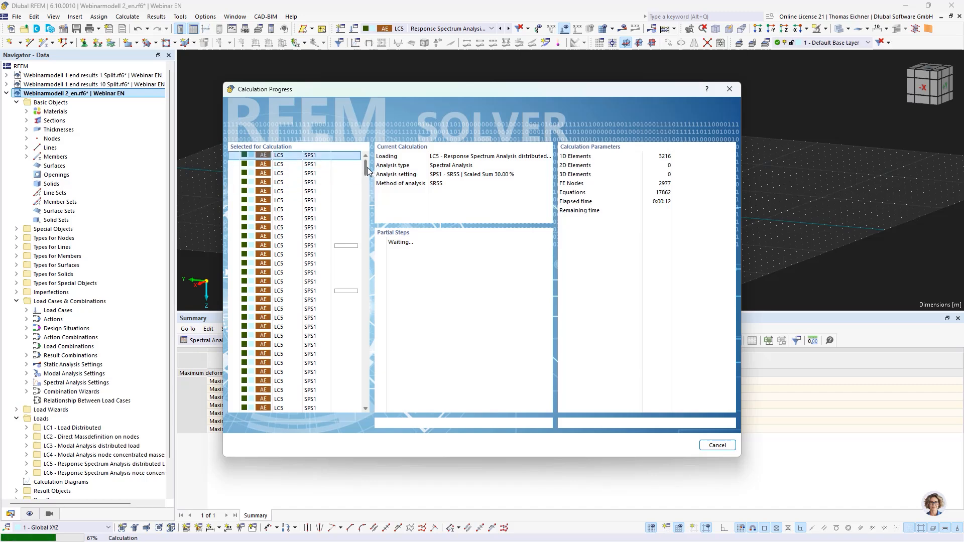
pyautogui.click(338, 245)
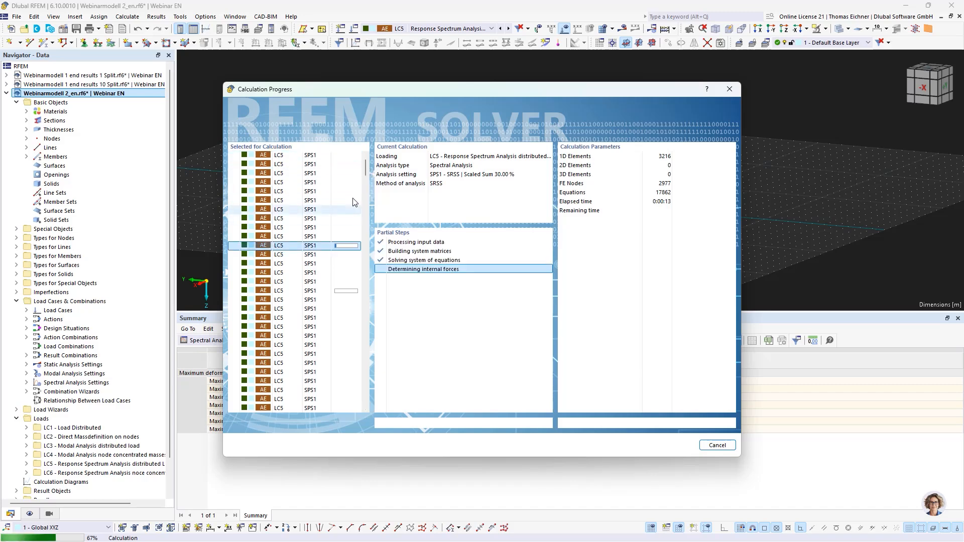
pyautogui.click(333, 291)
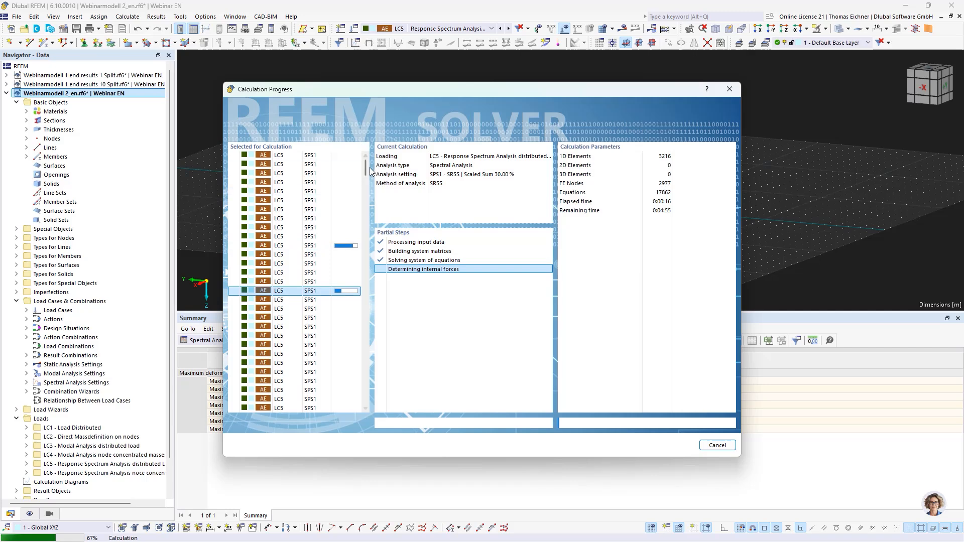
pyautogui.moveTo(371, 171); pyautogui.dragTo(371, 193)
pyautogui.click(338, 237)
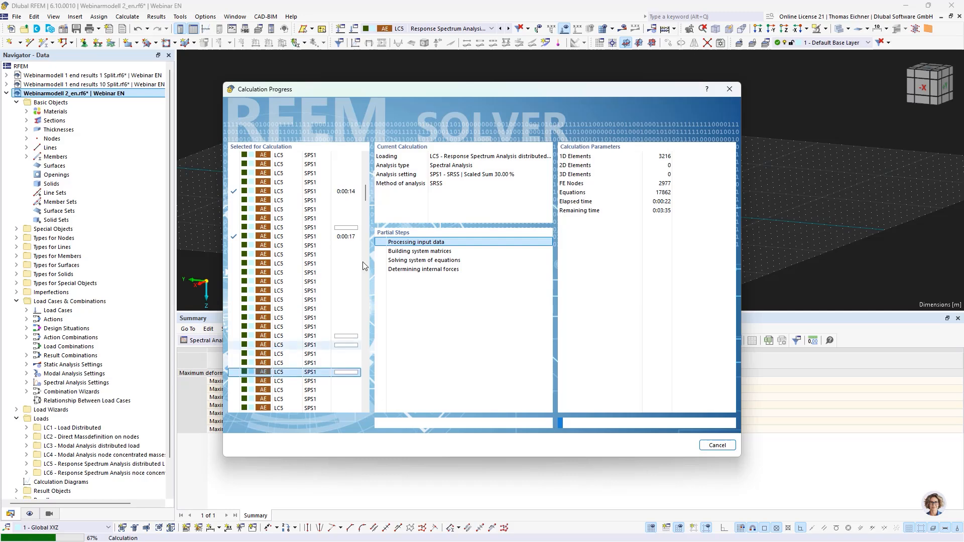
pyautogui.moveTo(367, 197); pyautogui.dragTo(367, 159)
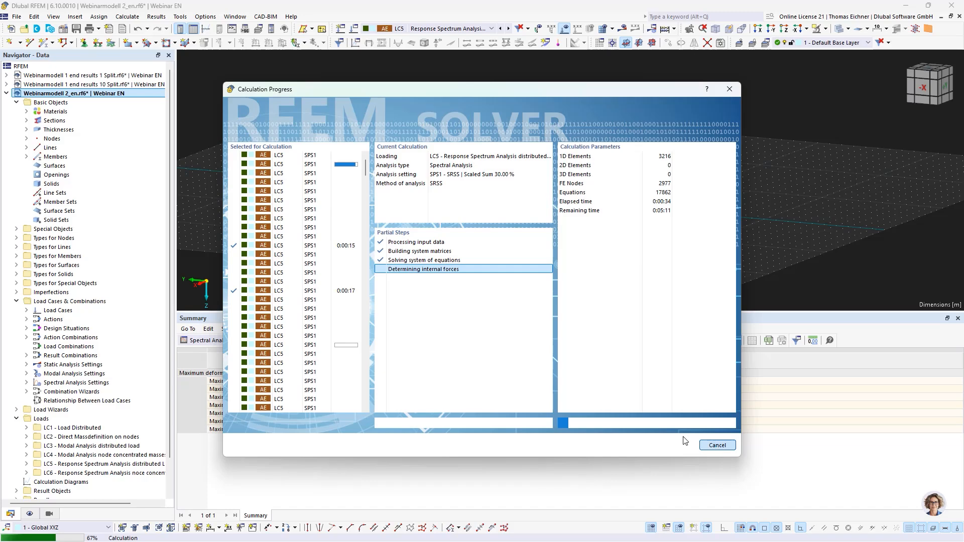
pyautogui.click(718, 445)
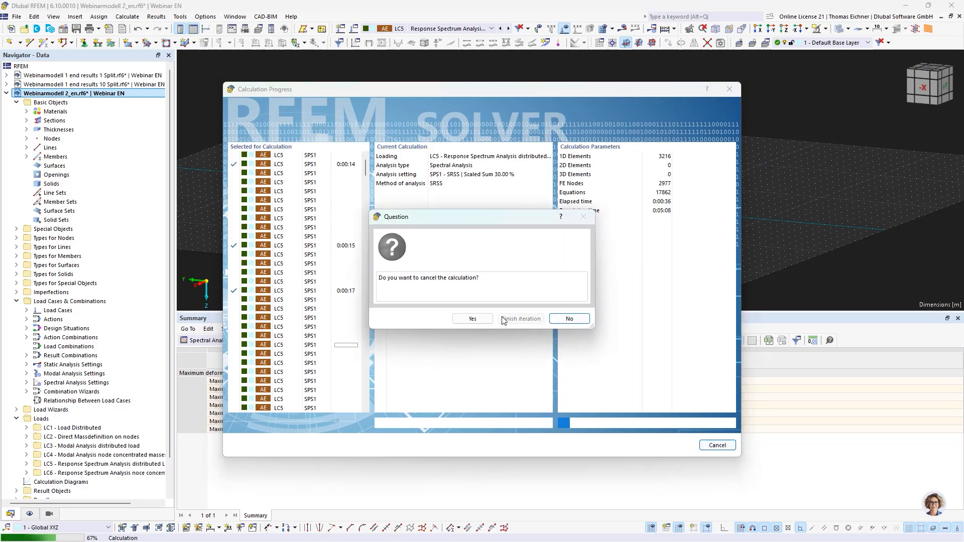
pyautogui.click(472, 318)
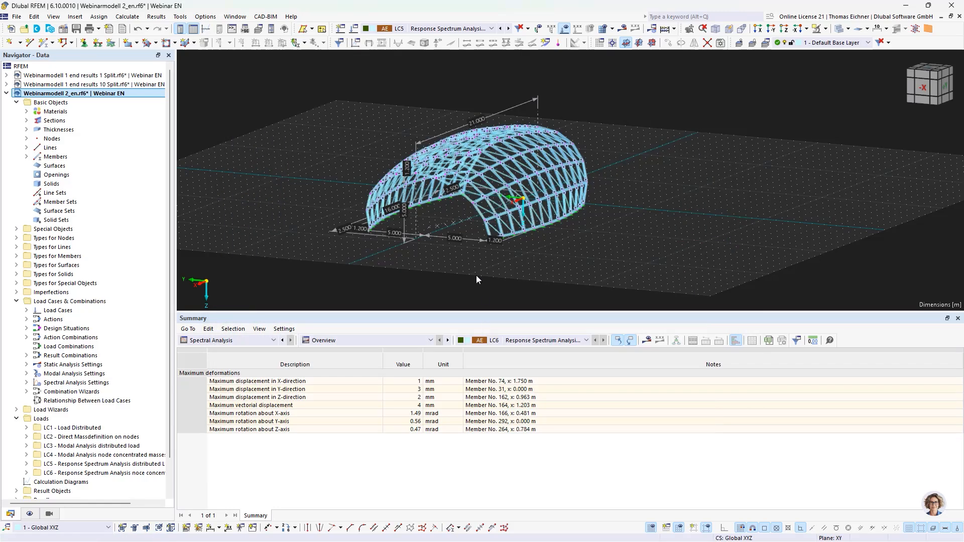
pyautogui.moveTo(276, 142)
pyautogui.mouseDown(button='middle')
pyautogui.moveTo(269, 165)
pyautogui.moveTo(272, 143)
pyautogui.mouseUp(button='middle')
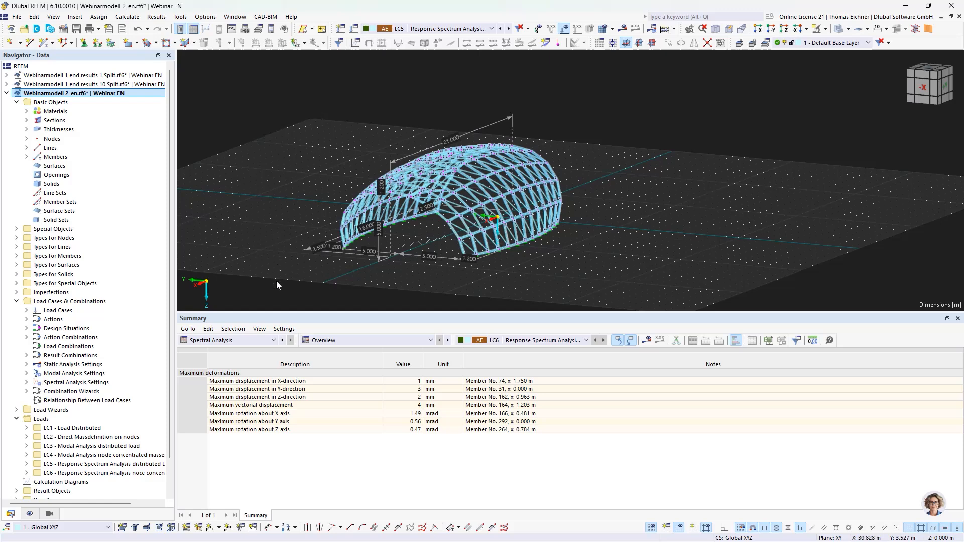
pyautogui.moveTo(276, 309); pyautogui.dragTo(744, 101)
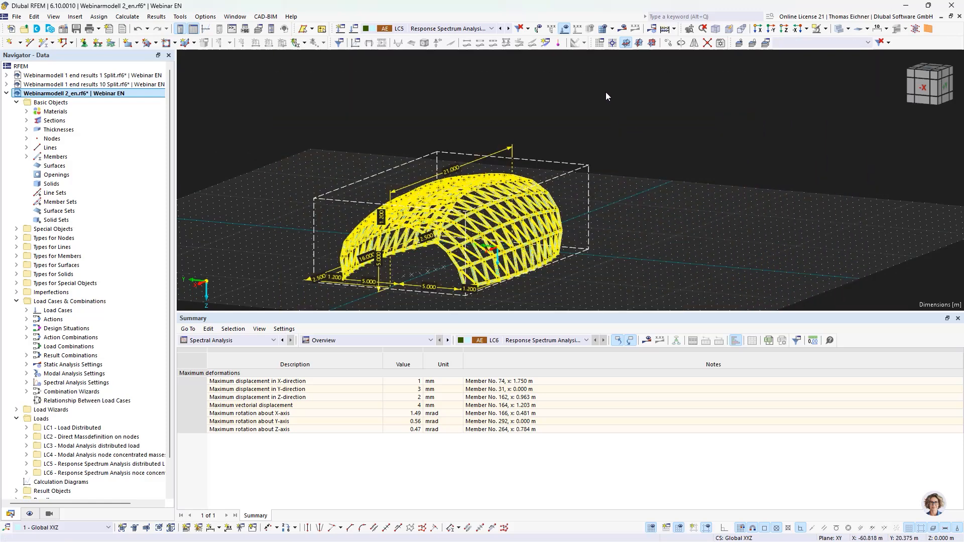
pyautogui.click(572, 103)
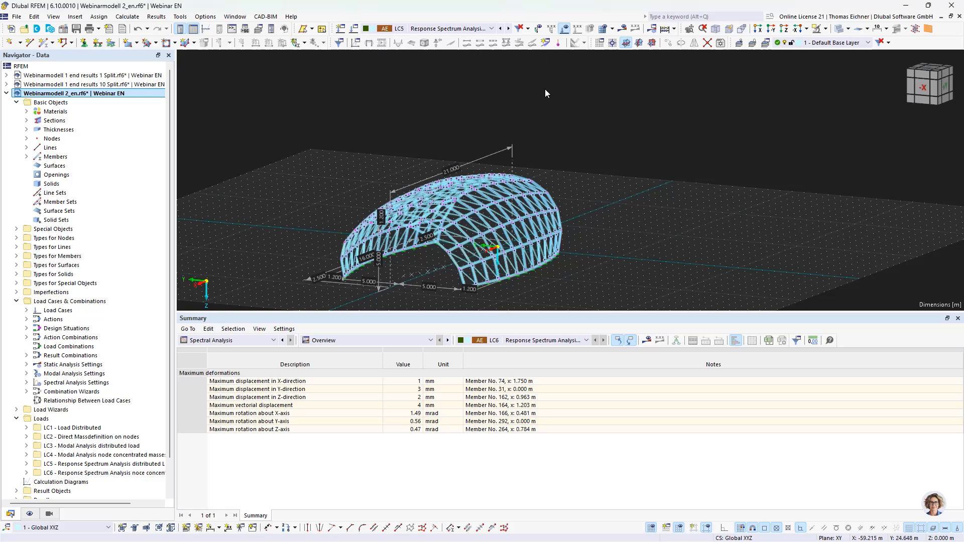
# Try the Diagonal mass matrix type in LC3's modal analysis settings, review the mass conversion and neglect options, and discard the change.
pyautogui.click(354, 29)
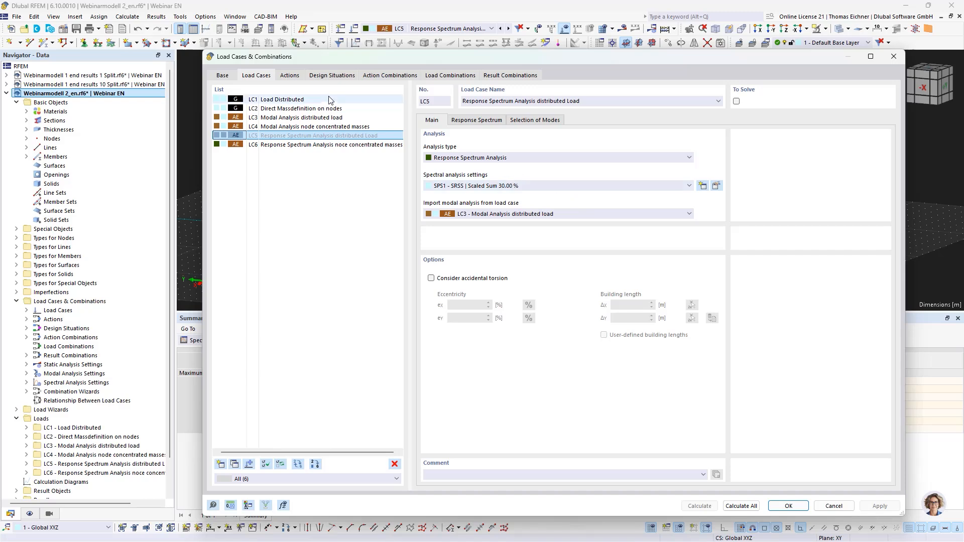
pyautogui.click(291, 117)
pyautogui.click(715, 185)
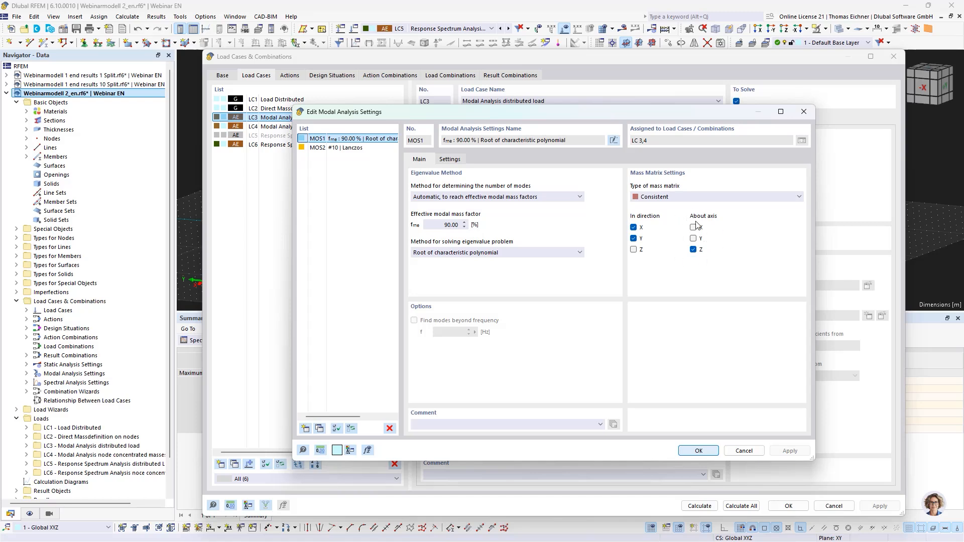
pyautogui.click(657, 198)
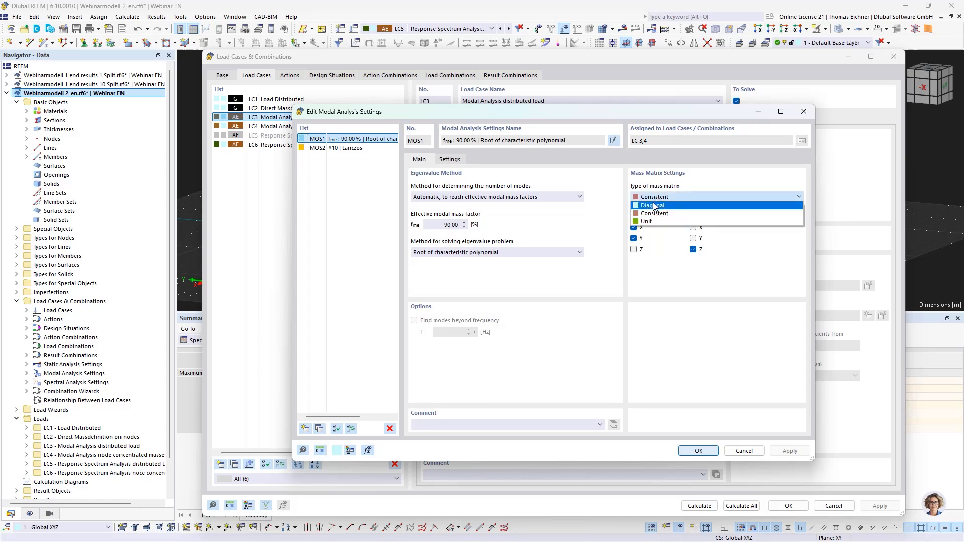
pyautogui.click(654, 205)
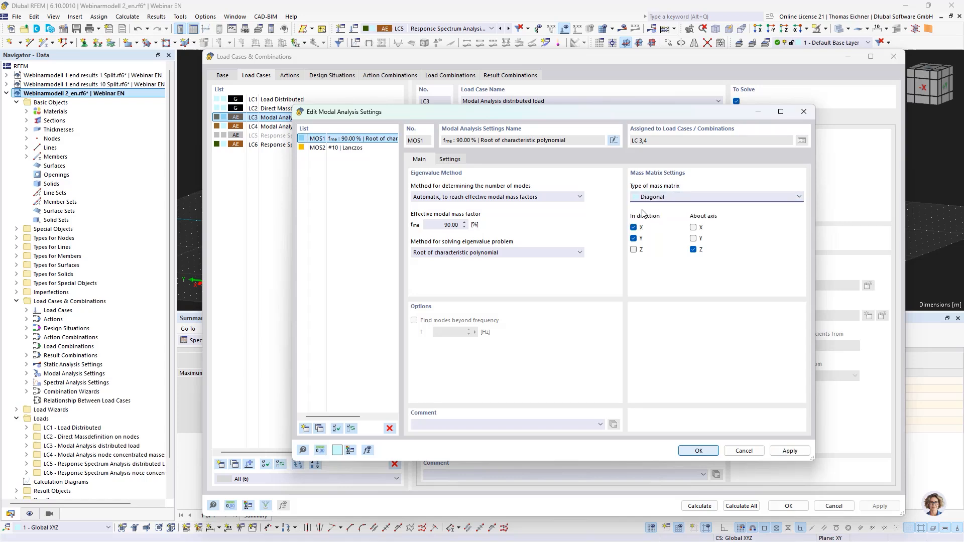
pyautogui.click(446, 159)
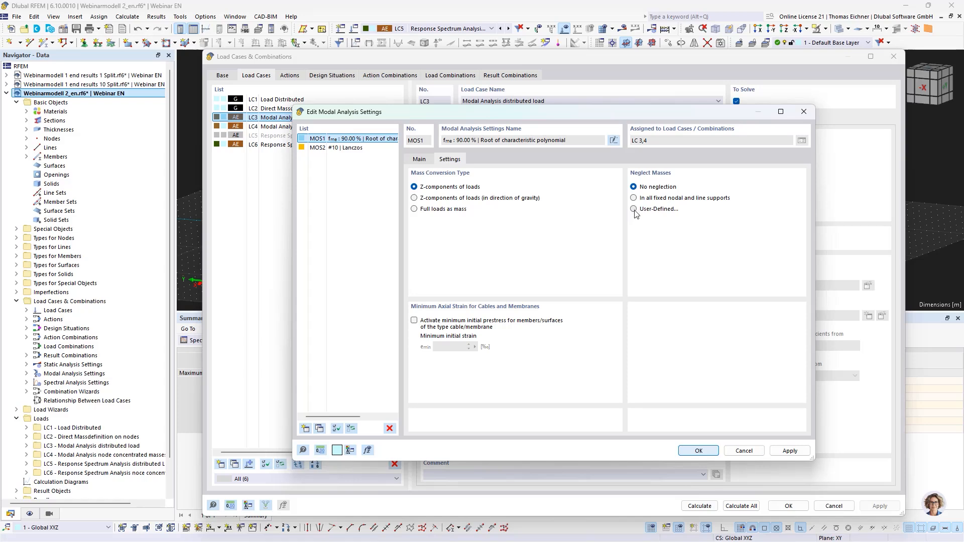
pyautogui.click(698, 450)
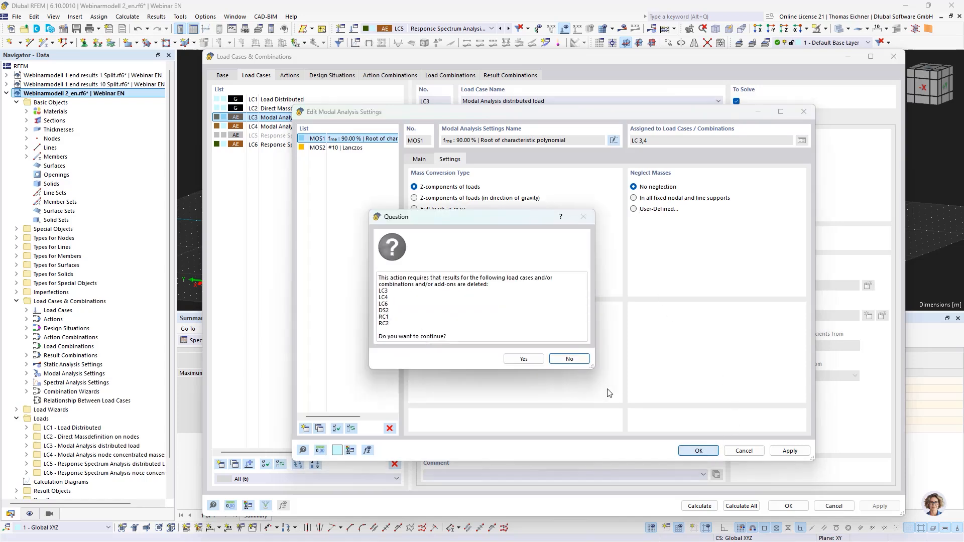
pyautogui.click(568, 359)
pyautogui.click(742, 451)
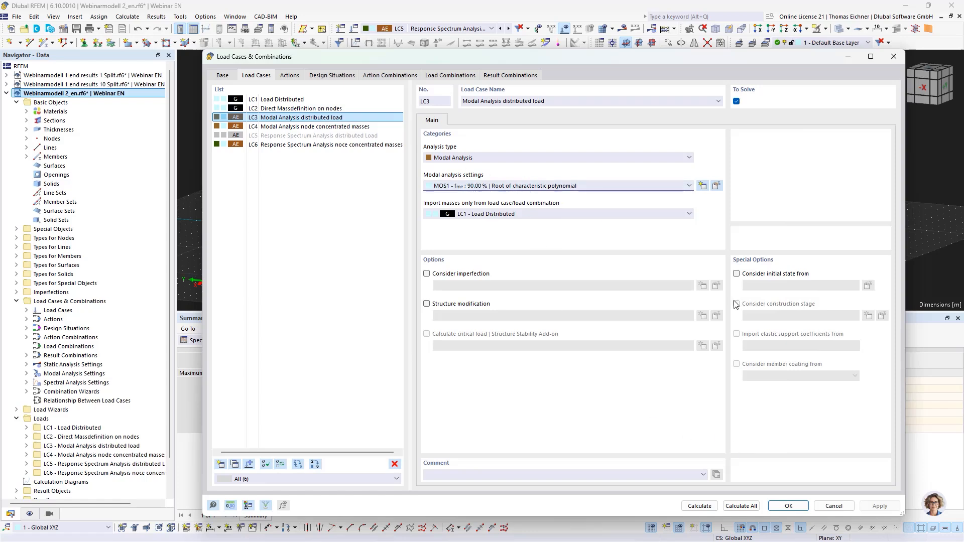
pyautogui.click(789, 506)
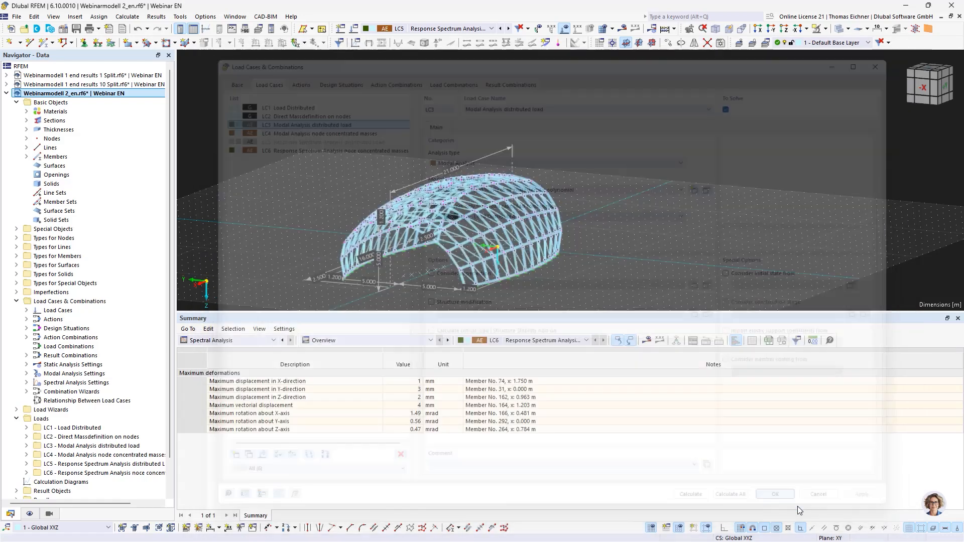
# Review the member division options in the mesh settings and close them without changes.
pyautogui.click(126, 17)
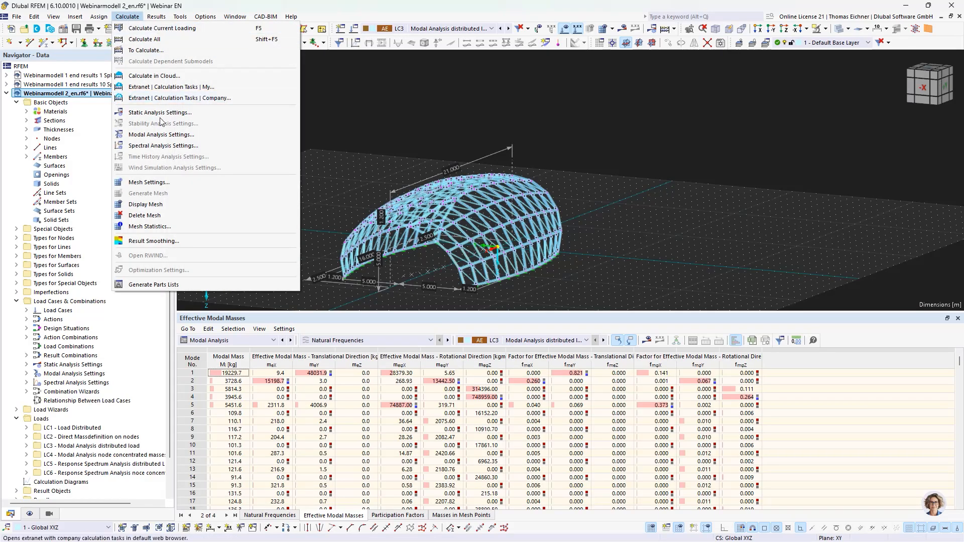
pyautogui.click(151, 182)
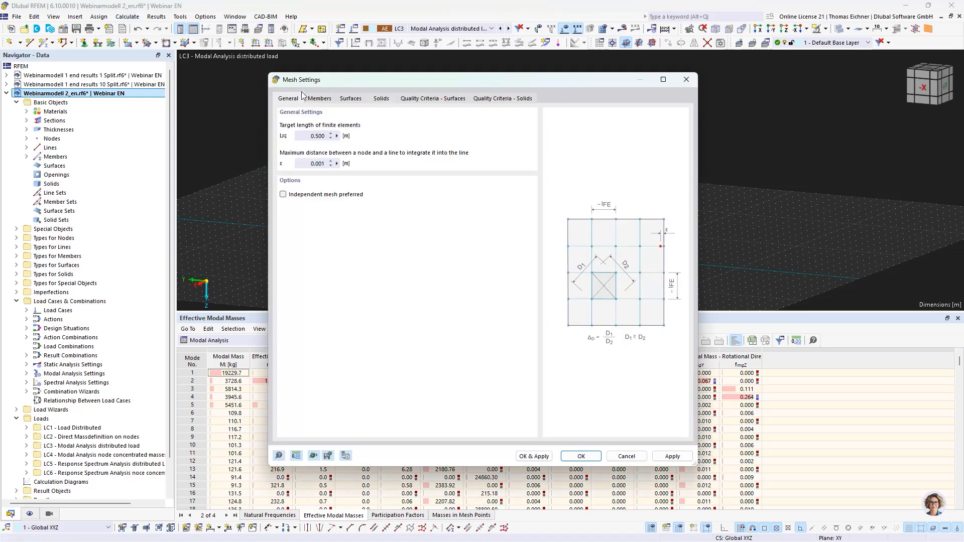
pyautogui.click(319, 98)
pyautogui.click(298, 169)
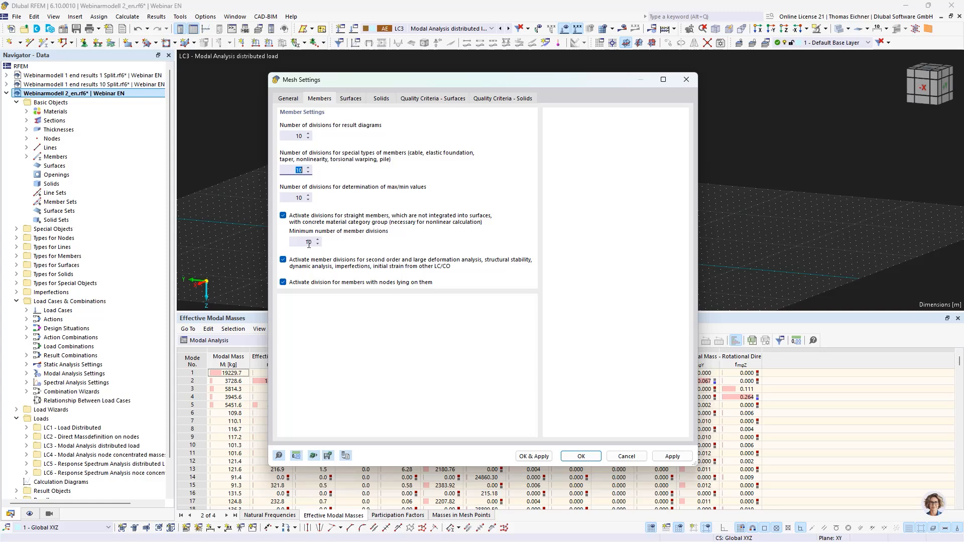
pyautogui.click(685, 79)
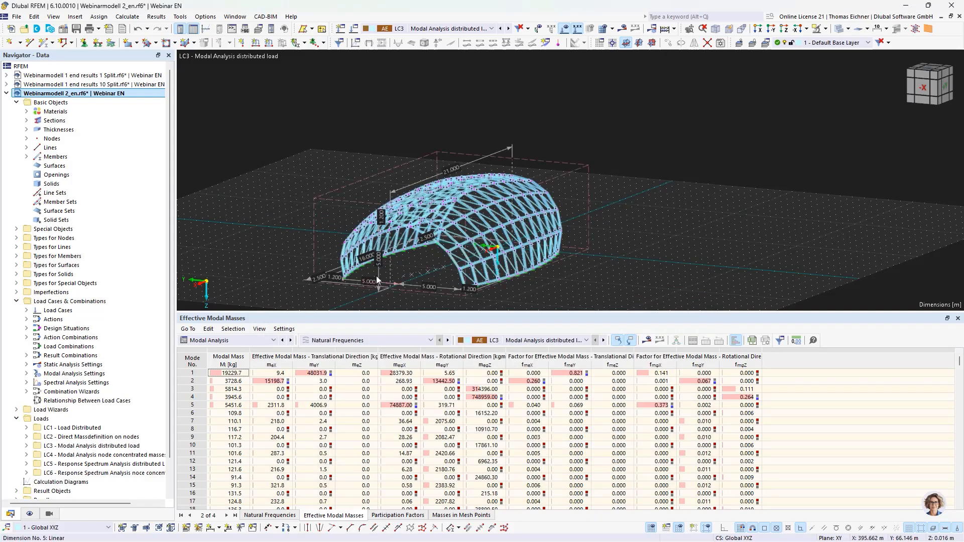
# Make LC2 - Direct Massdefinition on nodes the active load case and examine the nodal masses on the truss up close.
pyautogui.scroll(2, 376, 275)
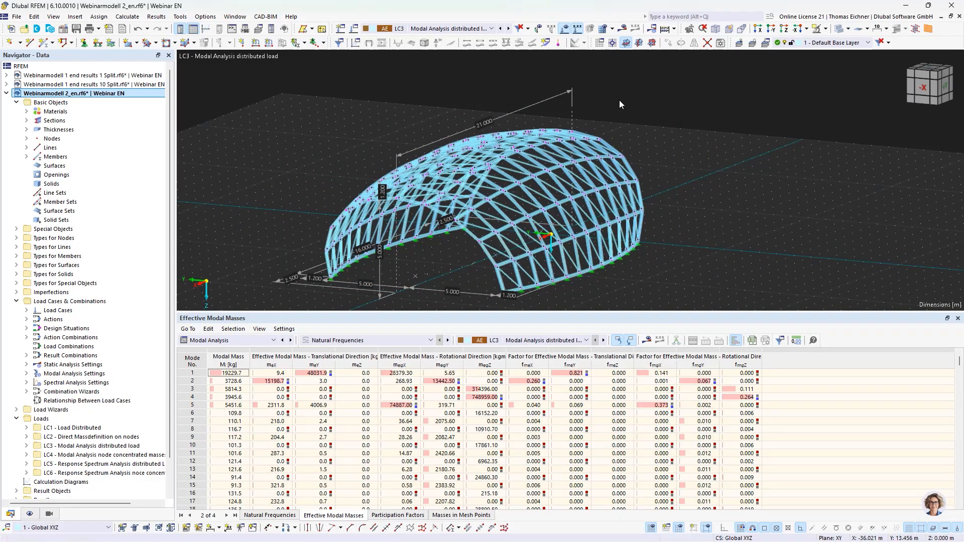
pyautogui.scroll(-3, 619, 100)
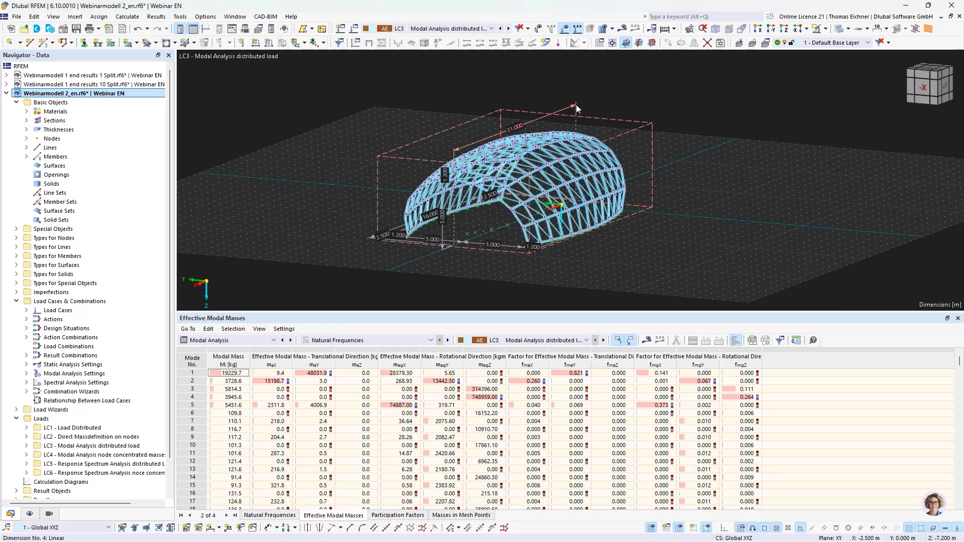
pyautogui.click(472, 29)
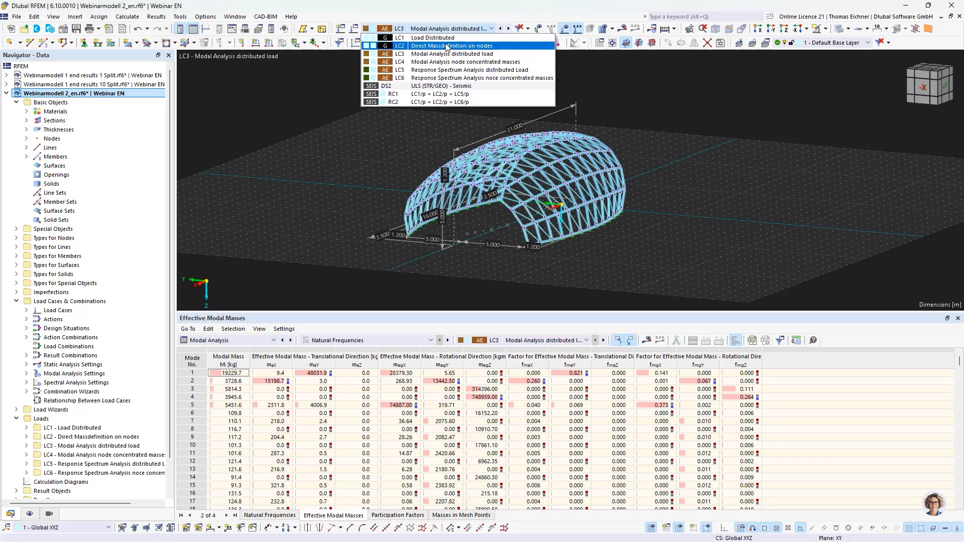
pyautogui.click(442, 46)
pyautogui.scroll(4, 503, 172)
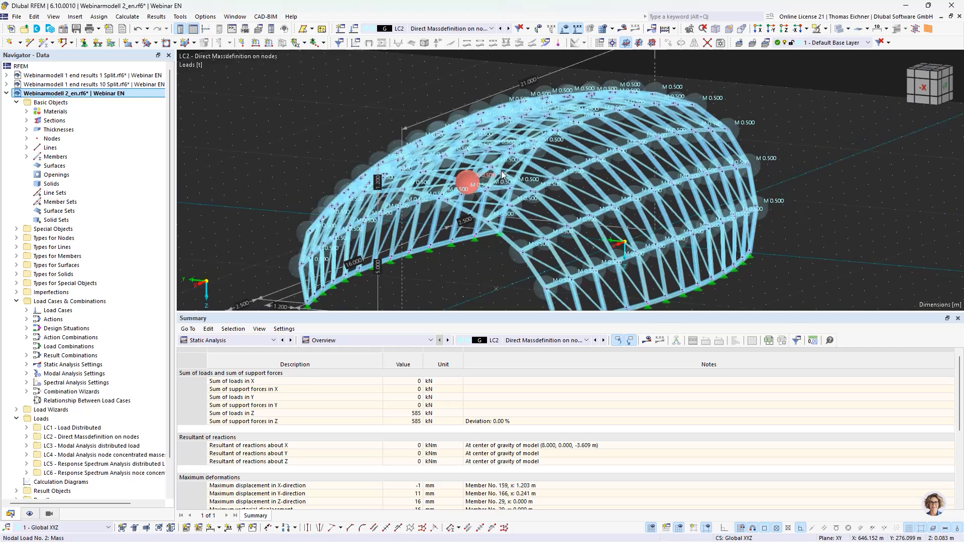
pyautogui.scroll(2, 539, 191)
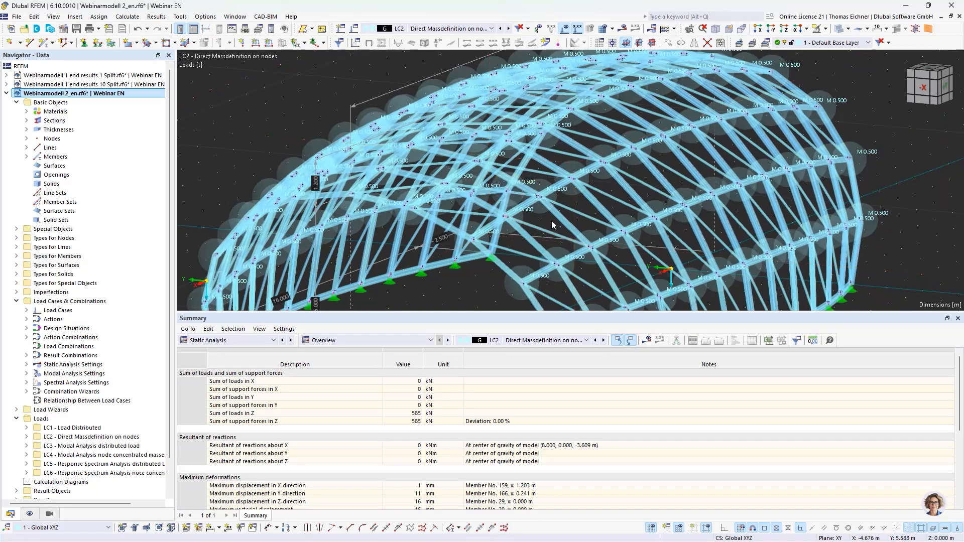
pyautogui.scroll(-5, 535, 195)
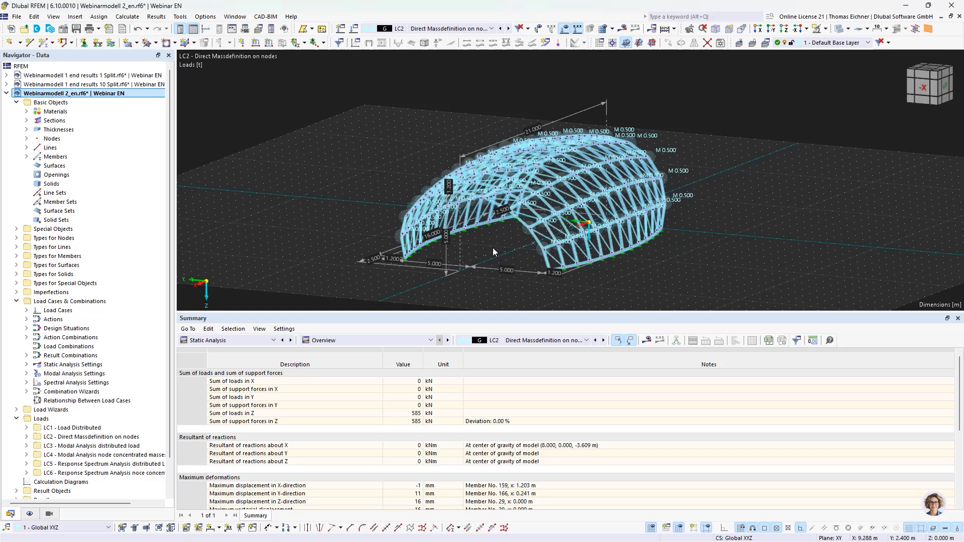
pyautogui.moveTo(493, 248); pyautogui.dragTo(460, 249, button='middle')
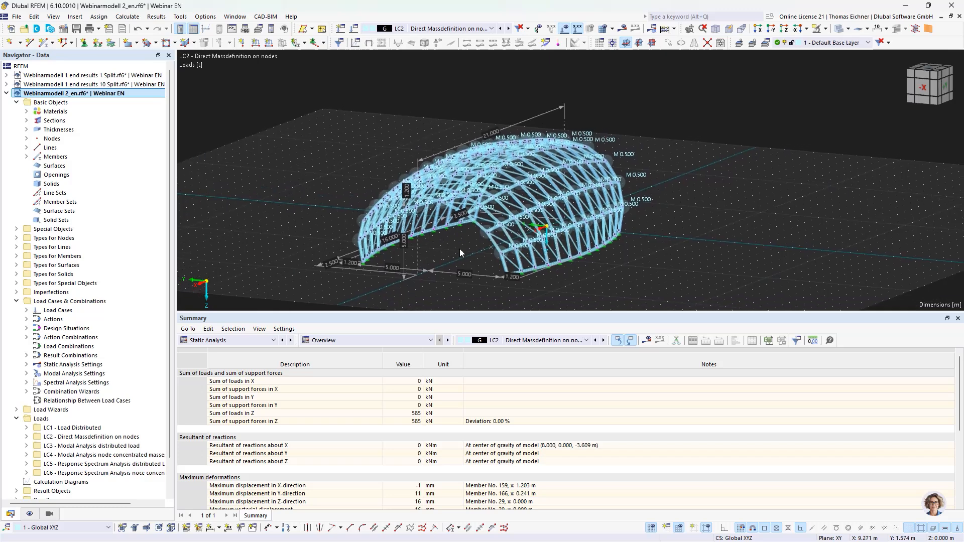